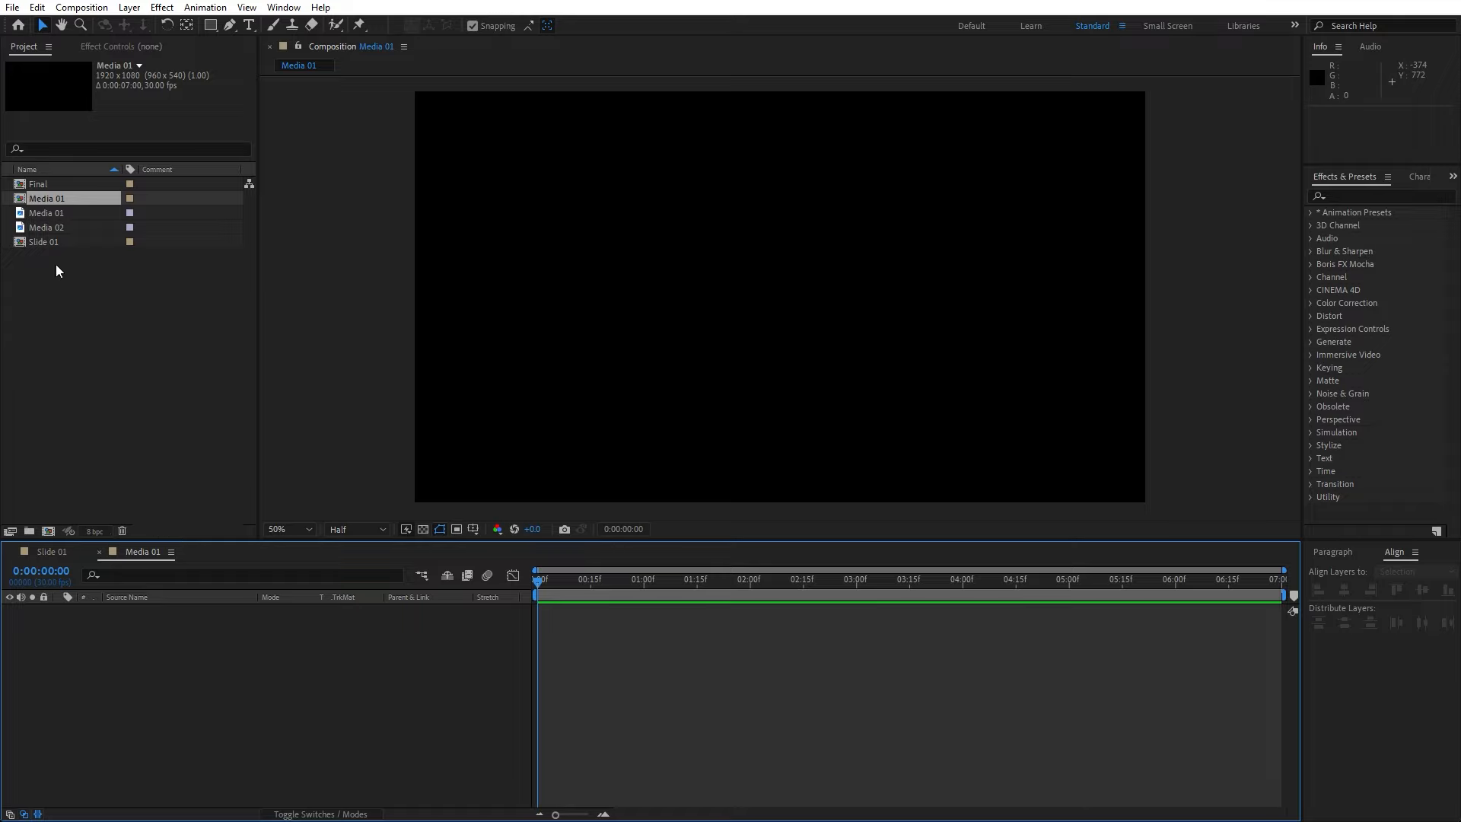
- Place the Media 01 photo in the Media 01 composition, scale it down to just cover the frame, and position it at 950, 518
{"action": "left_click", "coordinate": [62, 216]}
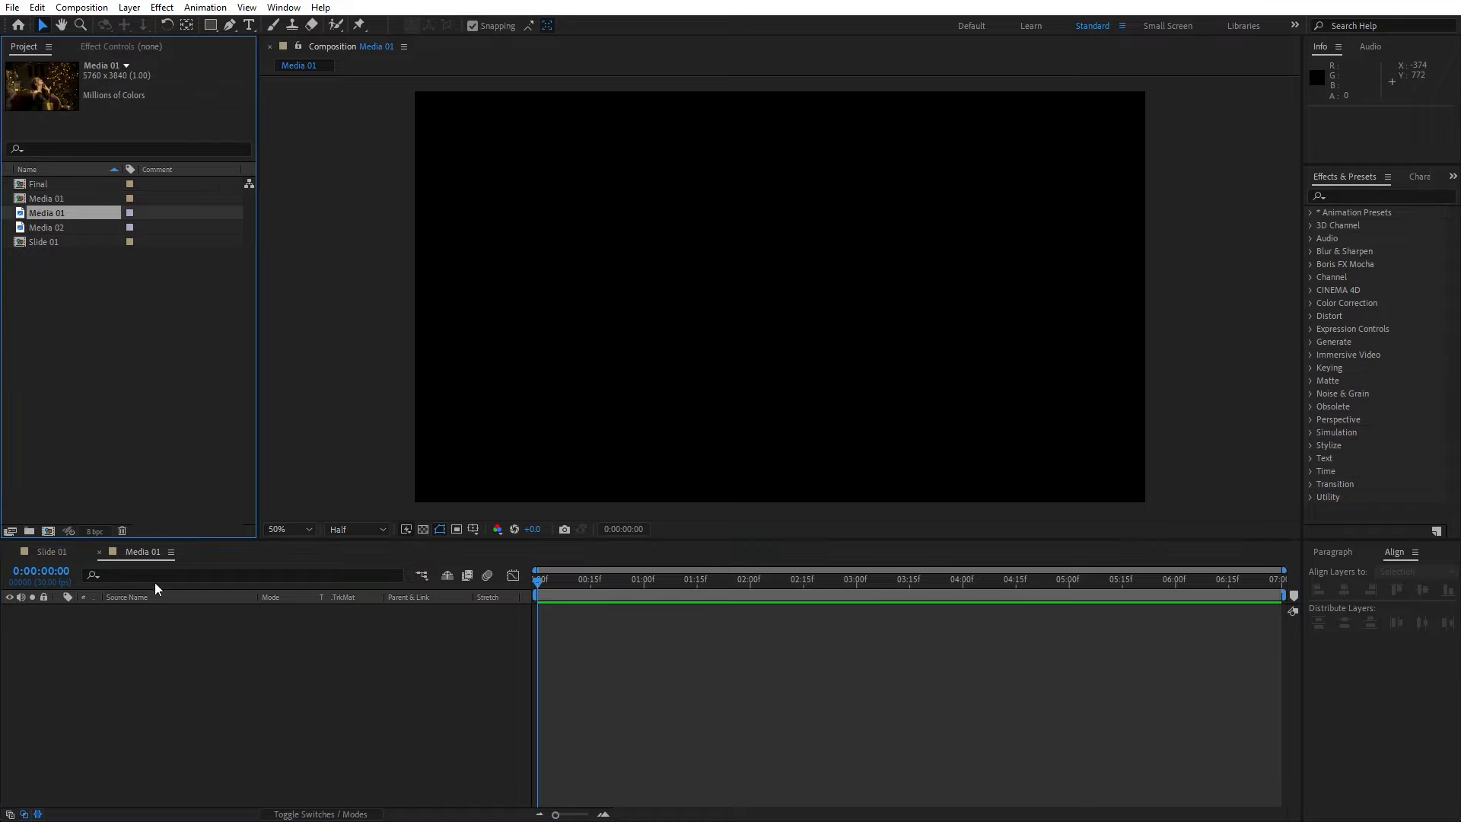
{"action": "left_click_drag", "start_coordinate": [39, 217], "coordinate": [203, 681]}
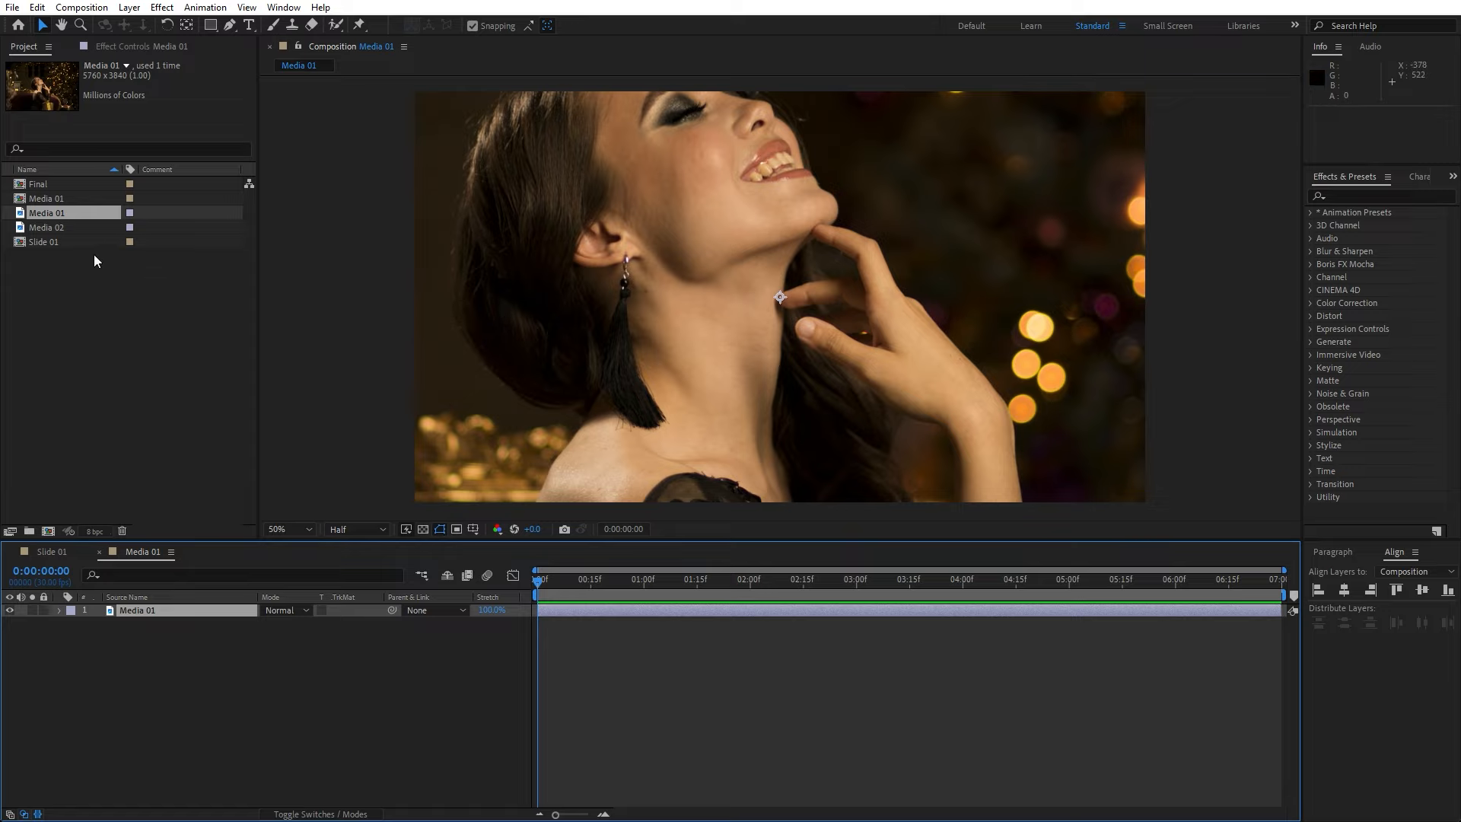
{"action": "key", "text": "comma"}
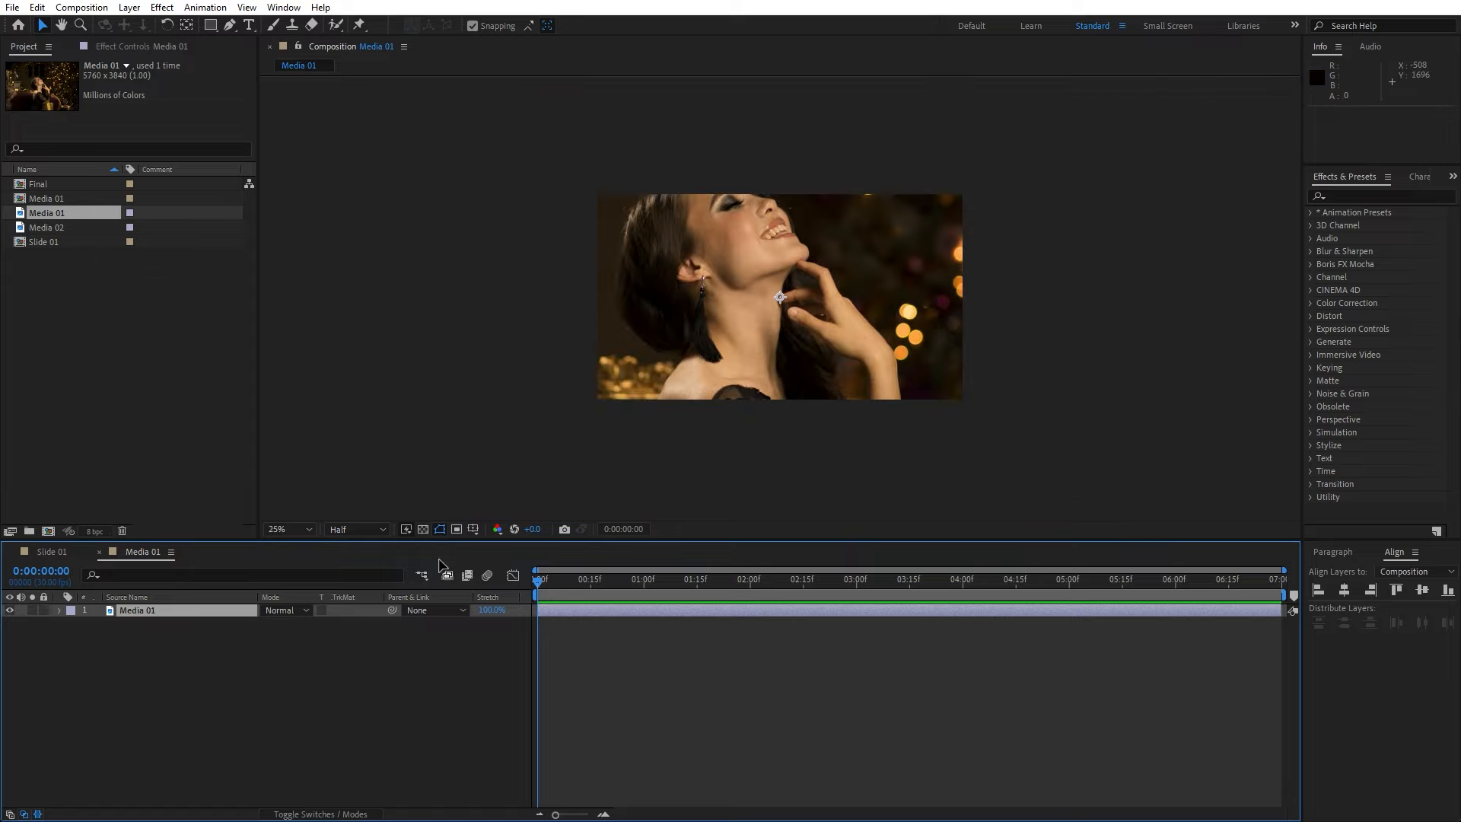
{"action": "key", "text": "s"}
{"action": "mouse_move", "coordinate": [283, 623]}
{"action": "left_mouse_down"}
{"action": "mouse_move", "coordinate": [231, 625]}
{"action": "mouse_move", "coordinate": [293, 627]}
{"action": "left_mouse_up"}
{"action": "key", "text": "p"}
{"action": "left_click", "coordinate": [254, 692]}
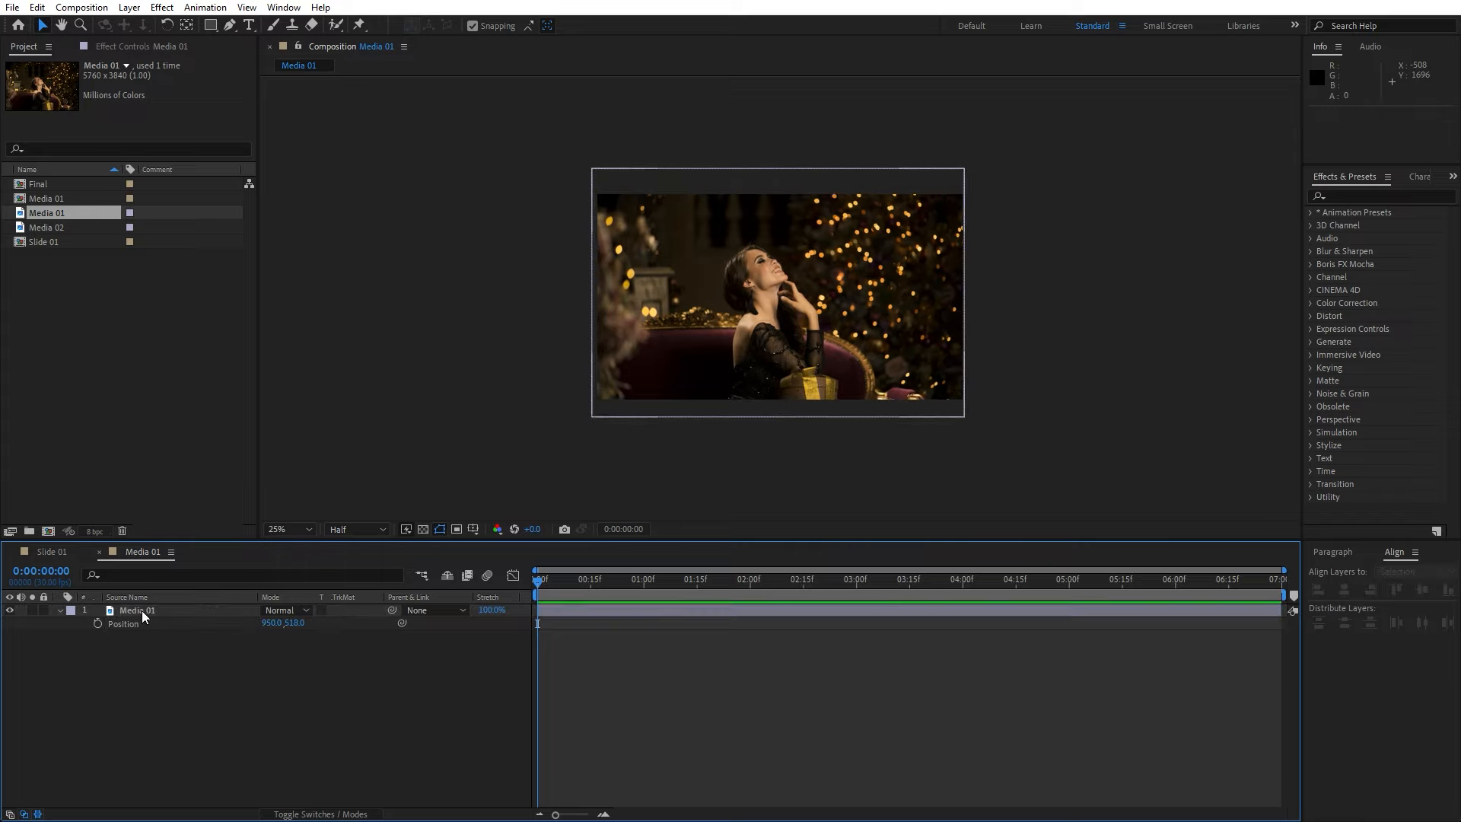
- Add the Media 01 composition to Slide 01 and keyframe its scale at 120% at the start
{"action": "left_click", "coordinate": [98, 552]}
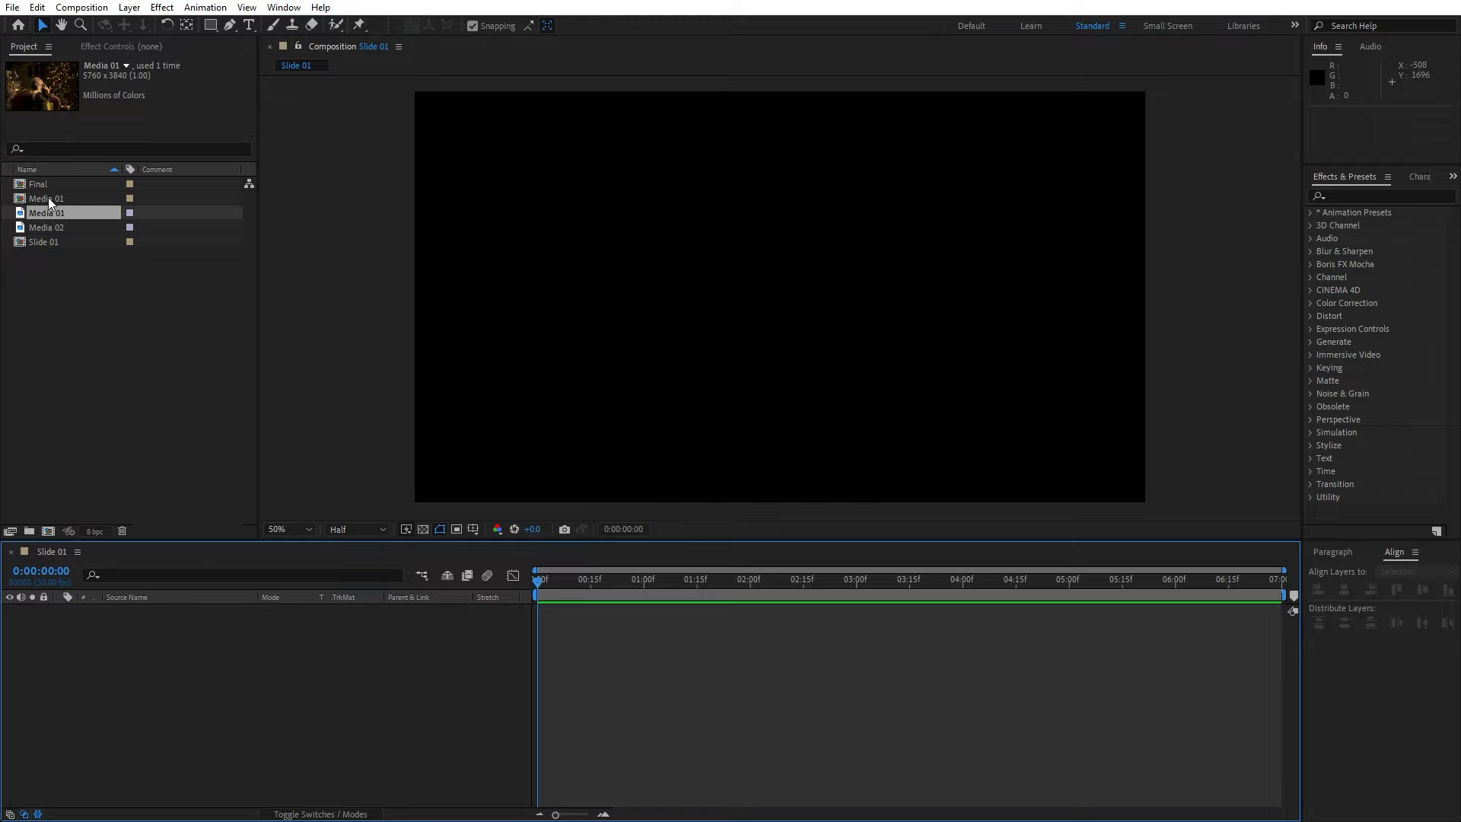
{"action": "left_click_drag", "start_coordinate": [48, 198], "coordinate": [219, 732]}
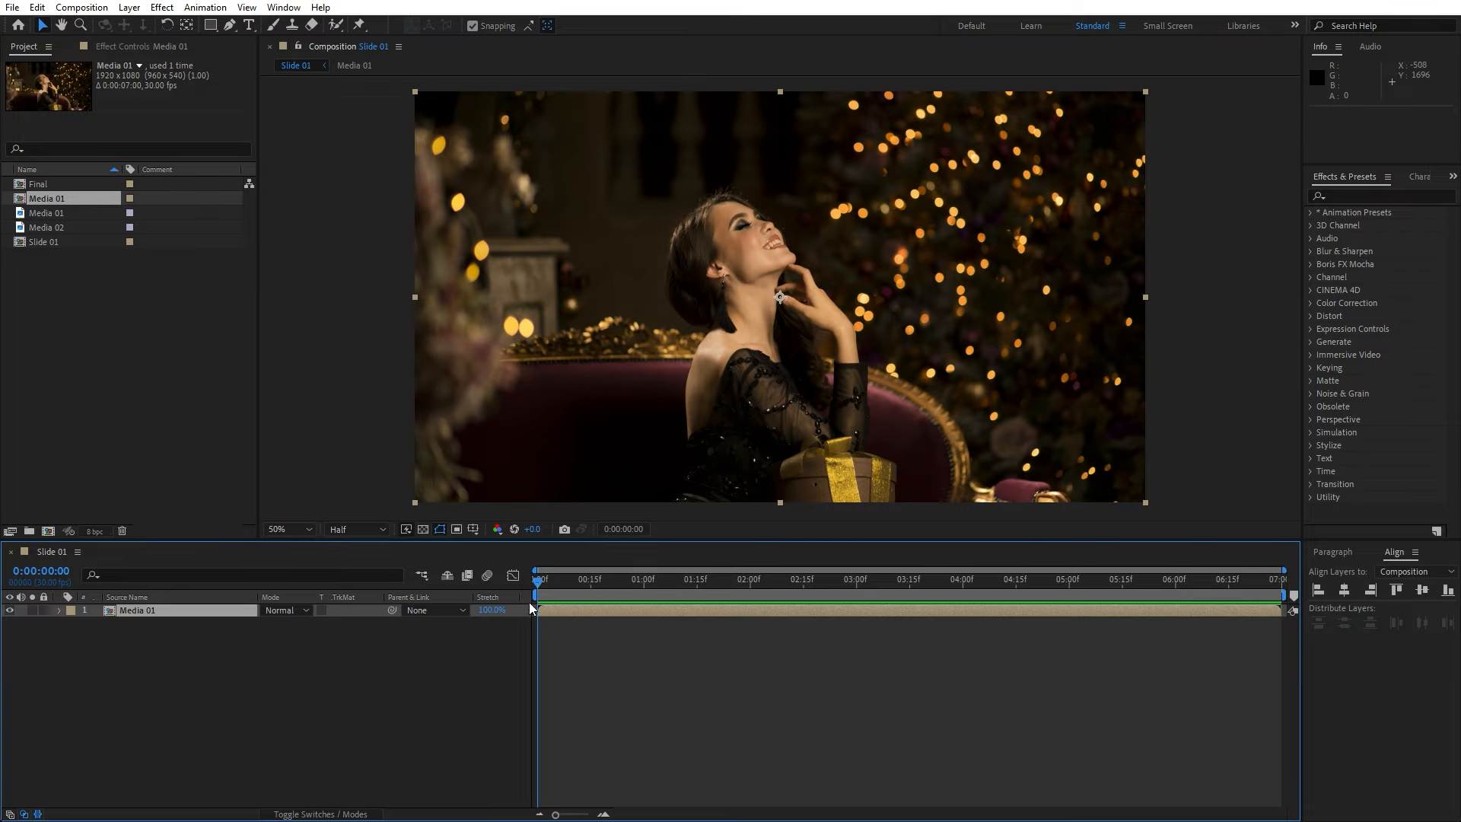
{"action": "key", "text": "s"}
{"action": "left_click", "coordinate": [97, 623]}
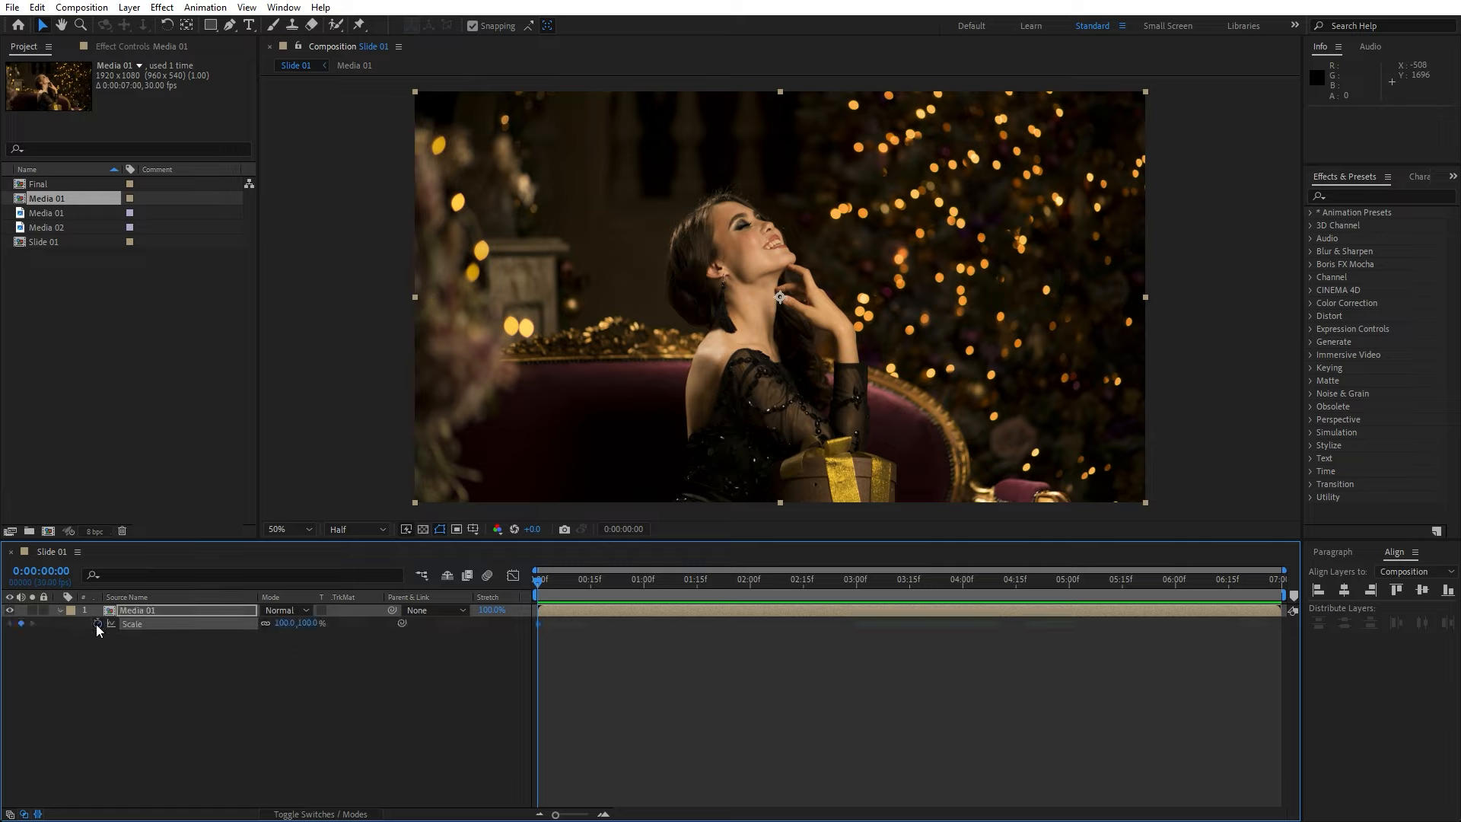
{"action": "left_click", "coordinate": [284, 623]}
{"action": "type", "text": "120"}
{"action": "key", "text": "Return"}
- Keyframe the Media 01 layer's scale at 100% at 3 seconds
{"action": "left_click_drag", "start_coordinate": [538, 580], "coordinate": [855, 588]}
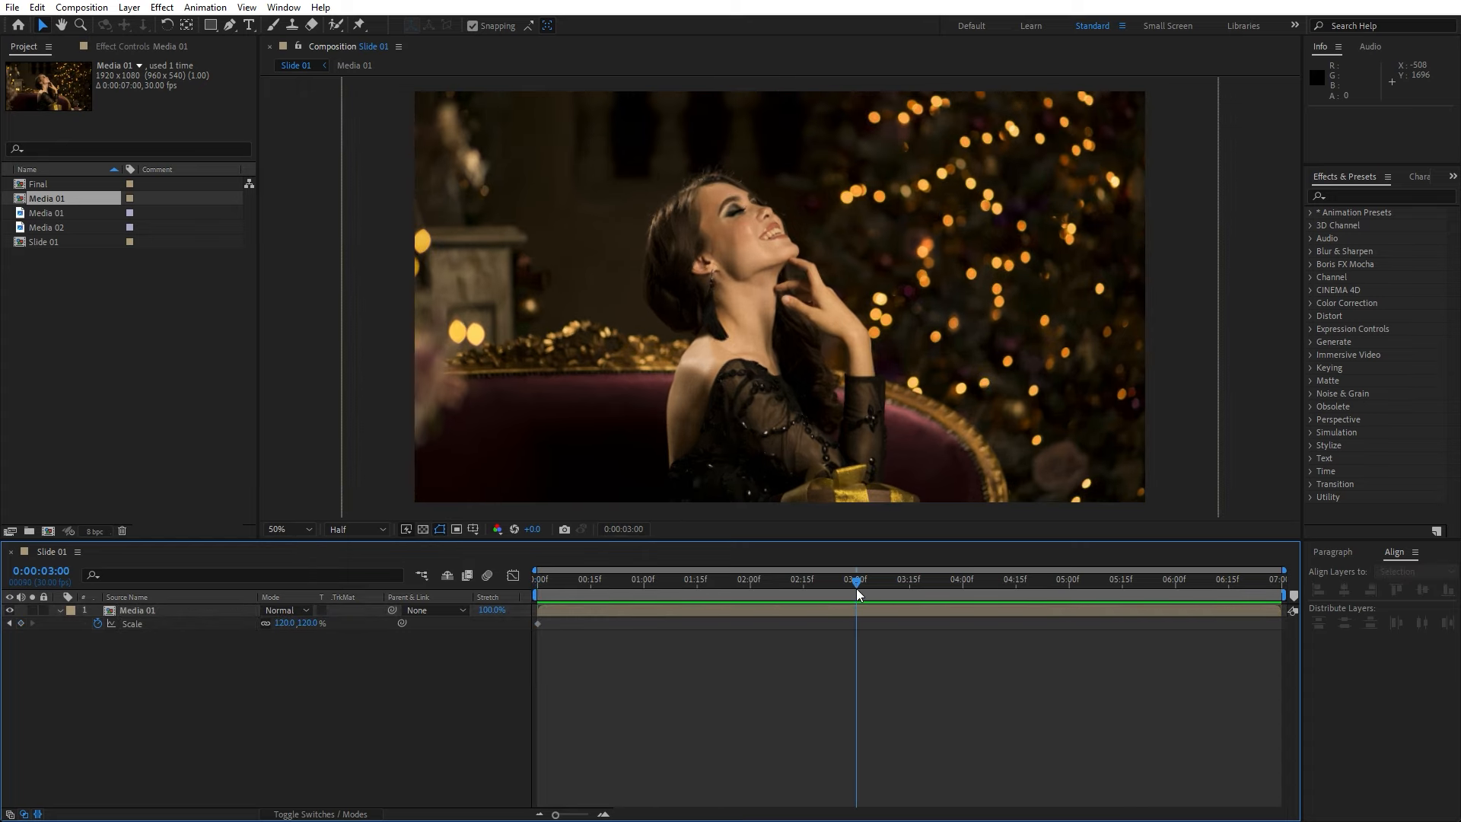
{"action": "left_click", "coordinate": [283, 623]}
{"action": "type", "text": "100"}
{"action": "key", "text": "Return"}
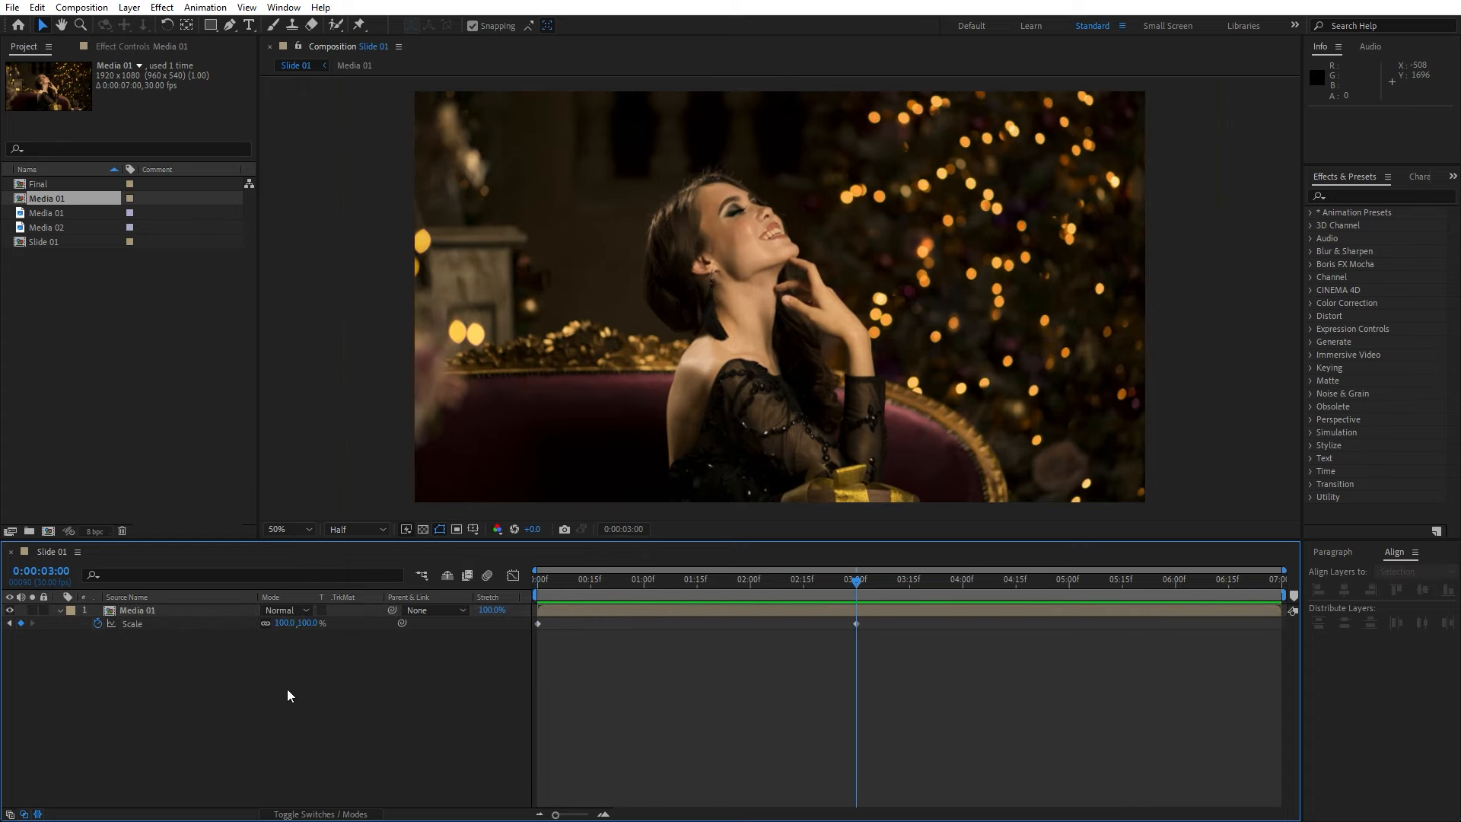
- Duplicate the Media 01 layer in Slide 01 and rename the upper copy Color 01
{"action": "left_click", "coordinate": [153, 609]}
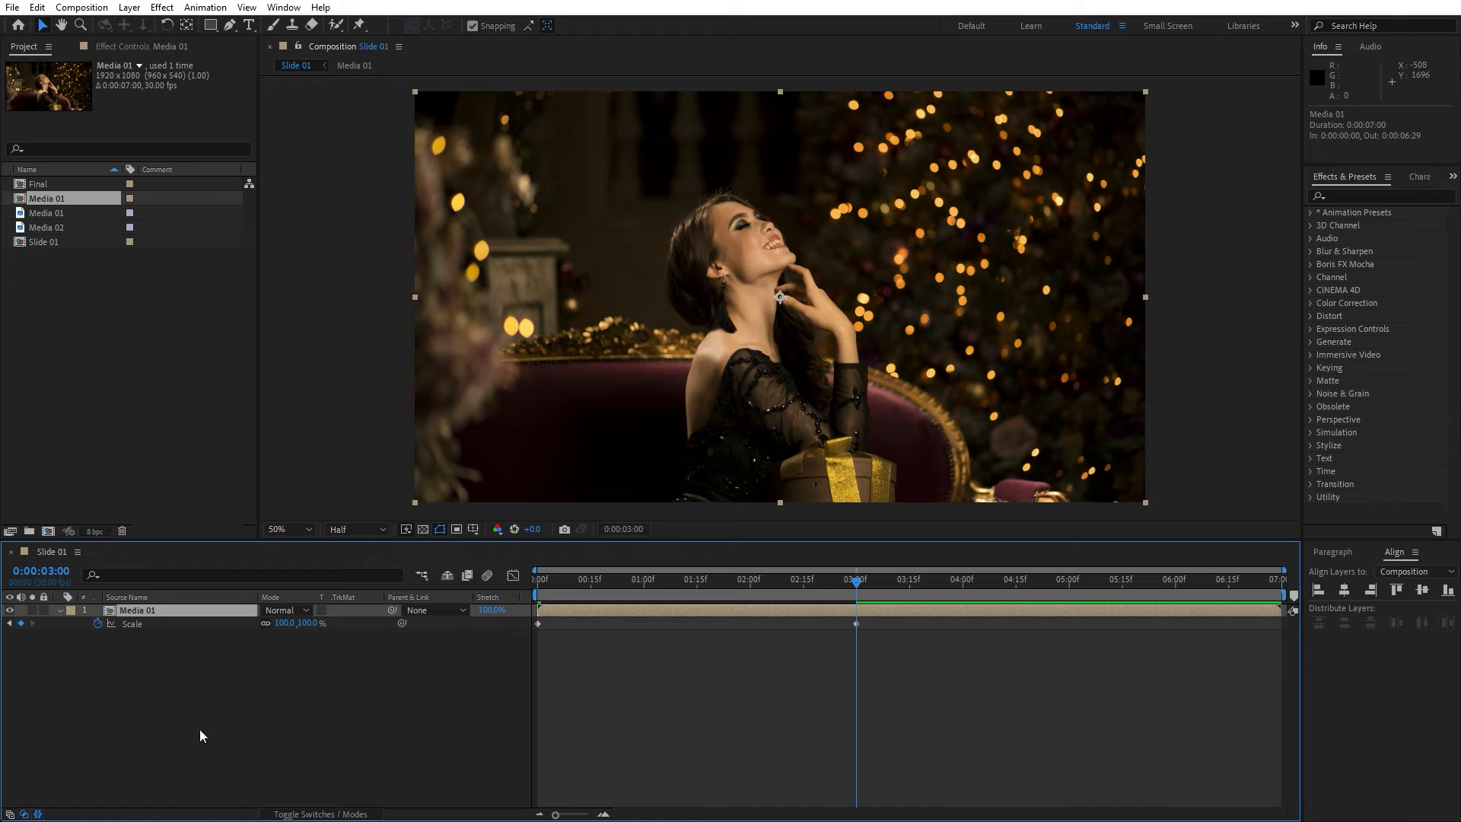
{"action": "left_click", "coordinate": [37, 10]}
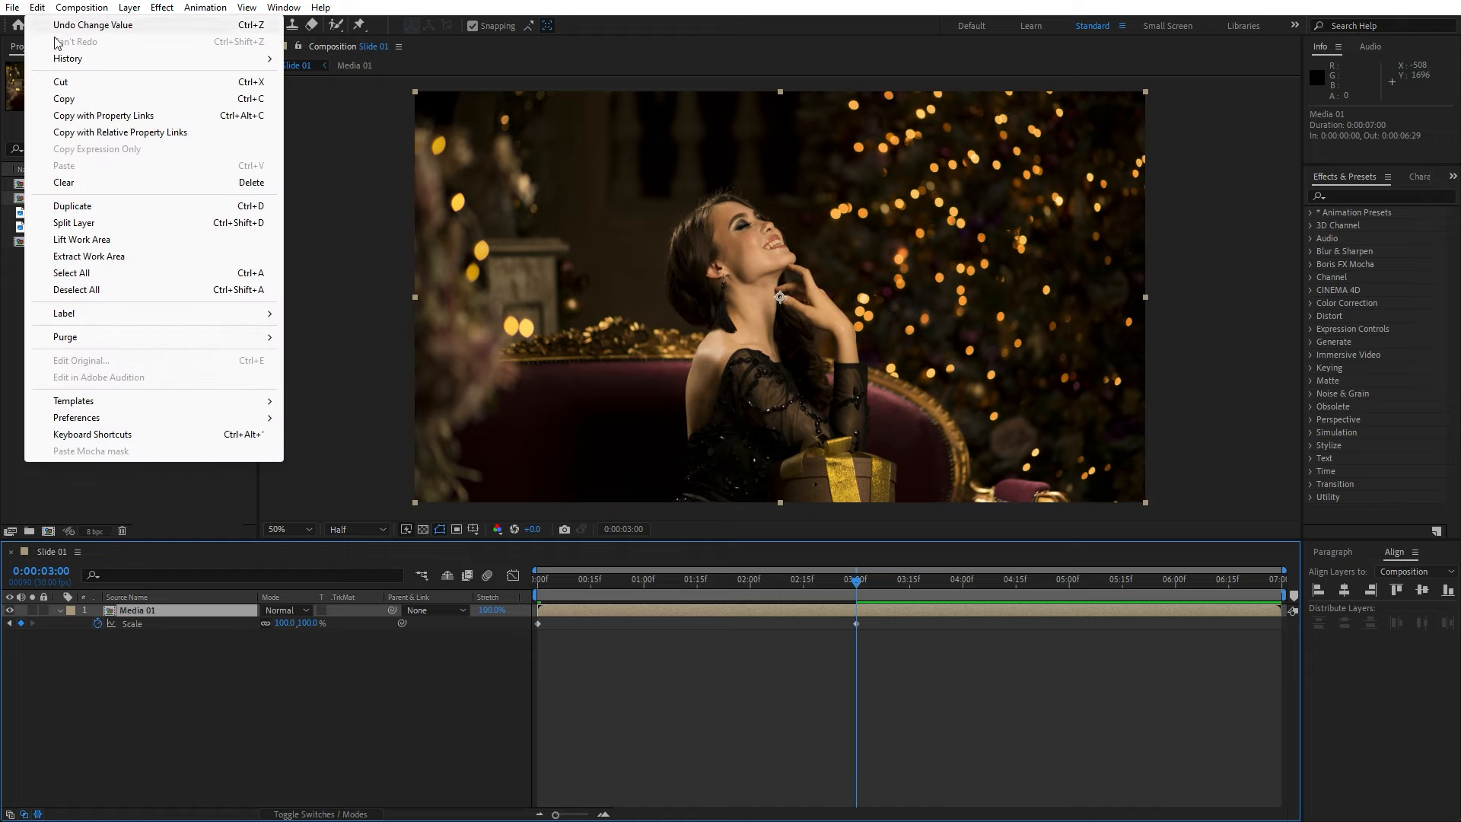
{"action": "left_click", "coordinate": [115, 206]}
{"action": "key", "text": "Return"}
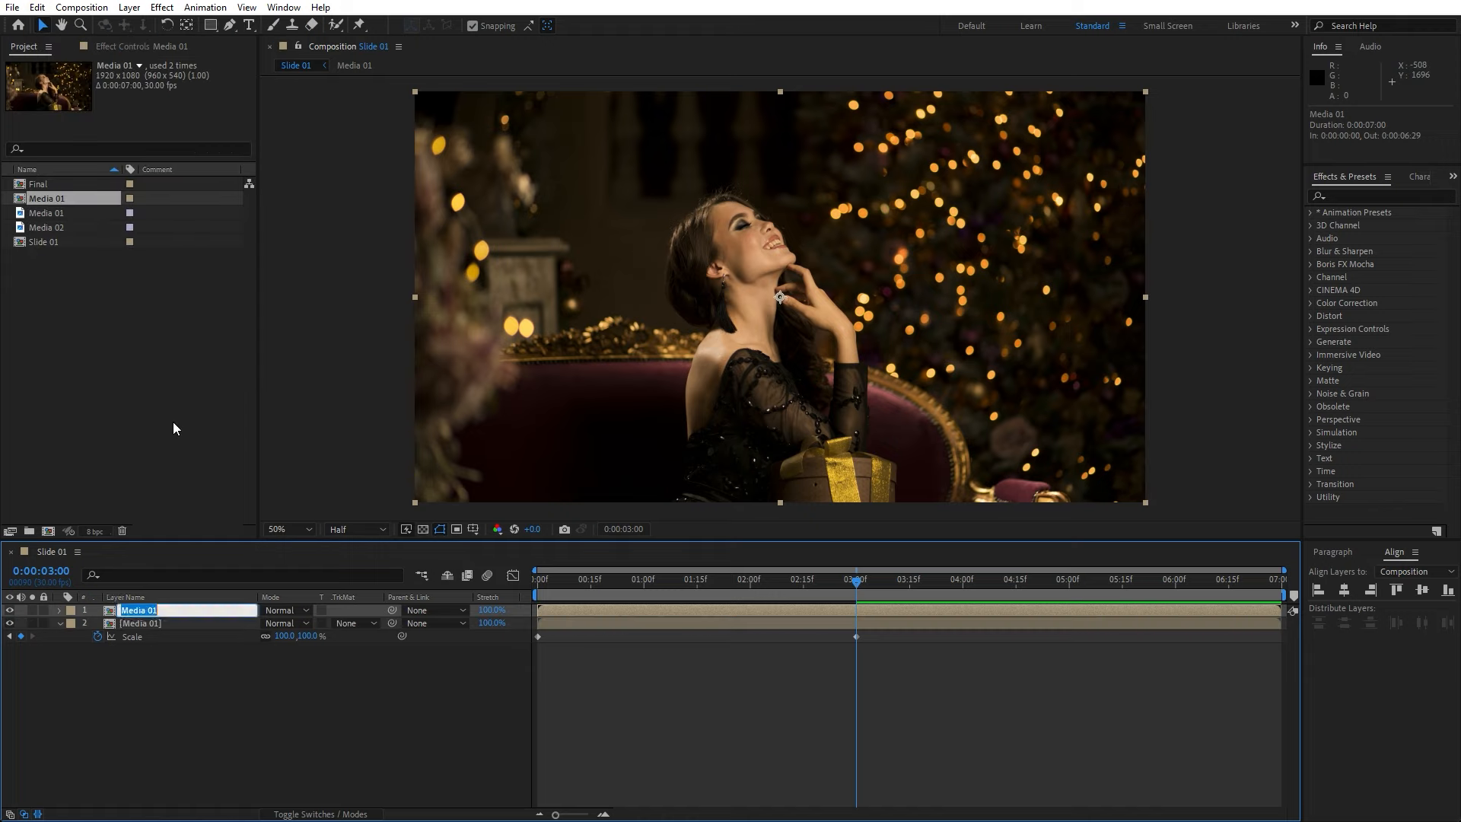
{"action": "type", "text": "Color"}
{"action": "left_click", "coordinate": [185, 703]}
- Add a rectangular mask covering the whole Color 01 layer
{"action": "left_click", "coordinate": [595, 584]}
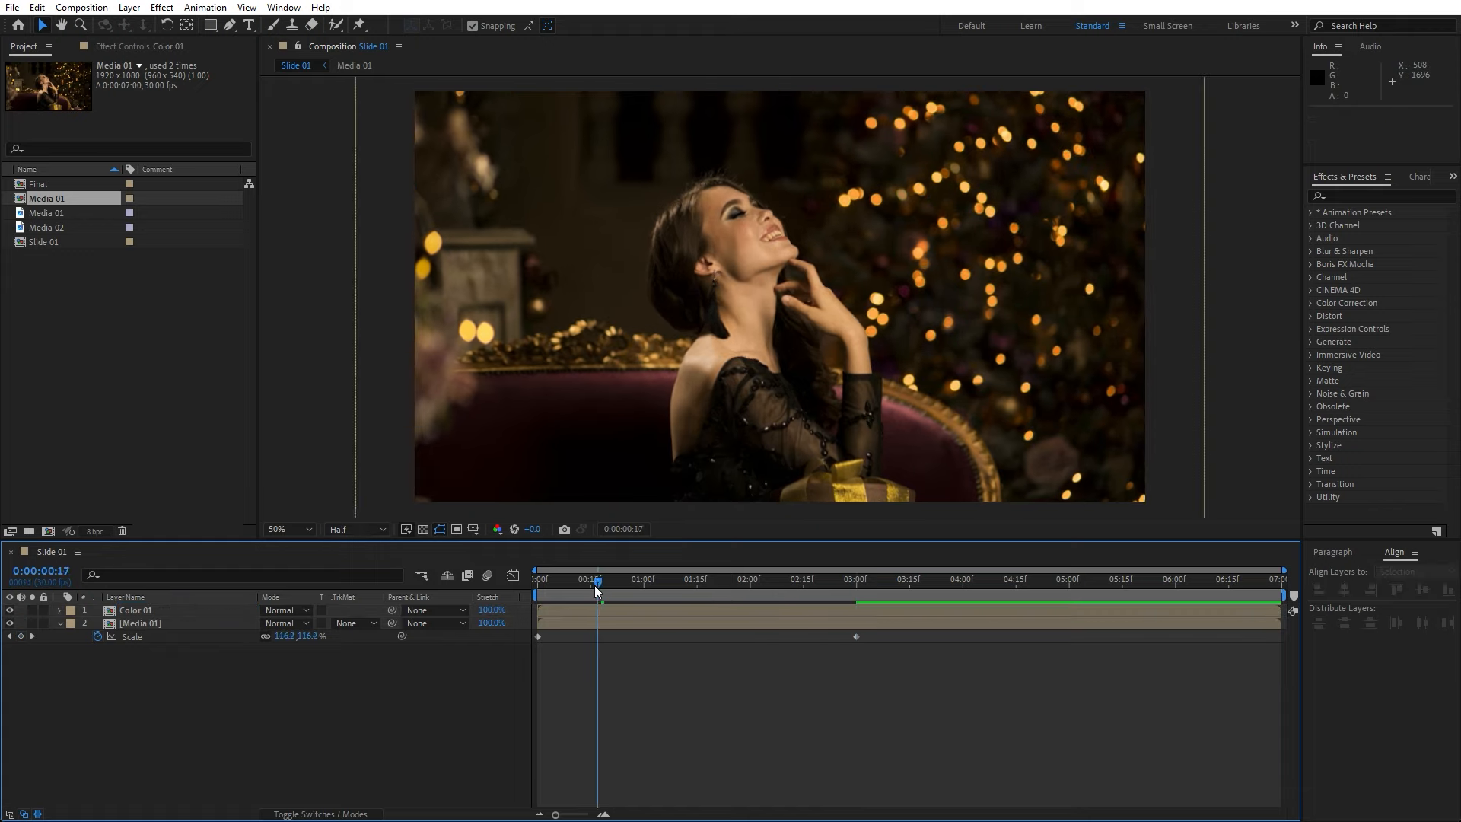
{"action": "left_click", "coordinate": [157, 612]}
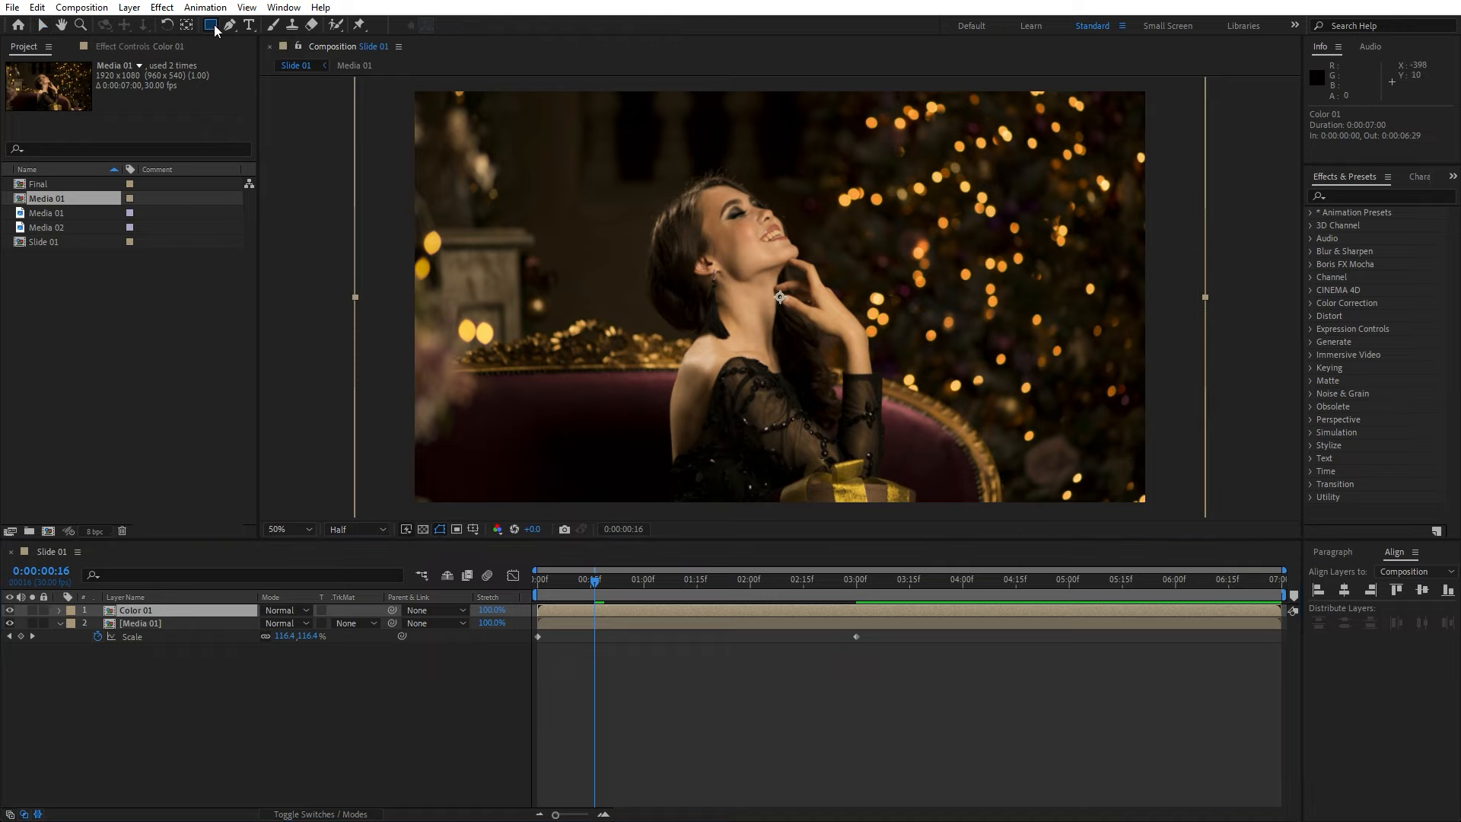
{"action": "double_click", "coordinate": [211, 26]}
{"action": "key", "text": "comma"}
{"action": "key", "text": "comma"}
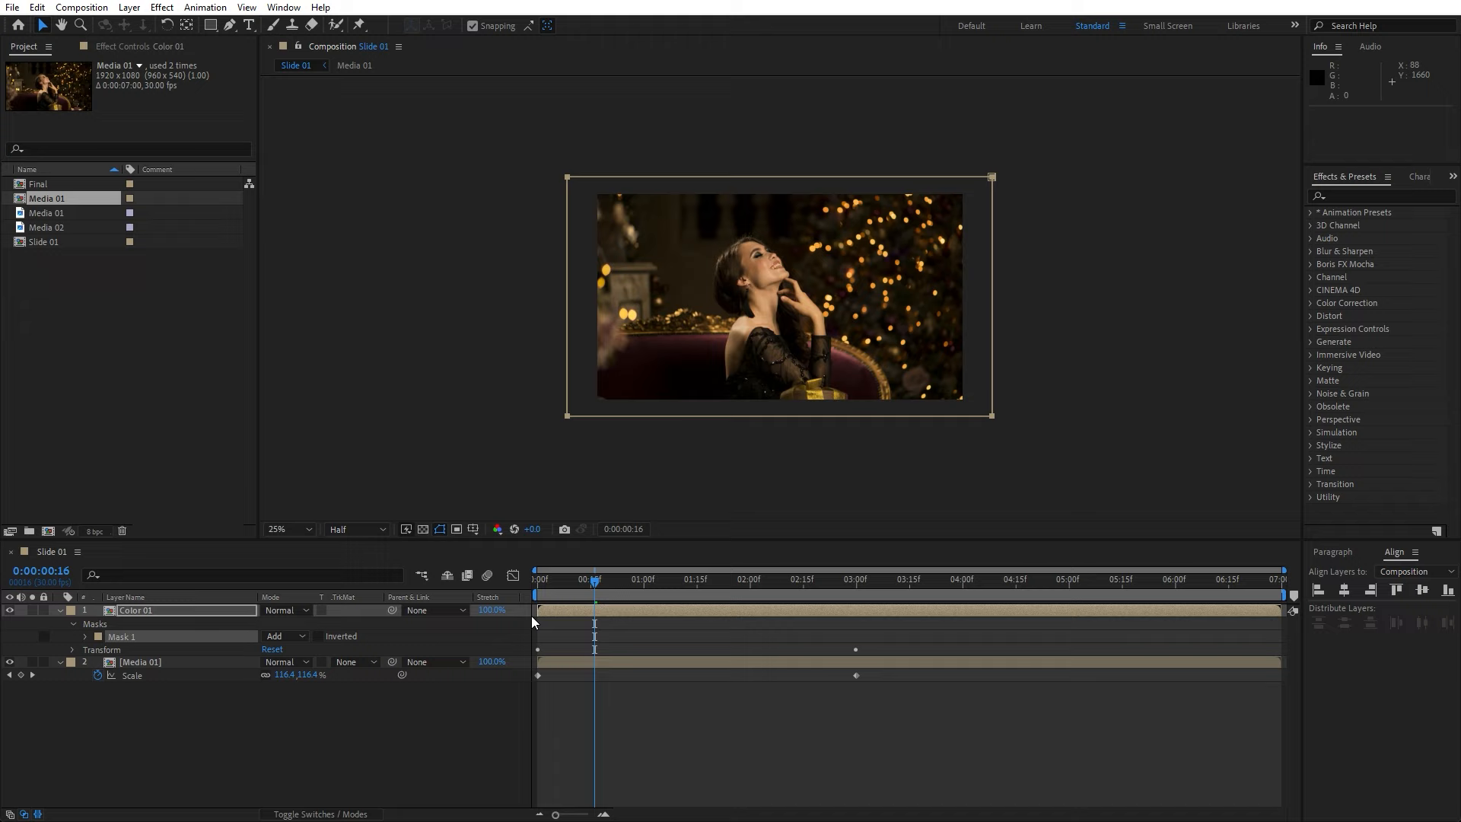
- Keyframe Color 01's mask path to full size at 0:00:01:15 and to a narrow strip beyond the image's right edge at 0:00:00:15
{"action": "left_click_drag", "start_coordinate": [628, 593], "coordinate": [698, 583]}
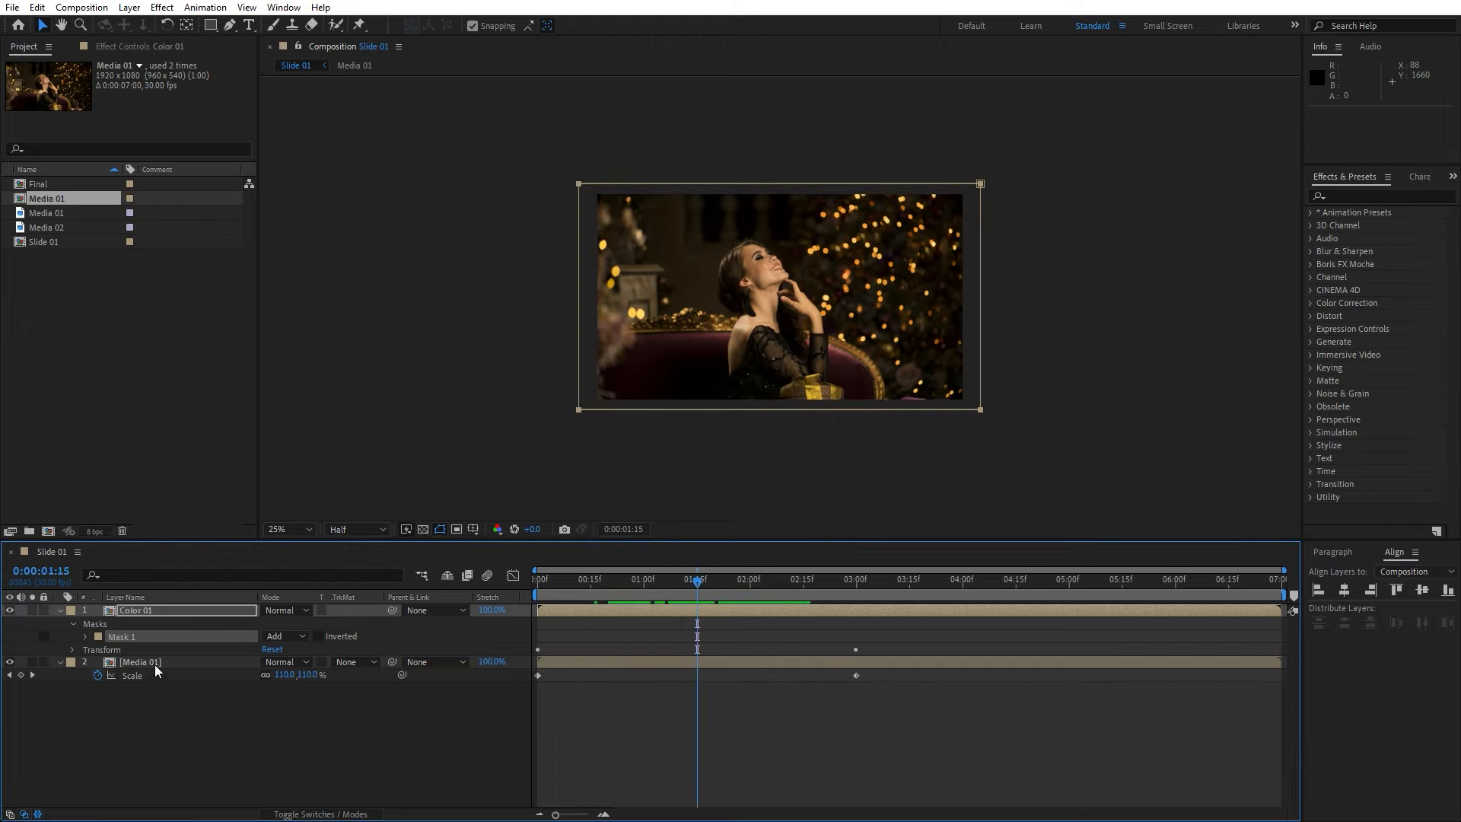
{"action": "left_click", "coordinate": [85, 637]}
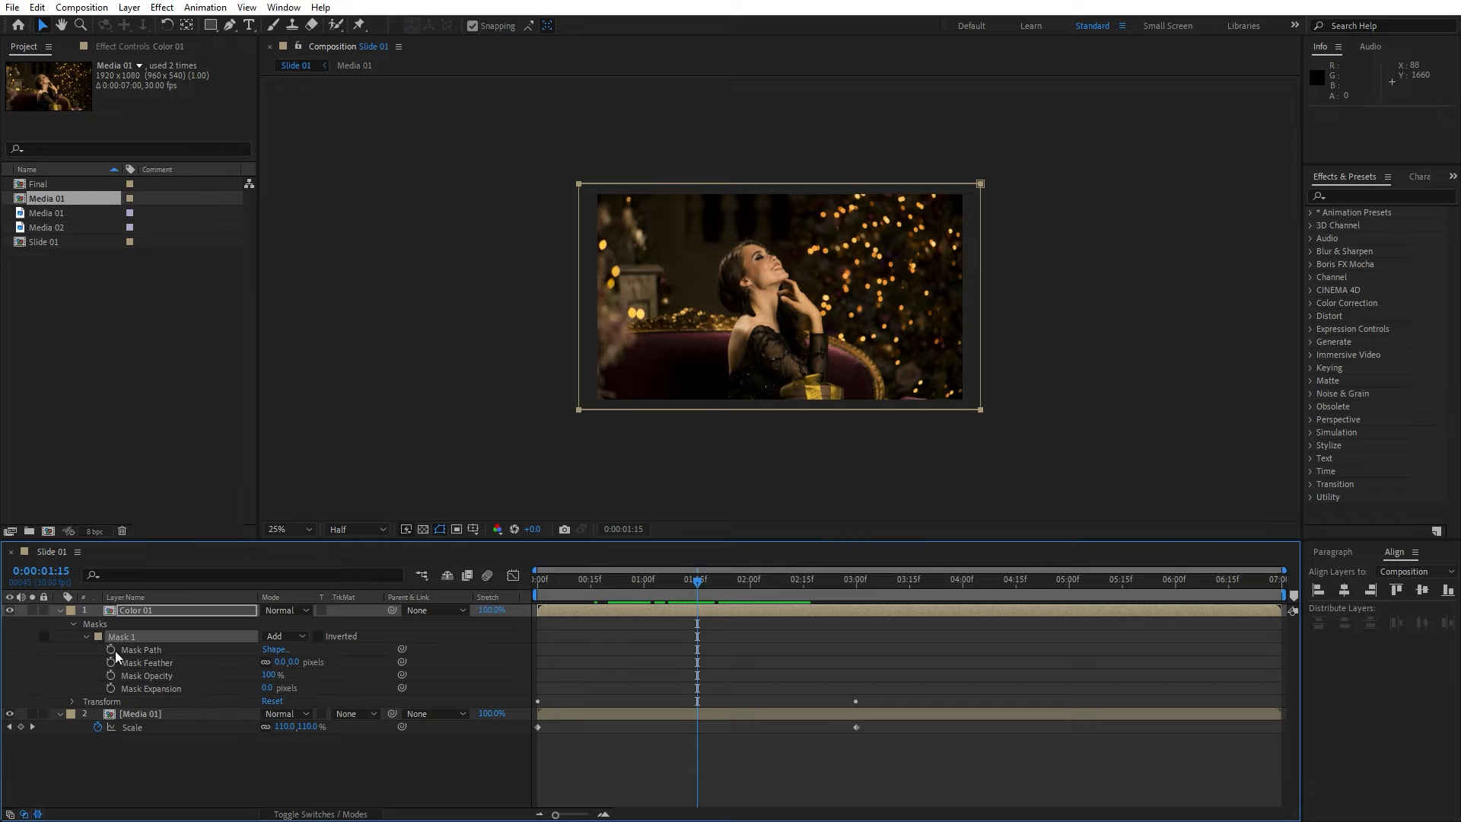
{"action": "left_click", "coordinate": [110, 649]}
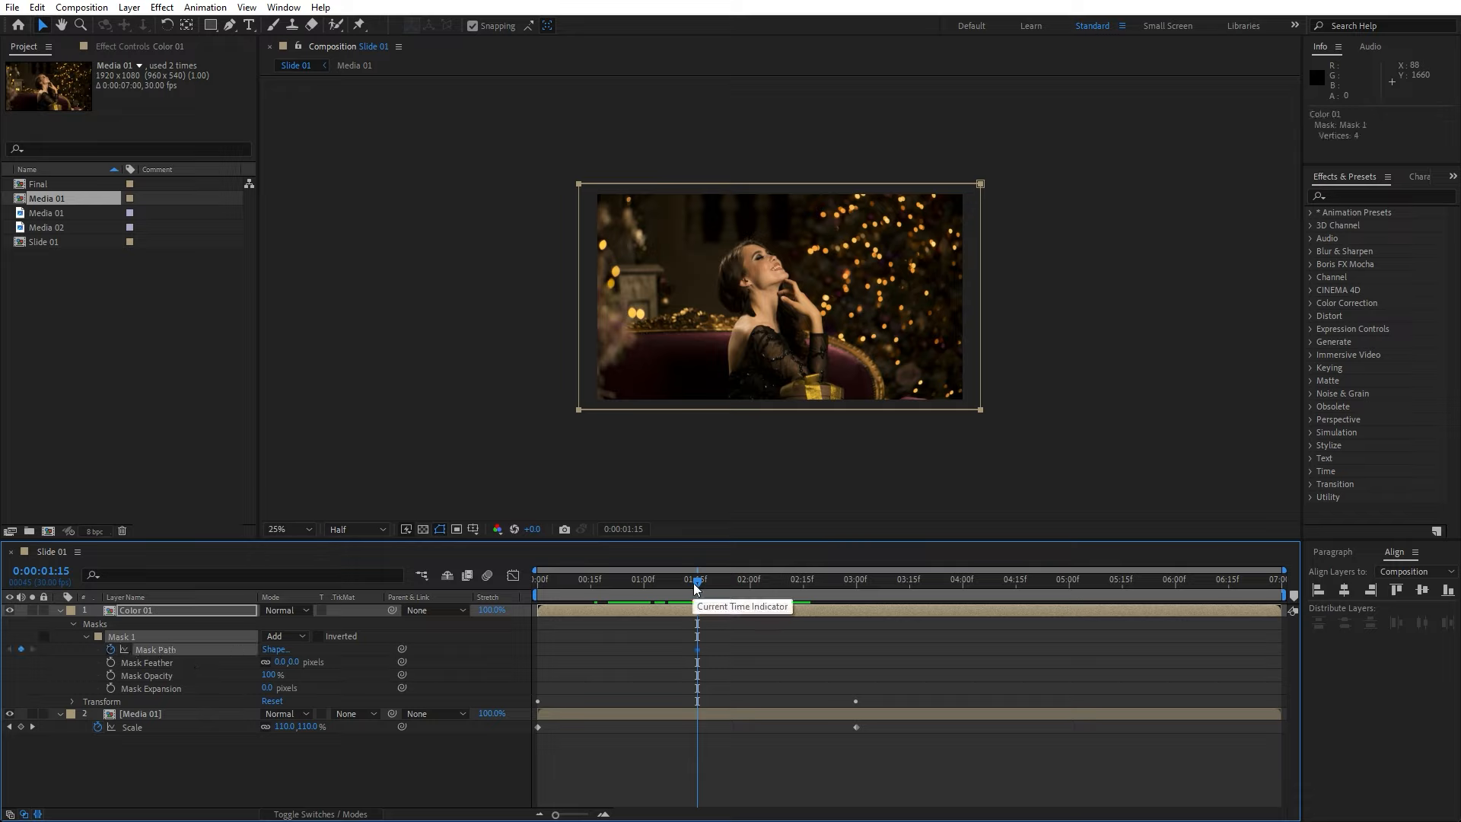
{"action": "left_click_drag", "start_coordinate": [694, 584], "coordinate": [591, 582]}
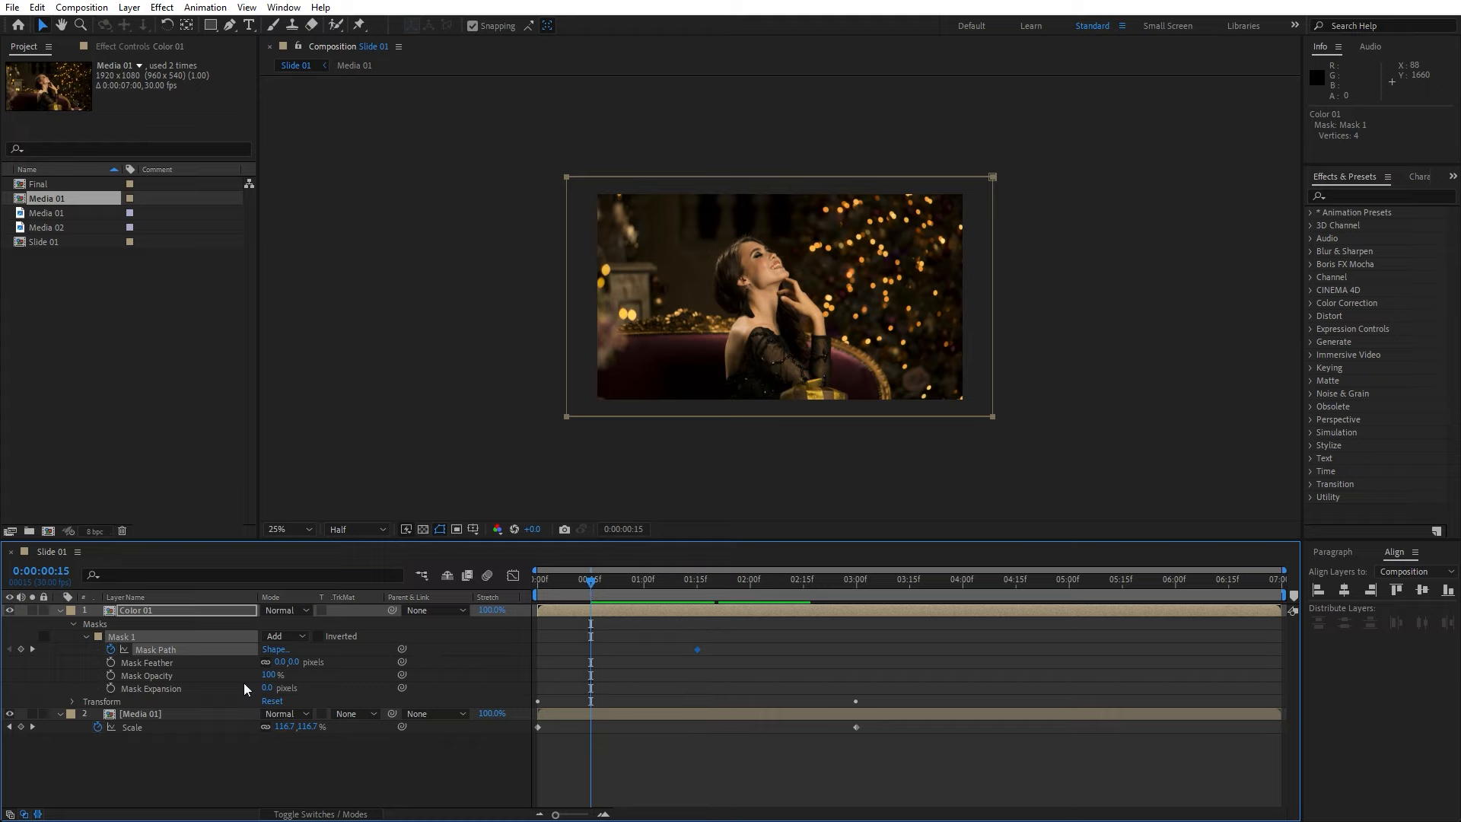
{"action": "left_click_drag", "start_coordinate": [566, 303], "coordinate": [978, 303]}
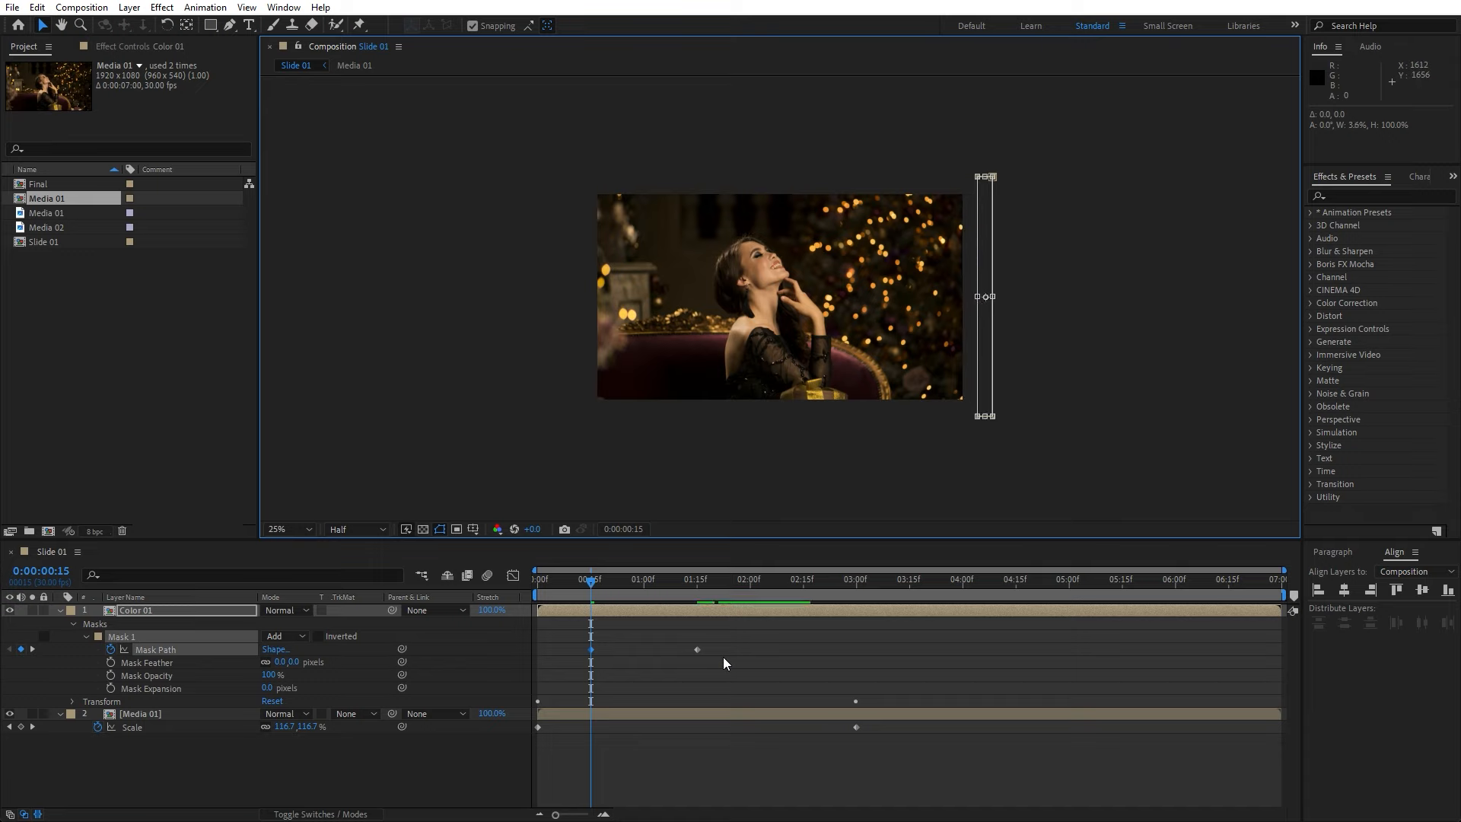
- Easy-ease the two mask path keyframes and reshape their speed graph so the reveal starts fast and slows toward the end
{"action": "left_click_drag", "start_coordinate": [730, 632], "coordinate": [536, 670]}
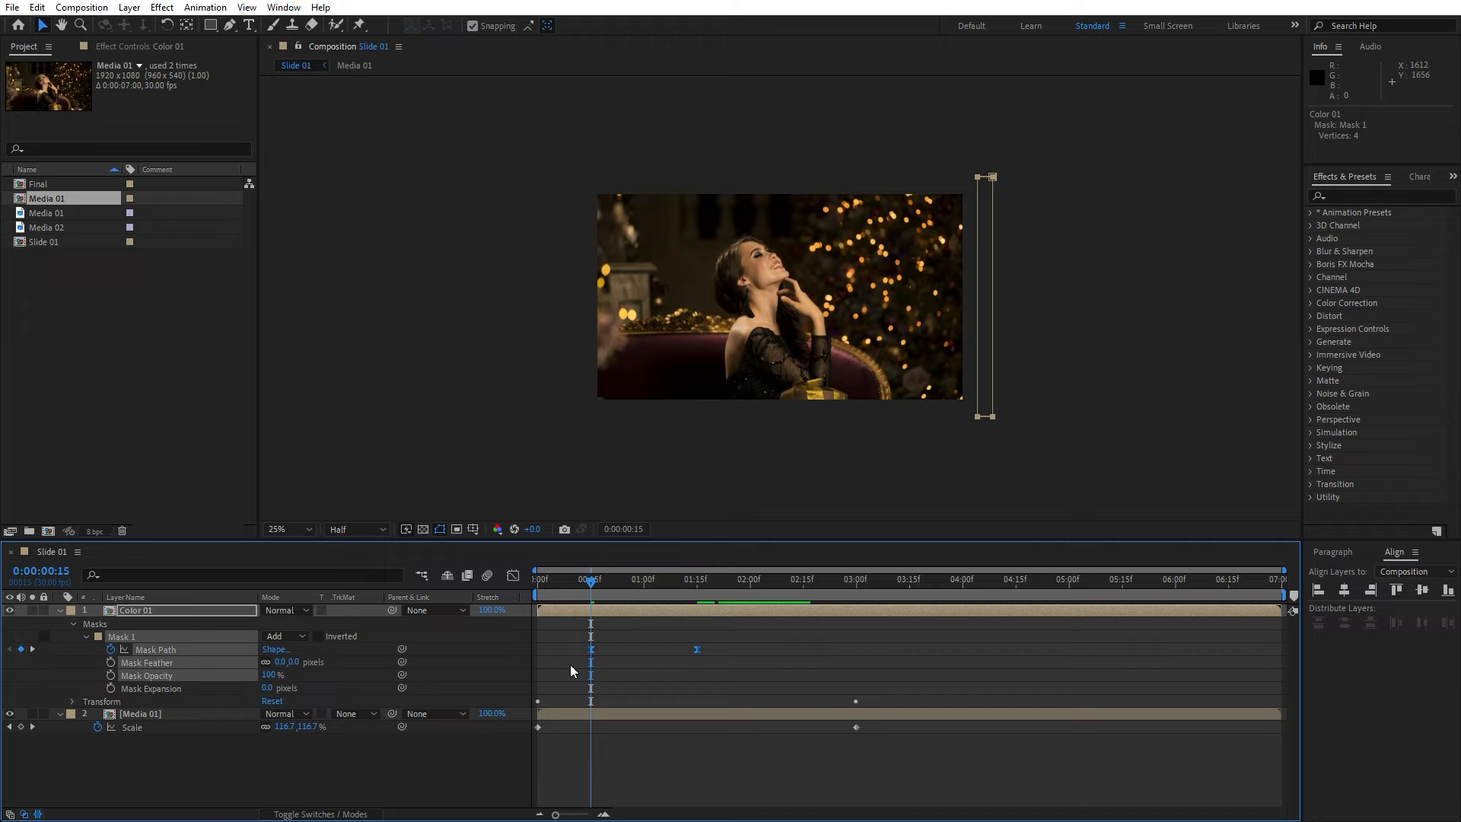
{"action": "left_click", "coordinate": [512, 576]}
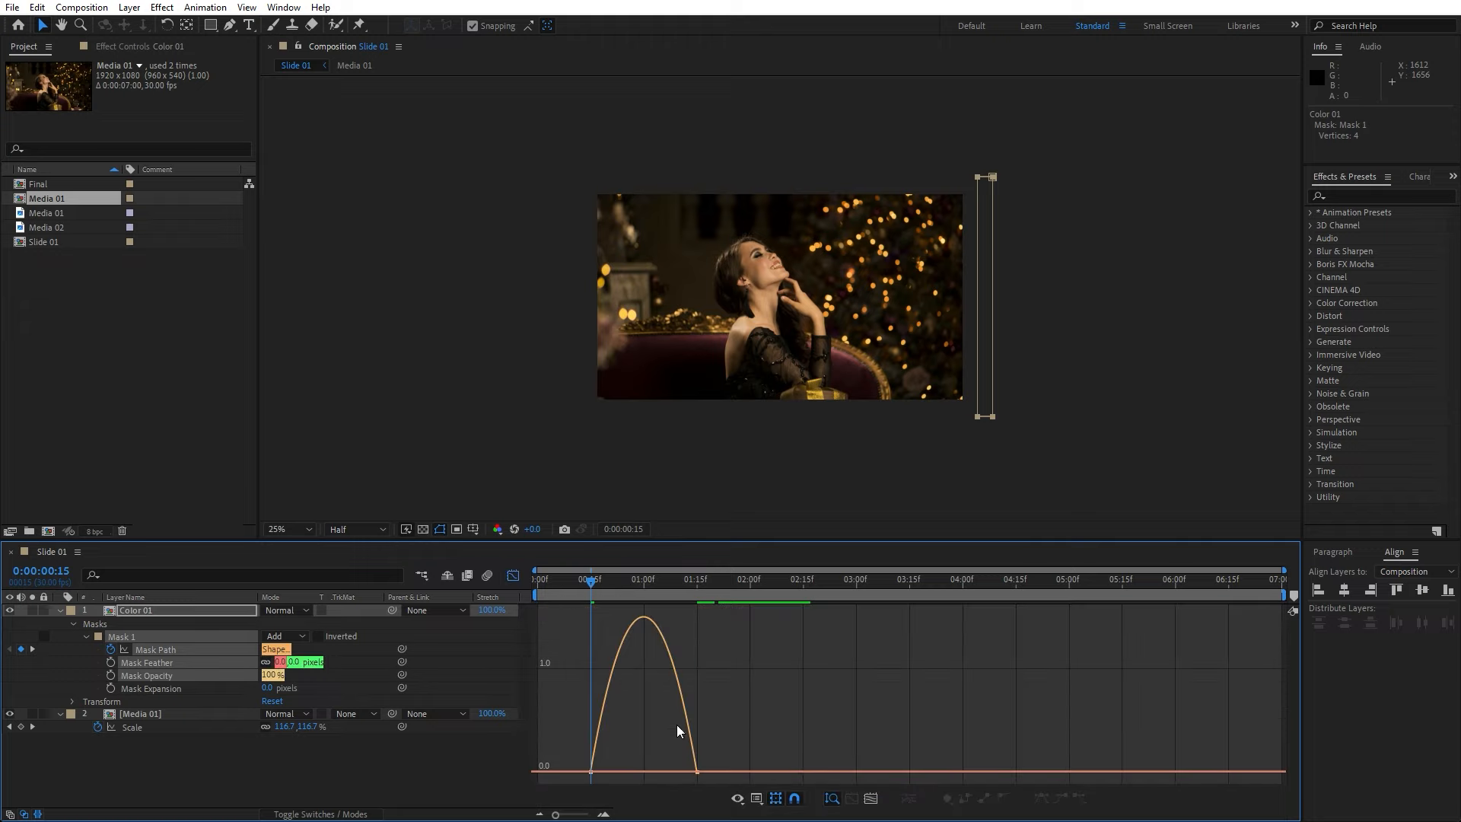
{"action": "right_click", "coordinate": [726, 672]}
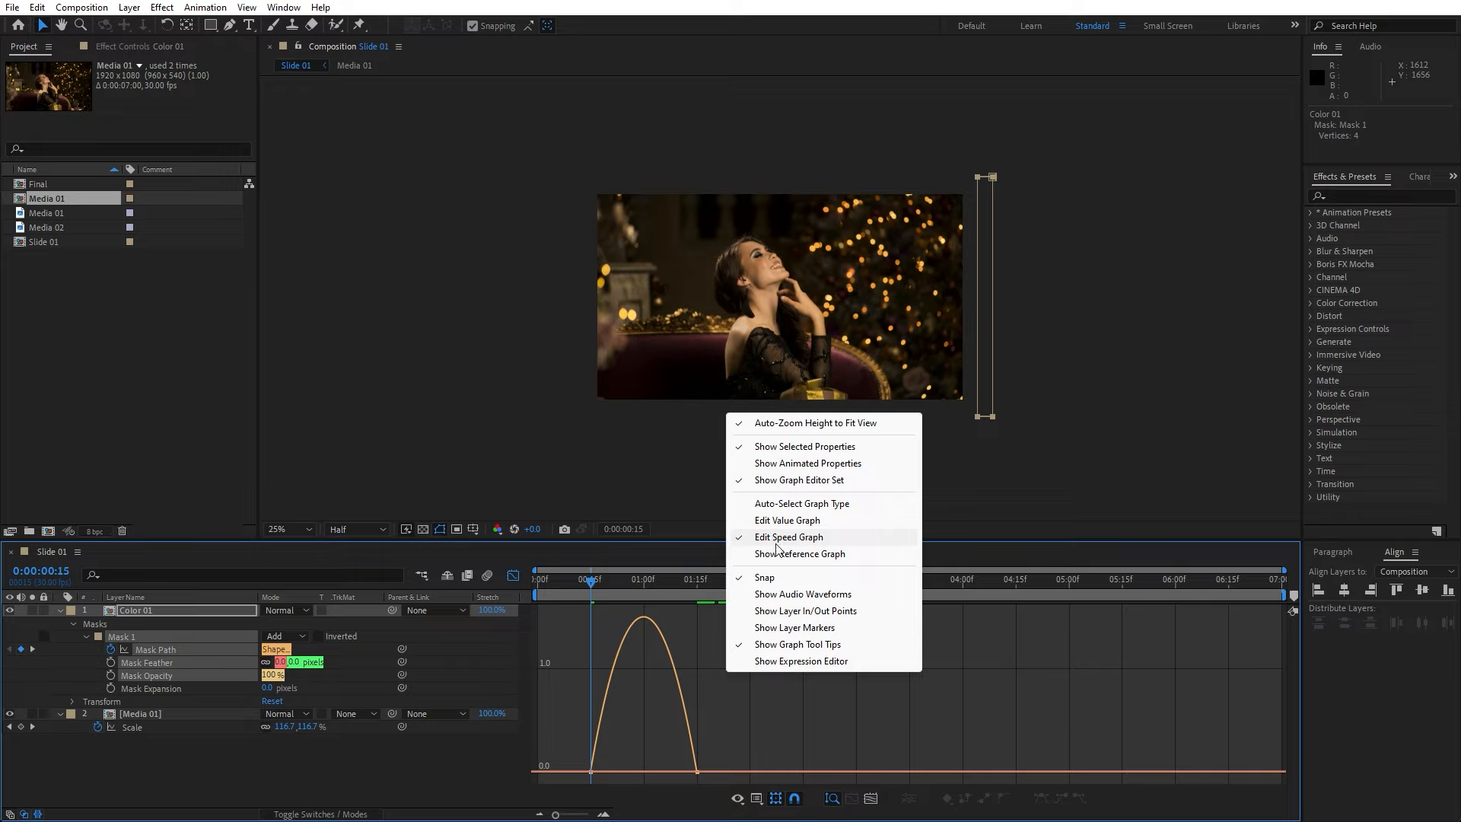
{"action": "left_click", "coordinate": [716, 733]}
{"action": "left_click_drag", "start_coordinate": [773, 726], "coordinate": [637, 769]}
{"action": "left_click", "coordinate": [514, 575]}
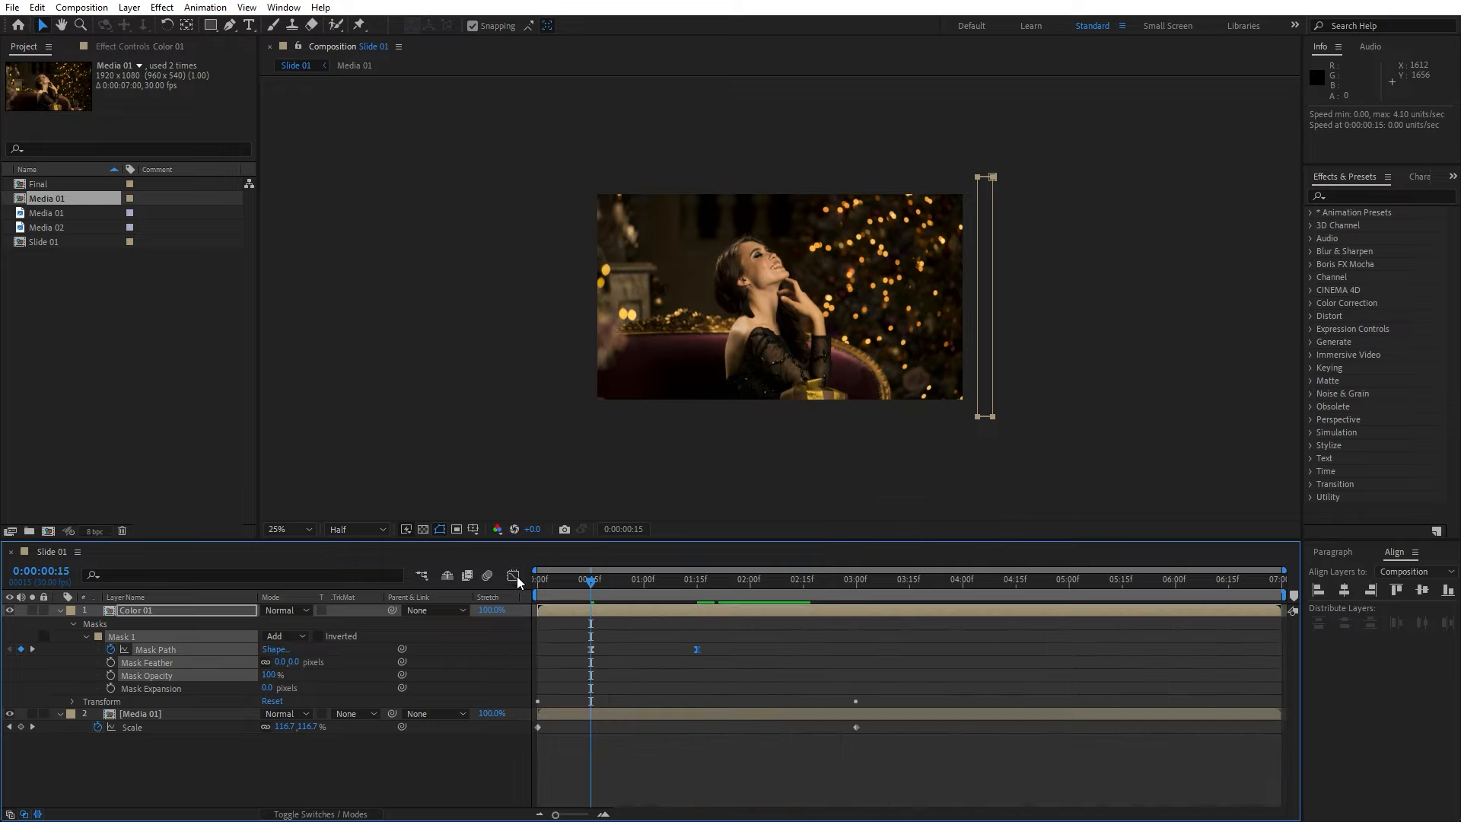
{"action": "left_click_drag", "start_coordinate": [598, 592], "coordinate": [654, 588]}
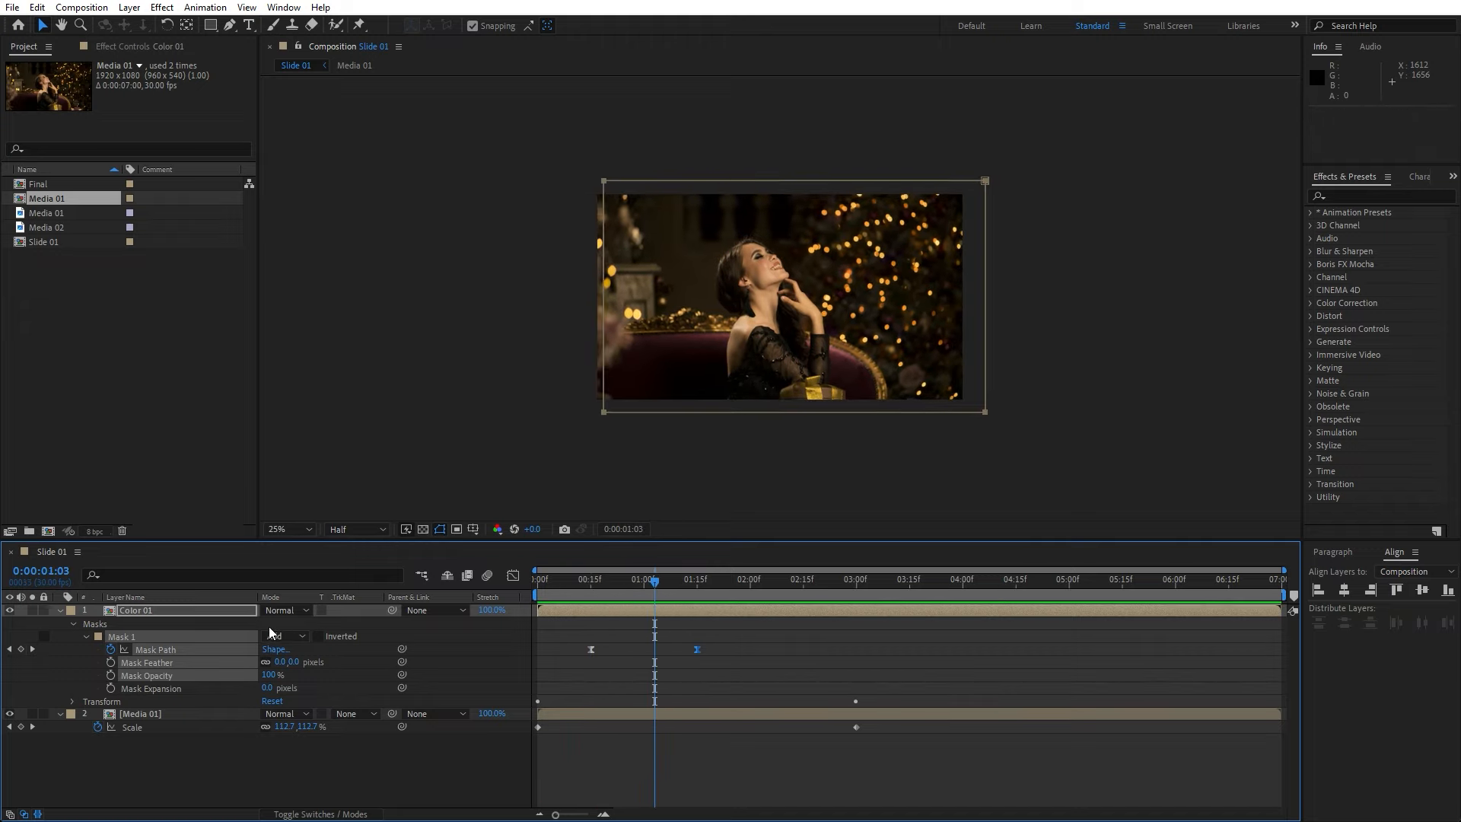
- Apply the Tritone effect to the Color 01 layer
{"action": "left_click", "coordinate": [194, 608]}
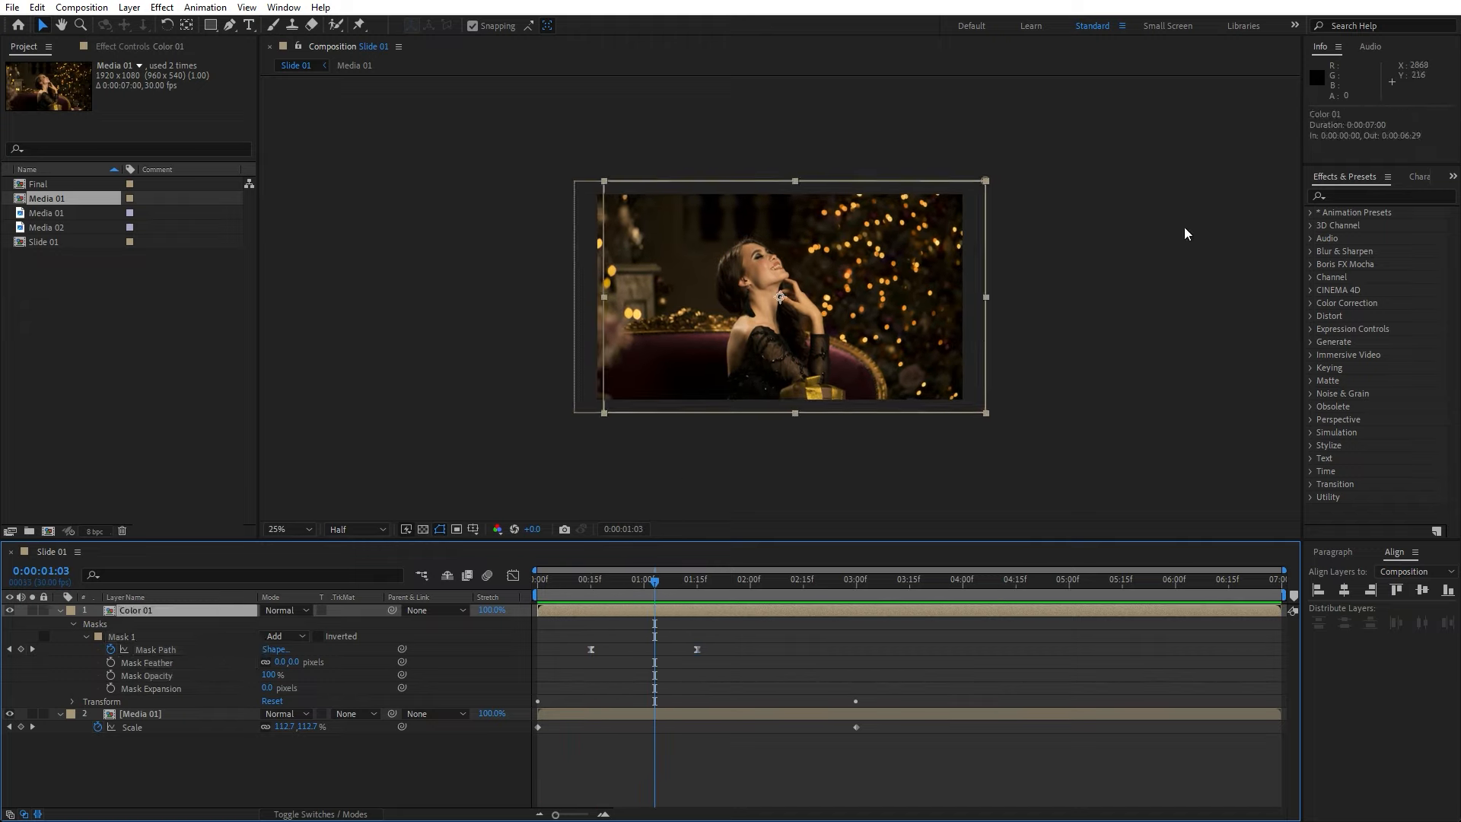
{"action": "left_click", "coordinate": [1347, 193]}
{"action": "type", "text": "trito"}
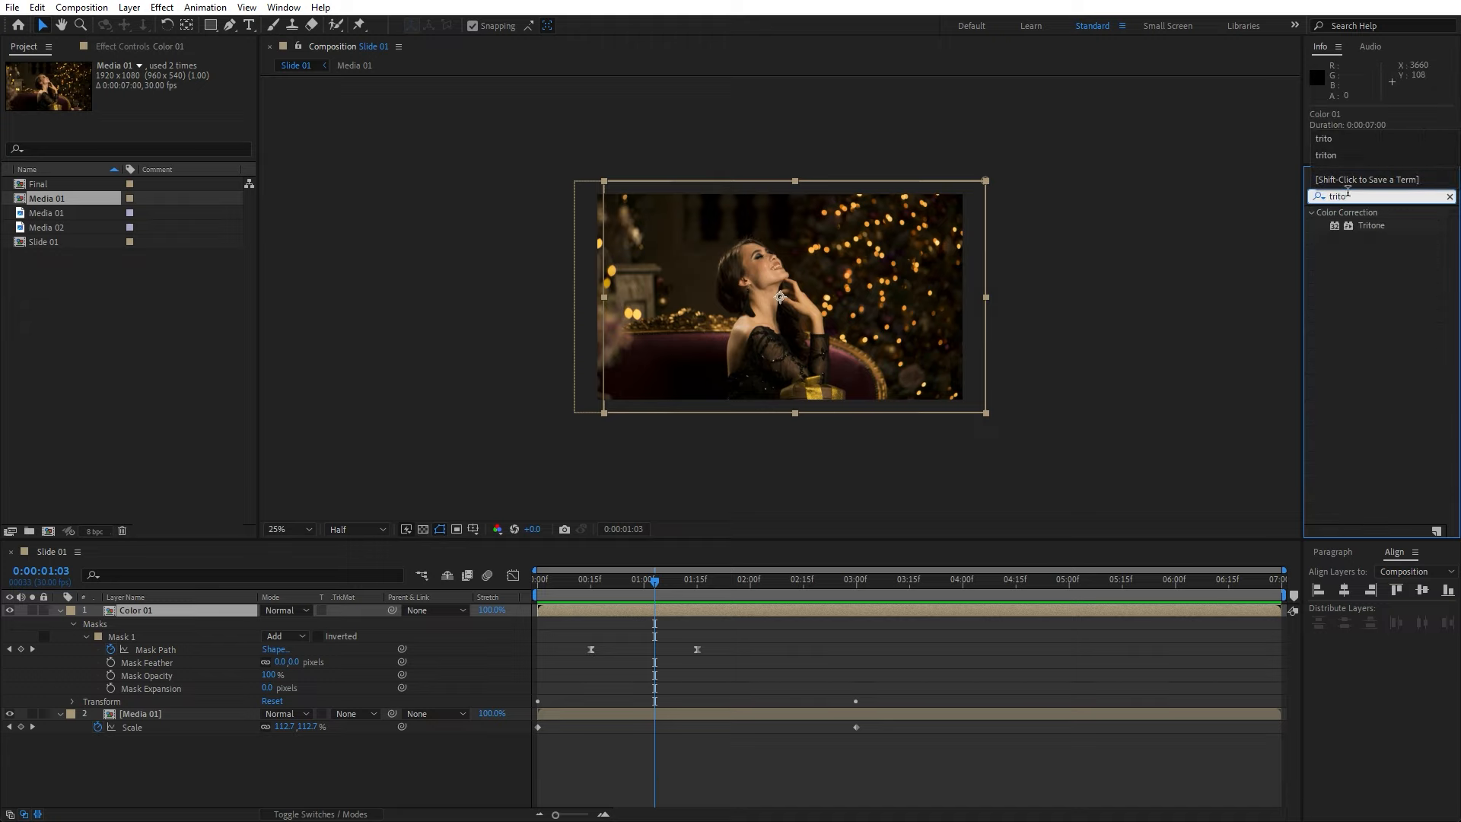
{"action": "double_click", "coordinate": [1365, 225]}
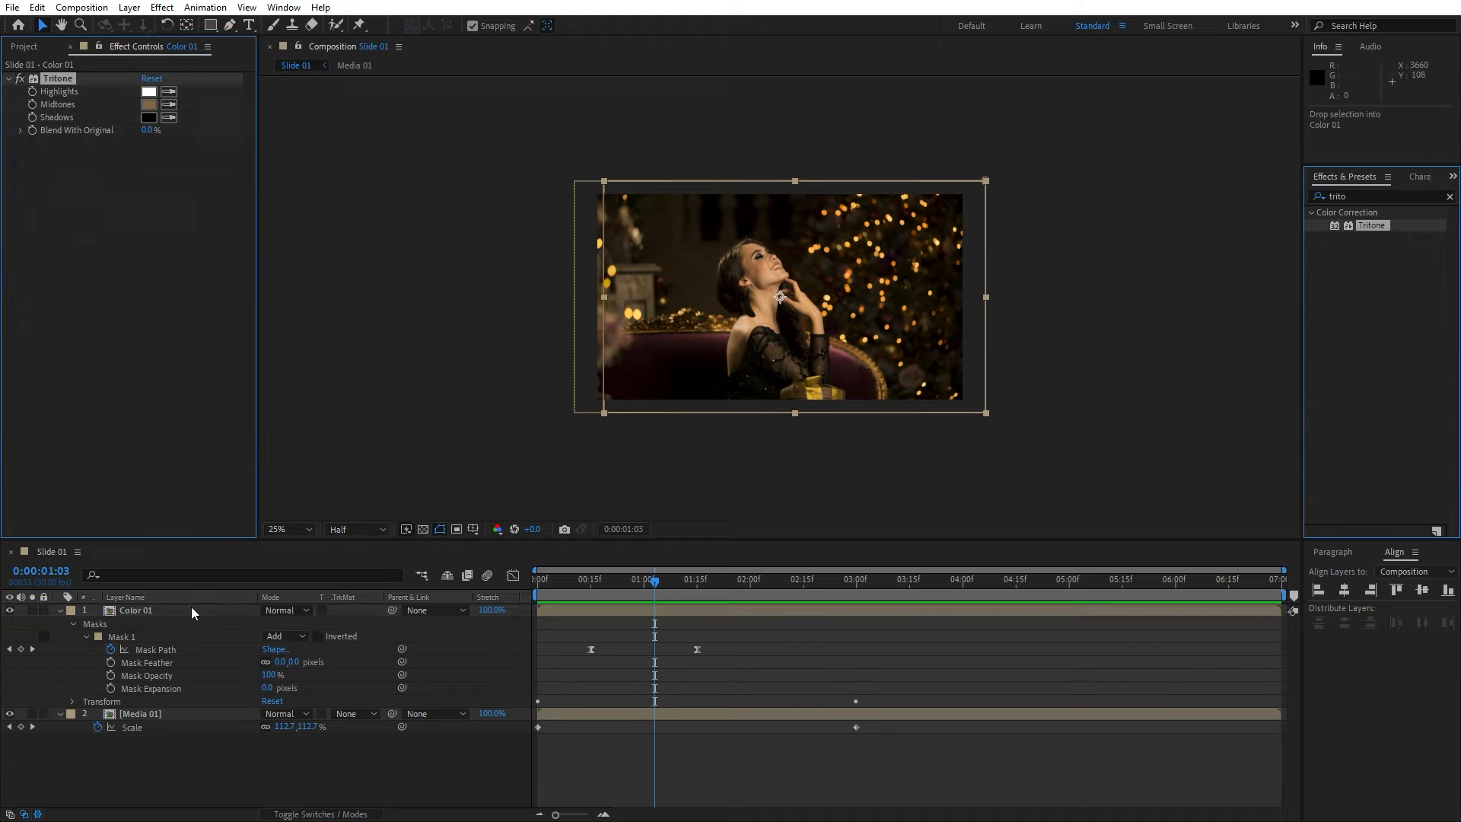
- Set the Tritone midtones color to a dark orange and preview the masked color reveal
{"action": "mouse_move", "coordinate": [622, 587]}
{"action": "left_mouse_down"}
{"action": "mouse_move", "coordinate": [659, 586]}
{"action": "mouse_move", "coordinate": [618, 583]}
{"action": "left_mouse_up"}
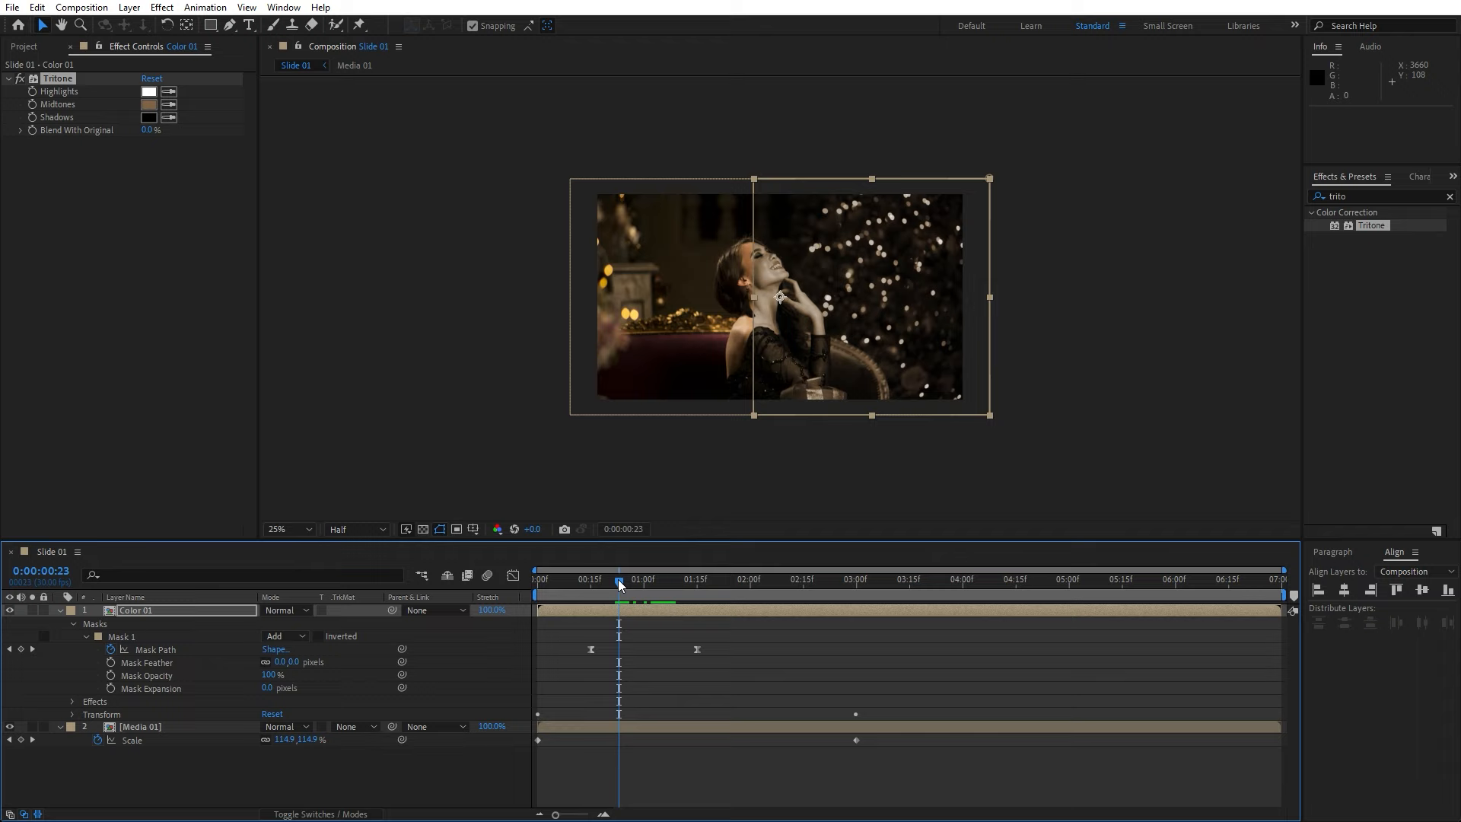
{"action": "left_click", "coordinate": [148, 106]}
{"action": "left_click_drag", "start_coordinate": [1076, 675], "coordinate": [1081, 635]}
{"action": "left_click", "coordinate": [1220, 560]}
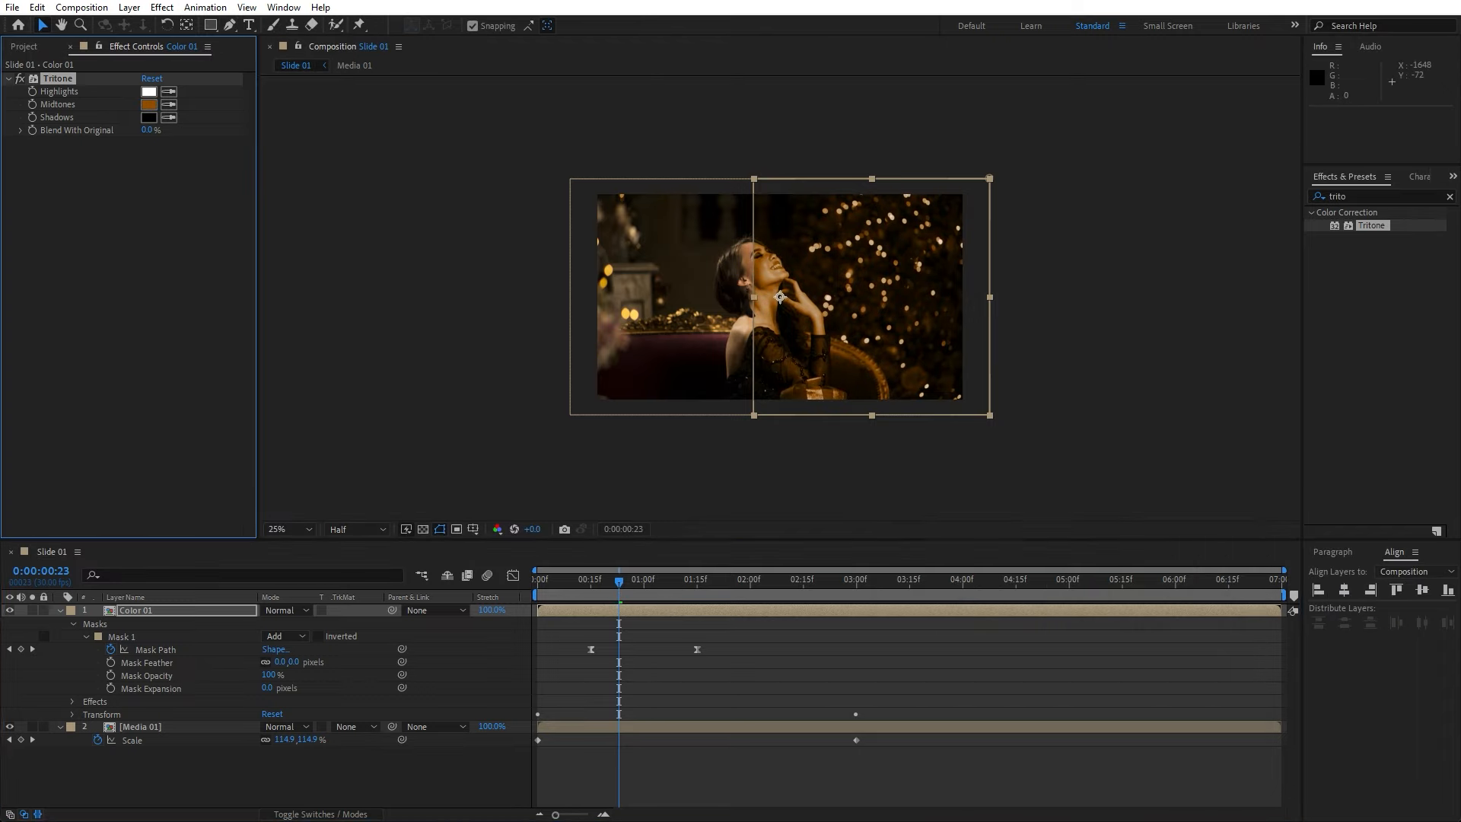
{"action": "key", "text": "space"}
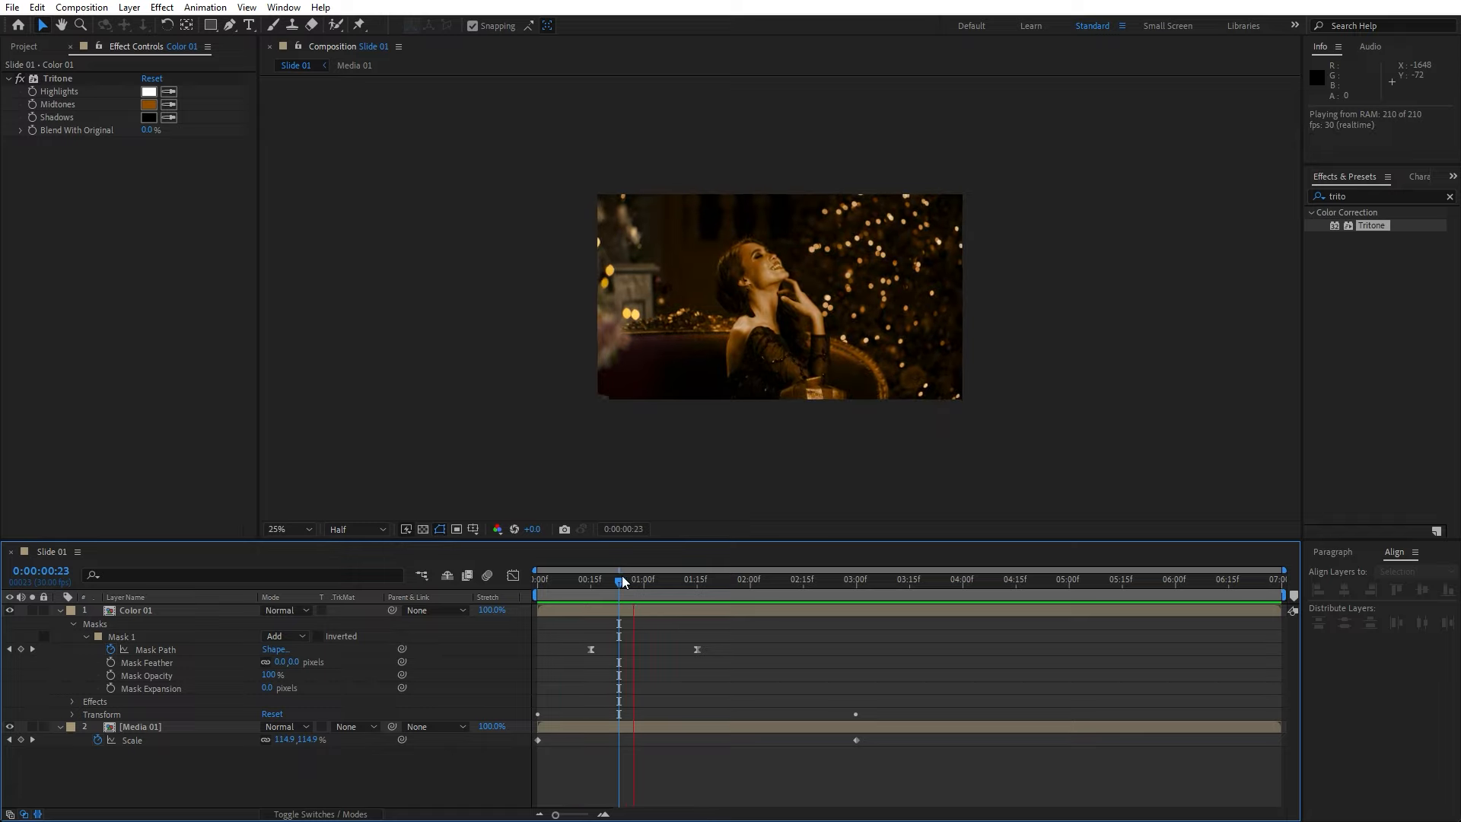
{"action": "left_click", "coordinate": [667, 584]}
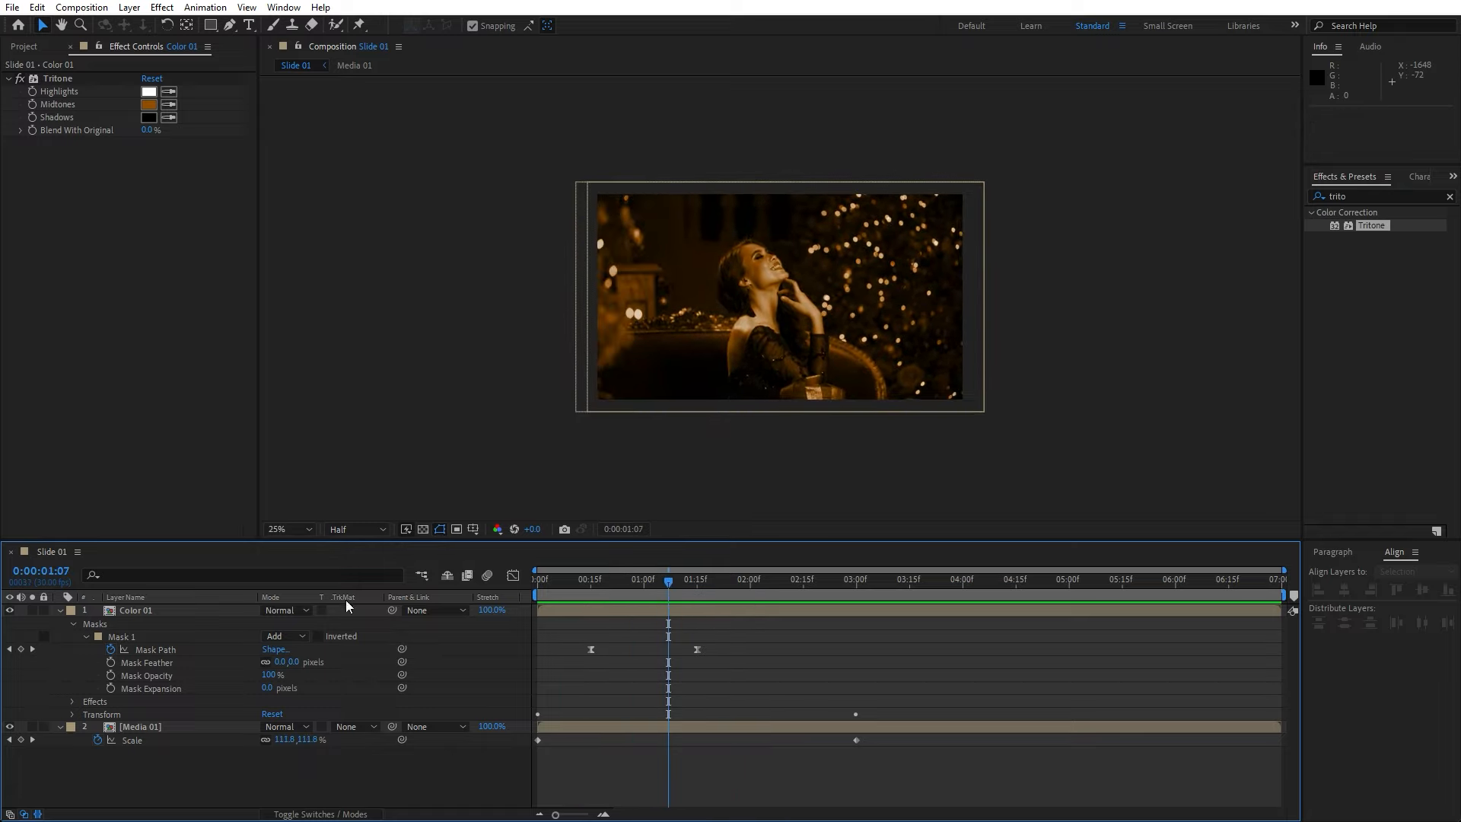
- Duplicate the Color 01 layer and show the keyframed properties of the upper copy
{"action": "left_click", "coordinate": [61, 611]}
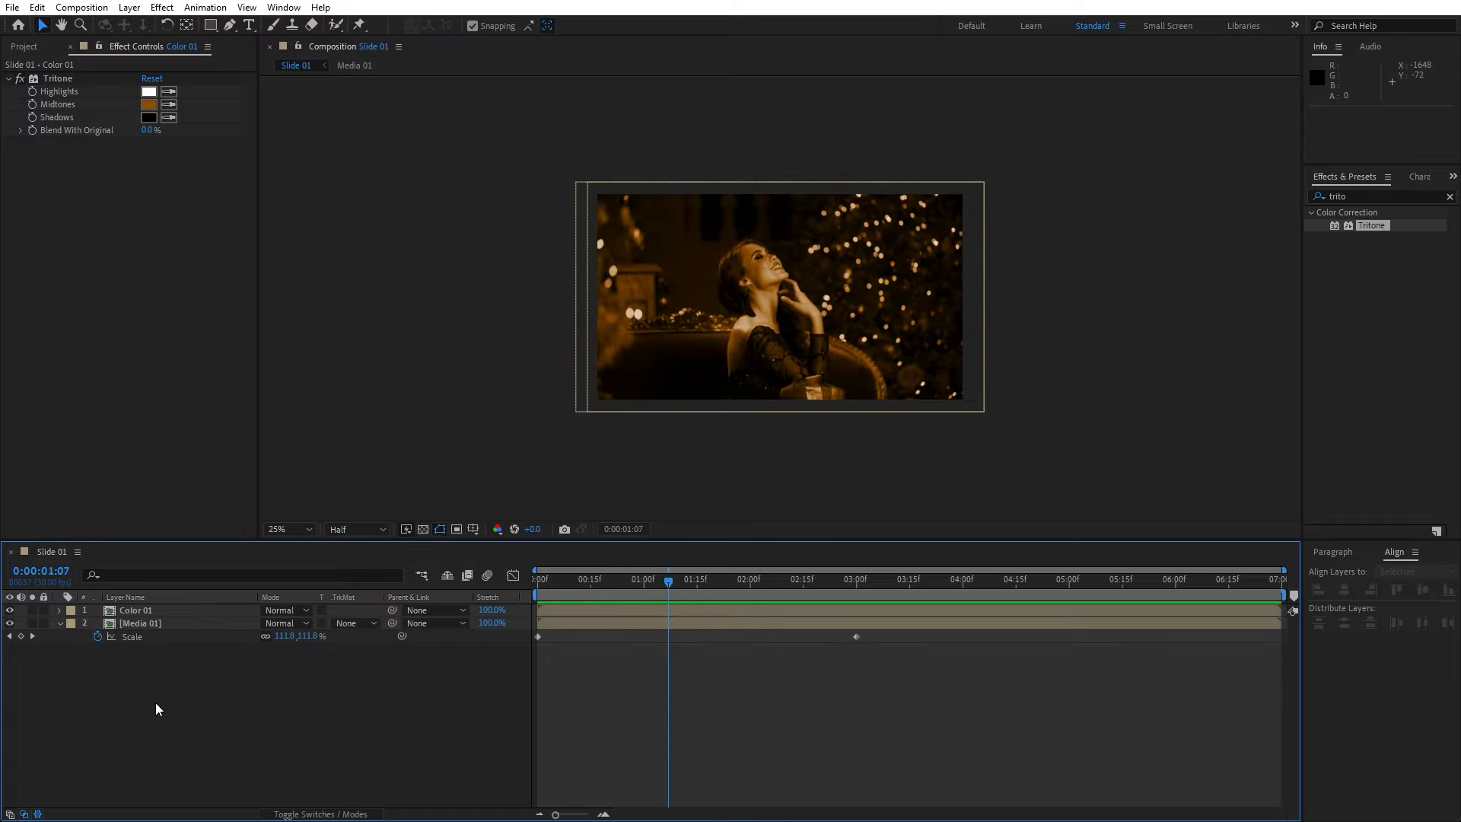
{"action": "left_click", "coordinate": [152, 614]}
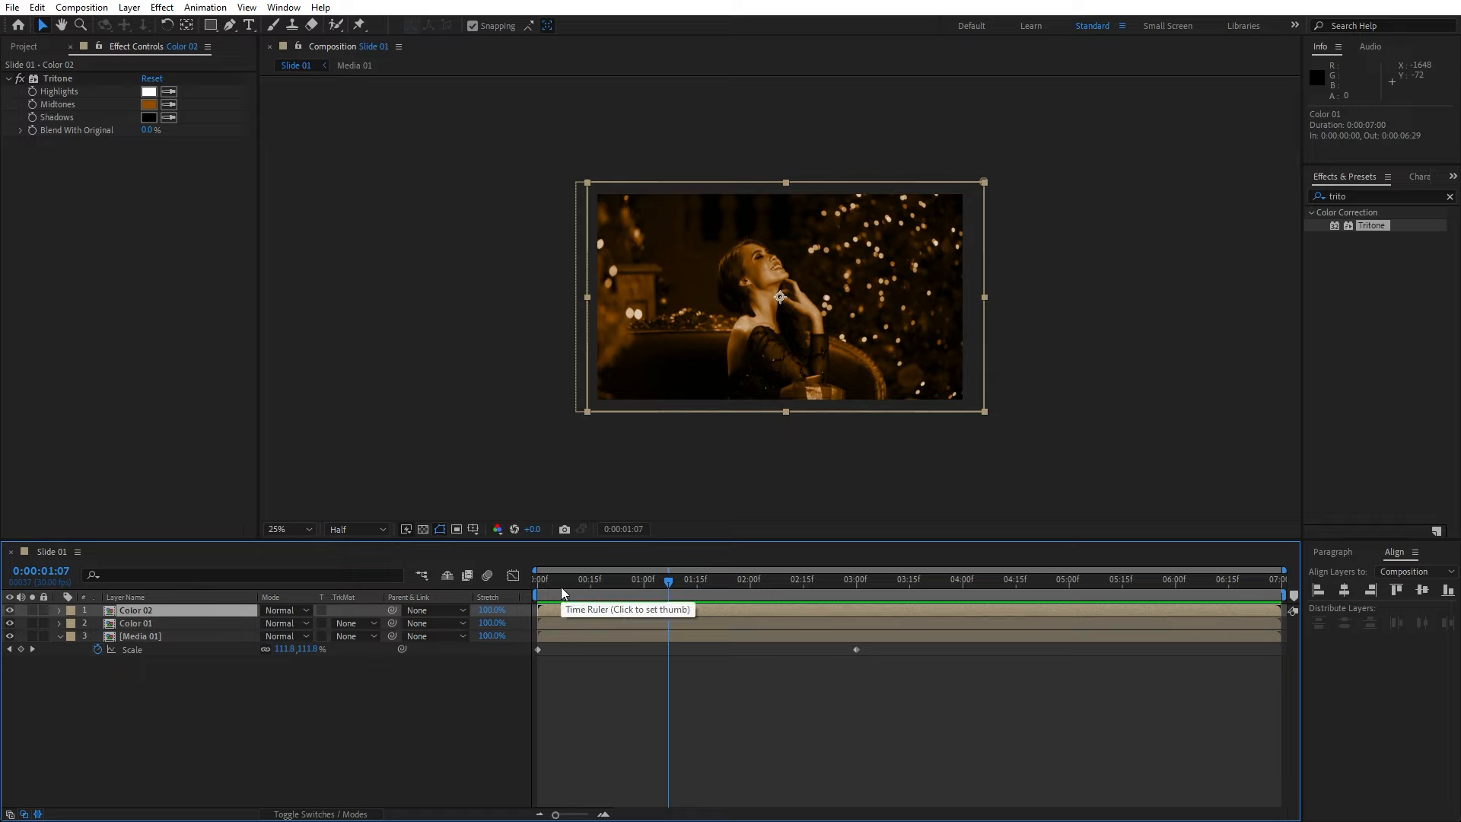
{"action": "key", "text": "ctrl+d"}
{"action": "left_click", "coordinate": [171, 664]}
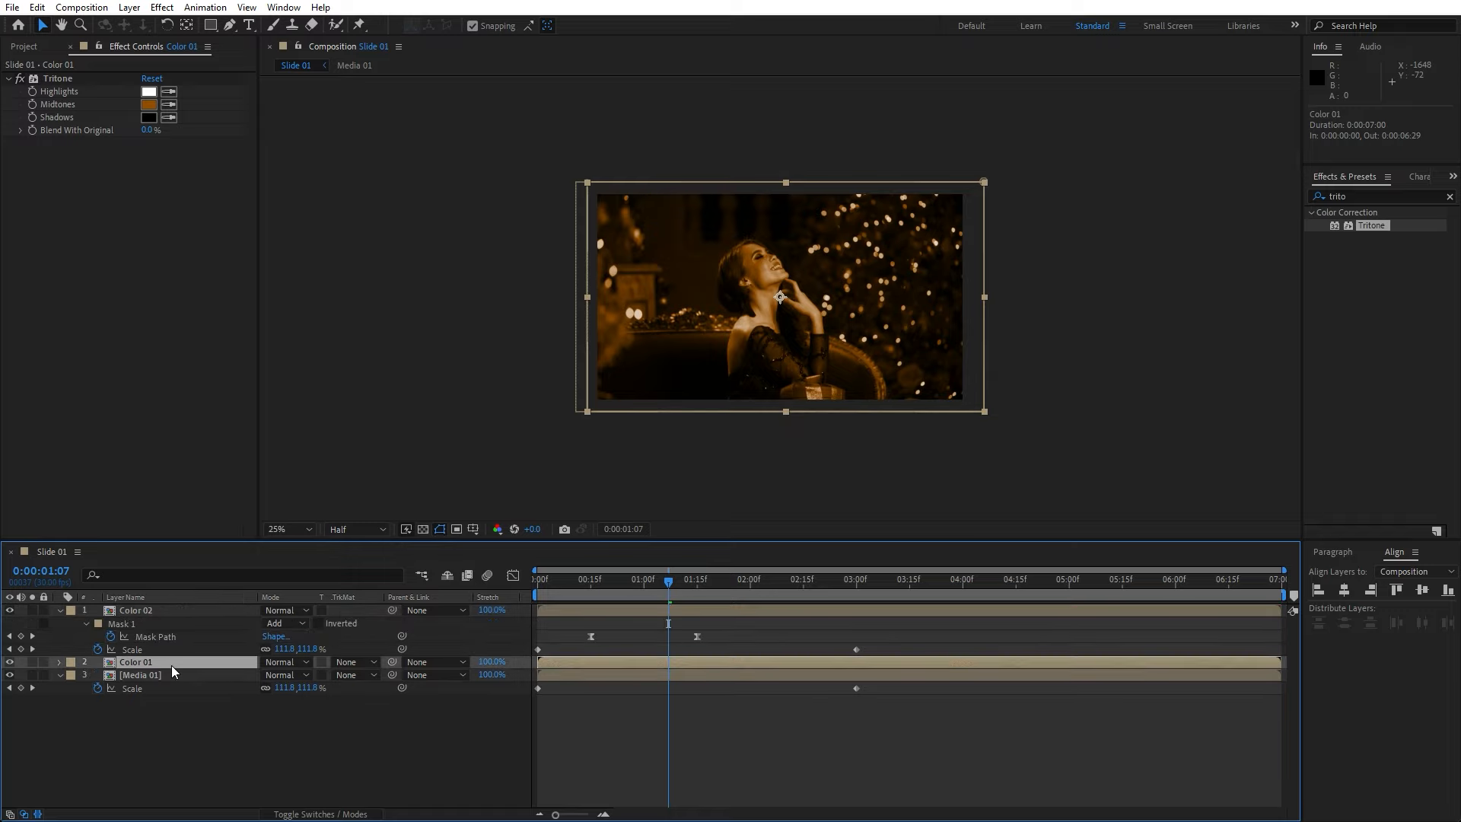
- Shift the Color 02 mask path keyframes so they run from 1:00 to 2:00, and preview the staggered reveal
{"action": "key", "text": "u"}
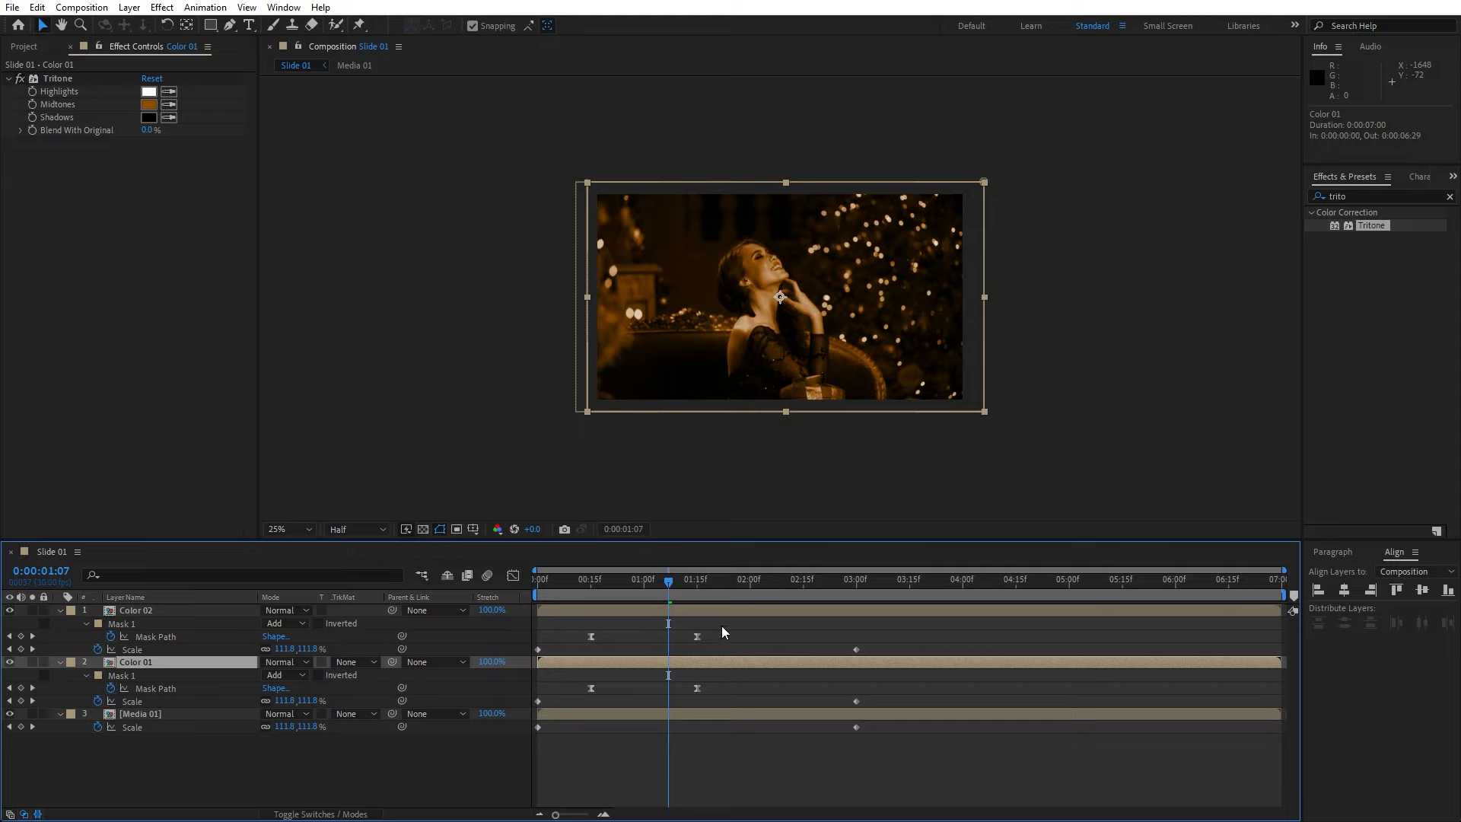
{"action": "left_click_drag", "start_coordinate": [722, 626], "coordinate": [642, 628]}
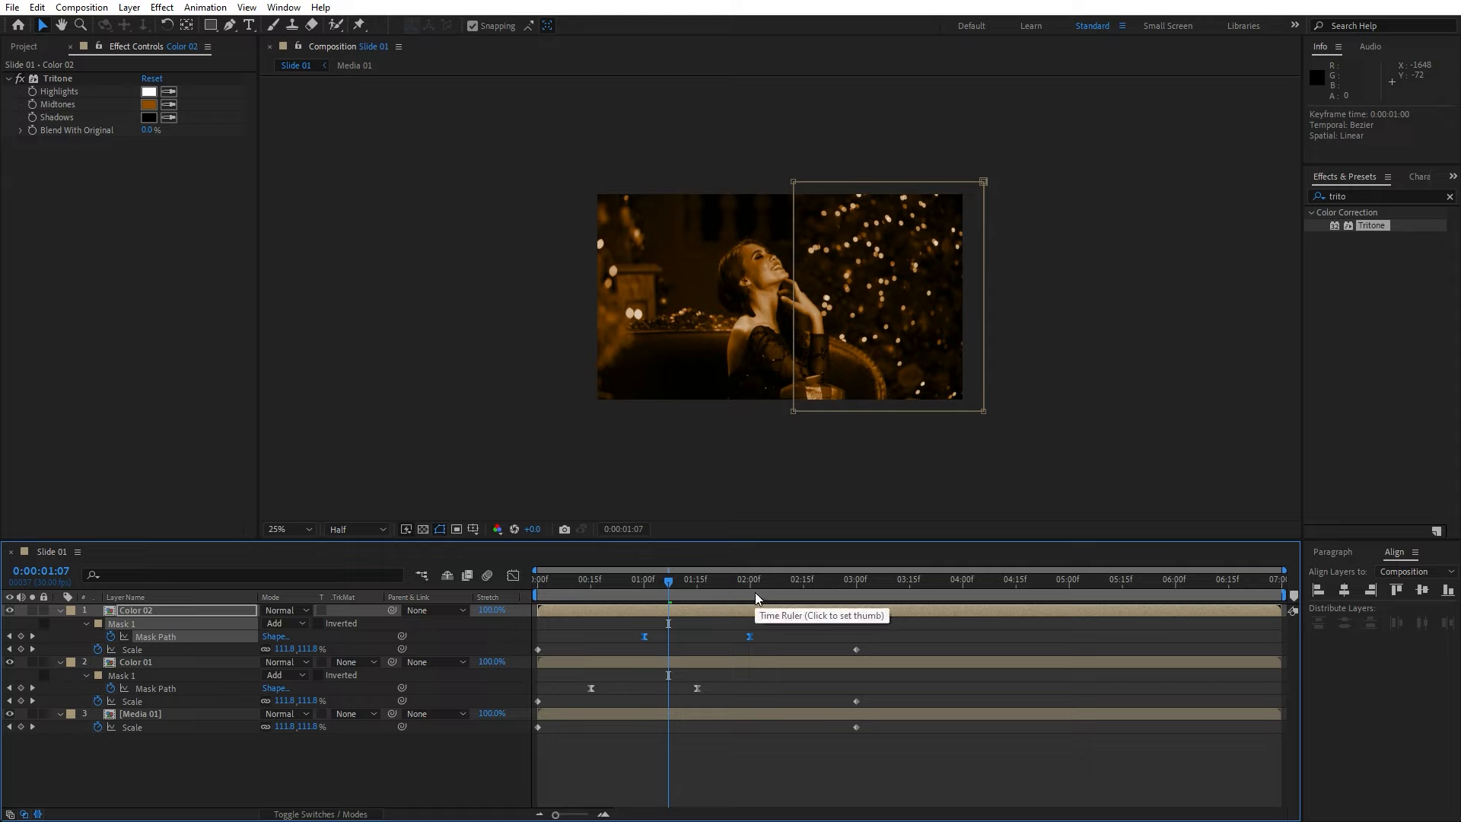
{"action": "key", "text": "space"}
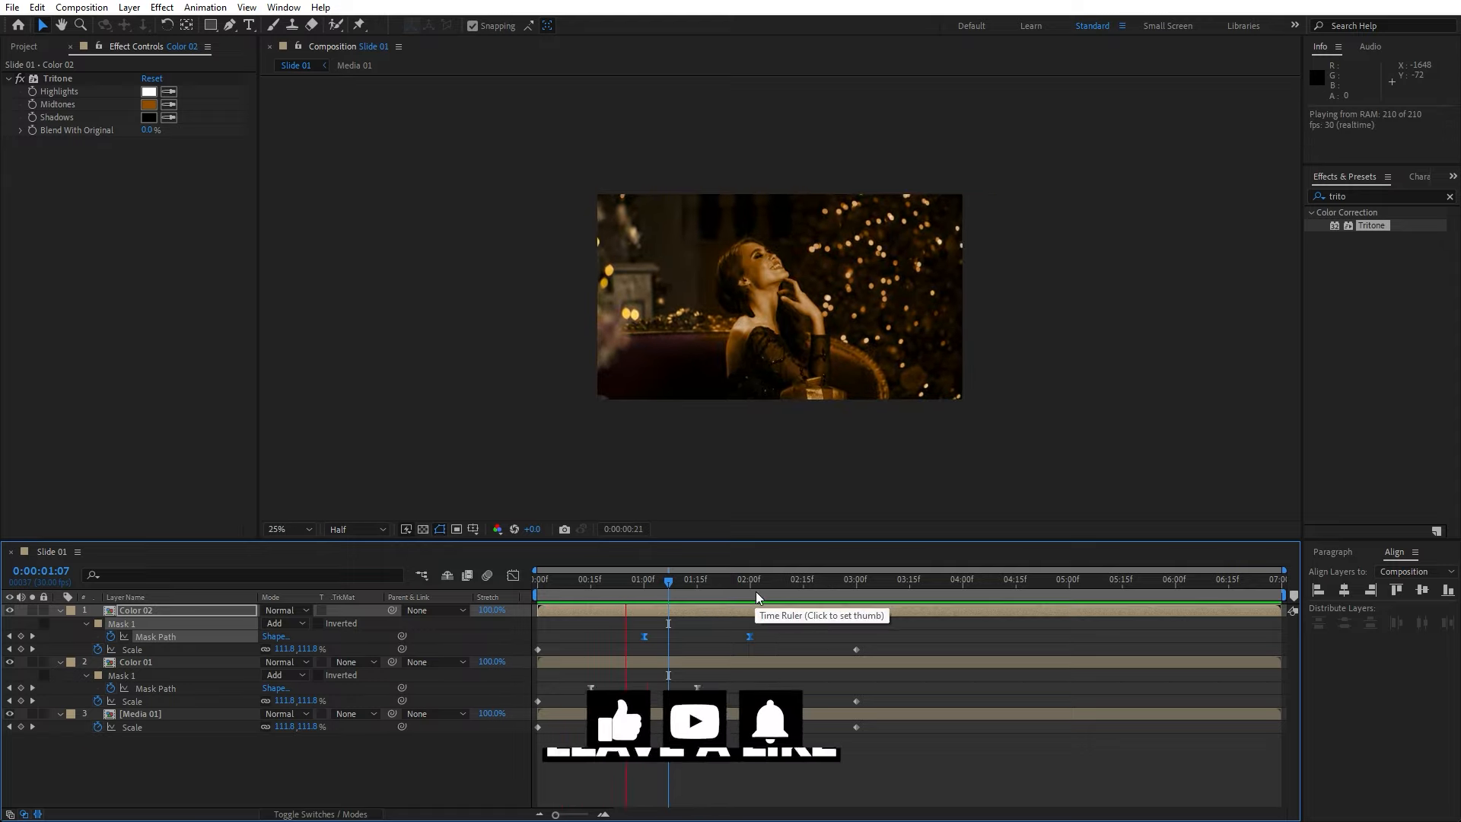
- Set the Tritone midtones color of the Color 02 layer to olive yellow 918800
{"action": "left_click", "coordinate": [704, 582]}
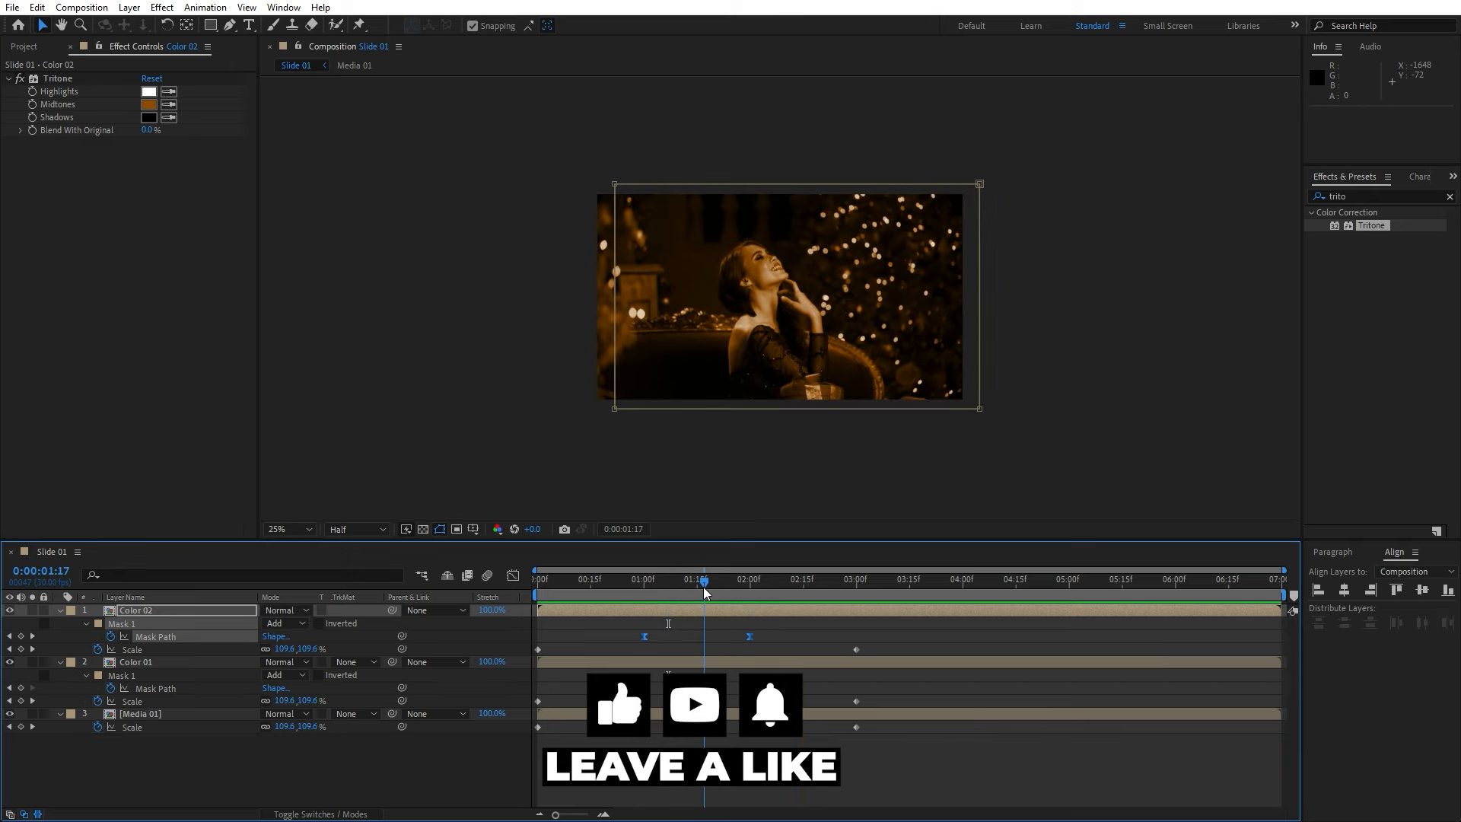
{"action": "left_click", "coordinate": [158, 612]}
{"action": "left_click", "coordinate": [149, 104]}
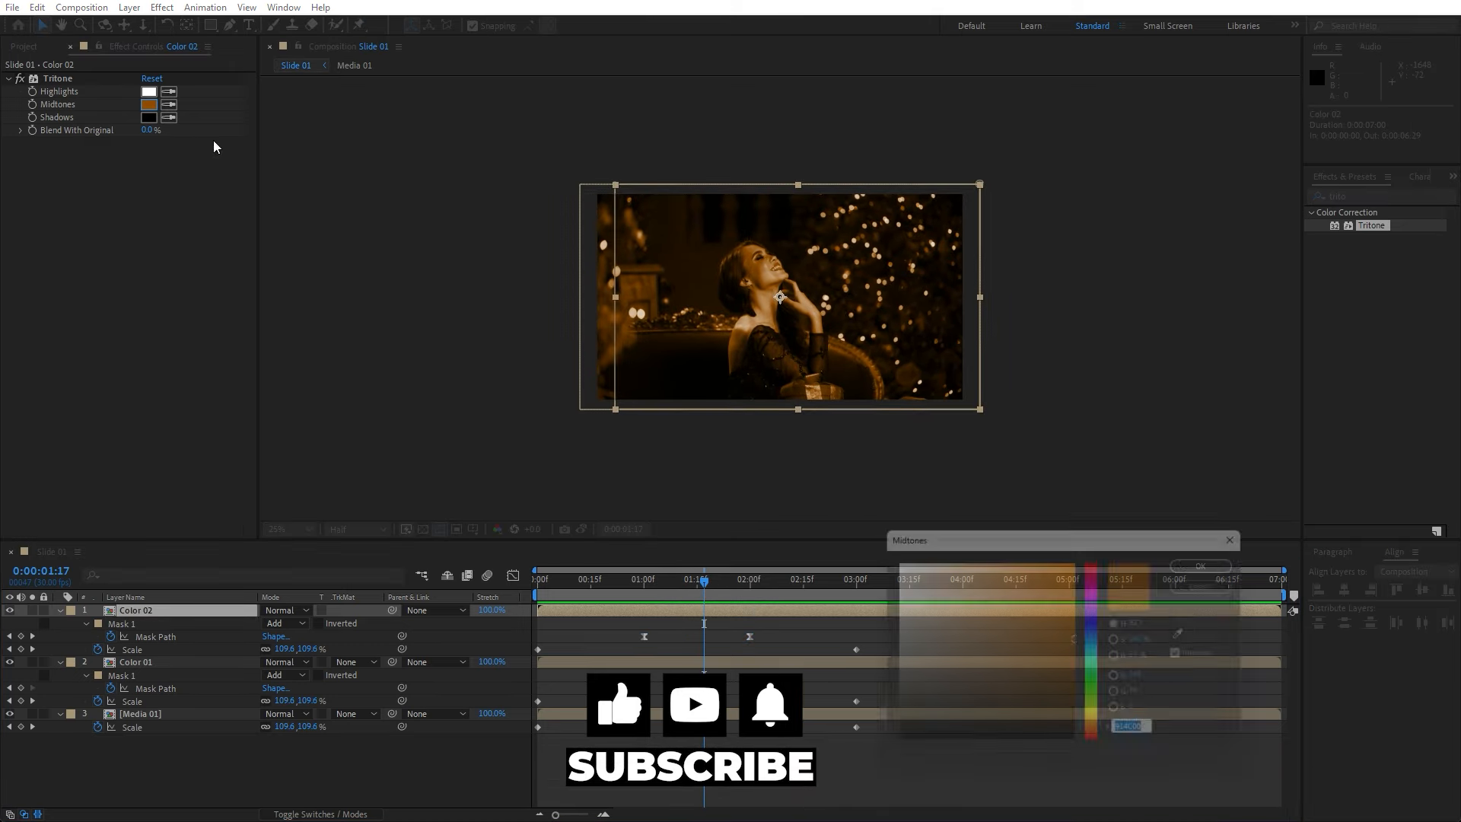
{"action": "left_click", "coordinate": [1101, 722]}
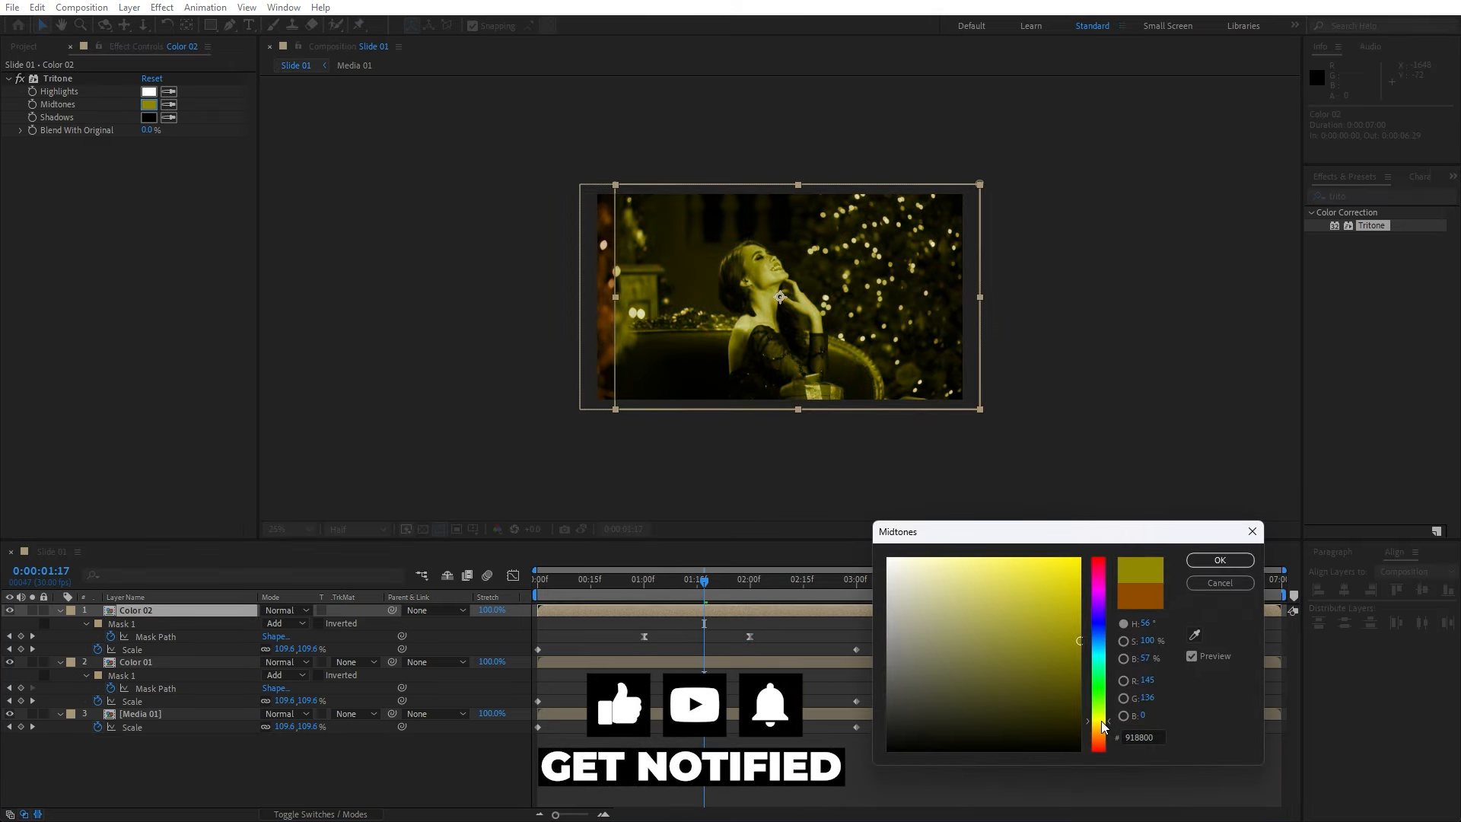
{"action": "left_click", "coordinate": [1213, 559]}
{"action": "left_click", "coordinate": [207, 759]}
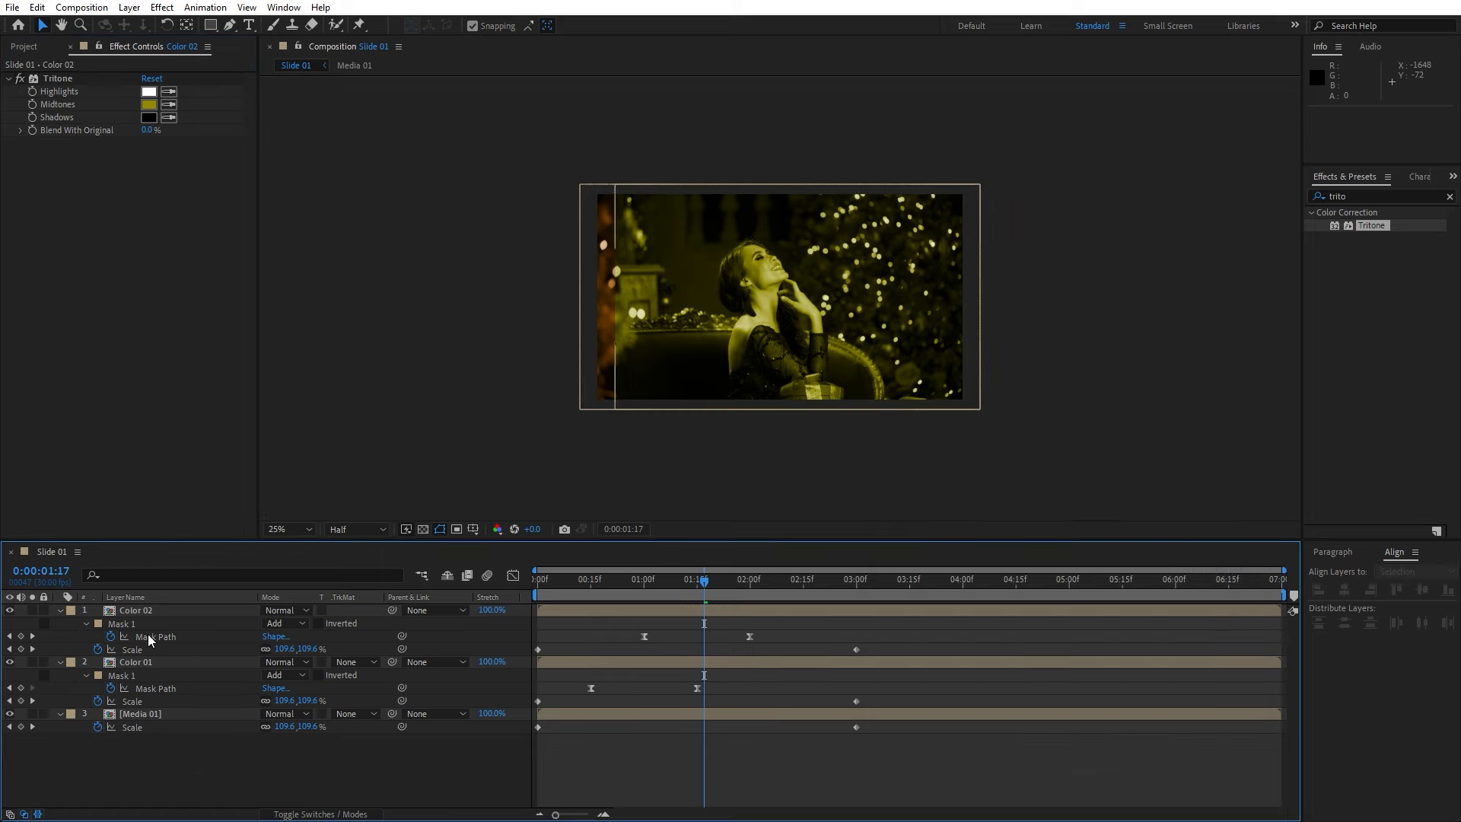
- Duplicate the Color 02 layer and shift the copy's mask path keyframes to start at 1:15
{"action": "left_click", "coordinate": [147, 610]}
{"action": "key", "text": "ctrl+d"}
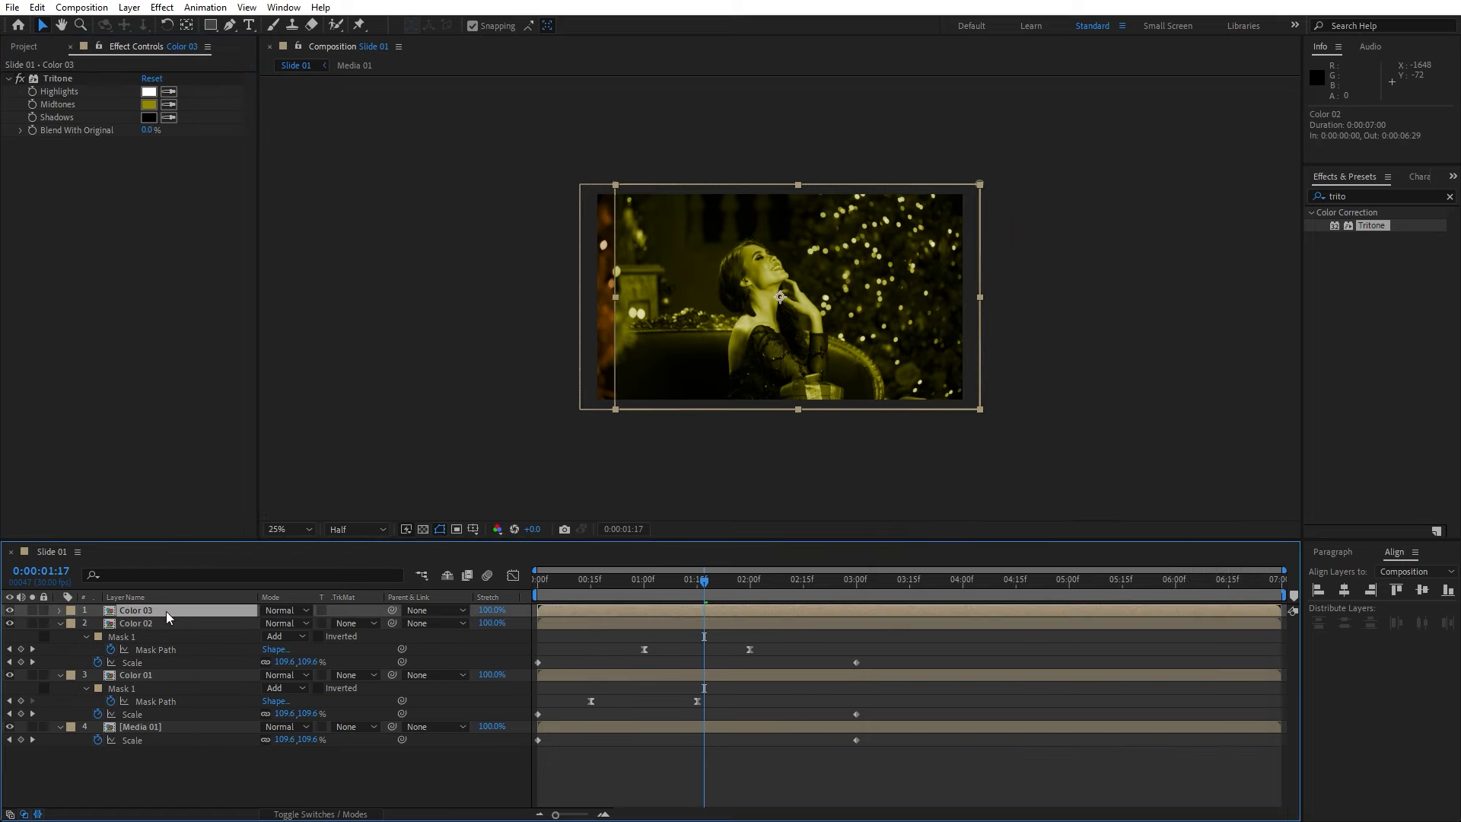
{"action": "key", "text": "u"}
{"action": "left_click_drag", "start_coordinate": [756, 633], "coordinate": [698, 637]}
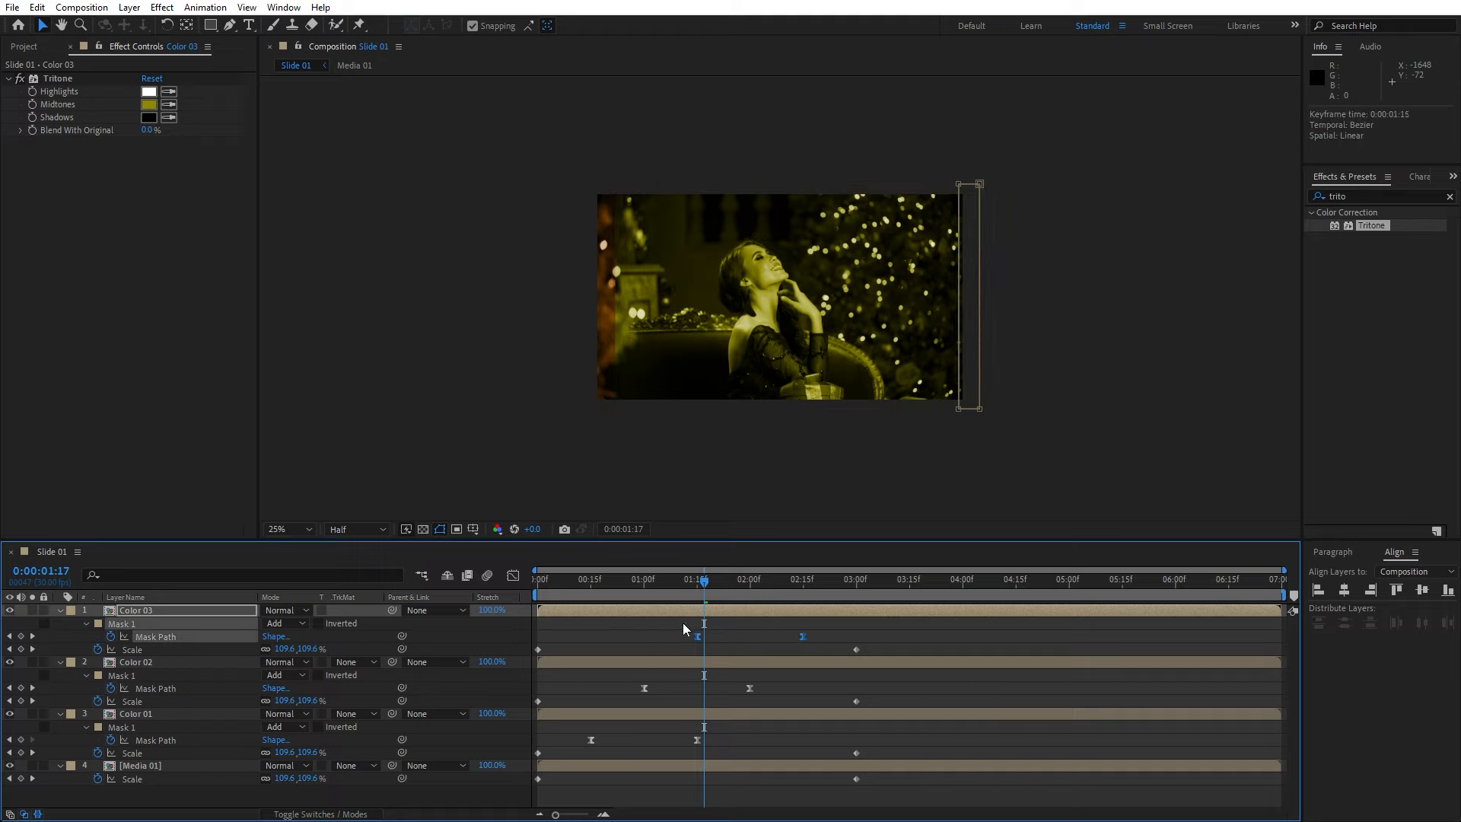
- Set the Tritone midtones of the Color 03 layer to a bright red-orange and preview the three color reveals
{"action": "left_click", "coordinate": [148, 104]}
{"action": "left_click_drag", "start_coordinate": [1102, 737], "coordinate": [1100, 747]}
{"action": "left_click_drag", "start_coordinate": [1080, 633], "coordinate": [1079, 591]}
{"action": "left_click", "coordinate": [1218, 561]}
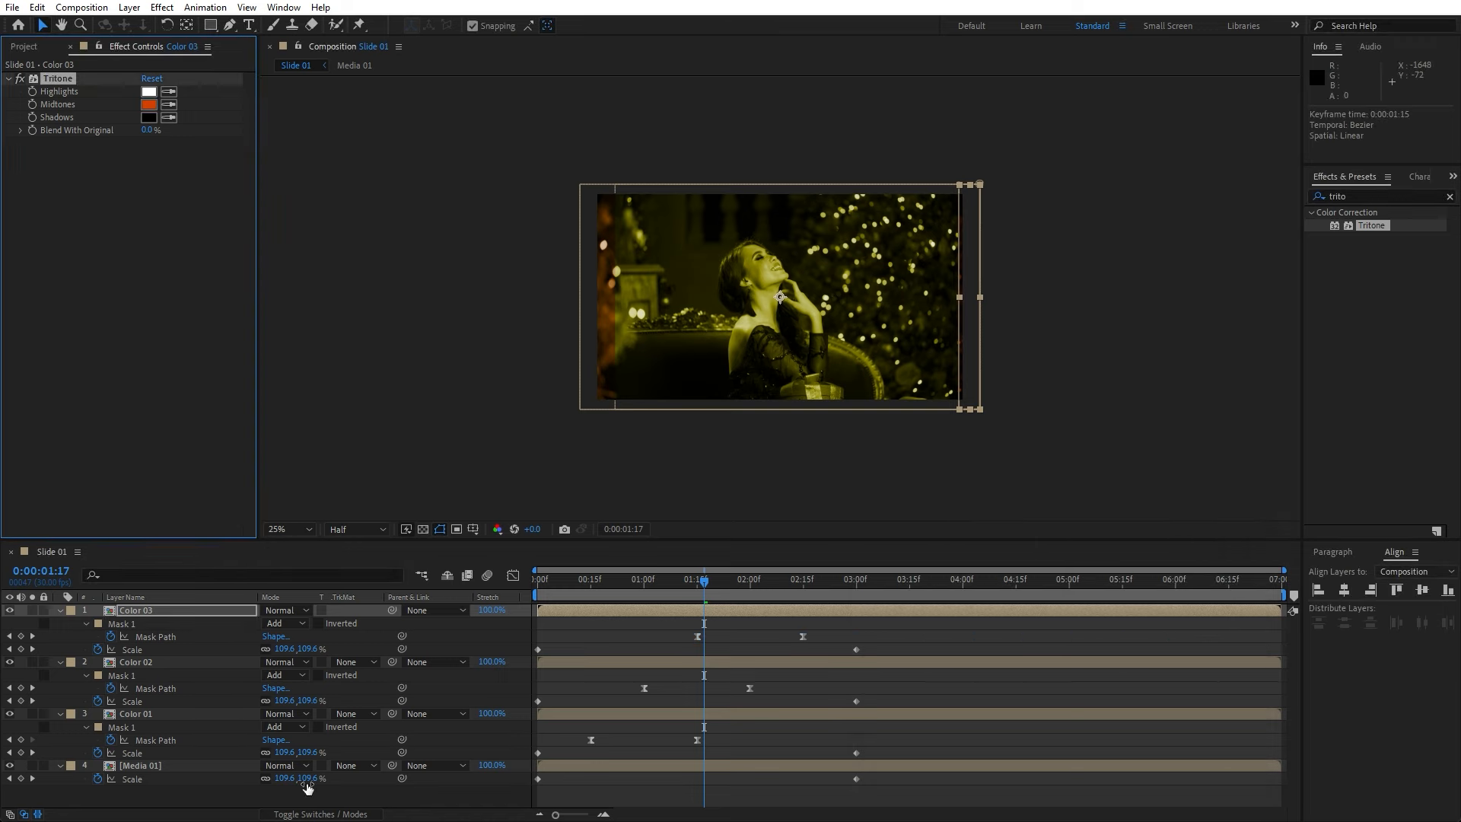
{"action": "left_click", "coordinate": [268, 784]}
{"action": "key", "text": "space"}
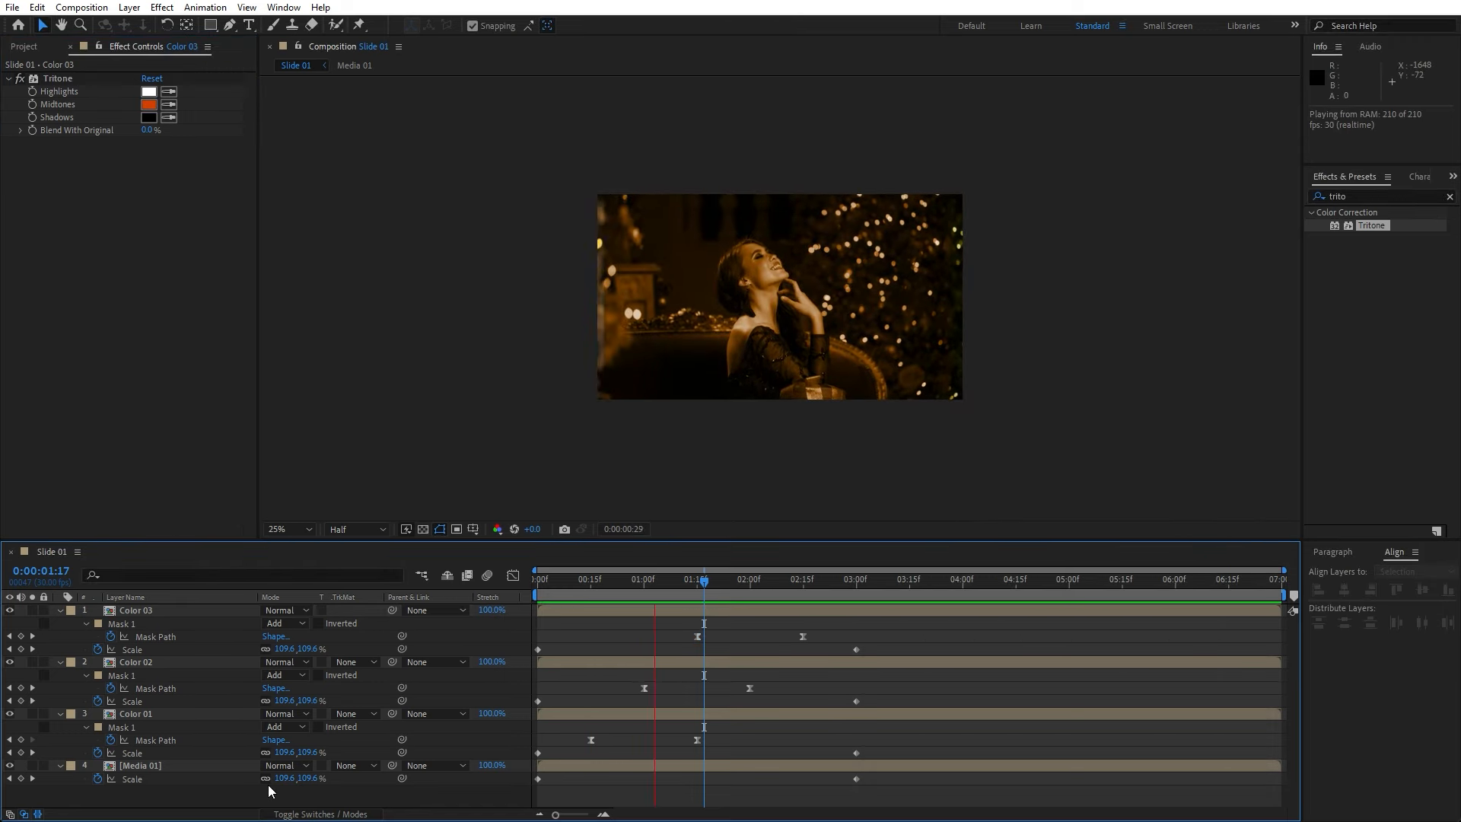
{"action": "left_click_drag", "start_coordinate": [701, 588], "coordinate": [753, 587]}
- Collapse the properties of the Color 03, Color 02 and Color 01 layers
{"action": "left_click", "coordinate": [60, 610]}
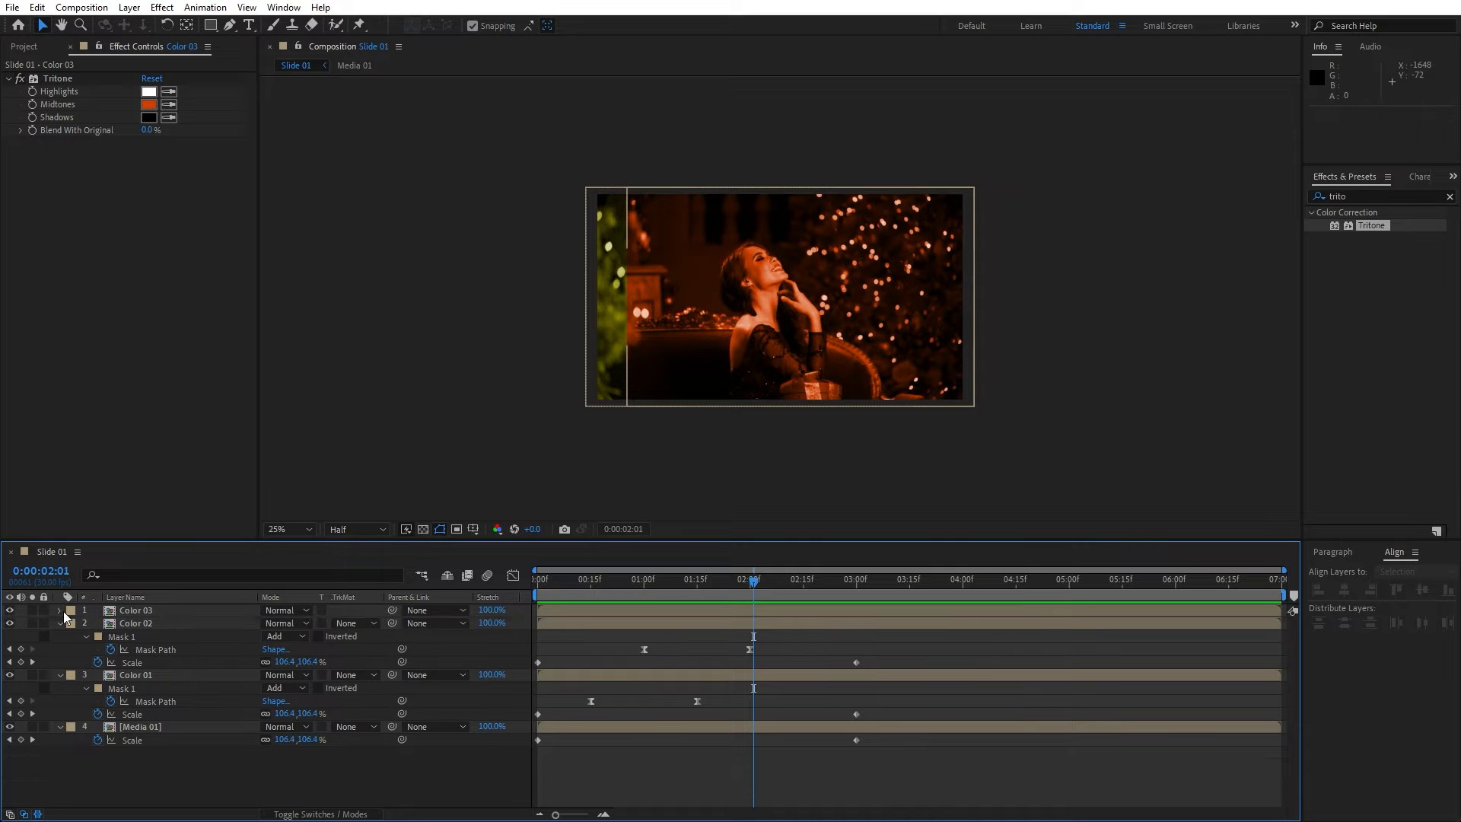
{"action": "left_click", "coordinate": [60, 623]}
{"action": "left_click", "coordinate": [60, 636]}
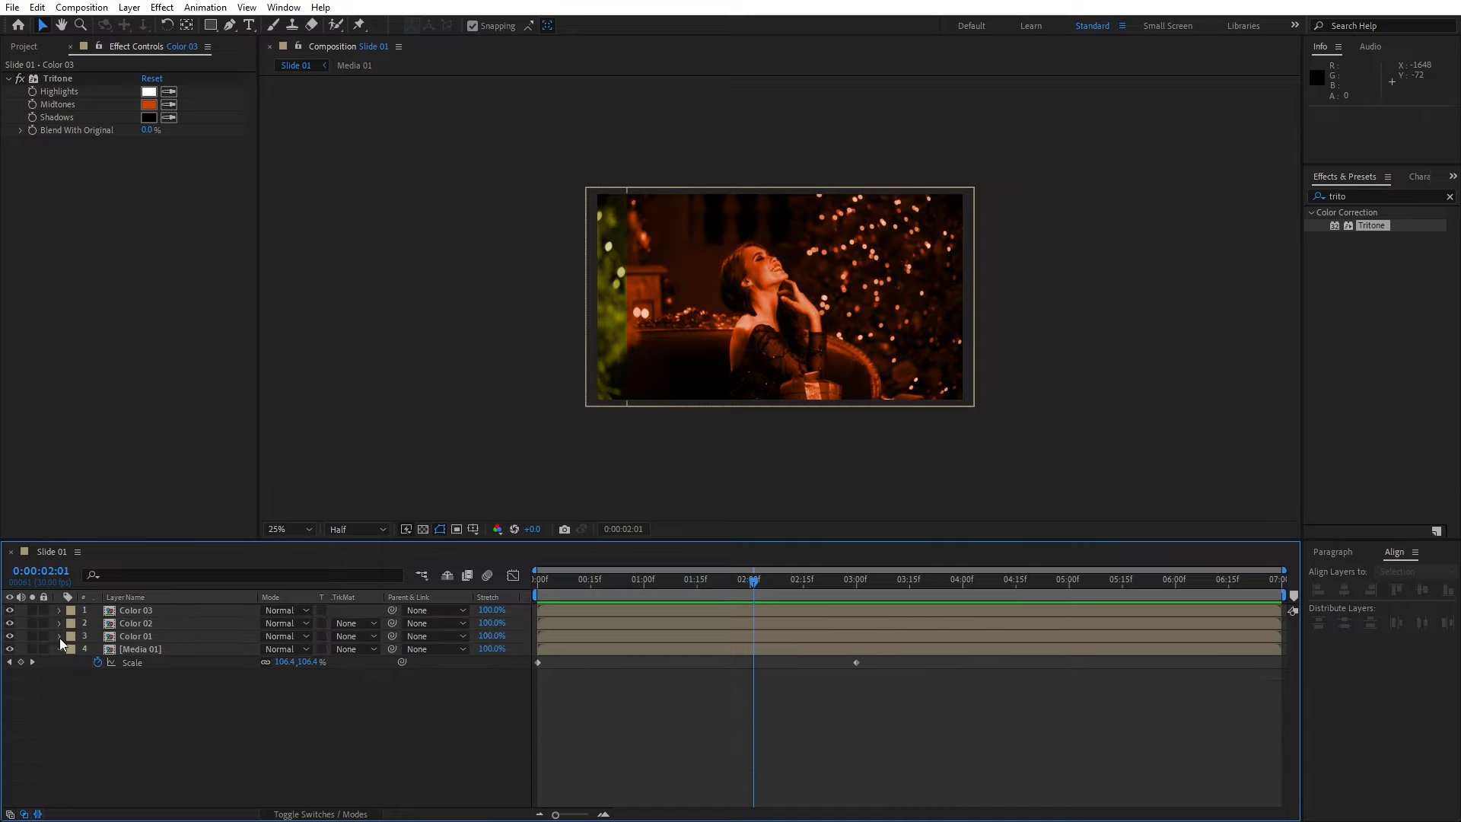
- Create a black 1920 x 1080 px solid layer named BG
{"action": "right_click", "coordinate": [210, 728]}
{"action": "mouse_move", "coordinate": [304, 538]}
{"action": "left_click", "coordinate": [473, 577]}
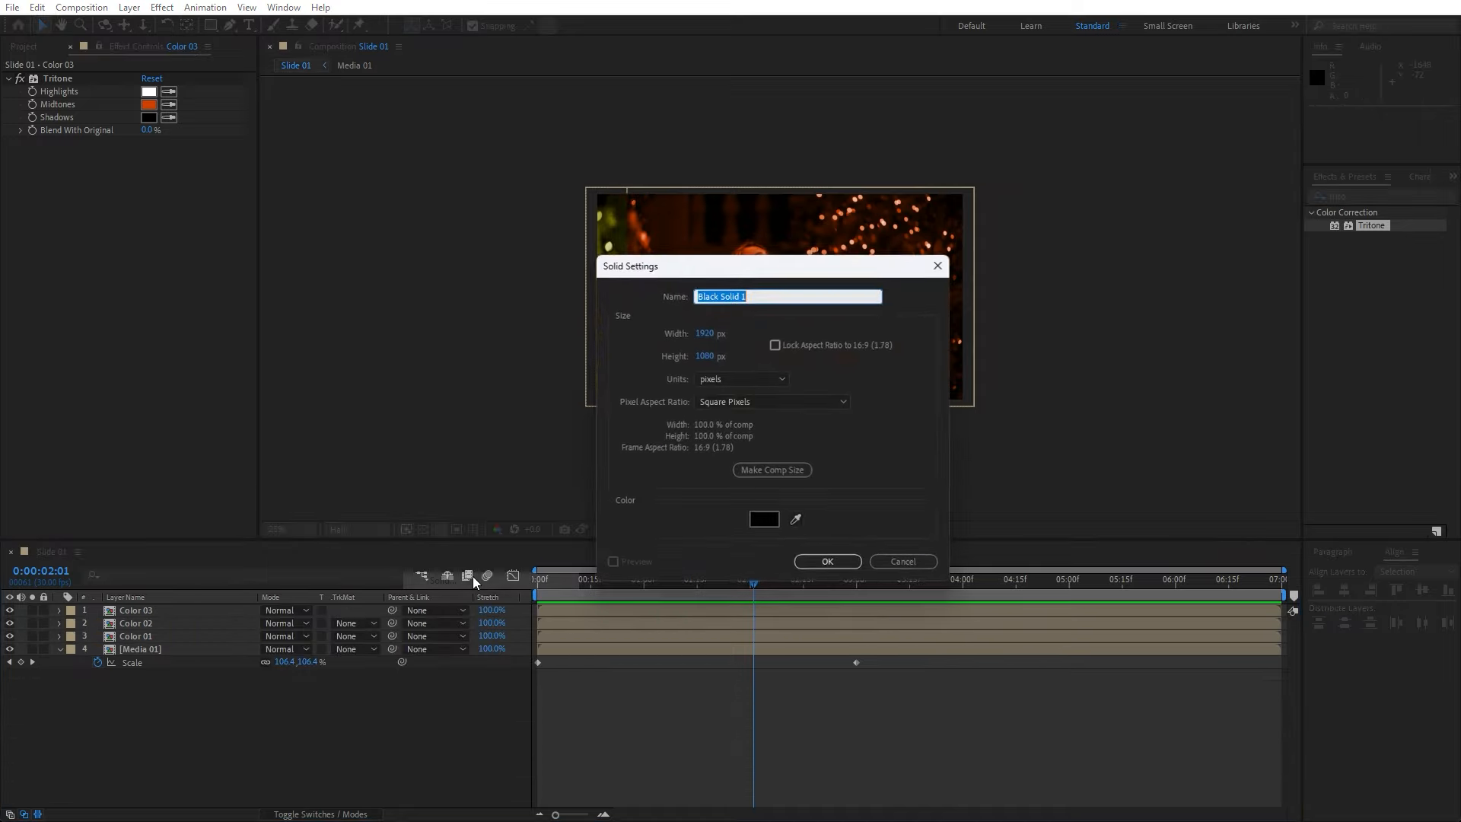
{"action": "type", "text": "BG"}
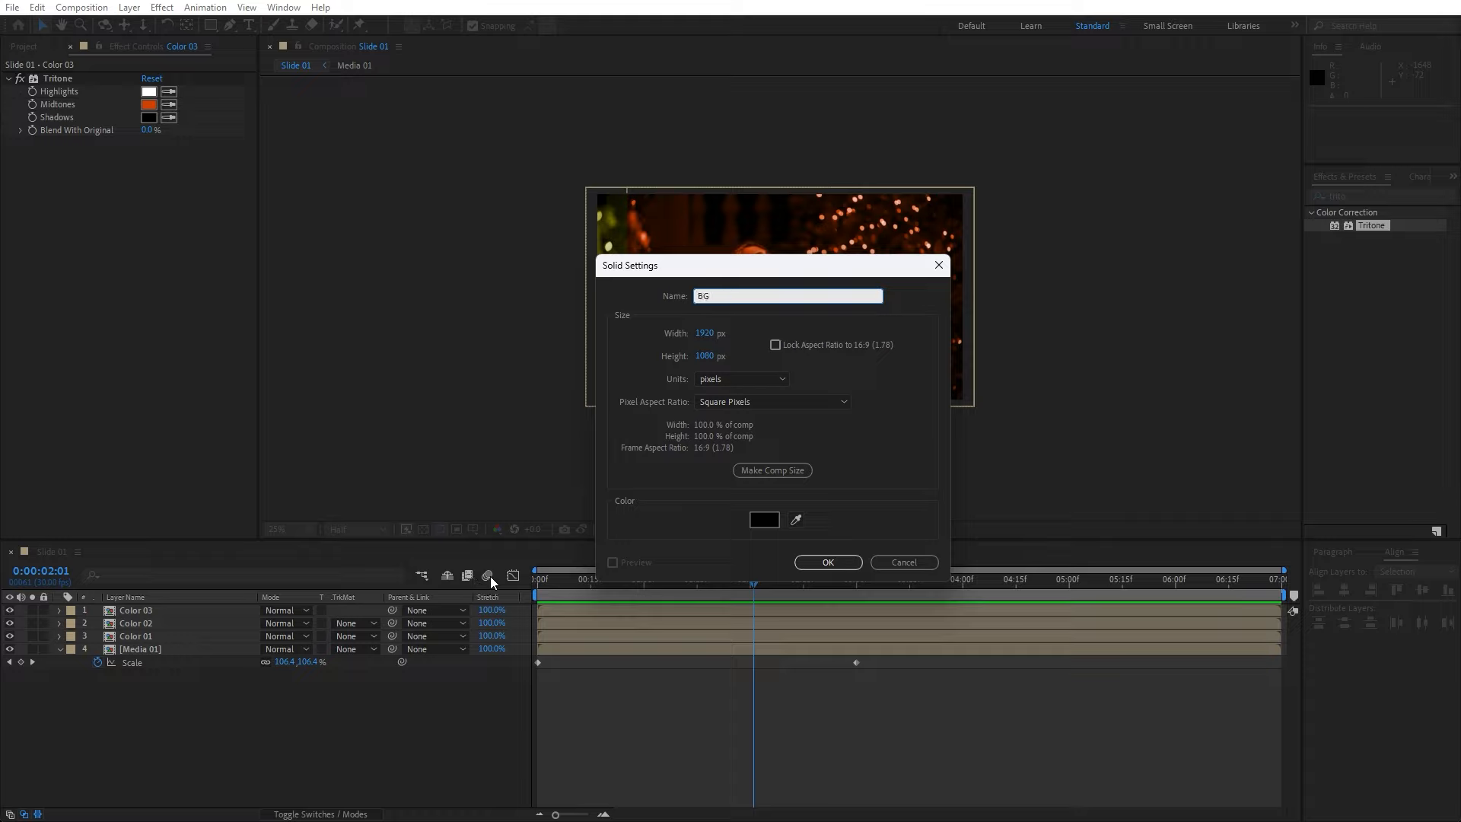
{"action": "left_click", "coordinate": [822, 562]}
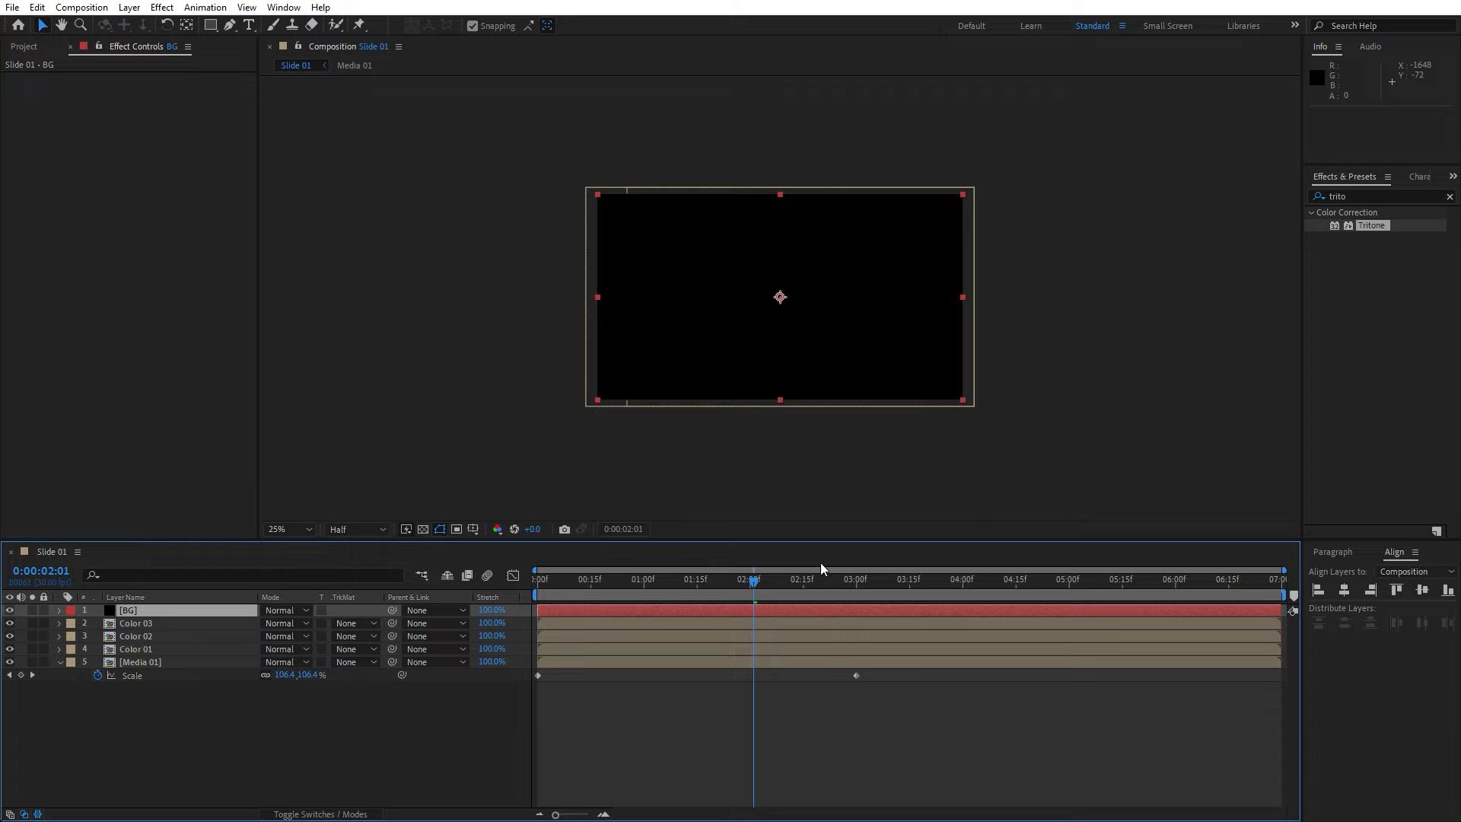
{"action": "left_click", "coordinate": [310, 742]}
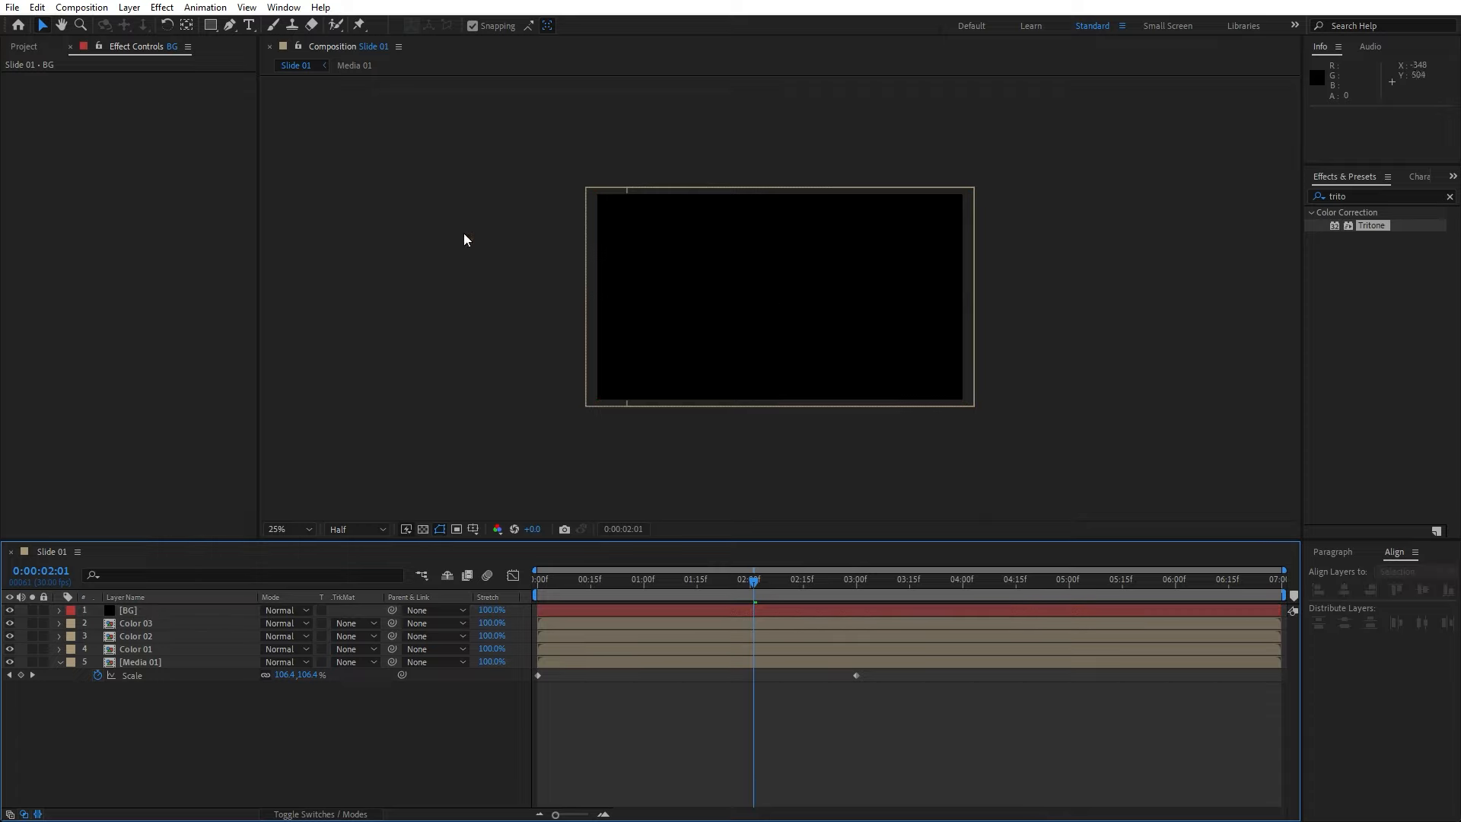
- Add a text layer reading SOFTONI over the black background
{"action": "left_click", "coordinate": [249, 26]}
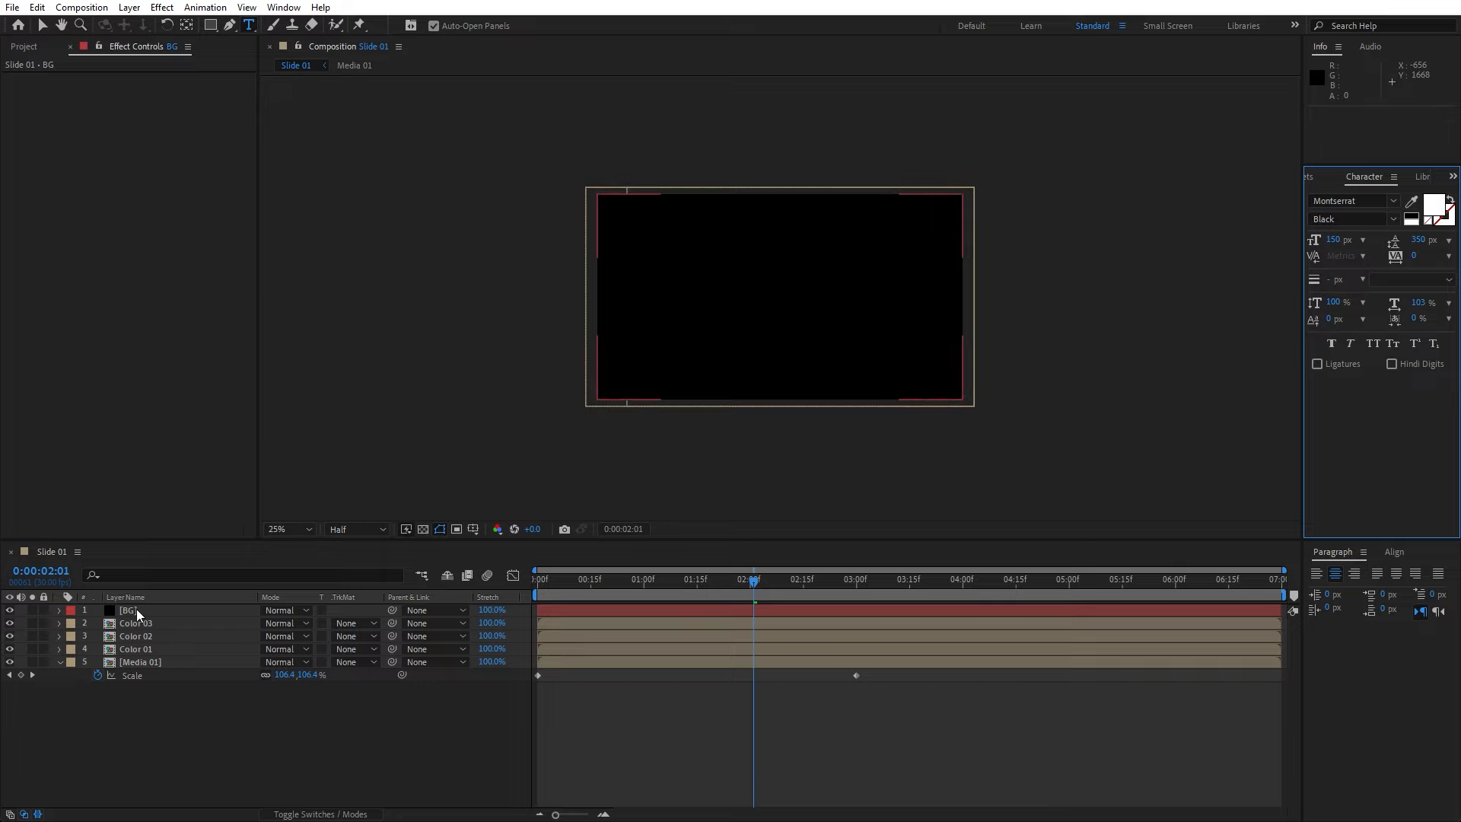
{"action": "left_click", "coordinate": [743, 297]}
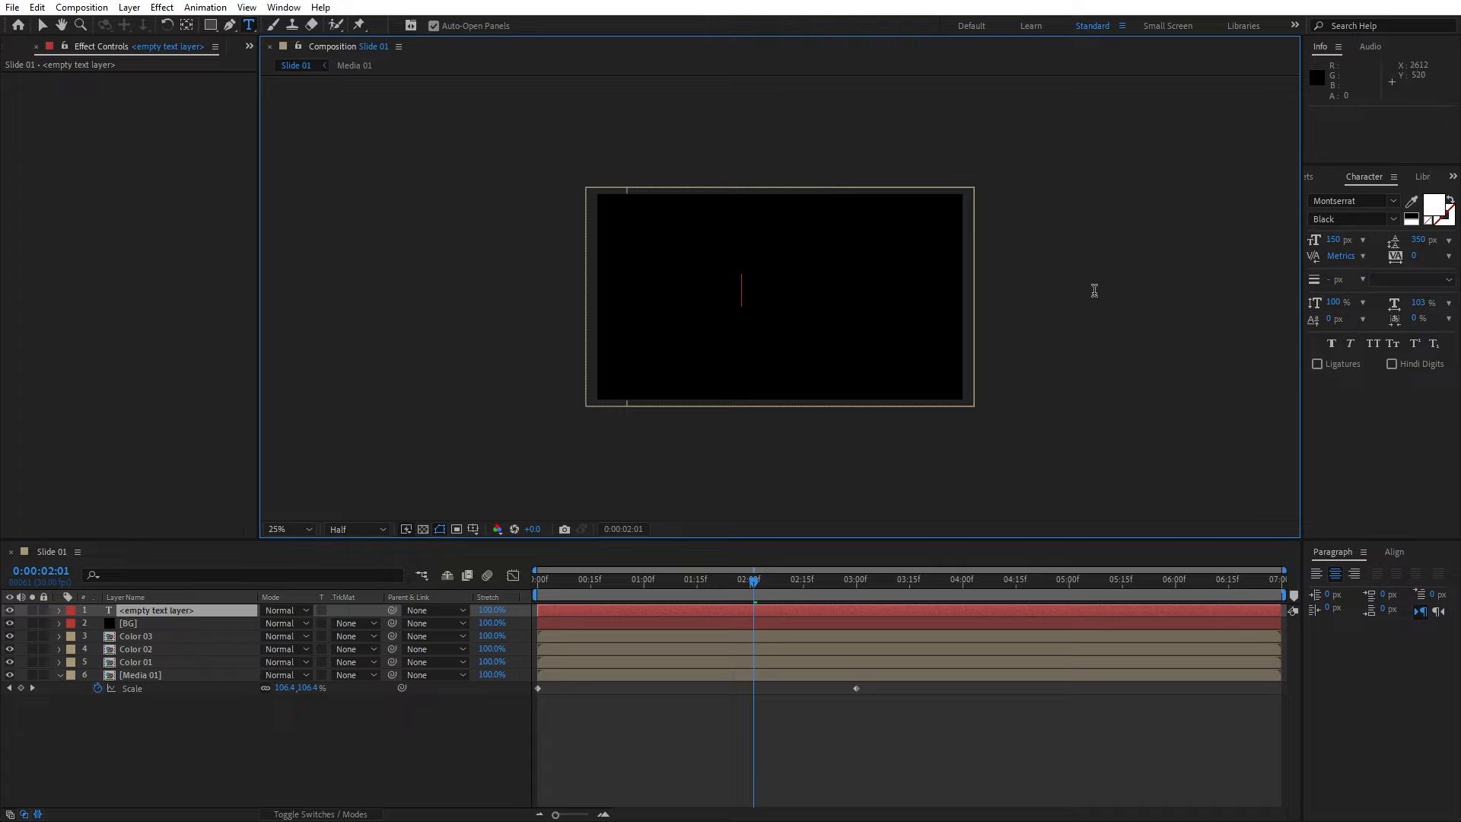
{"action": "type", "text": "SOFTONI"}
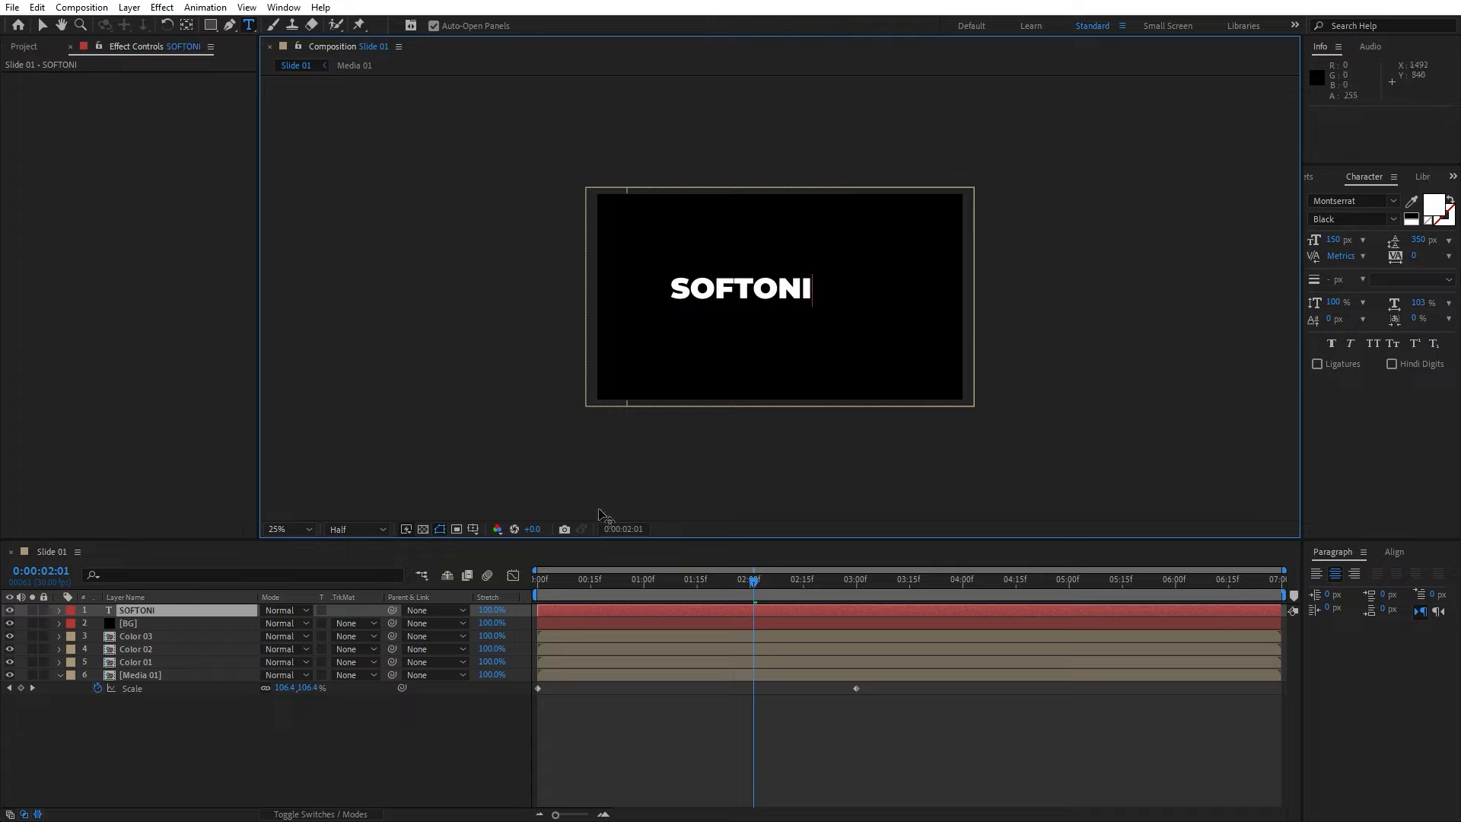
{"action": "left_click", "coordinate": [125, 727]}
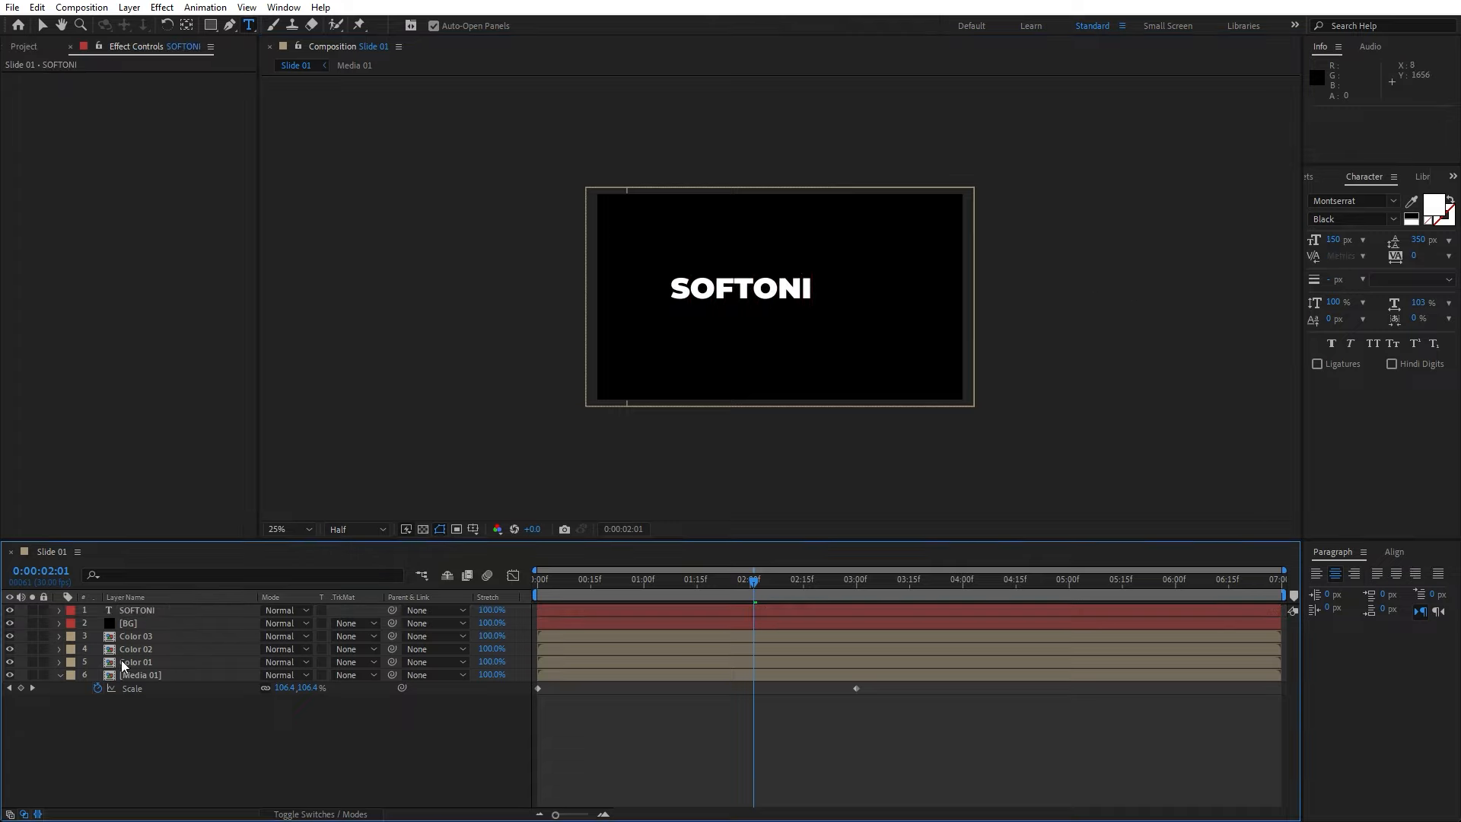
- Center the SOFTONI text horizontally and vertically in the composition
{"action": "left_click", "coordinate": [137, 610]}
{"action": "left_click", "coordinate": [1393, 552]}
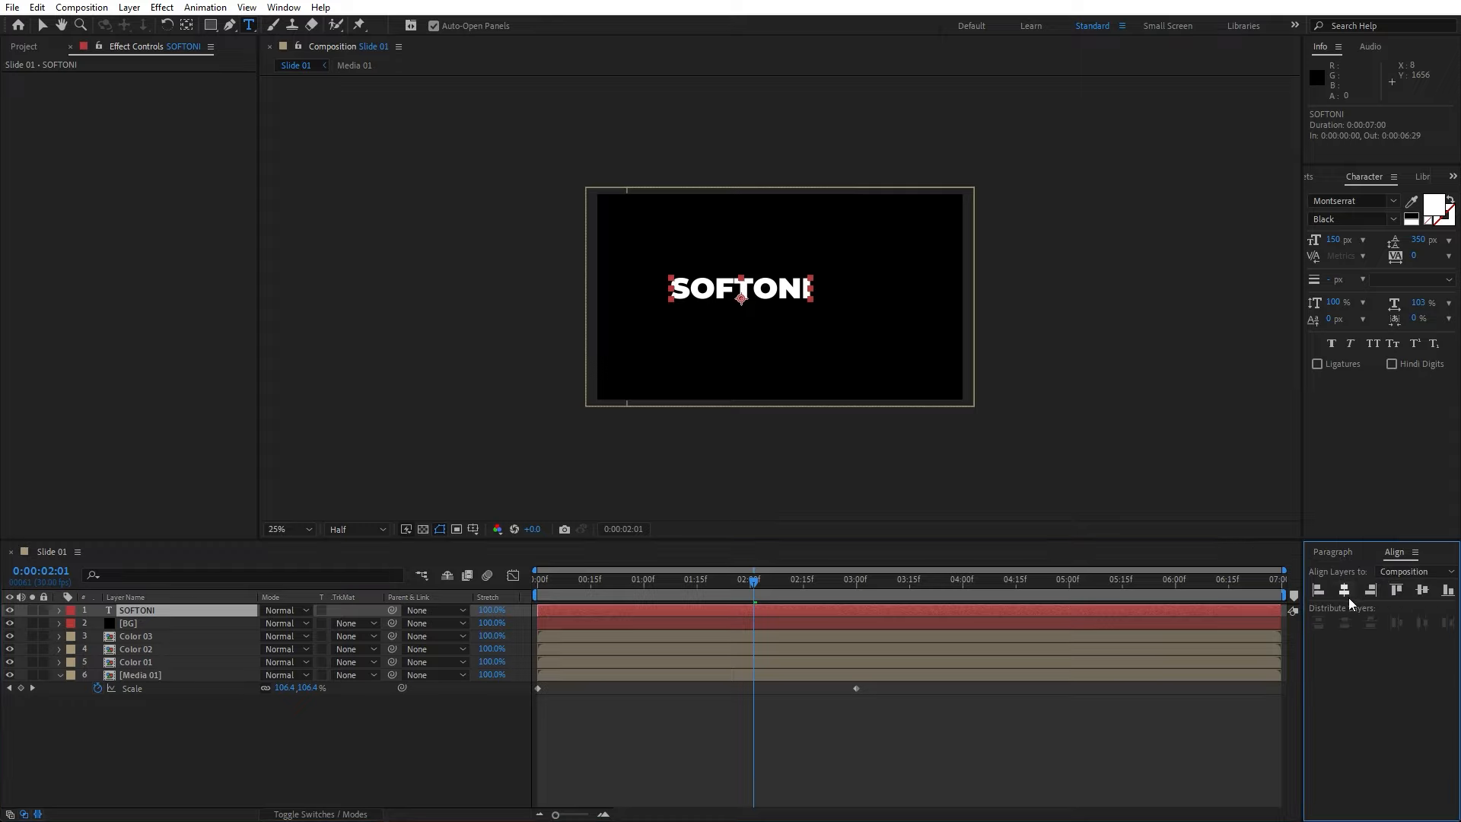
{"action": "left_click", "coordinate": [1343, 590]}
{"action": "left_click", "coordinate": [1420, 591]}
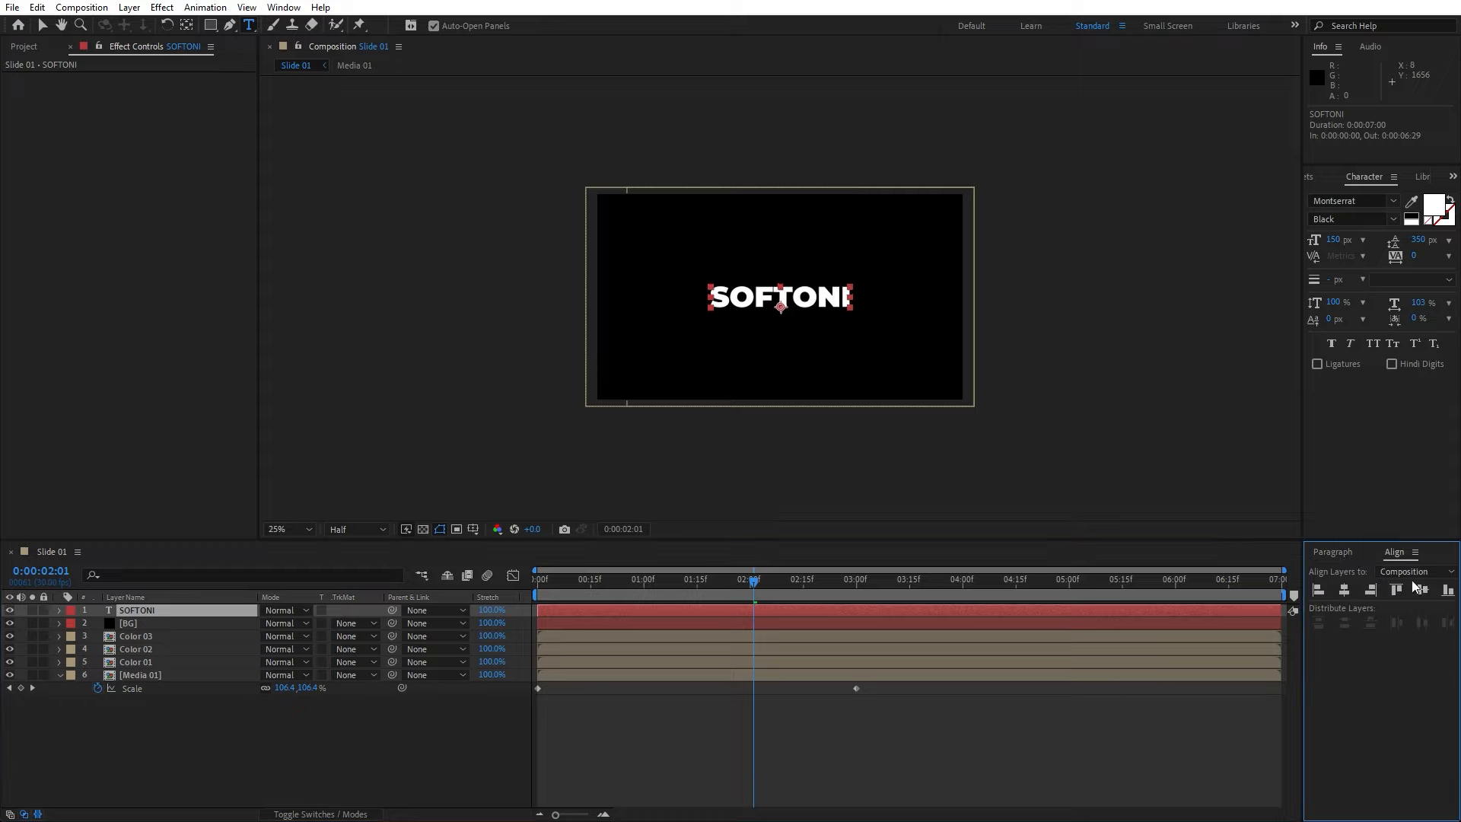
{"action": "left_click", "coordinate": [282, 7]}
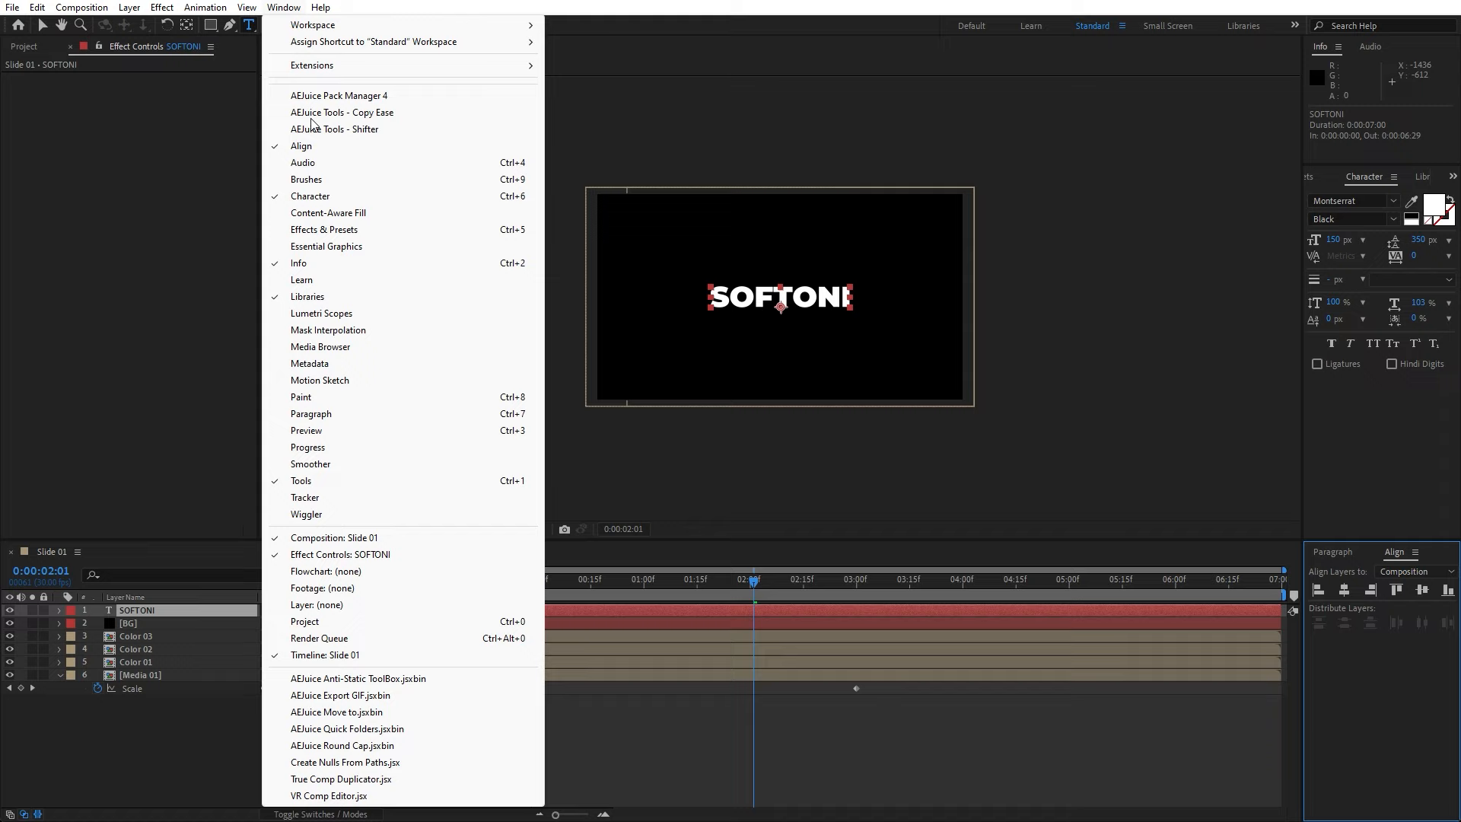
{"action": "left_click", "coordinate": [173, 757]}
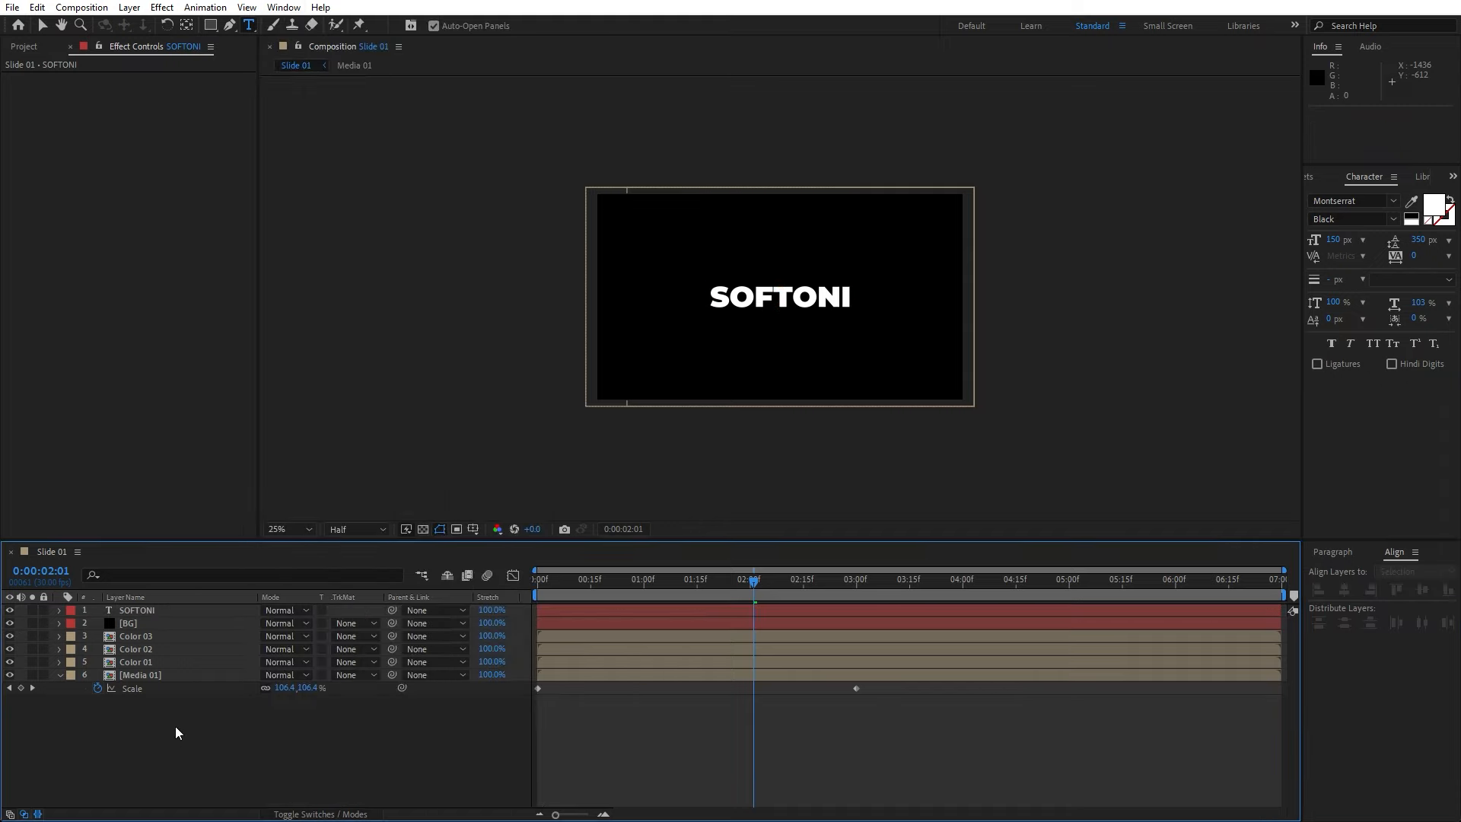
- Keyframe the BG layer's position at 3:00, and at 2:00 move it off the frame's right edge to X 2900
{"action": "left_click", "coordinate": [139, 623]}
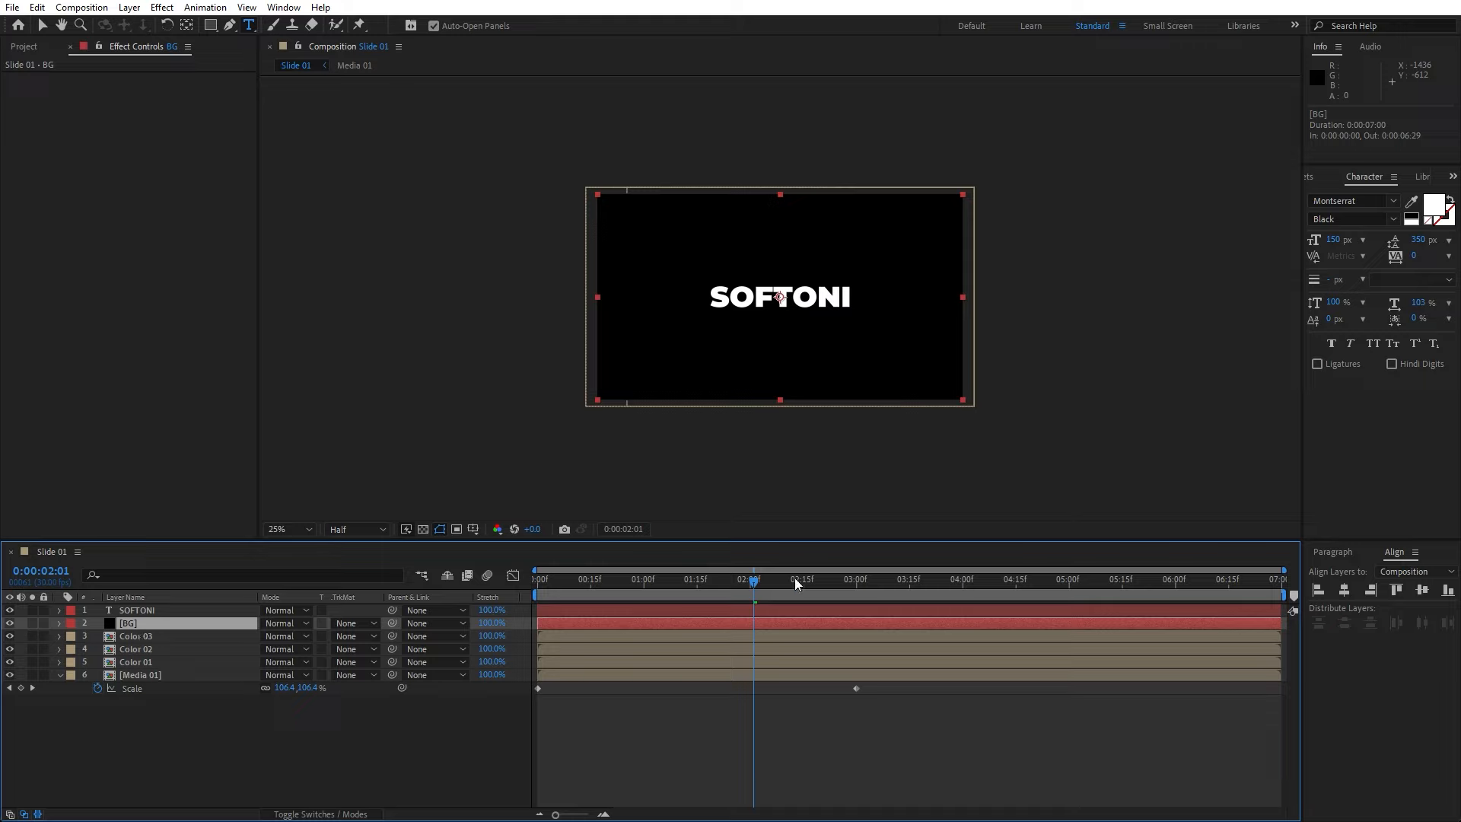
{"action": "left_click_drag", "start_coordinate": [755, 581], "coordinate": [849, 583]}
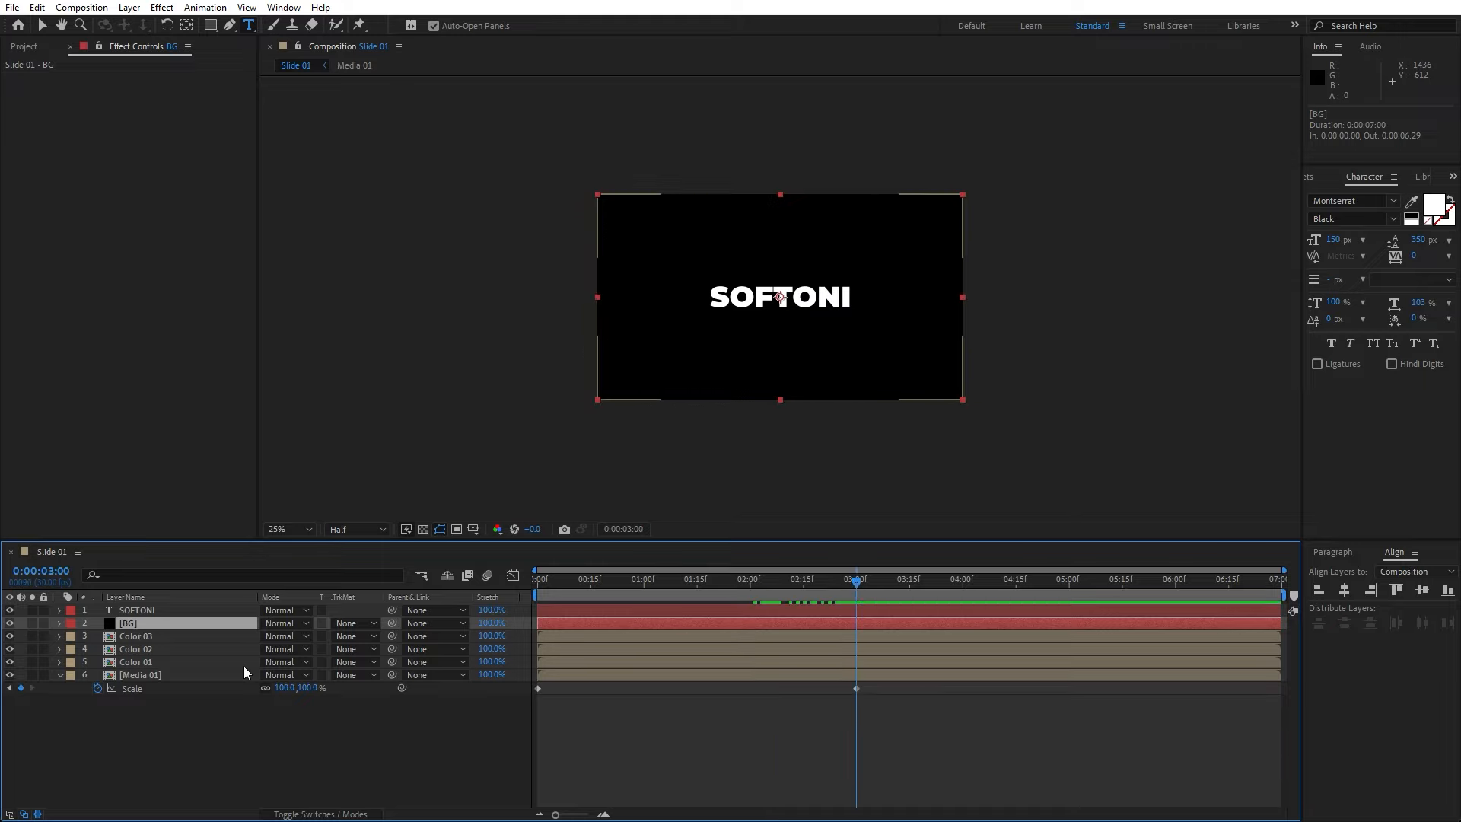
{"action": "key", "text": "p"}
{"action": "left_click", "coordinate": [98, 637]}
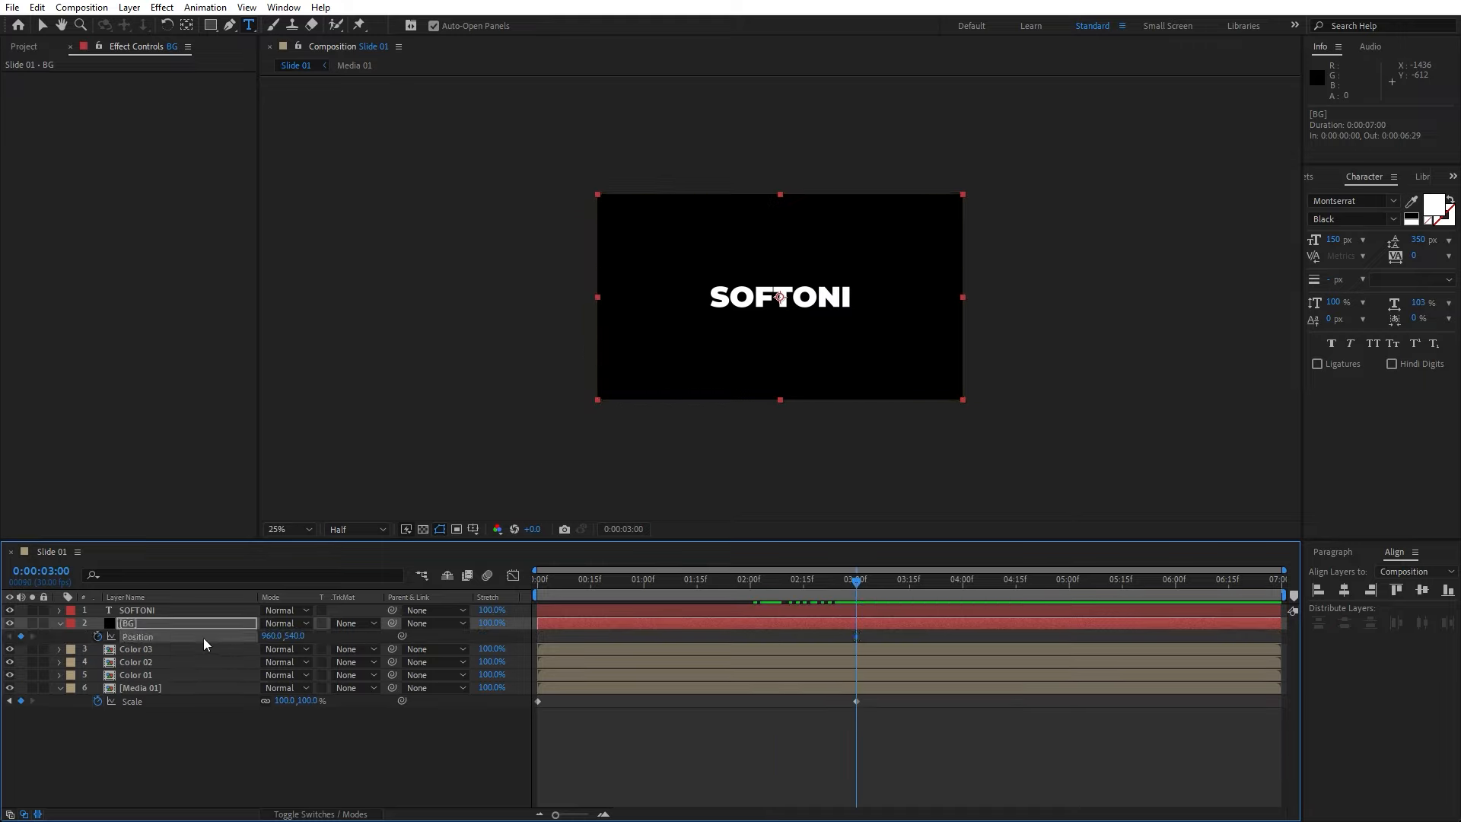
{"action": "left_click_drag", "start_coordinate": [860, 587], "coordinate": [750, 584]}
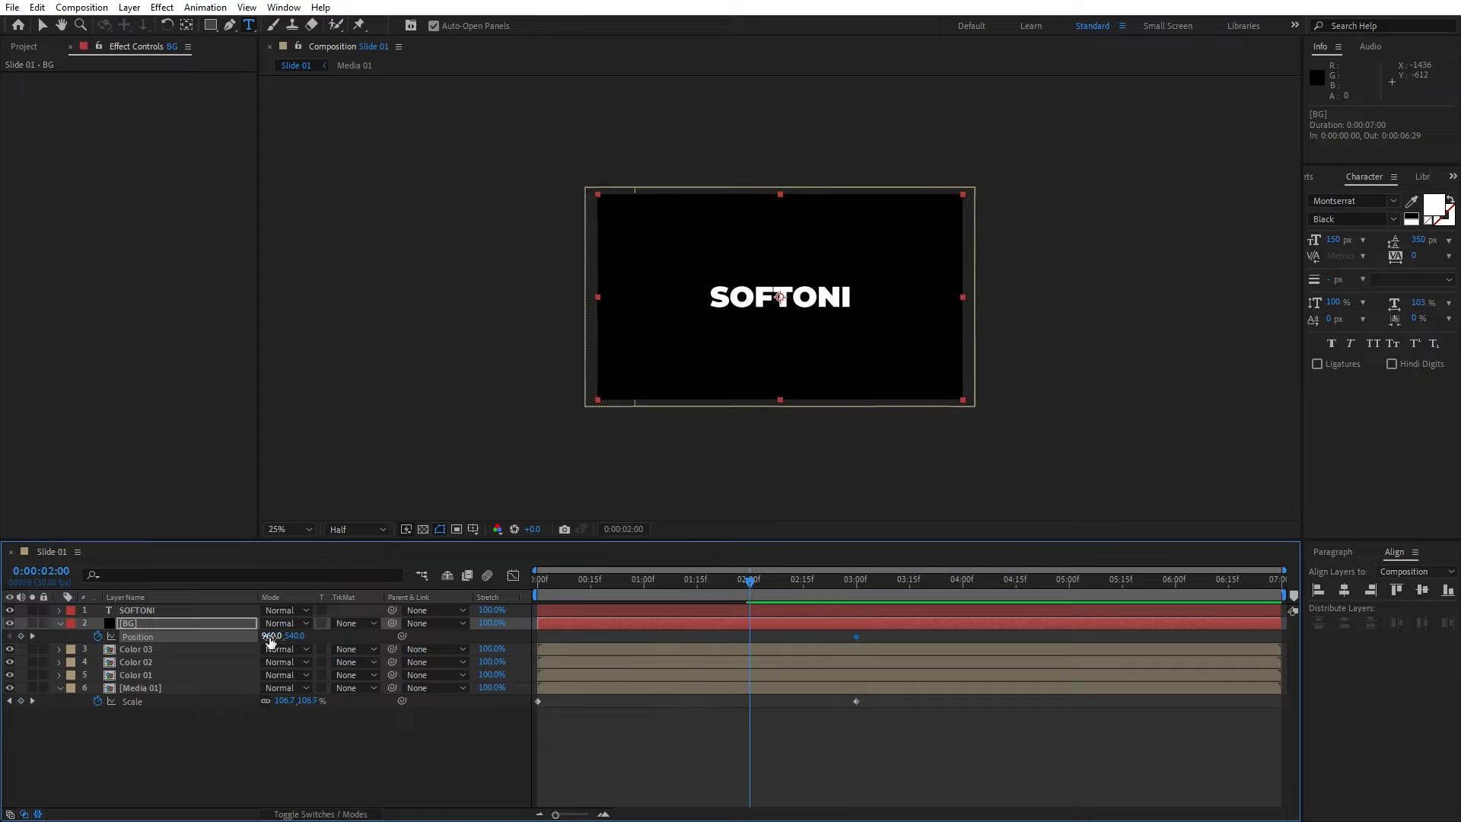
{"action": "left_click_drag", "start_coordinate": [269, 641], "coordinate": [418, 639]}
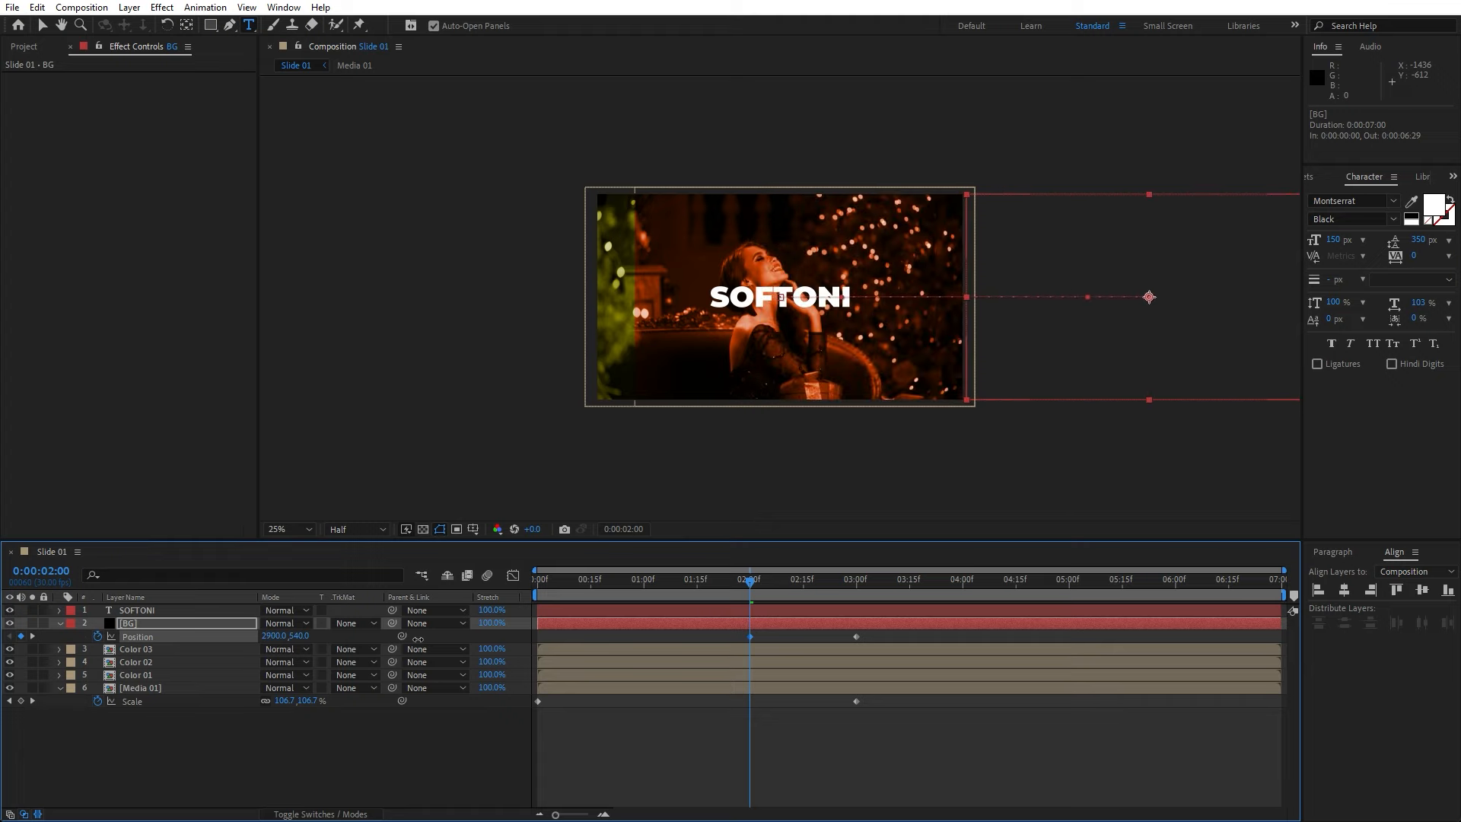
- Keyframe the SOFTONI text's position at 3:00, and at 2:00 move it off the frame's left edge to X -416.8
{"action": "left_click", "coordinate": [152, 610]}
{"action": "key", "text": "p"}
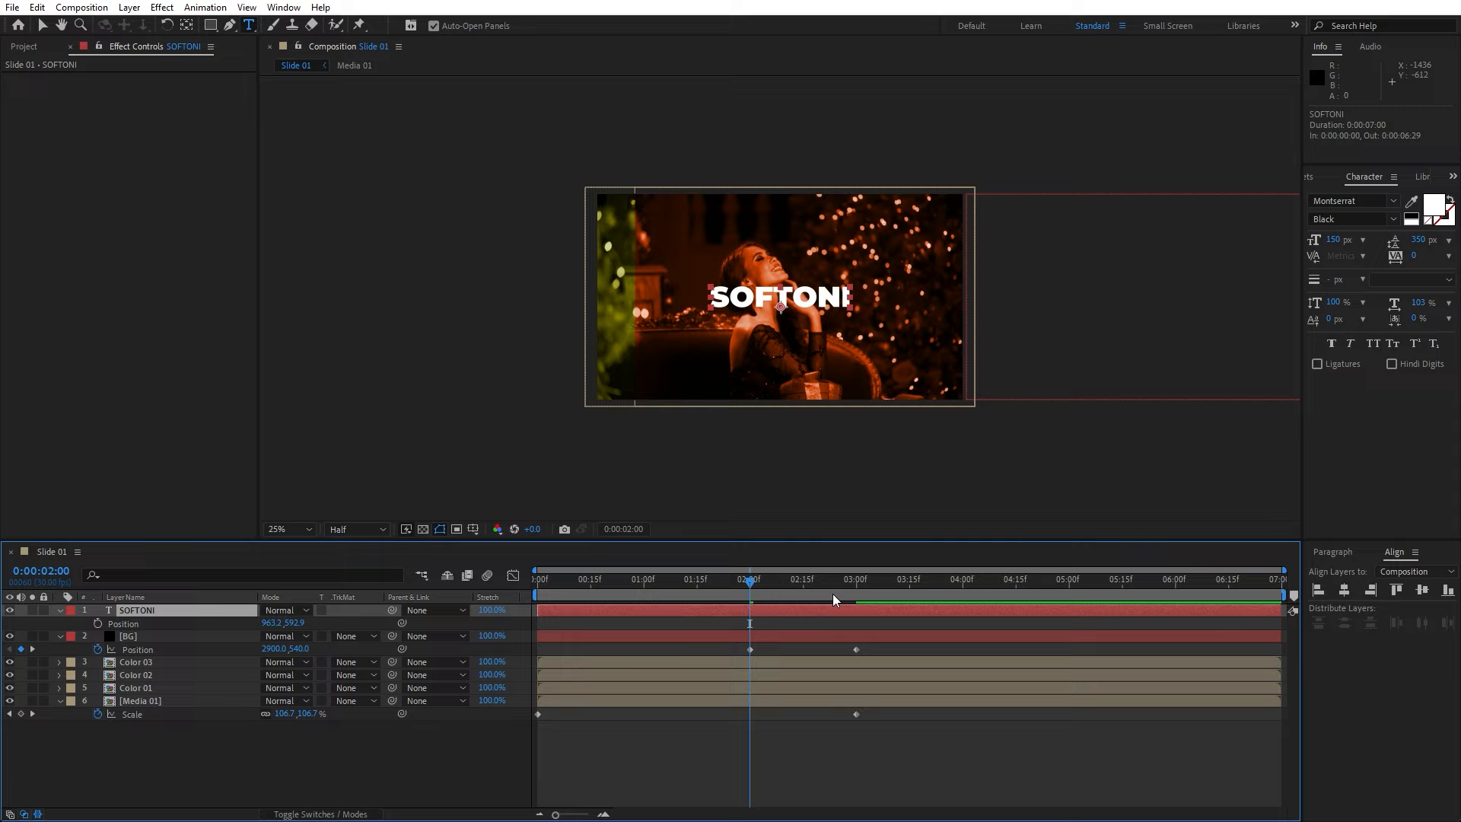
{"action": "left_click_drag", "start_coordinate": [745, 582], "coordinate": [852, 586]}
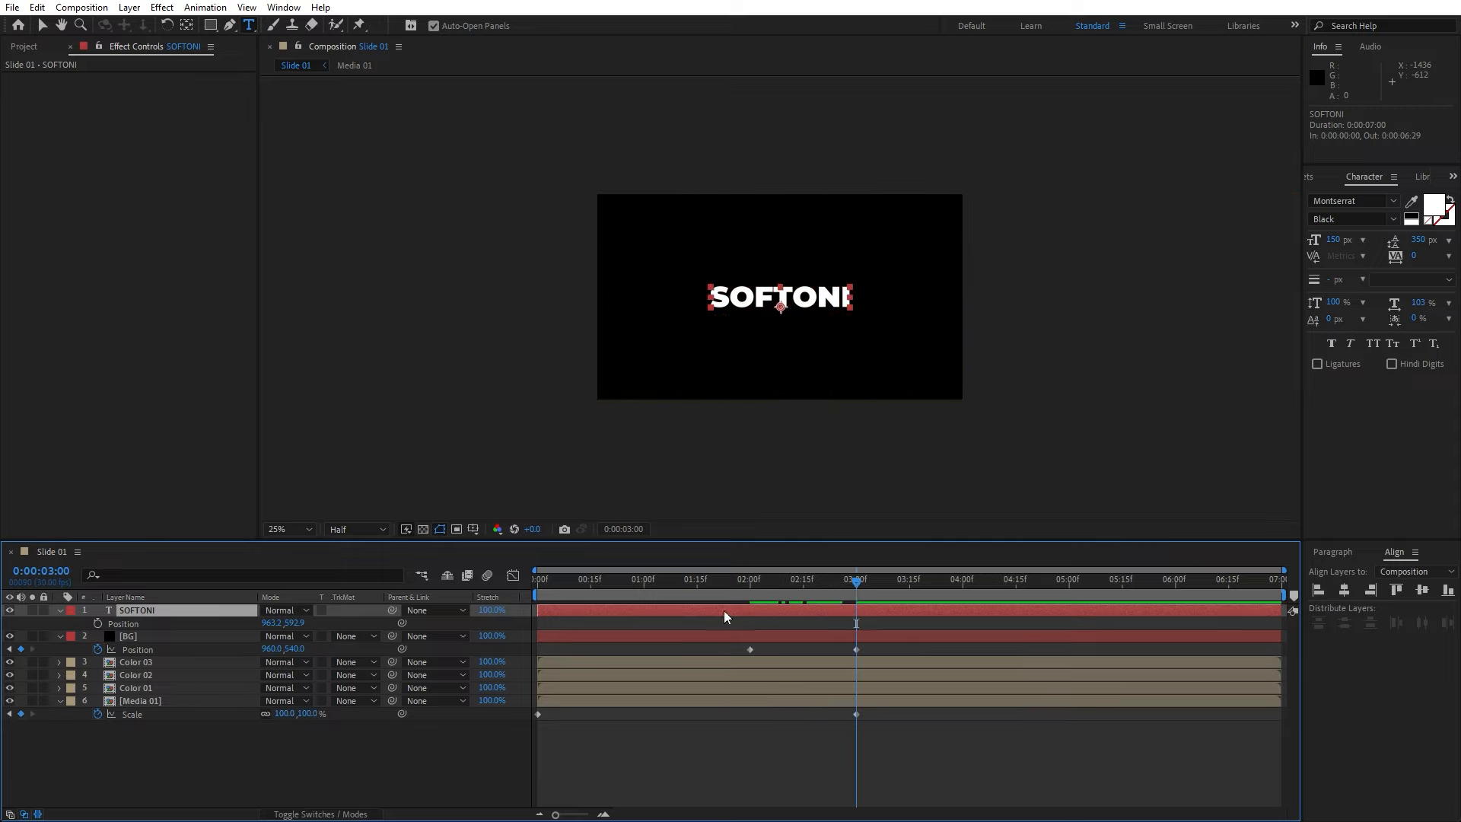
{"action": "left_click", "coordinate": [97, 624]}
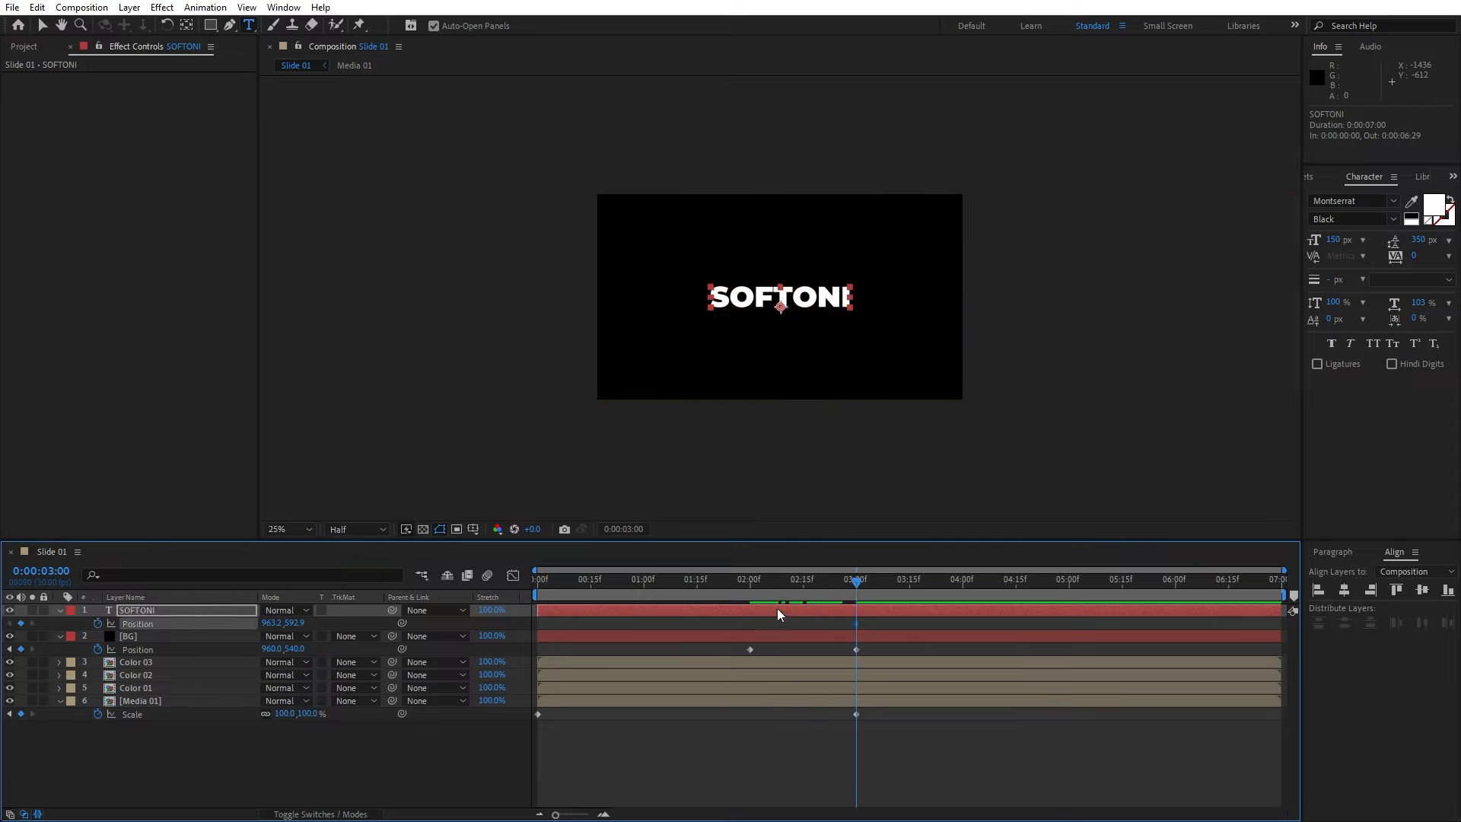
{"action": "left_click_drag", "start_coordinate": [855, 578], "coordinate": [749, 582]}
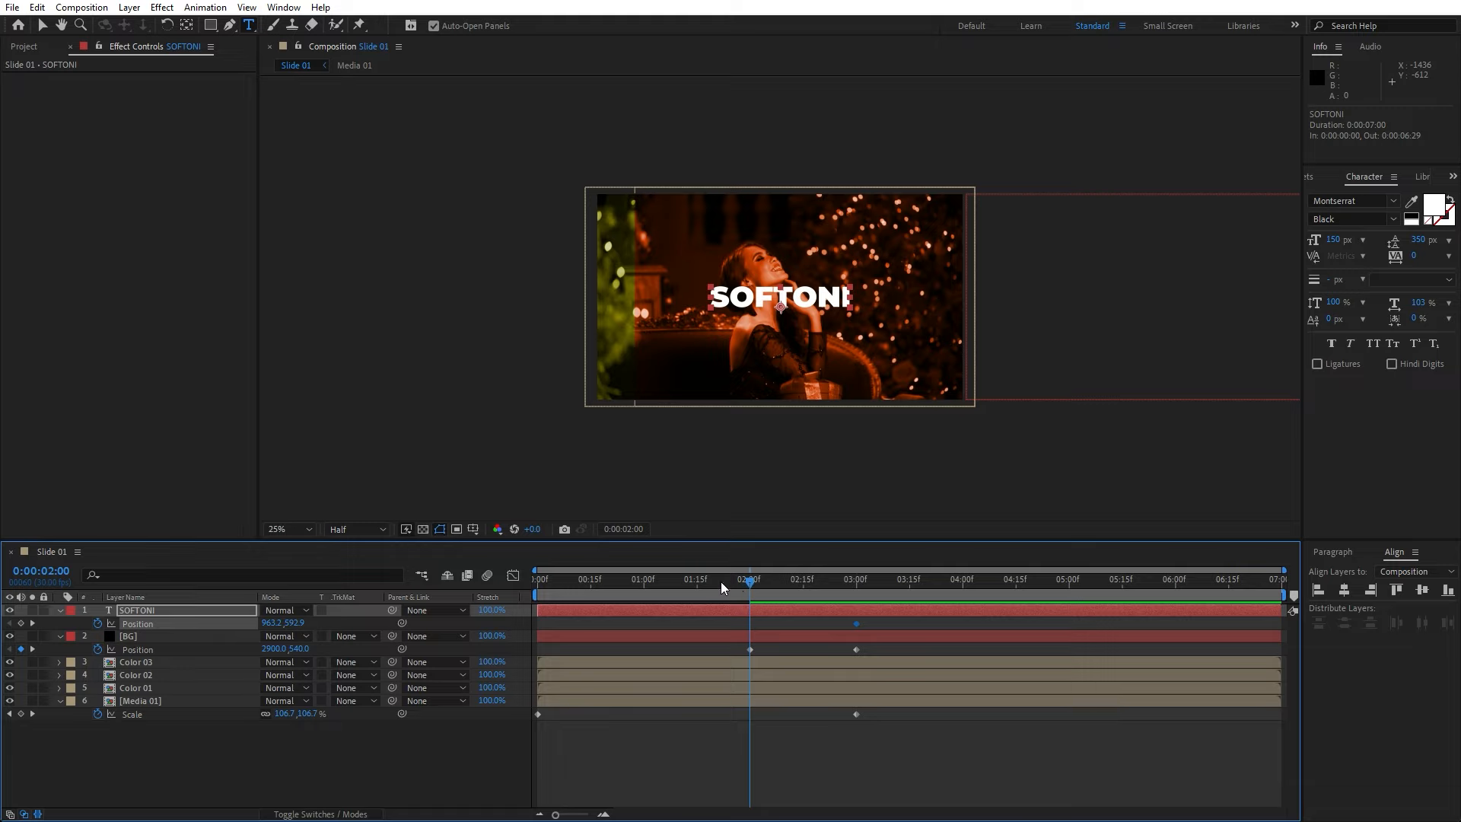
{"action": "left_click_drag", "start_coordinate": [274, 623], "coordinate": [167, 626]}
{"action": "left_click", "coordinate": [128, 636]}
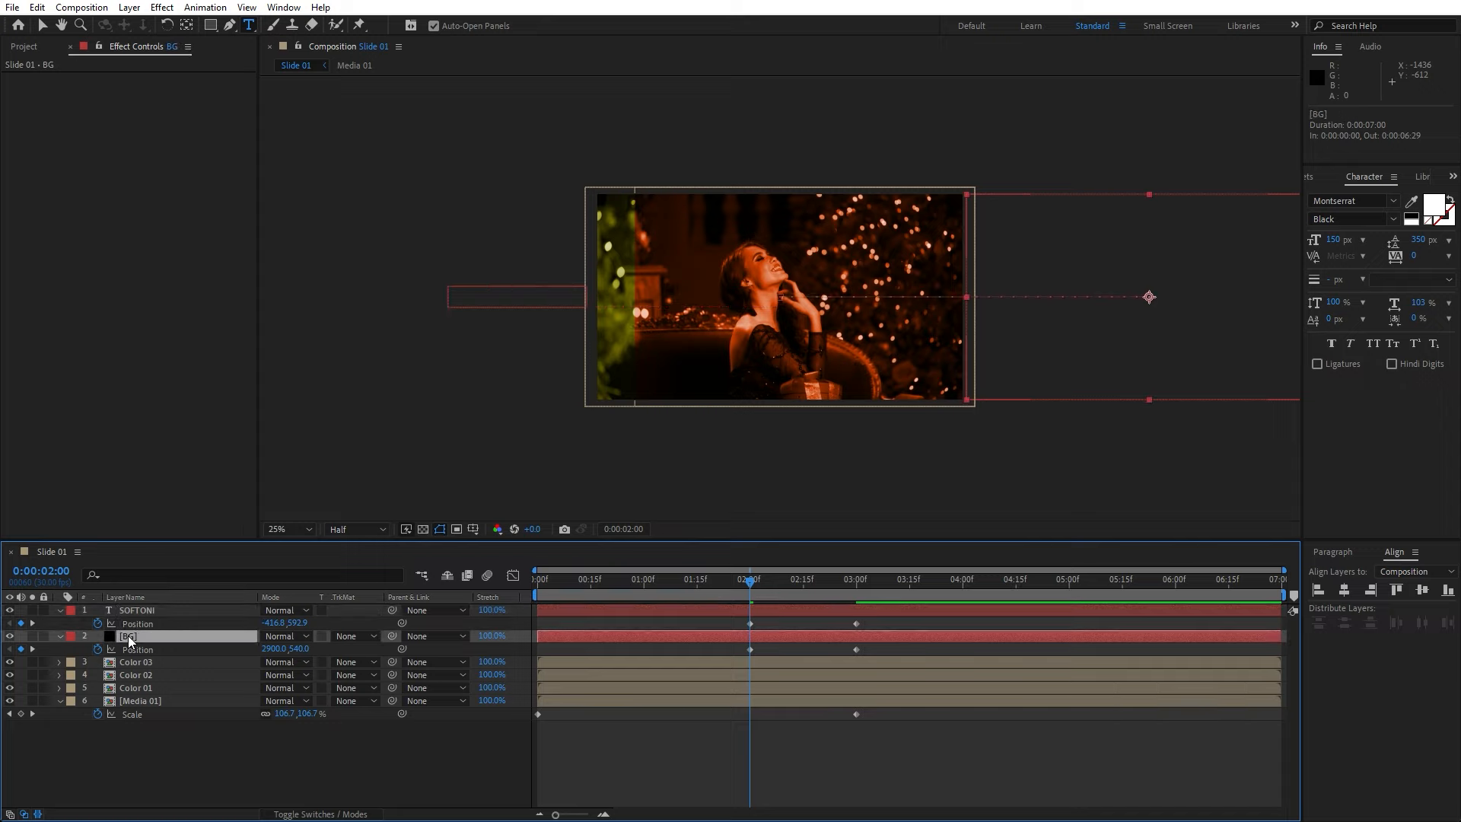
- Easy-ease the SOFTONI and BG position keyframes and reshape their speed curves to peak early and slow gradually into 3:00
{"action": "left_click_drag", "start_coordinate": [879, 622], "coordinate": [700, 664]}
{"action": "key", "text": "F9"}
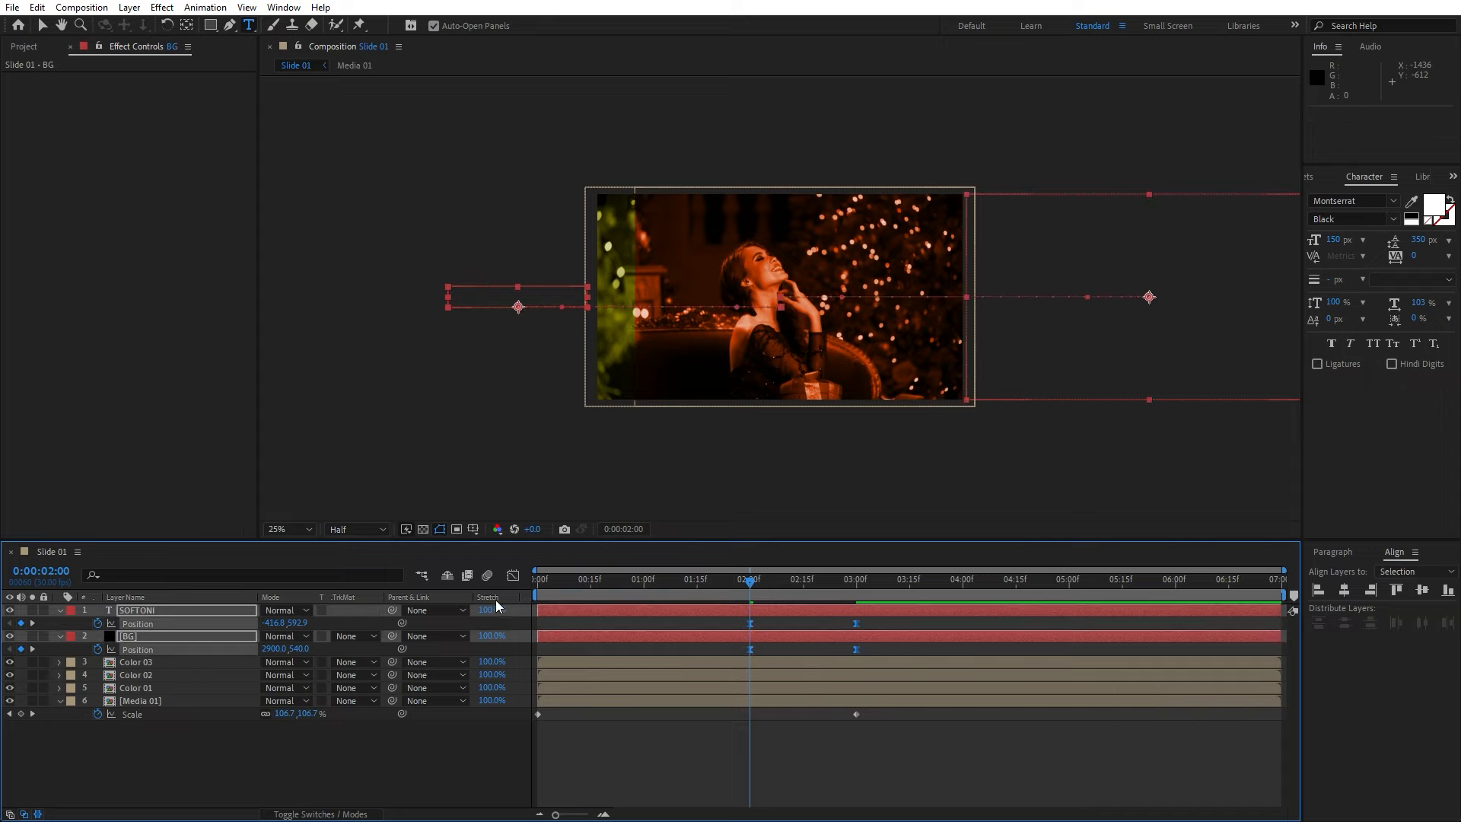
{"action": "left_click", "coordinate": [512, 576]}
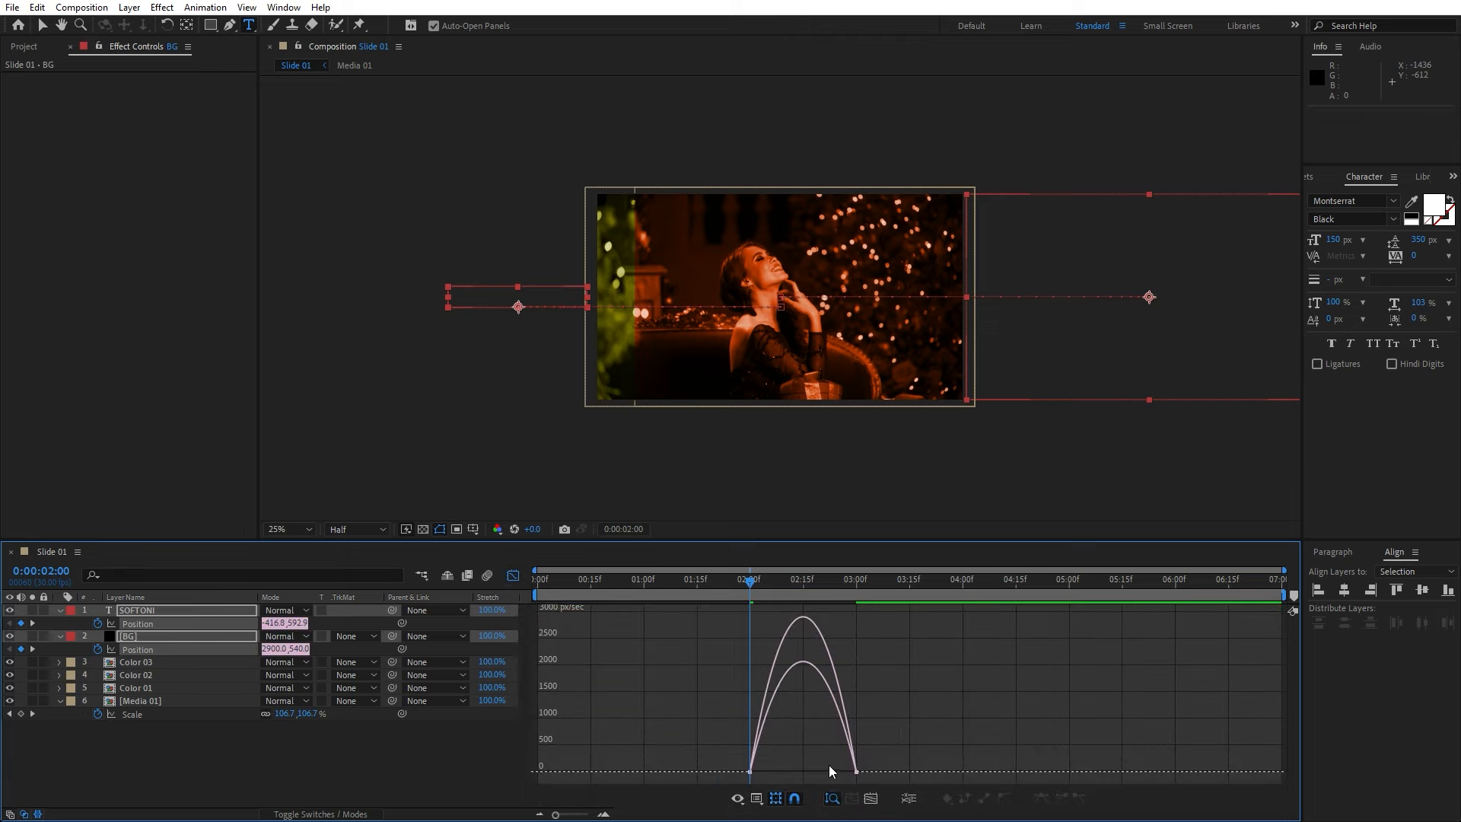
{"action": "left_click_drag", "start_coordinate": [875, 743], "coordinate": [789, 768]}
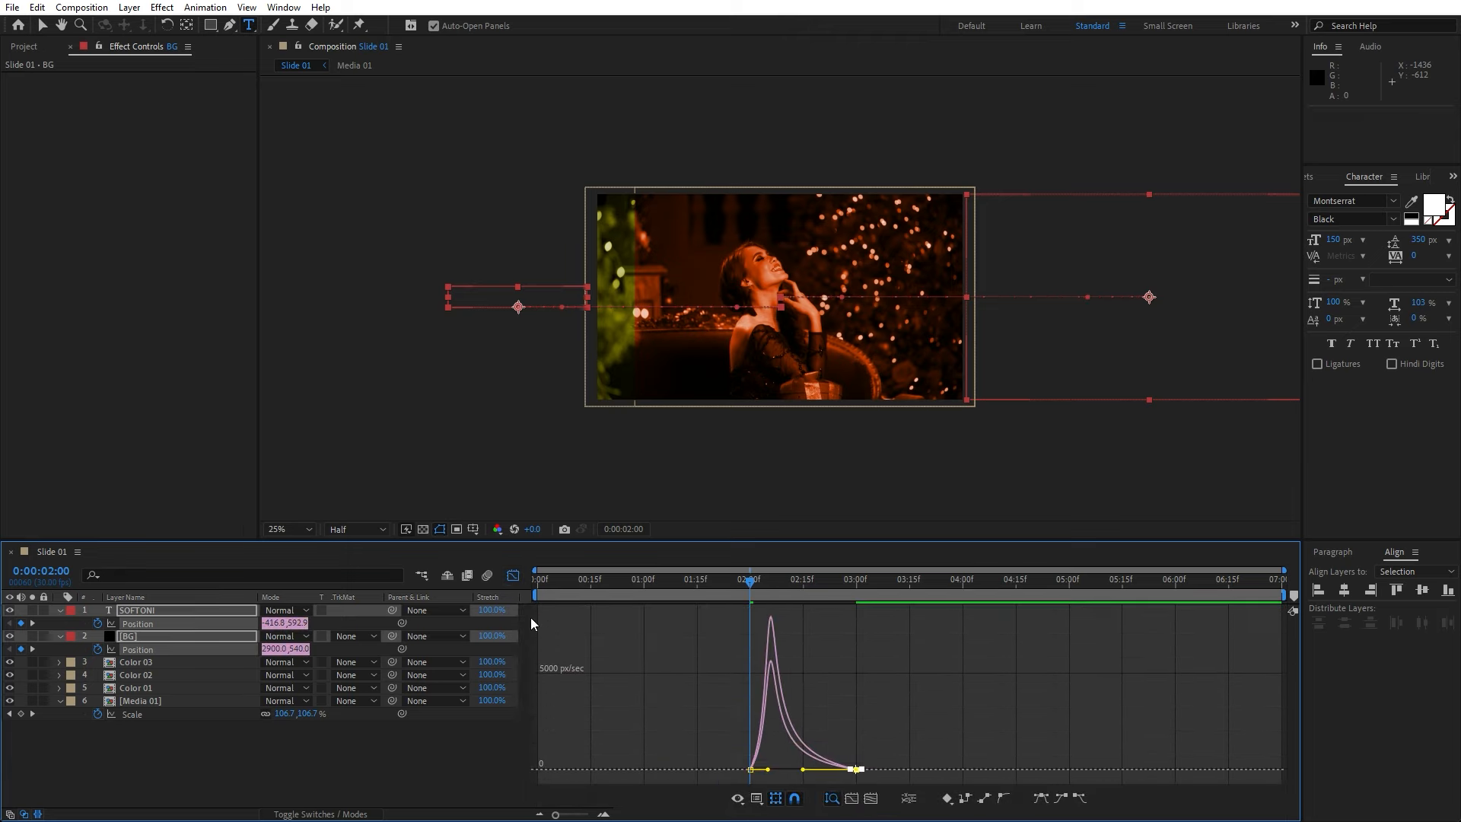
{"action": "left_click", "coordinate": [512, 575]}
{"action": "left_click", "coordinate": [293, 726]}
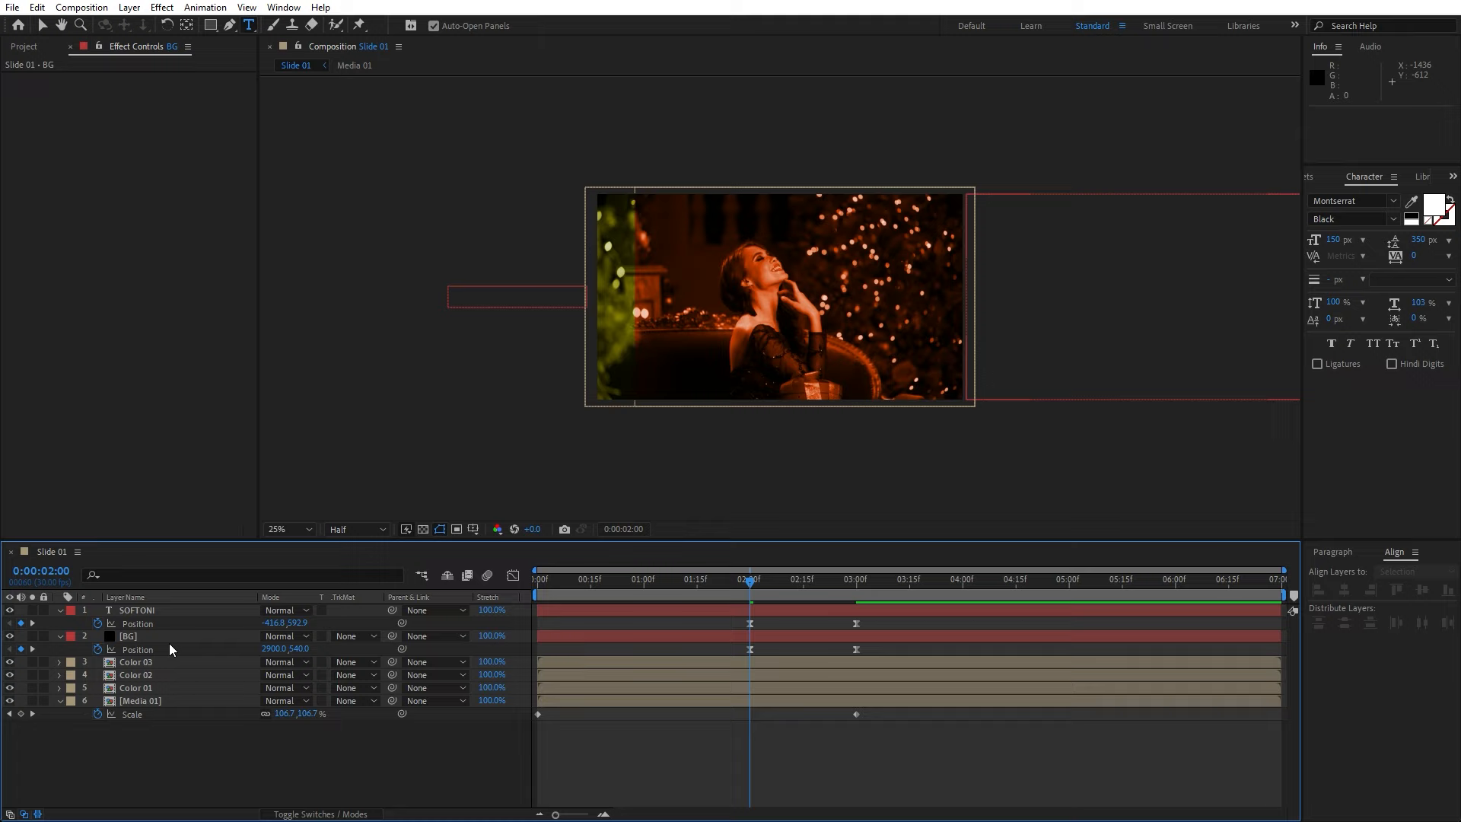
- Set the BG layer's track matte to Alpha Inverted Matte "SOFTONI" and preview the cut-out title animation
{"action": "left_click", "coordinate": [130, 637]}
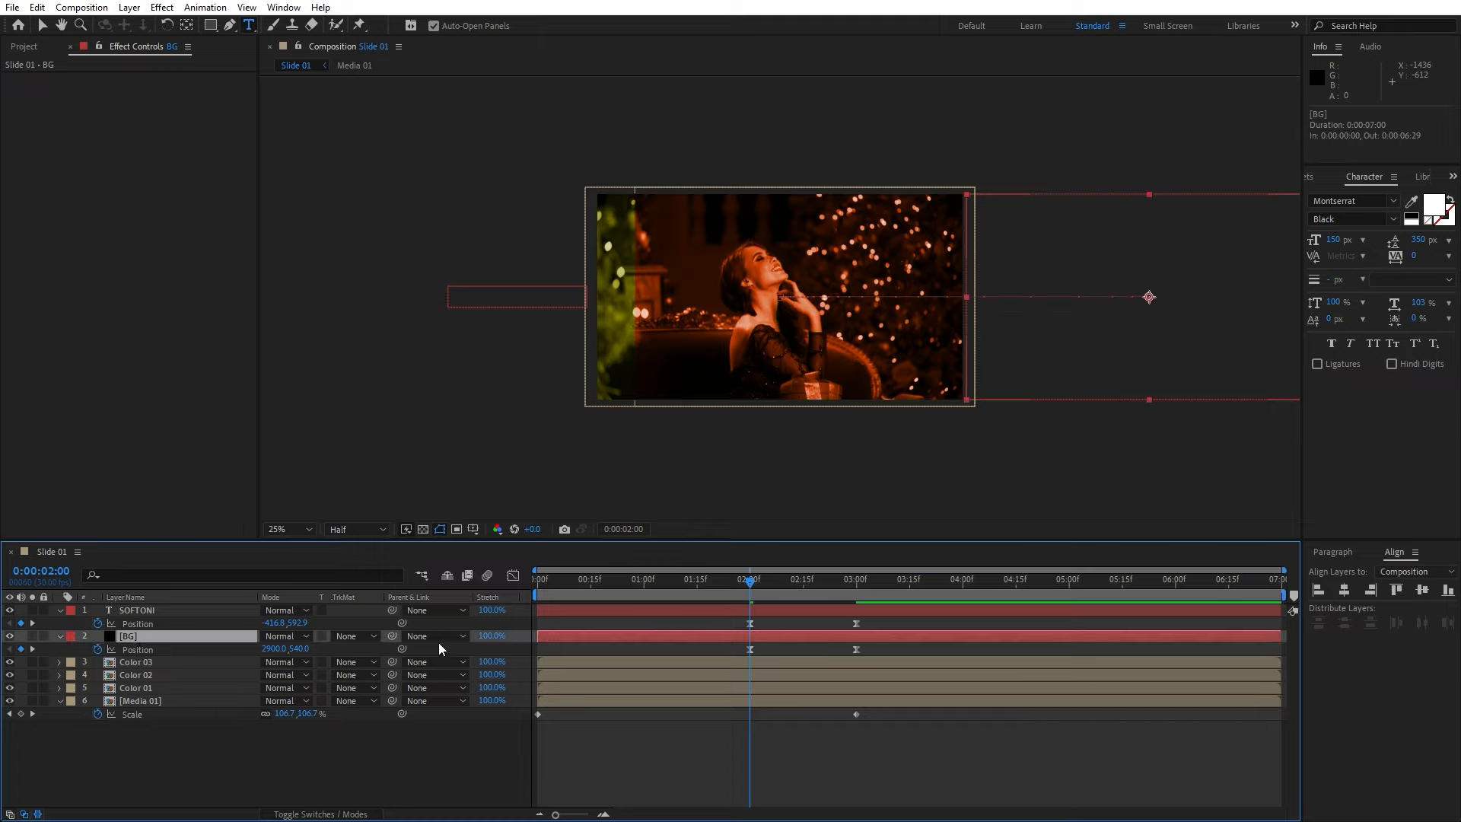
{"action": "left_click", "coordinate": [355, 636]}
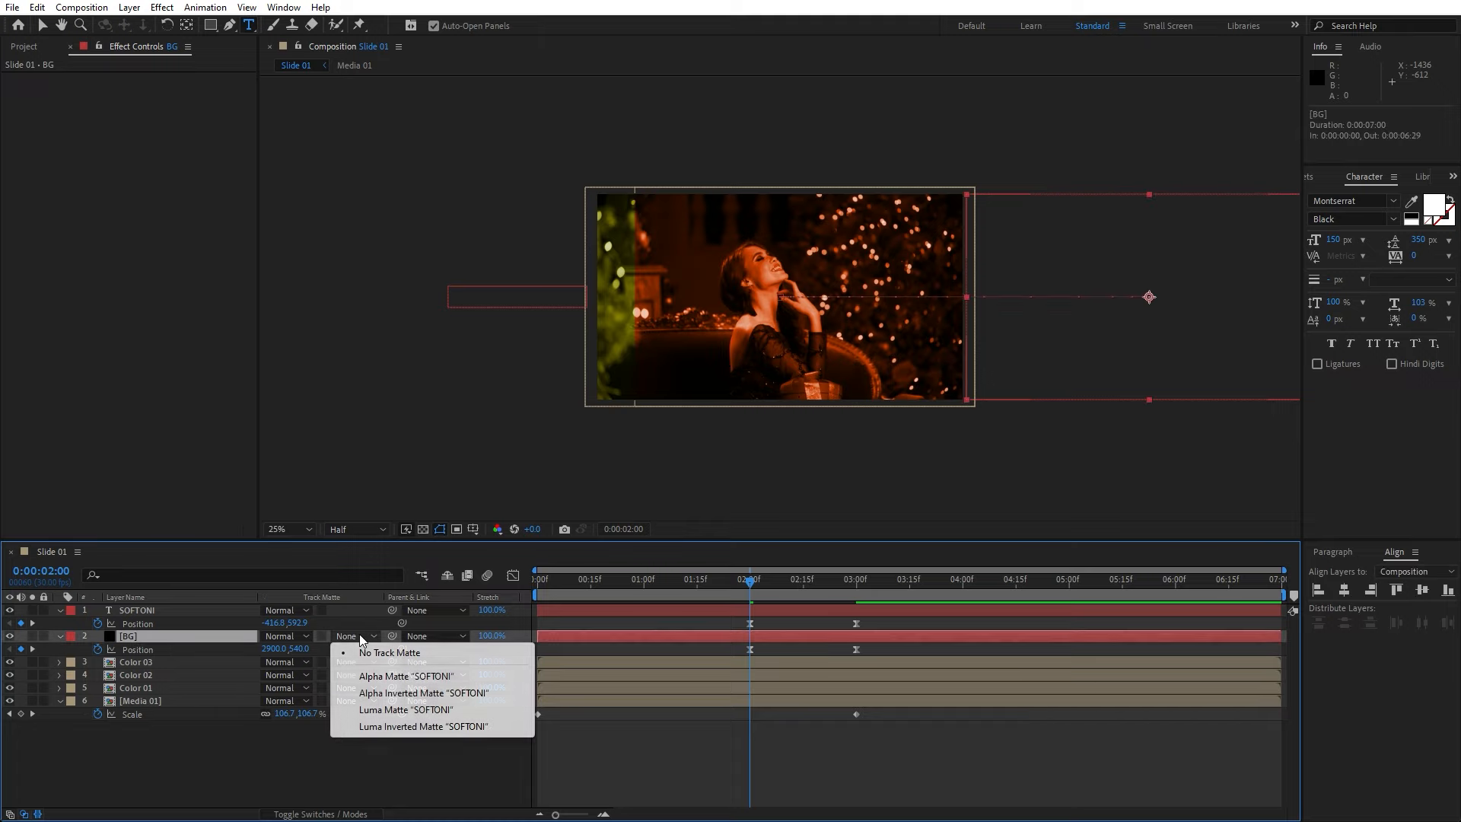
{"action": "left_click", "coordinate": [394, 693]}
{"action": "left_click", "coordinate": [408, 748]}
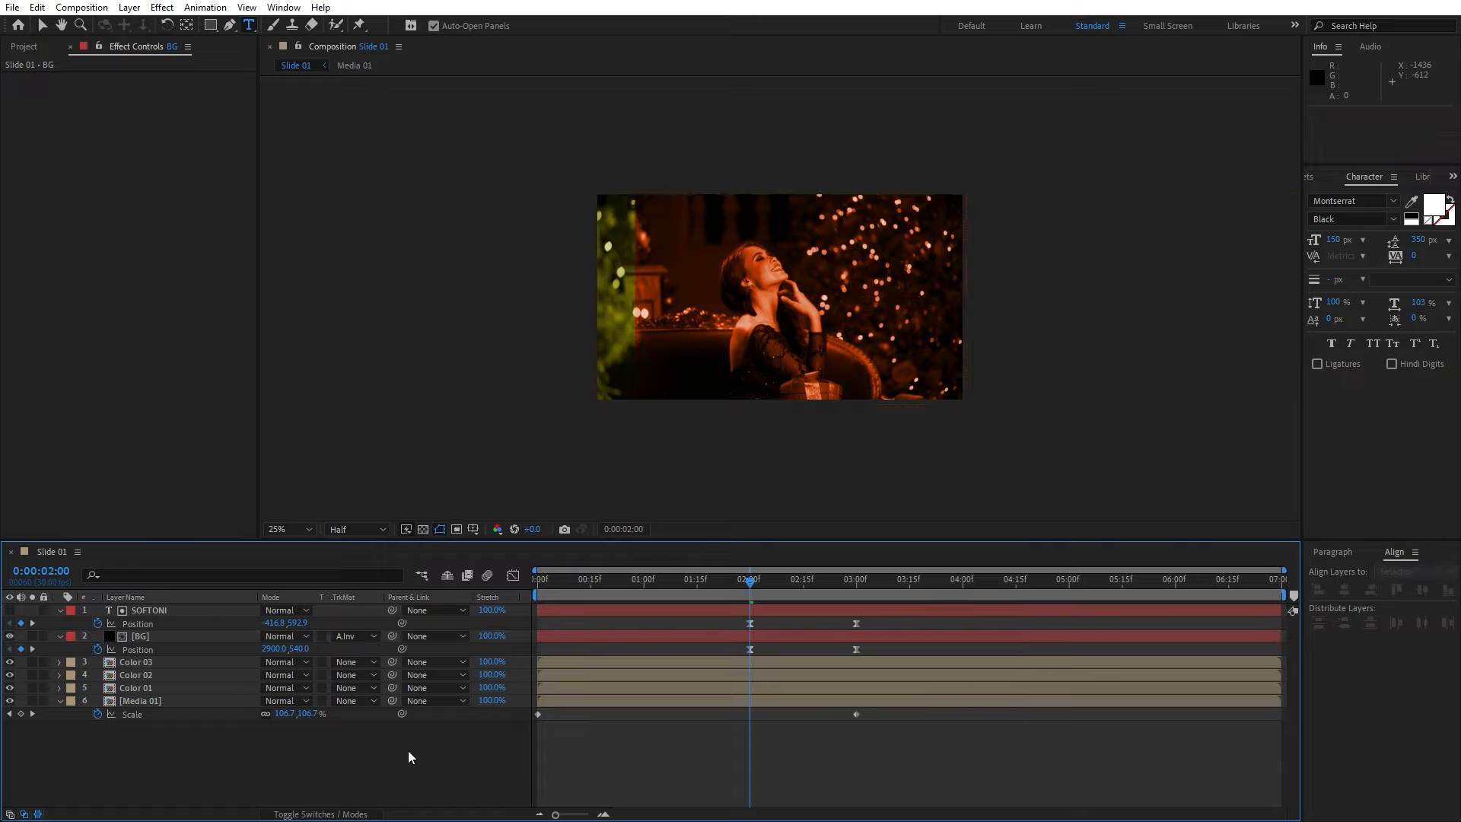
{"action": "key", "text": "space"}
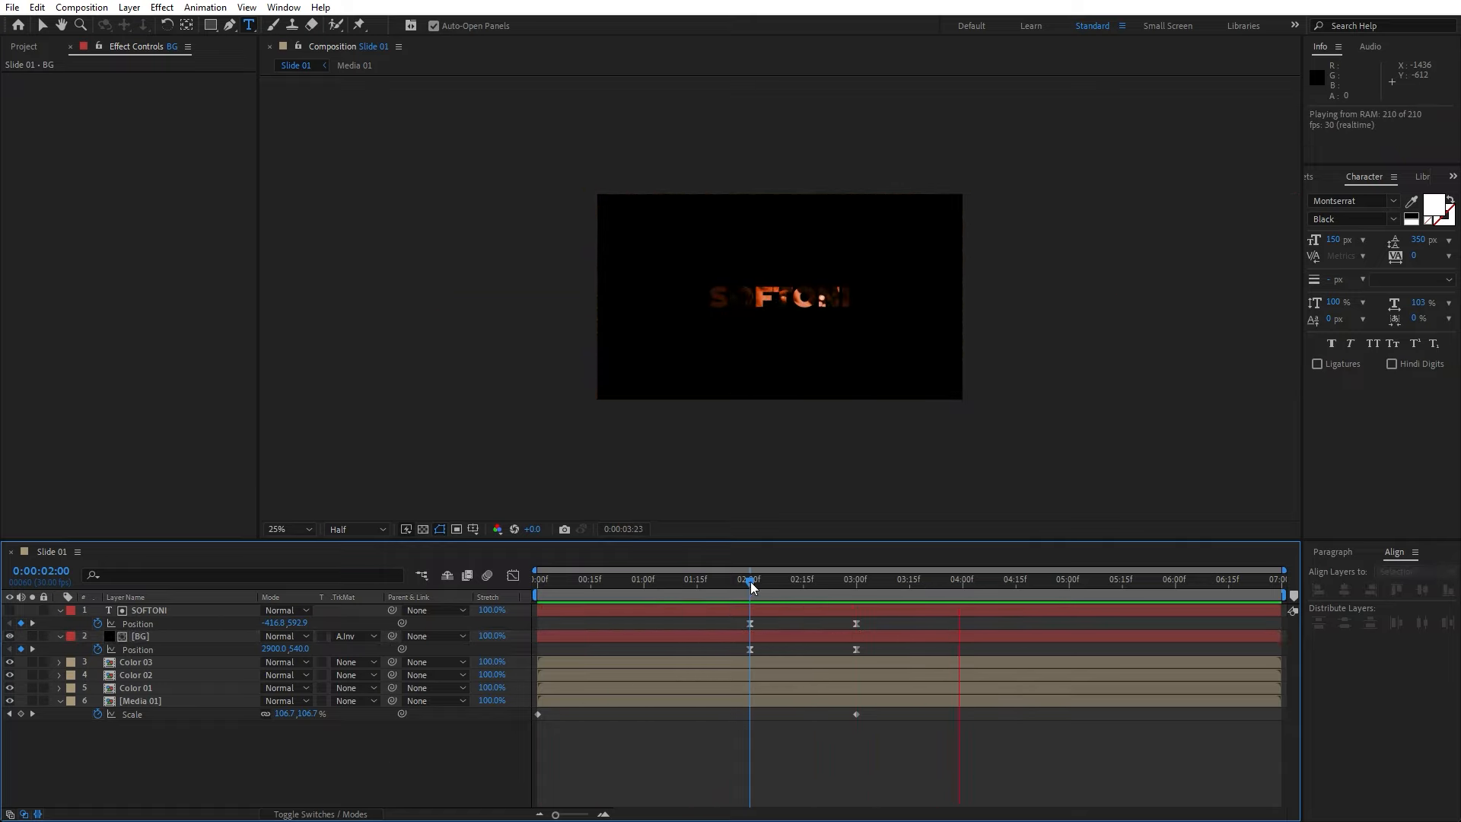
- Apply the Gradient Ramp effect to the BG layer with the current time at 2:27
{"action": "left_click_drag", "start_coordinate": [750, 581], "coordinate": [846, 586]}
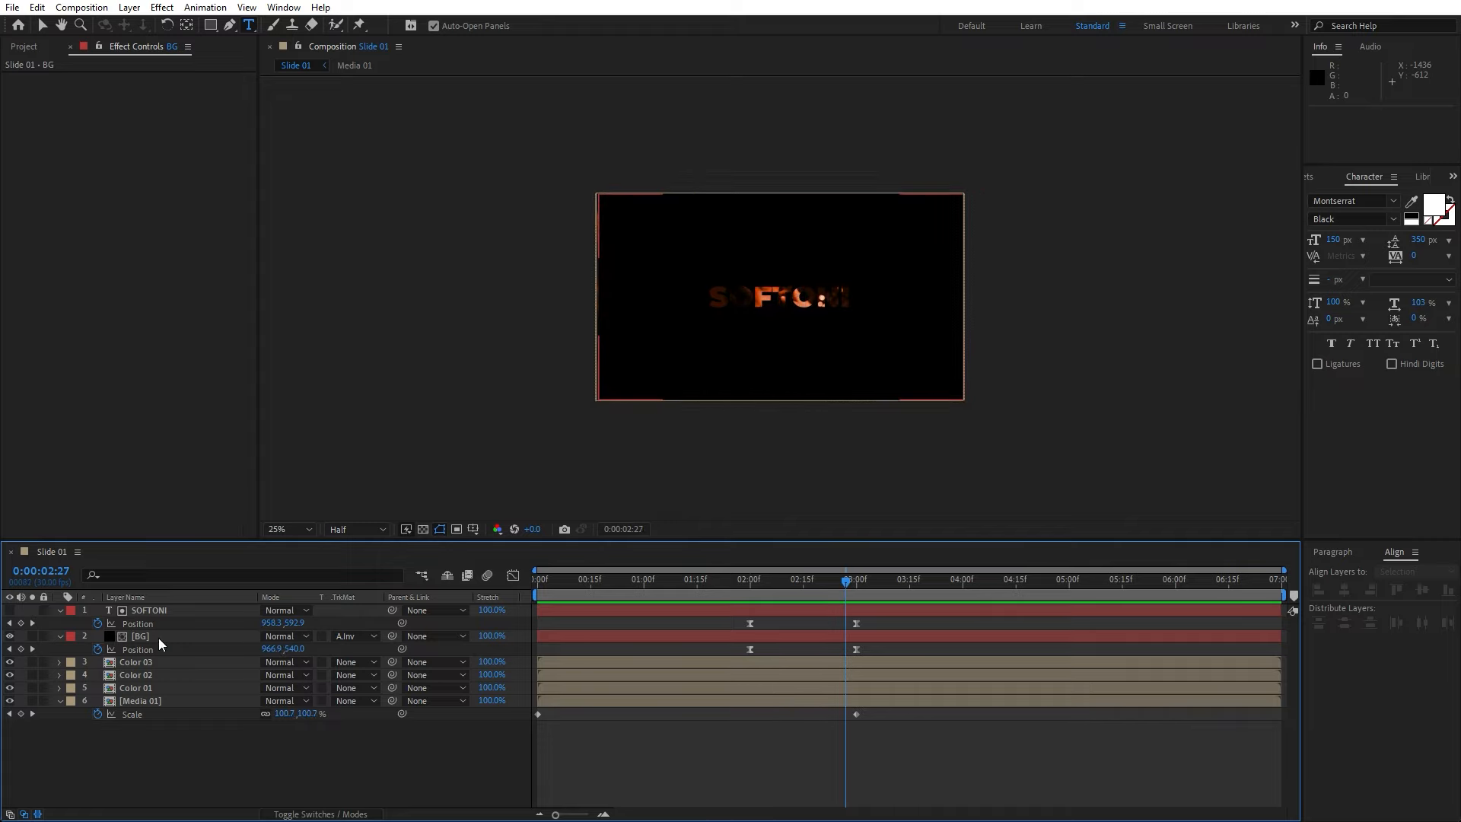
{"action": "left_click", "coordinate": [158, 637]}
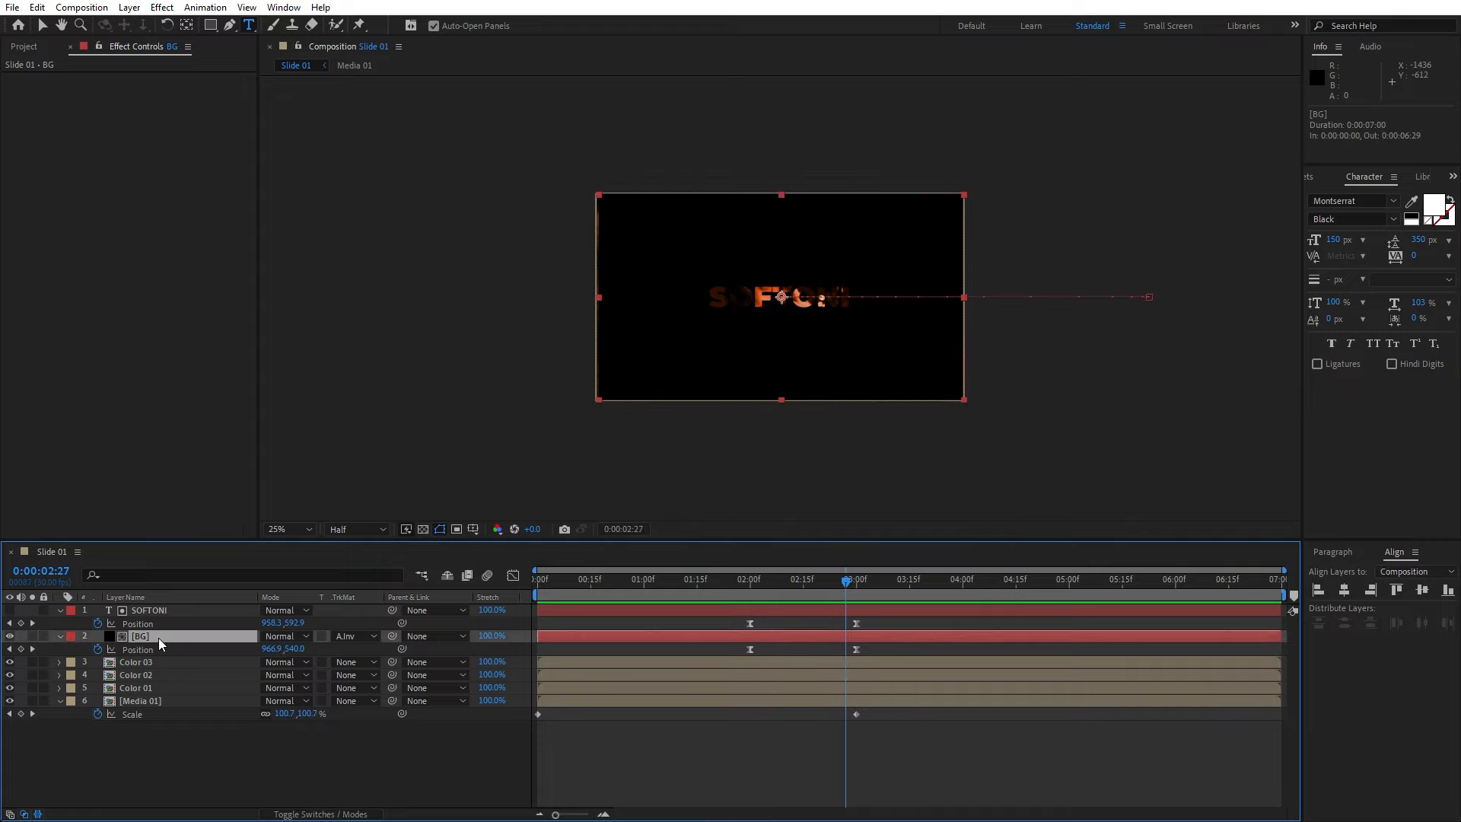
{"action": "left_click", "coordinate": [1317, 177]}
{"action": "type", "text": "ram"}
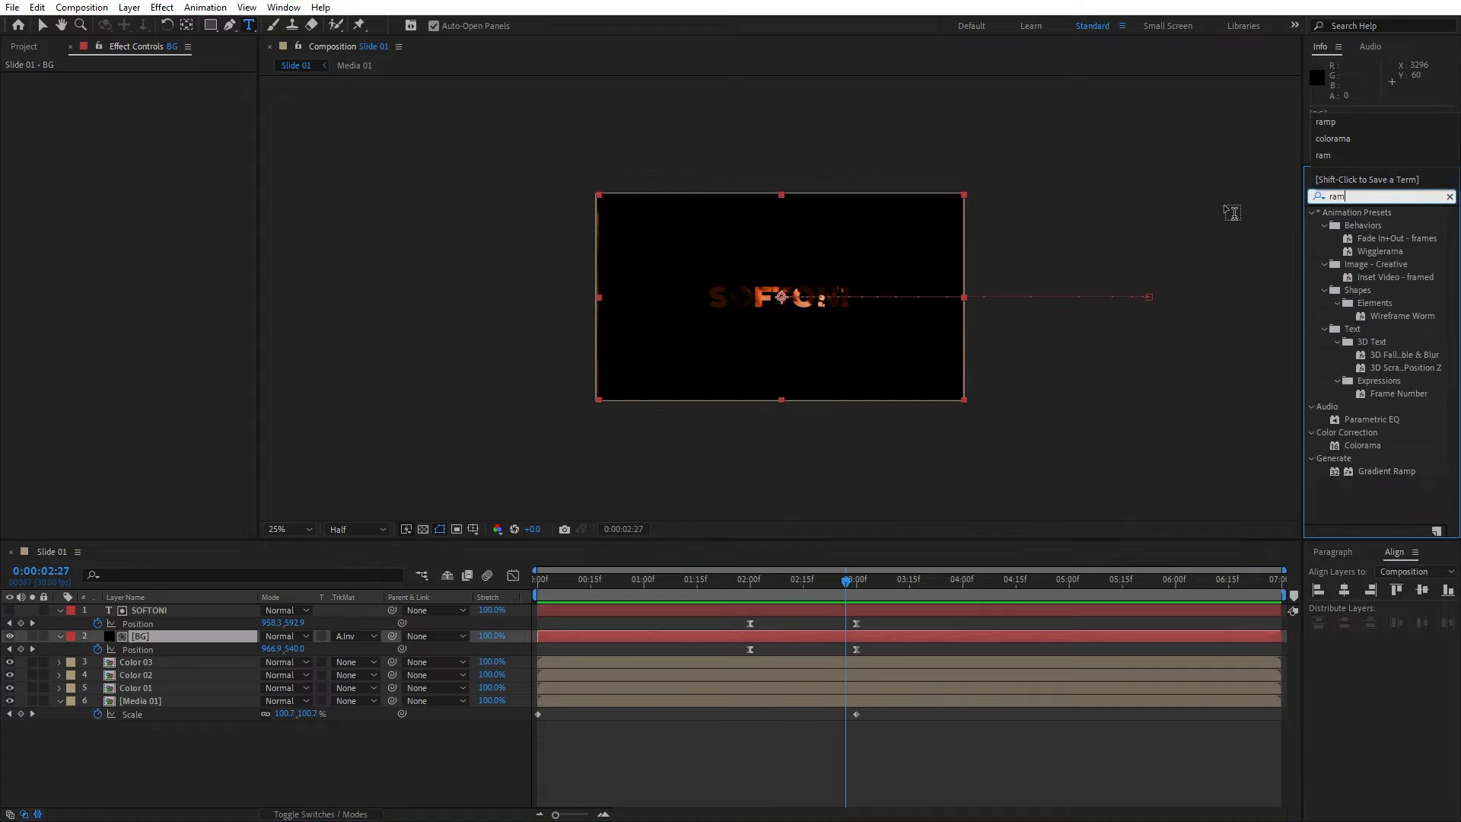
{"action": "type", "text": "p"}
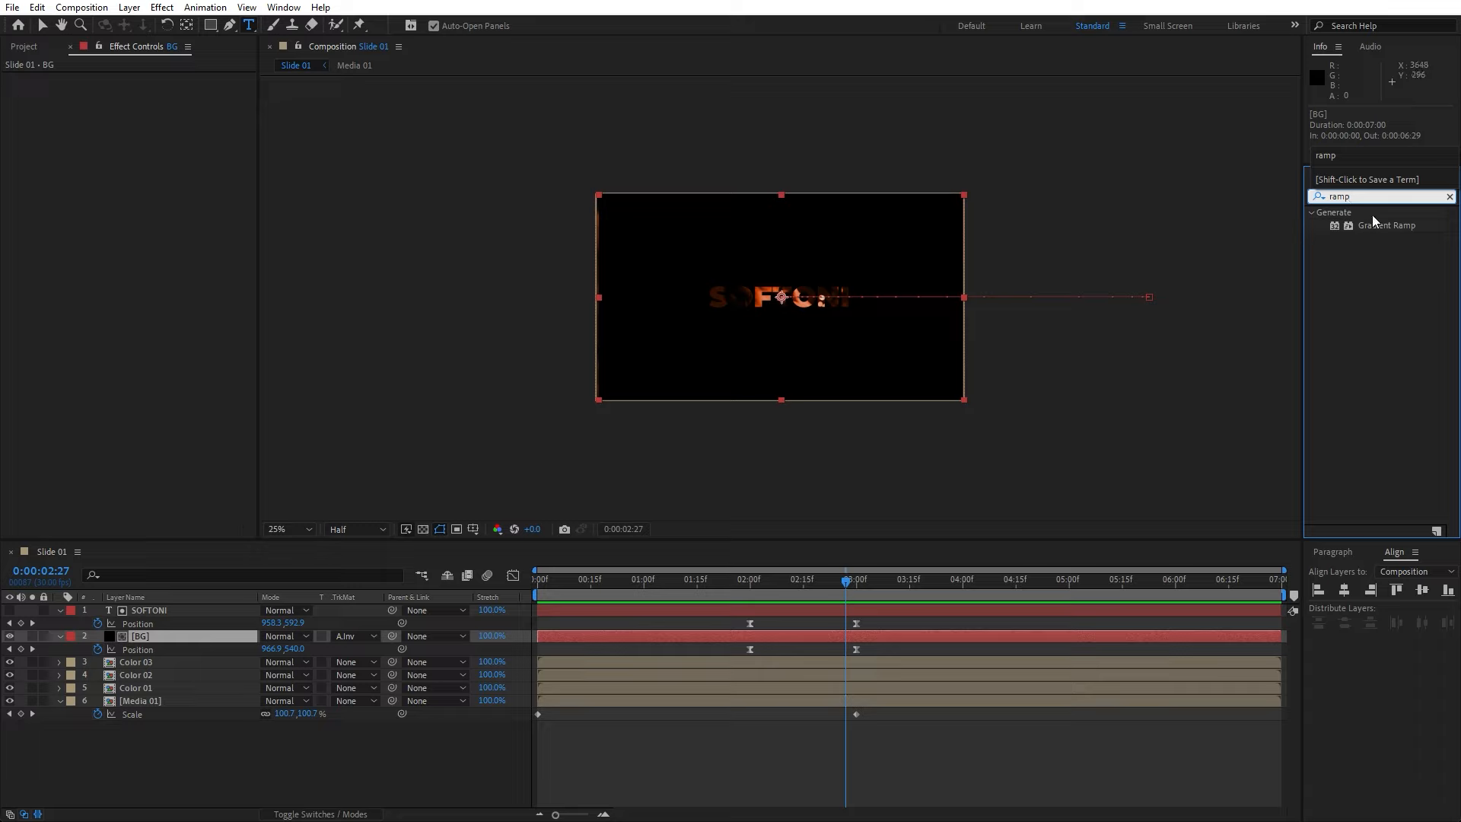
{"action": "left_click_drag", "start_coordinate": [1381, 225], "coordinate": [172, 635]}
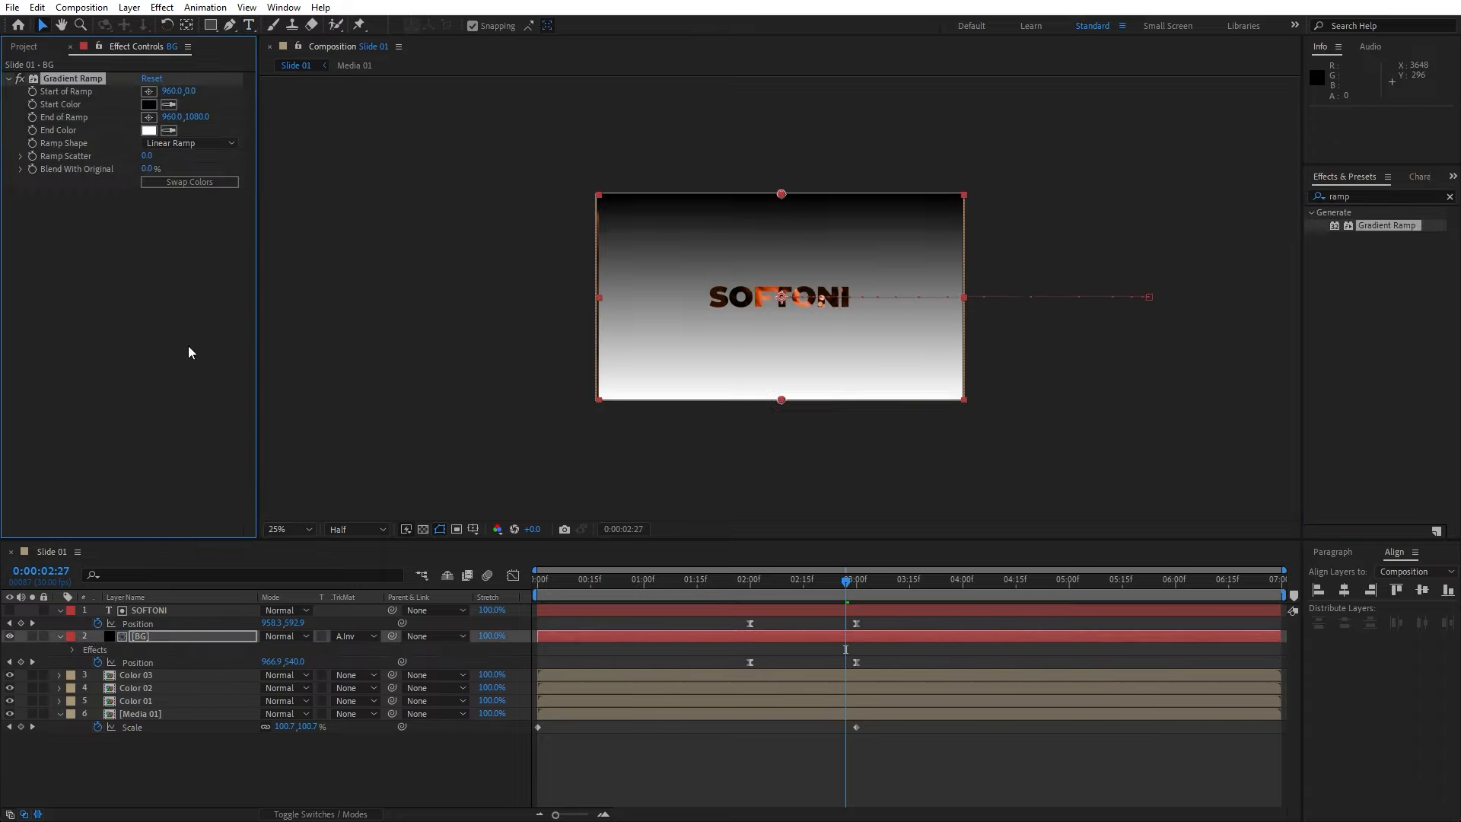
- Run the ramp diagonally, starting just outside the frame's upper-left corner at about -35, -36 and ending past the lower-right corner at about 1941, 1156
{"action": "left_click", "coordinate": [152, 92]}
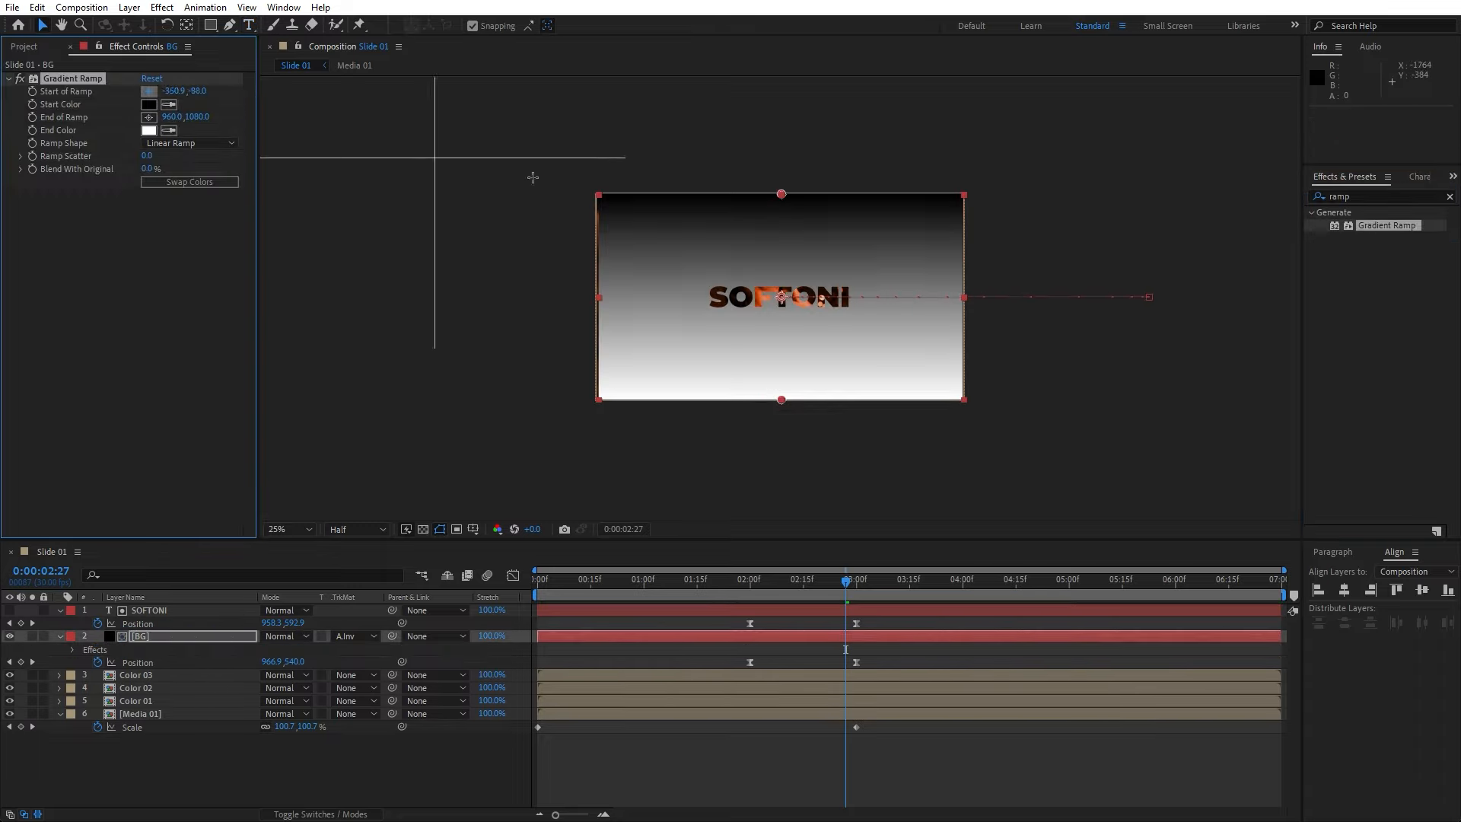
{"action": "left_click", "coordinate": [592, 187]}
{"action": "left_click", "coordinate": [148, 117]}
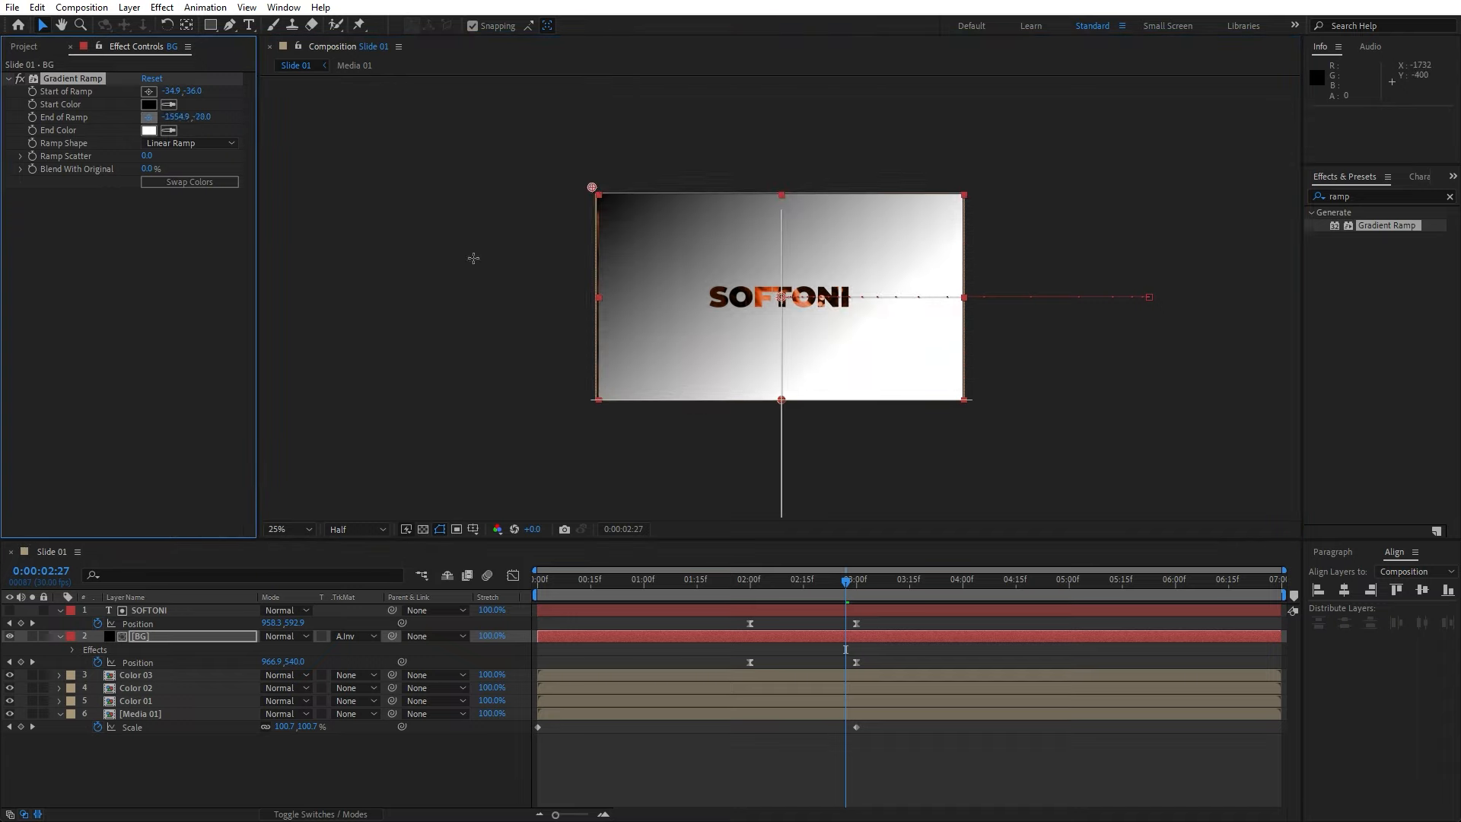
{"action": "left_click", "coordinate": [968, 415]}
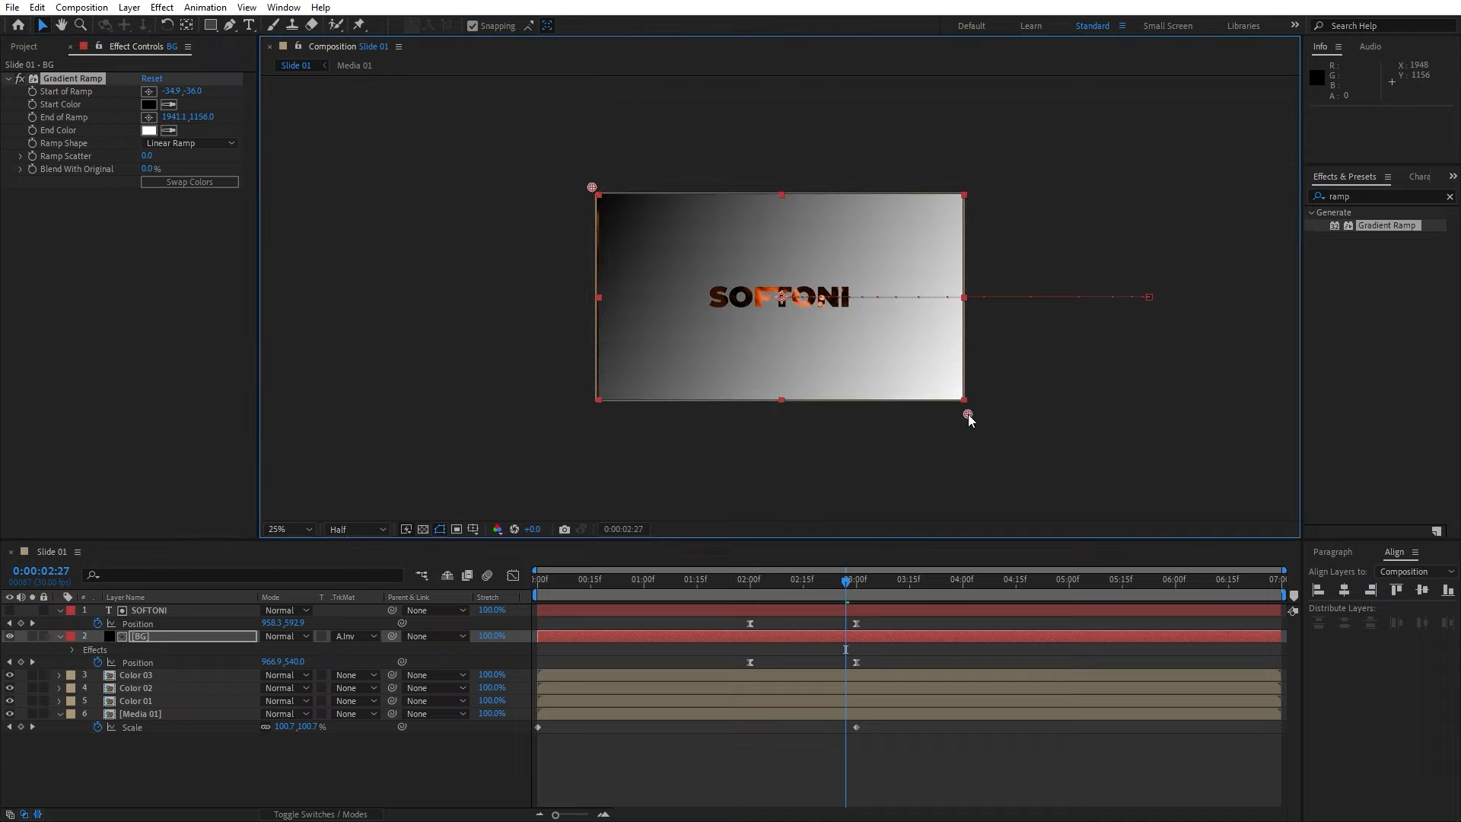
- Set the ramp's start color to dark orange and its end color to brighter orange D14000, and preview the animation at 50% zoom
{"action": "left_click", "coordinate": [149, 104]}
{"action": "left_click_drag", "start_coordinate": [1103, 749], "coordinate": [1102, 742]}
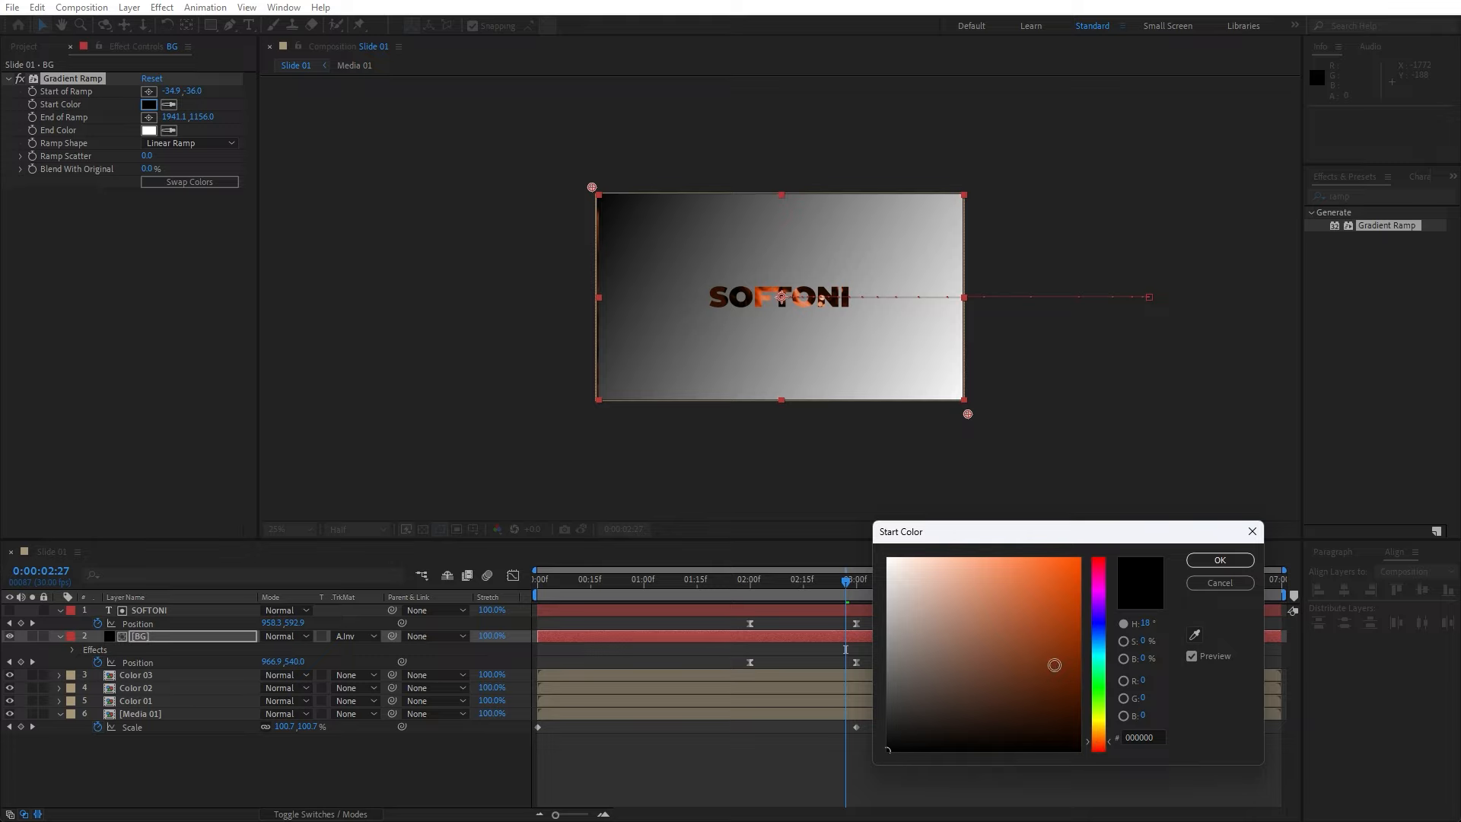
{"action": "left_click_drag", "start_coordinate": [1053, 665], "coordinate": [1101, 658]}
{"action": "left_click", "coordinate": [1220, 560]}
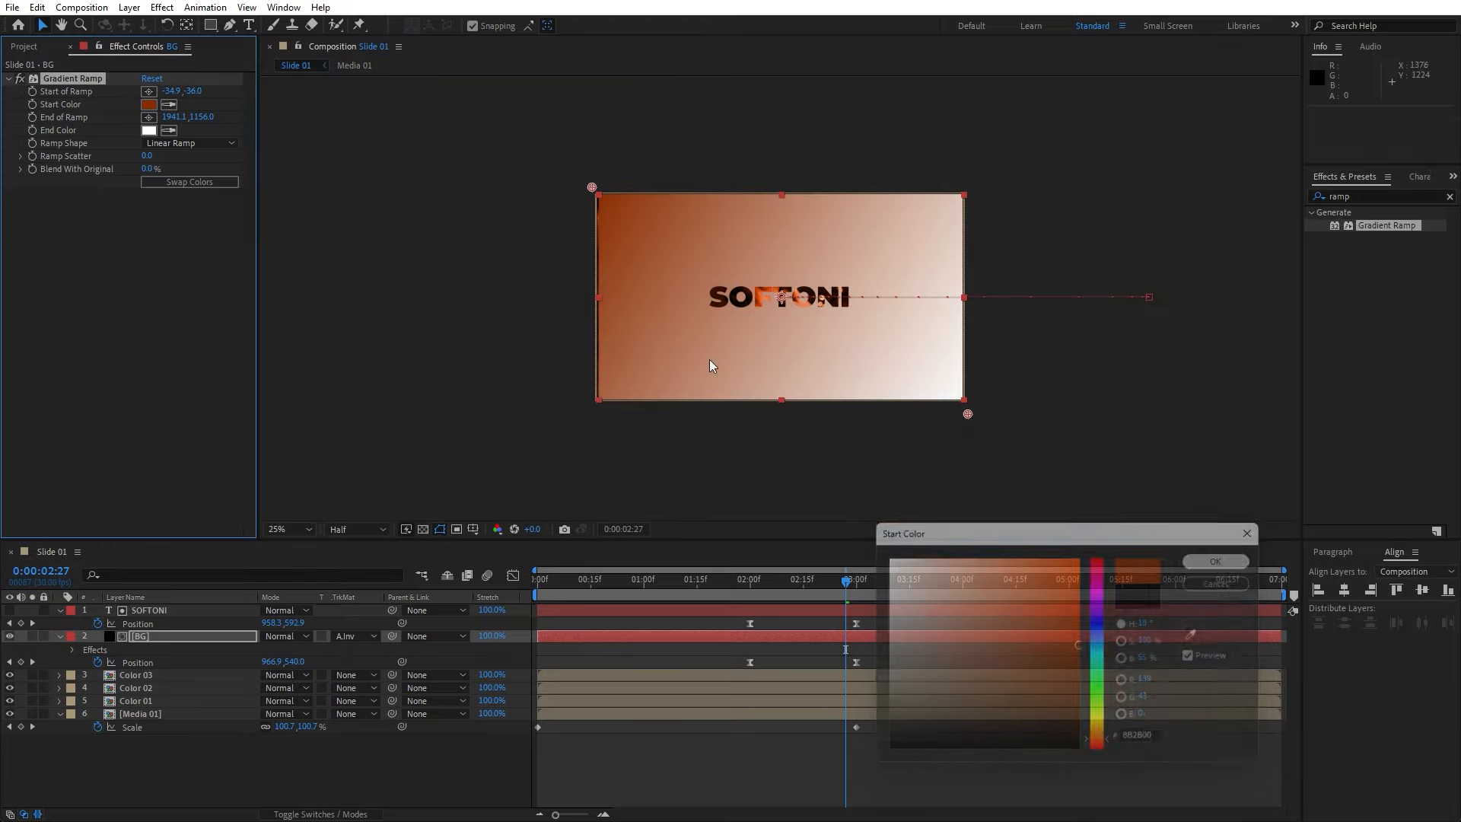
{"action": "left_click", "coordinate": [153, 102]}
{"action": "left_click", "coordinate": [149, 130]}
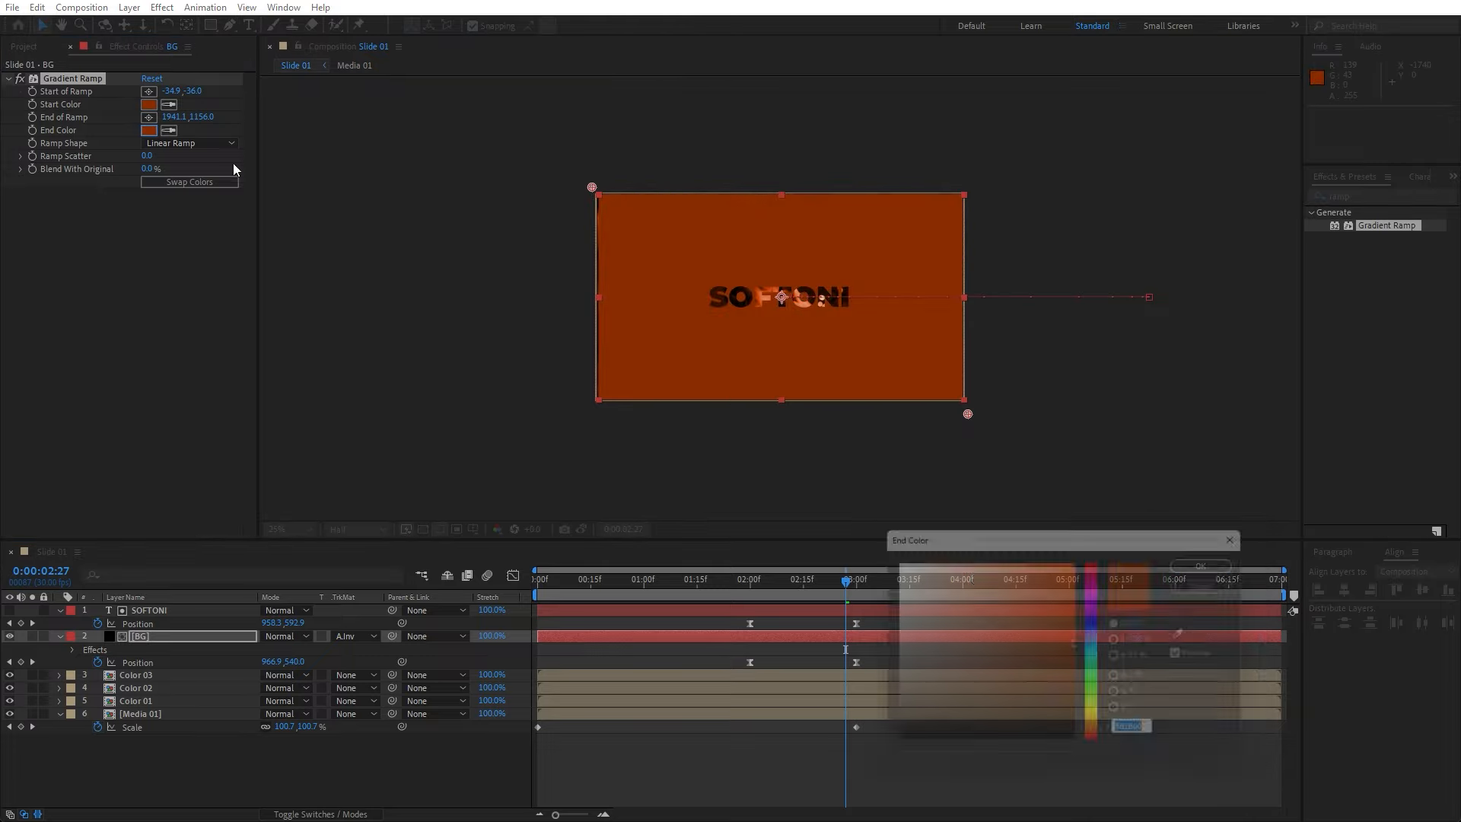
{"action": "mouse_move", "coordinate": [1089, 673]}
{"action": "left_mouse_down"}
{"action": "mouse_move", "coordinate": [1079, 693]}
{"action": "mouse_move", "coordinate": [1104, 719]}
{"action": "mouse_move", "coordinate": [1114, 592]}
{"action": "left_mouse_up"}
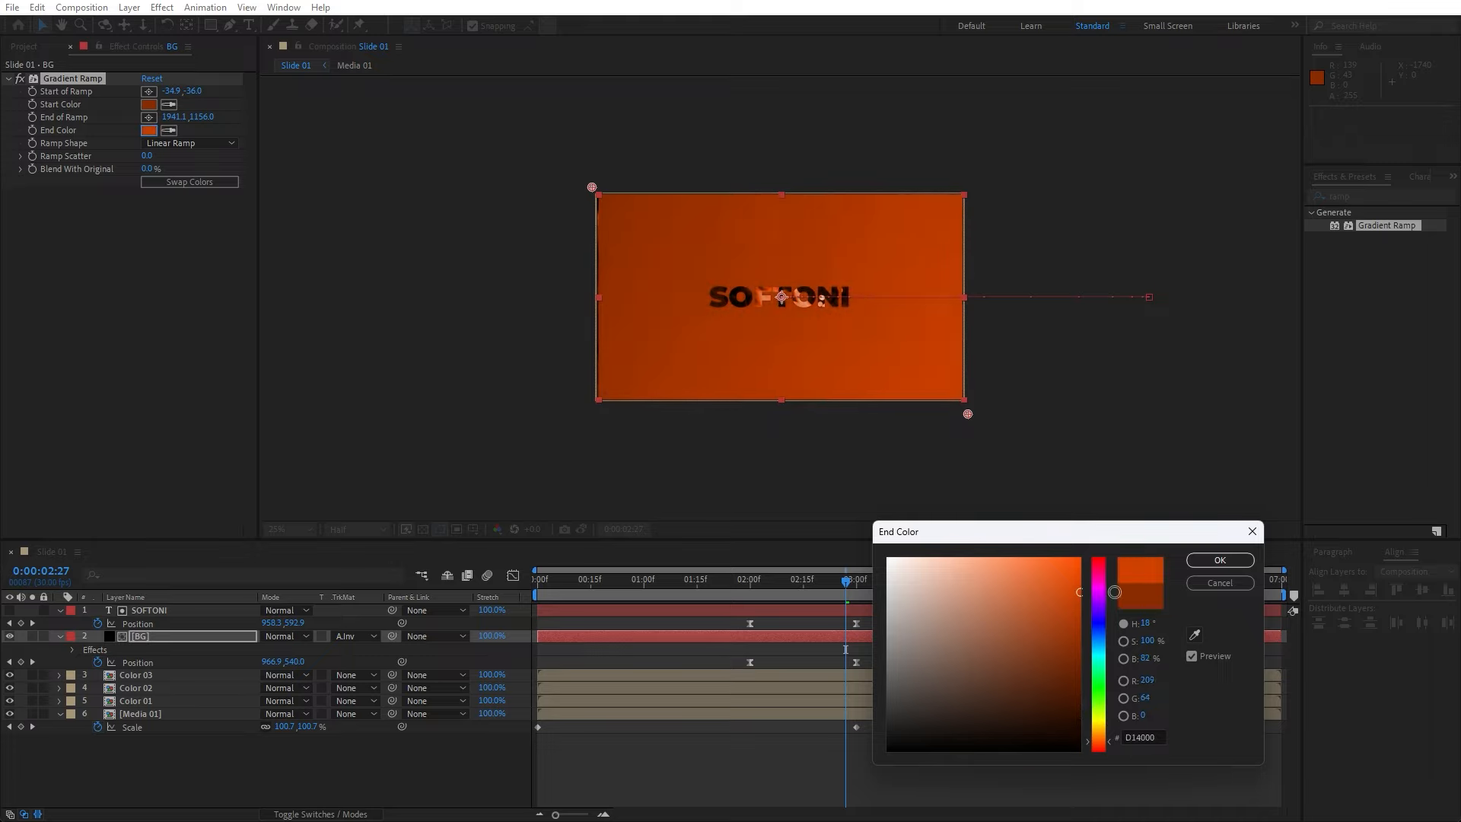
{"action": "left_click", "coordinate": [1219, 559]}
{"action": "left_click", "coordinate": [456, 757]}
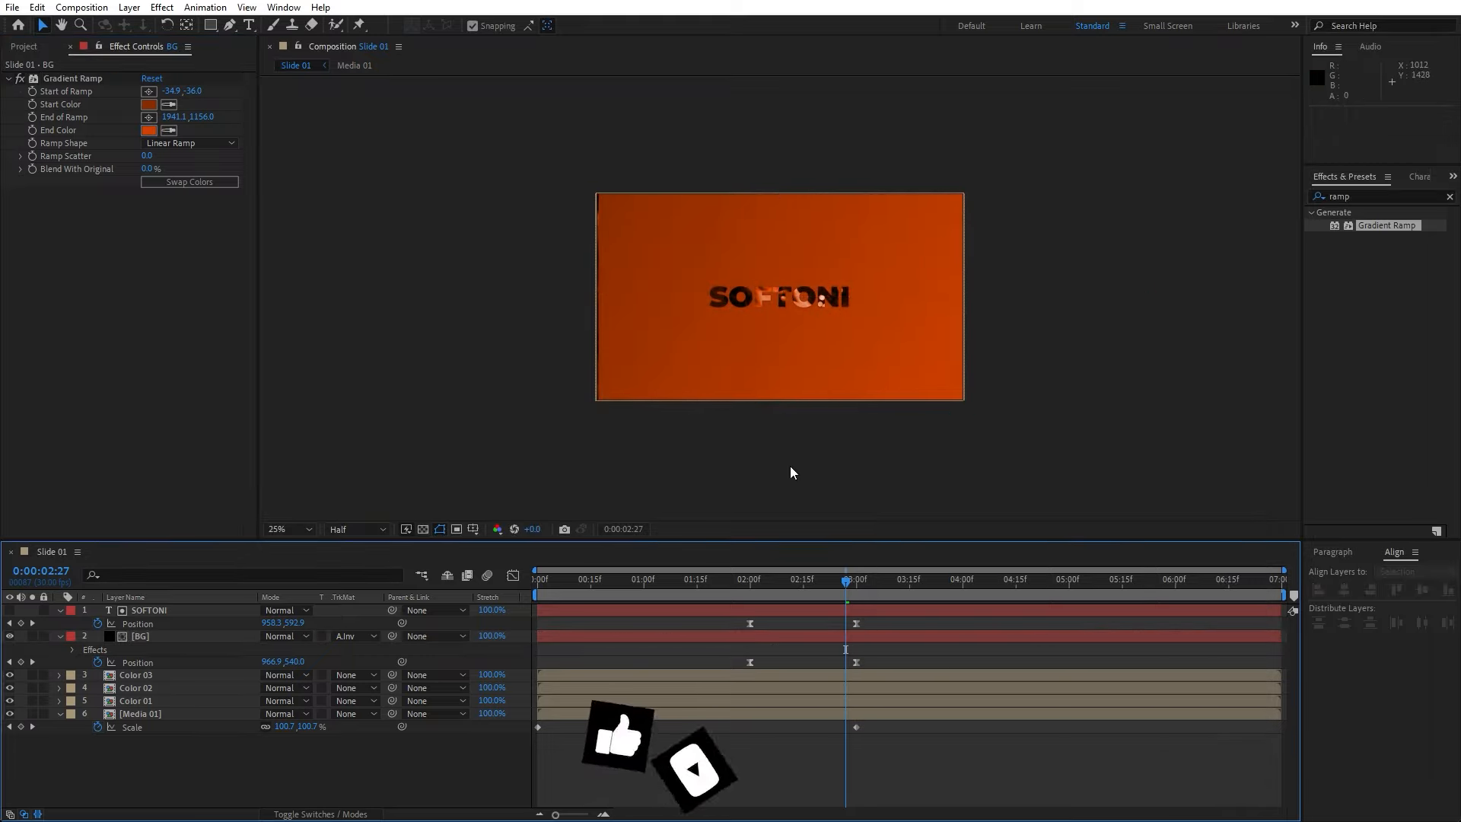
{"action": "key", "text": "space"}
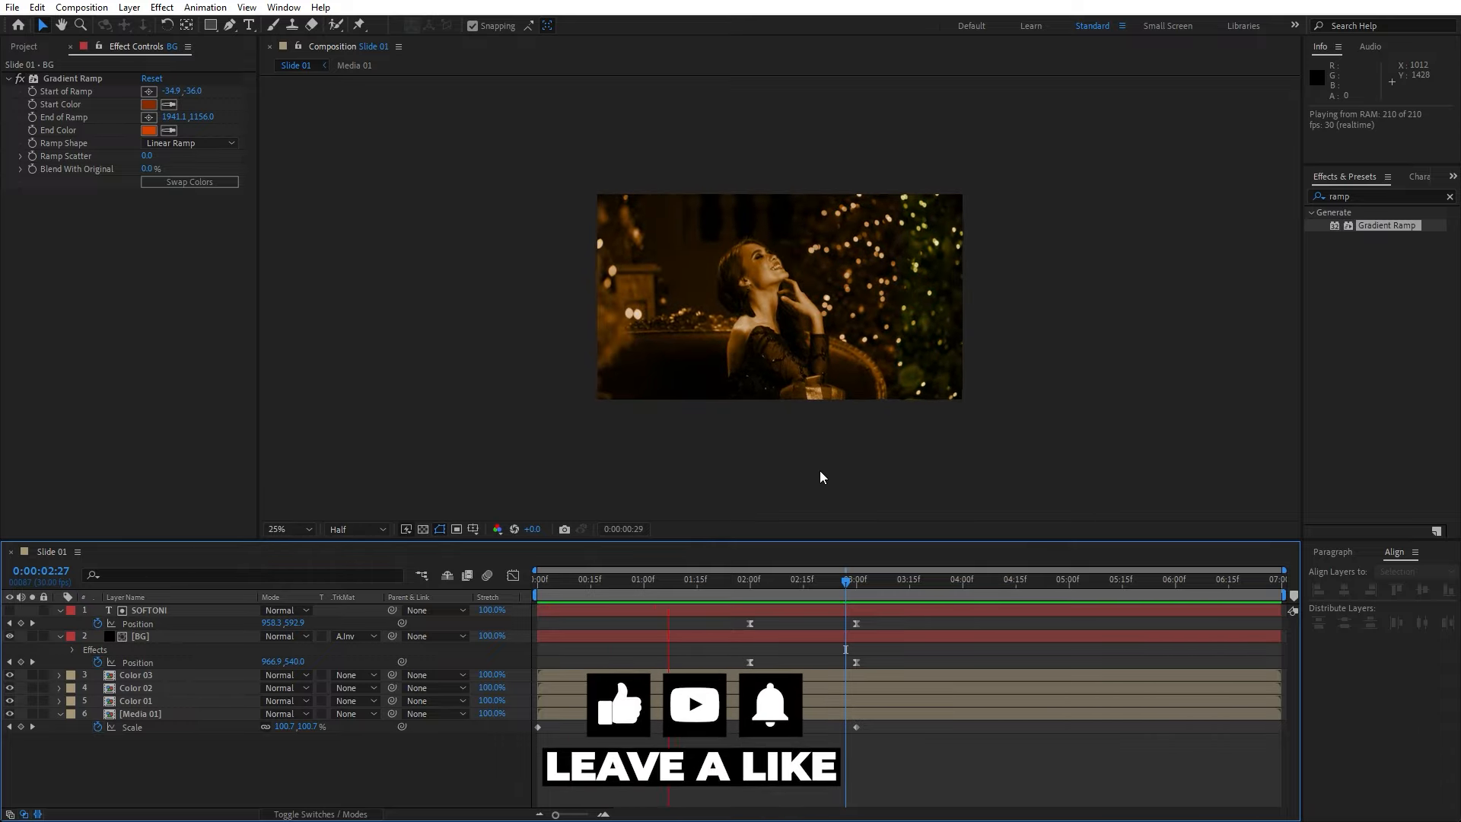
{"action": "key", "text": "period"}
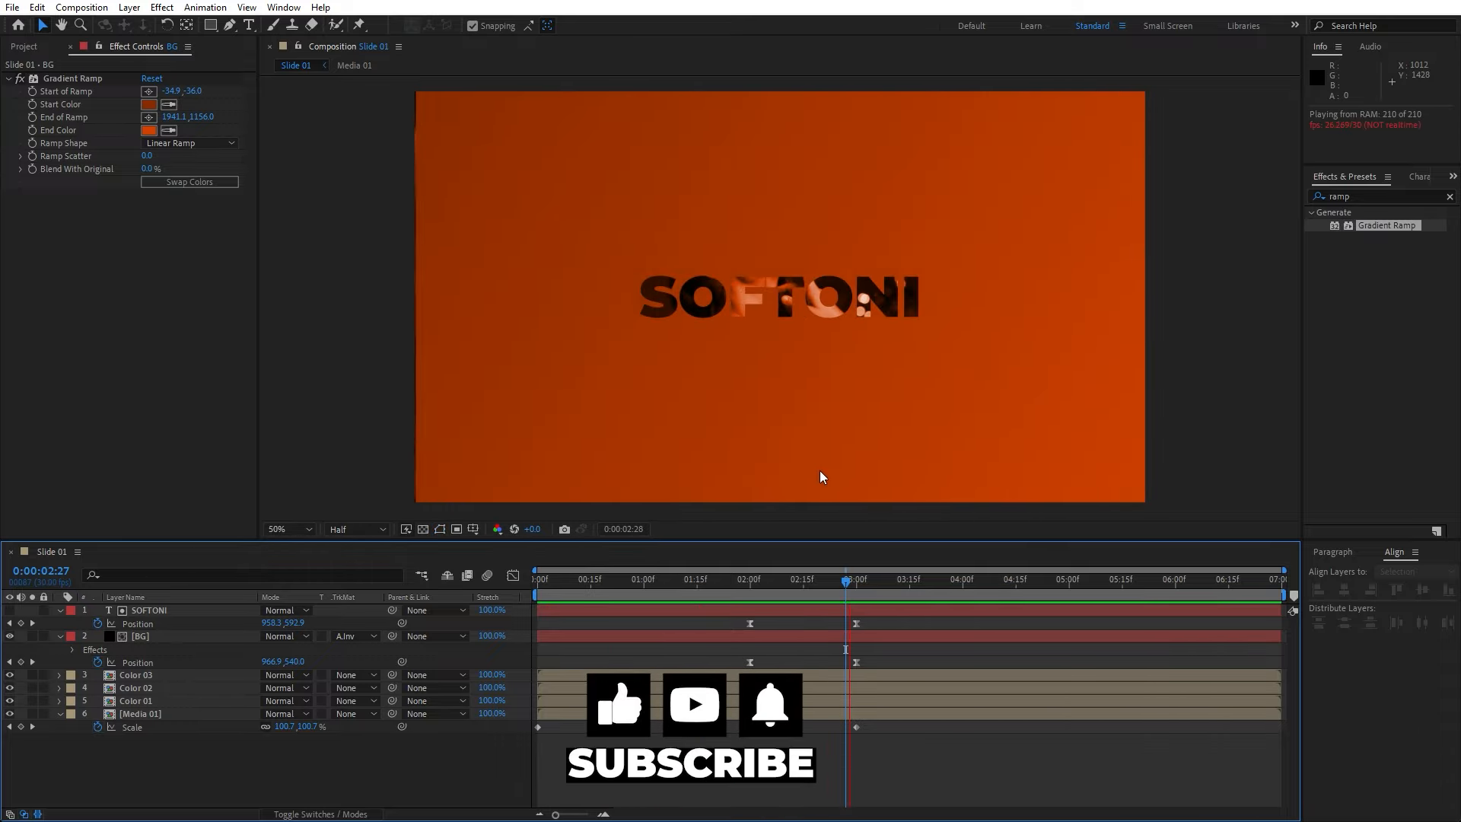
- Move to 3:00 and change the Gradient Ramp's end color to blue 000FD1
{"action": "left_click_drag", "start_coordinate": [749, 585], "coordinate": [856, 594]}
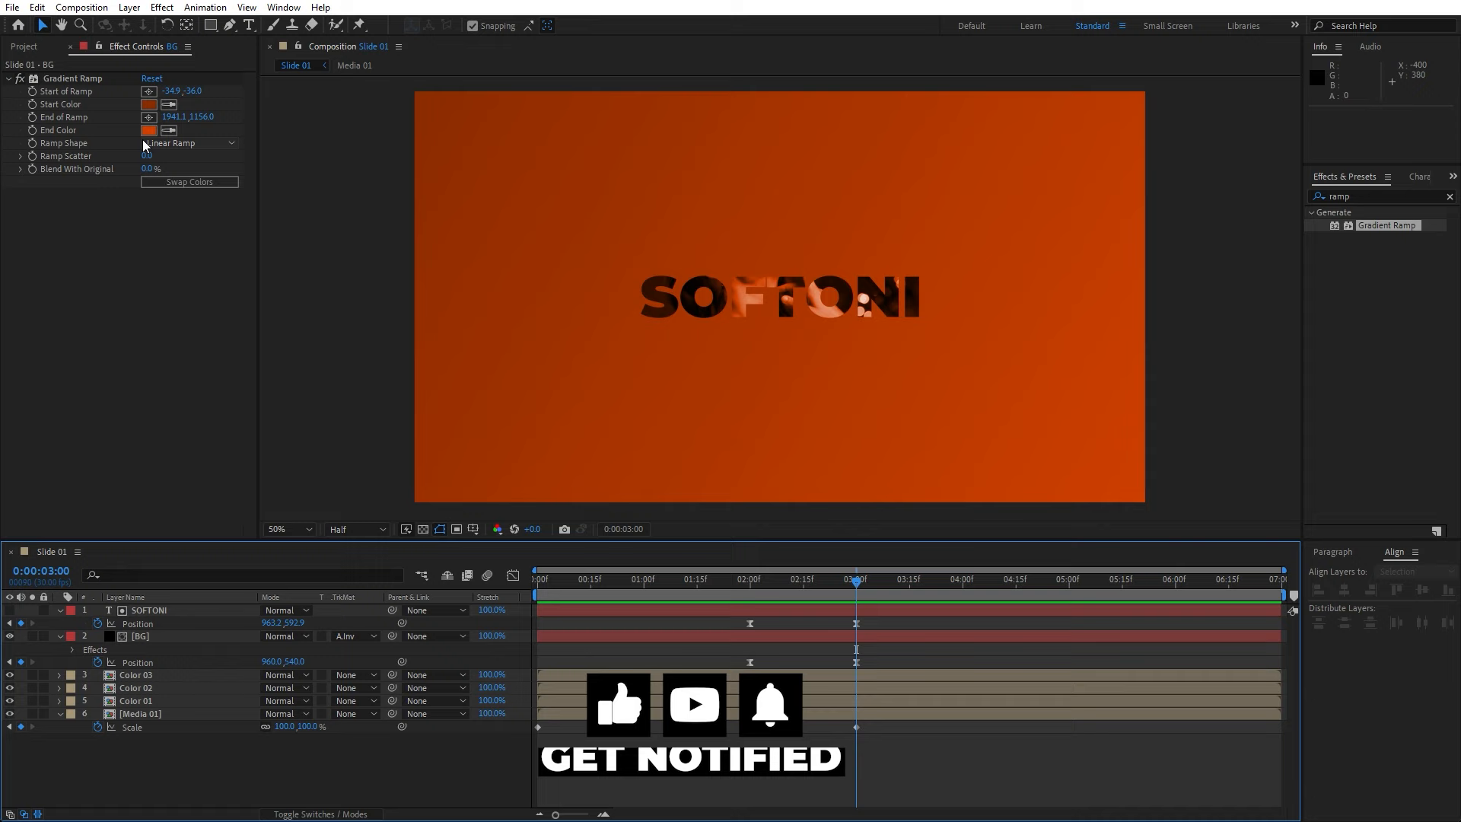
{"action": "left_click", "coordinate": [148, 130]}
{"action": "left_click_drag", "start_coordinate": [1098, 644], "coordinate": [1103, 624]}
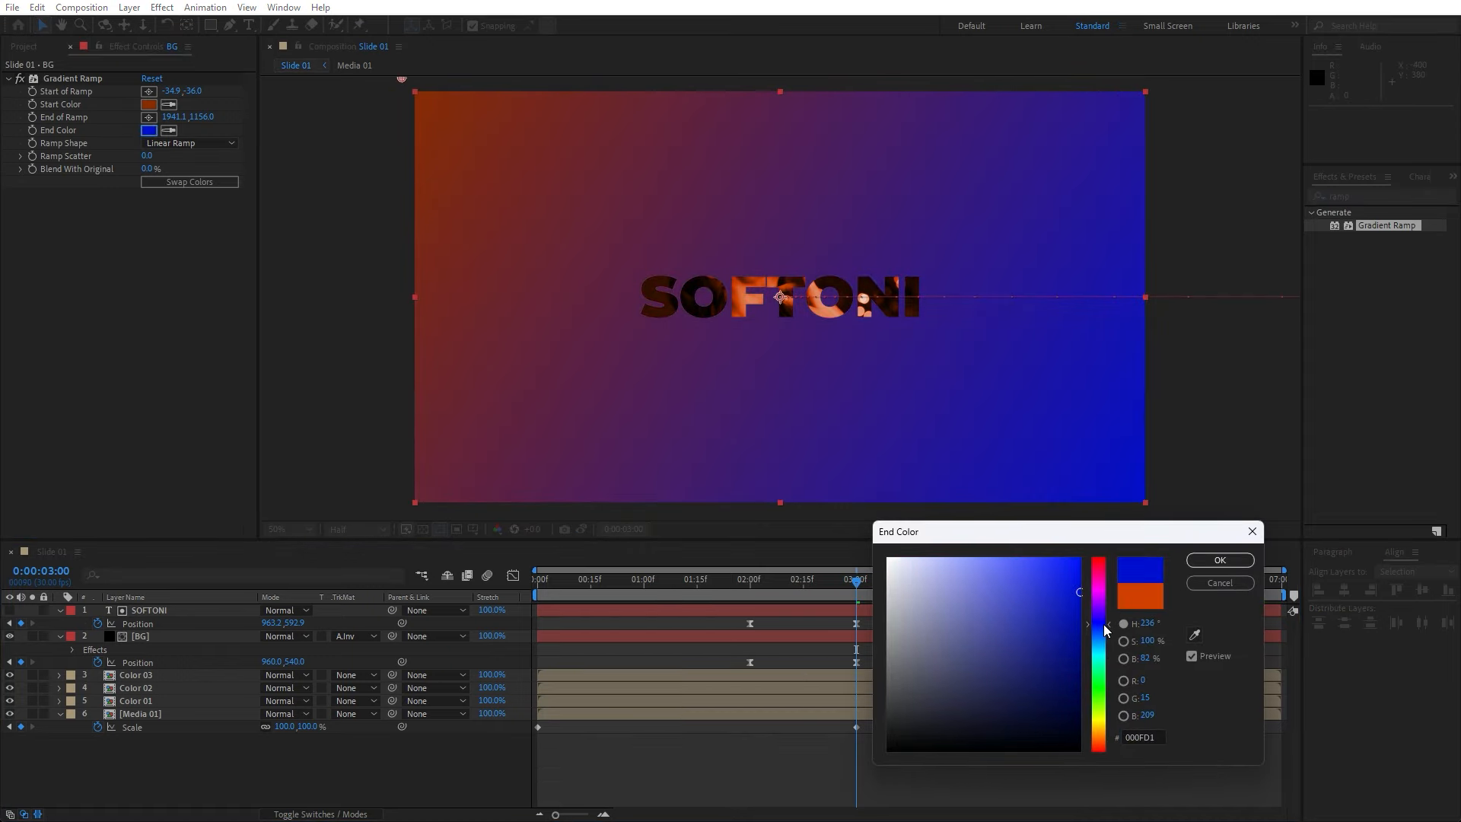
{"action": "left_click", "coordinate": [1220, 560]}
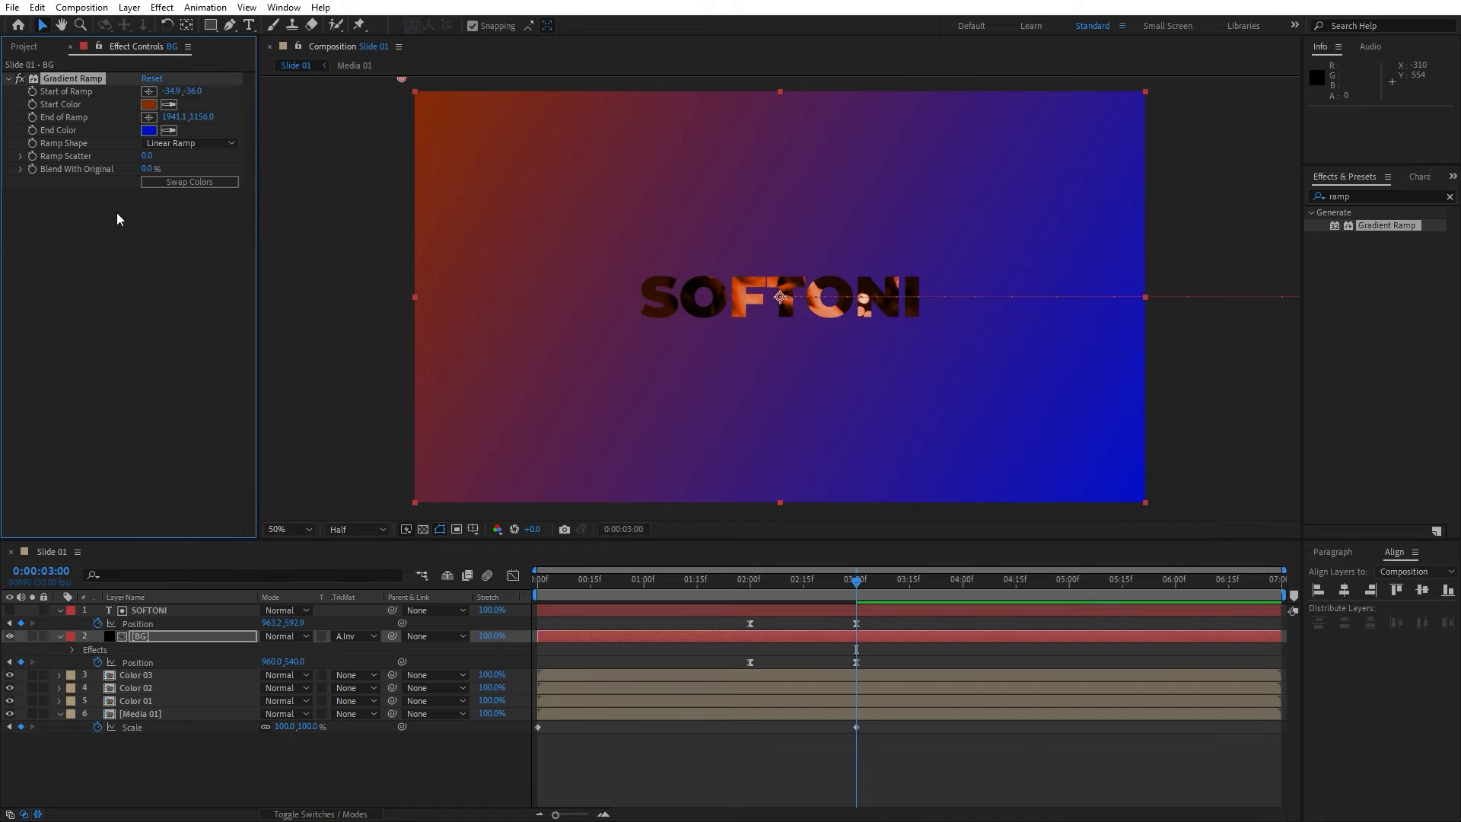
- Close the BG layer's effect settings and collapse the properties of the BG and SOFTONI layers
{"action": "left_click", "coordinate": [70, 46]}
{"action": "left_click", "coordinate": [60, 636]}
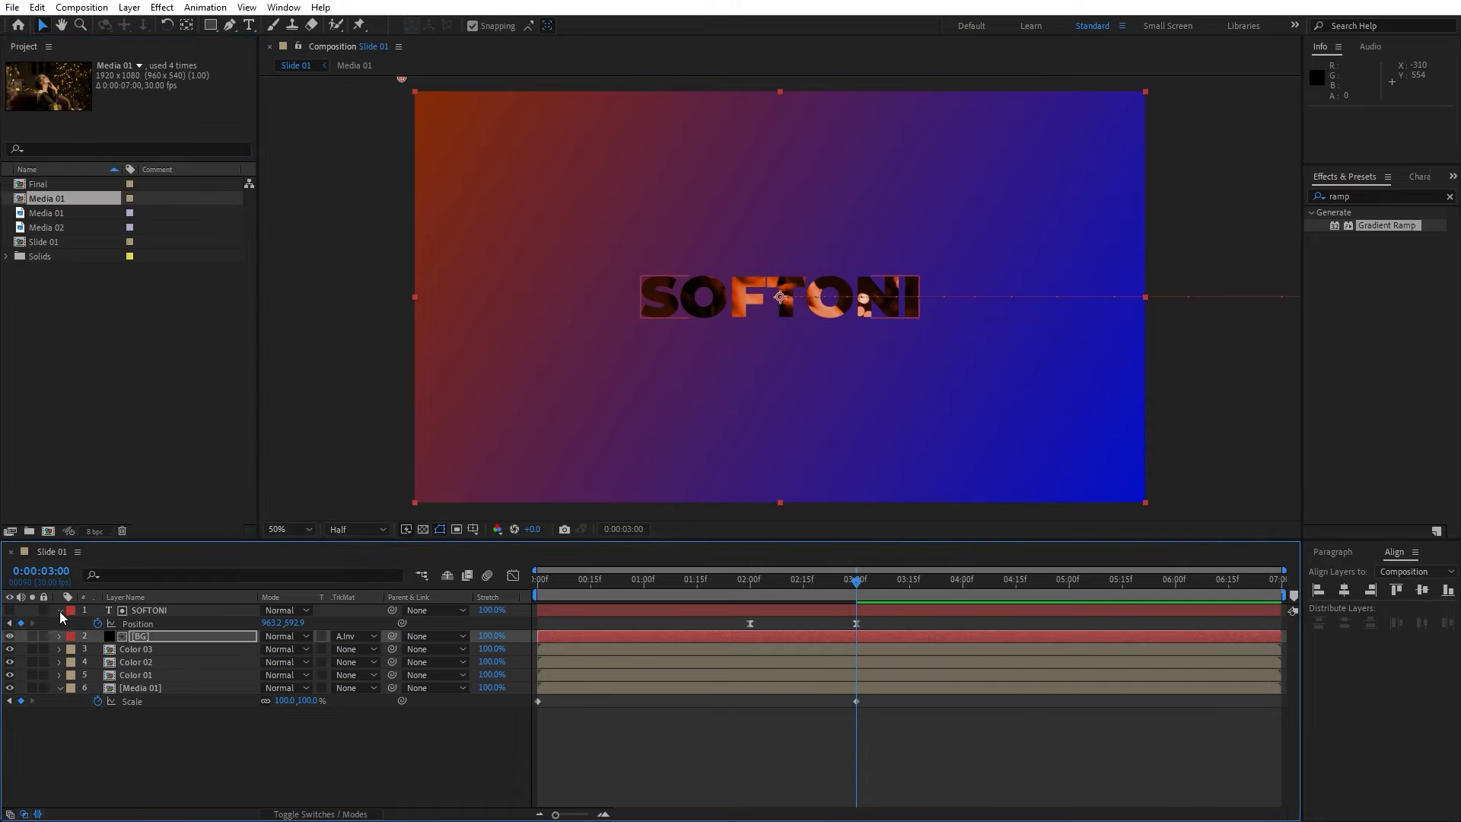
{"action": "left_click", "coordinate": [60, 610]}
{"action": "left_click", "coordinate": [115, 424]}
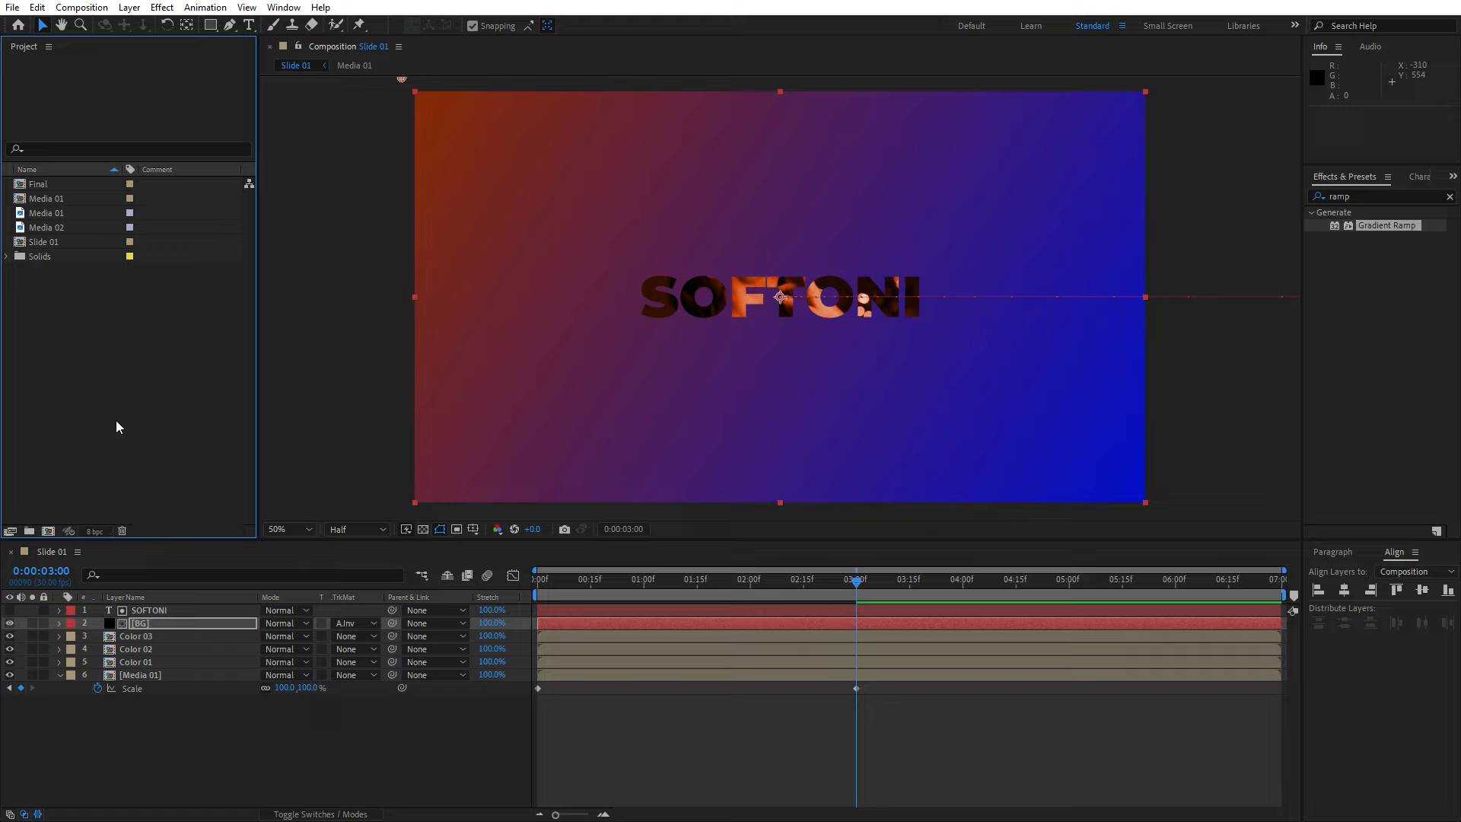
- Open the Final composition, close the Slide 01 timeline, and add Slide 01 as a layer starting at 0 seconds, scrubbing to check it
{"action": "double_click", "coordinate": [42, 185]}
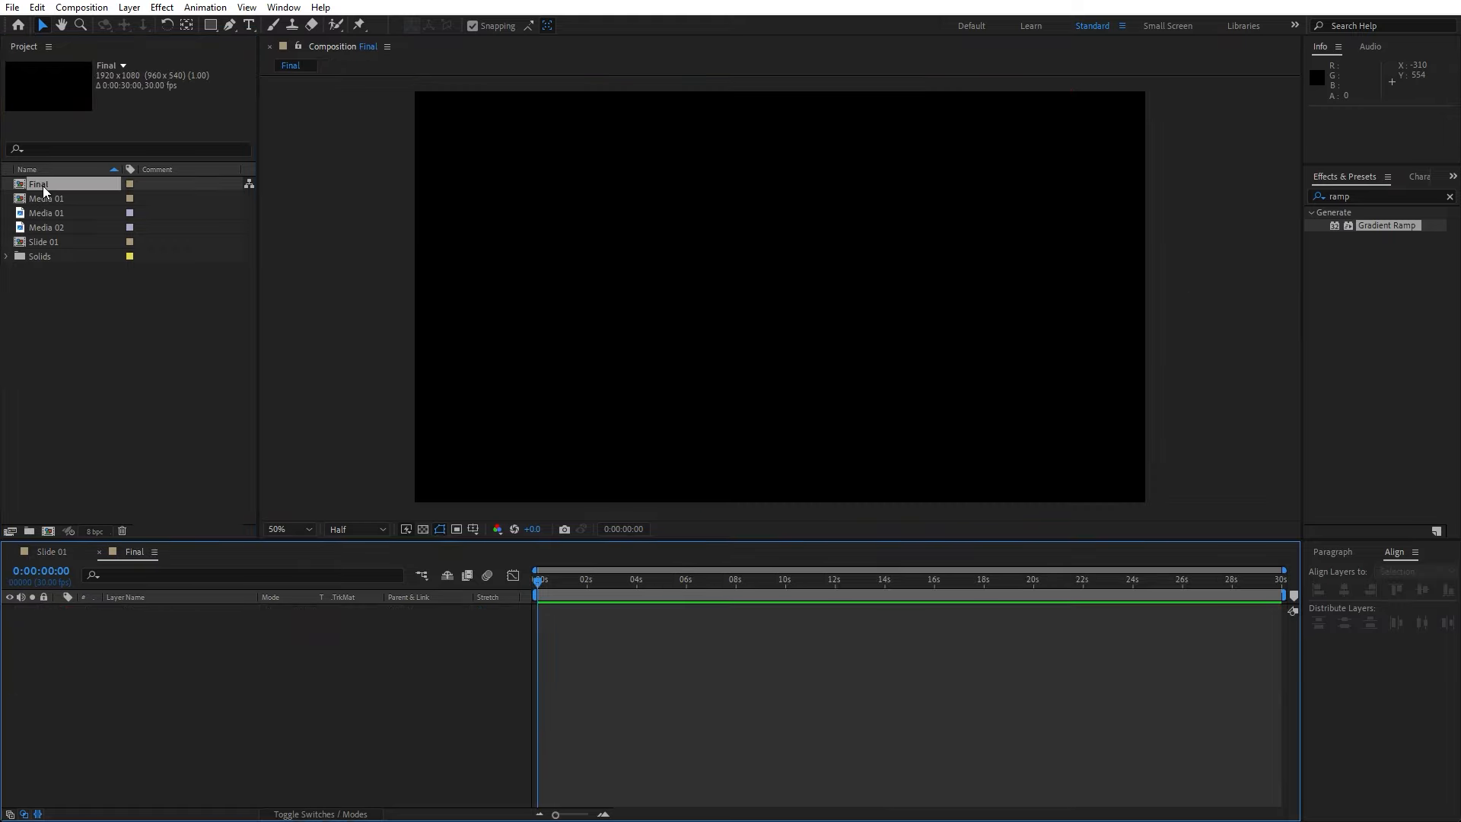
{"action": "left_click", "coordinate": [10, 552]}
{"action": "left_click_drag", "start_coordinate": [49, 243], "coordinate": [181, 713]}
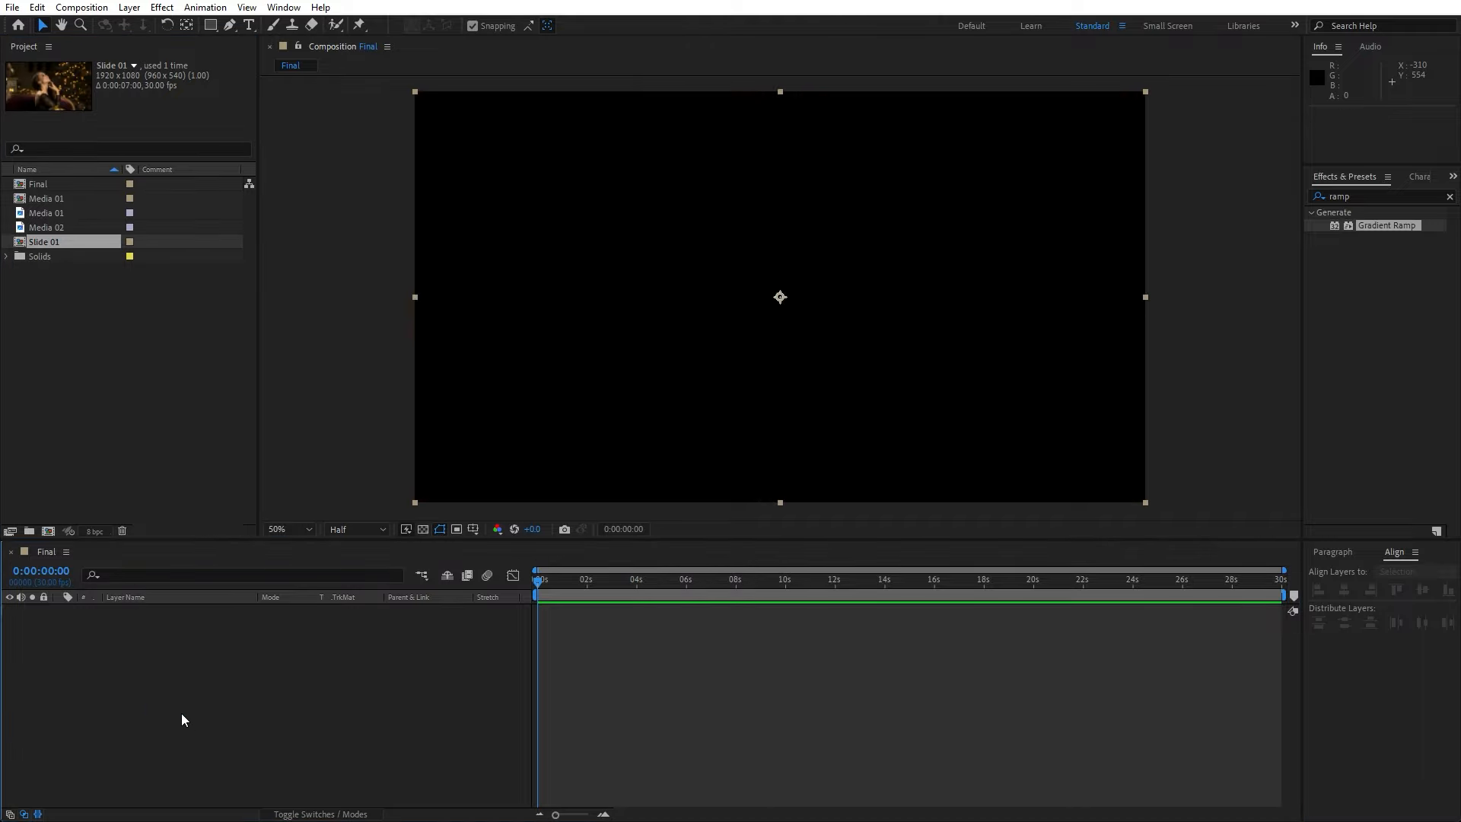
{"action": "left_click_drag", "start_coordinate": [535, 583], "coordinate": [618, 586]}
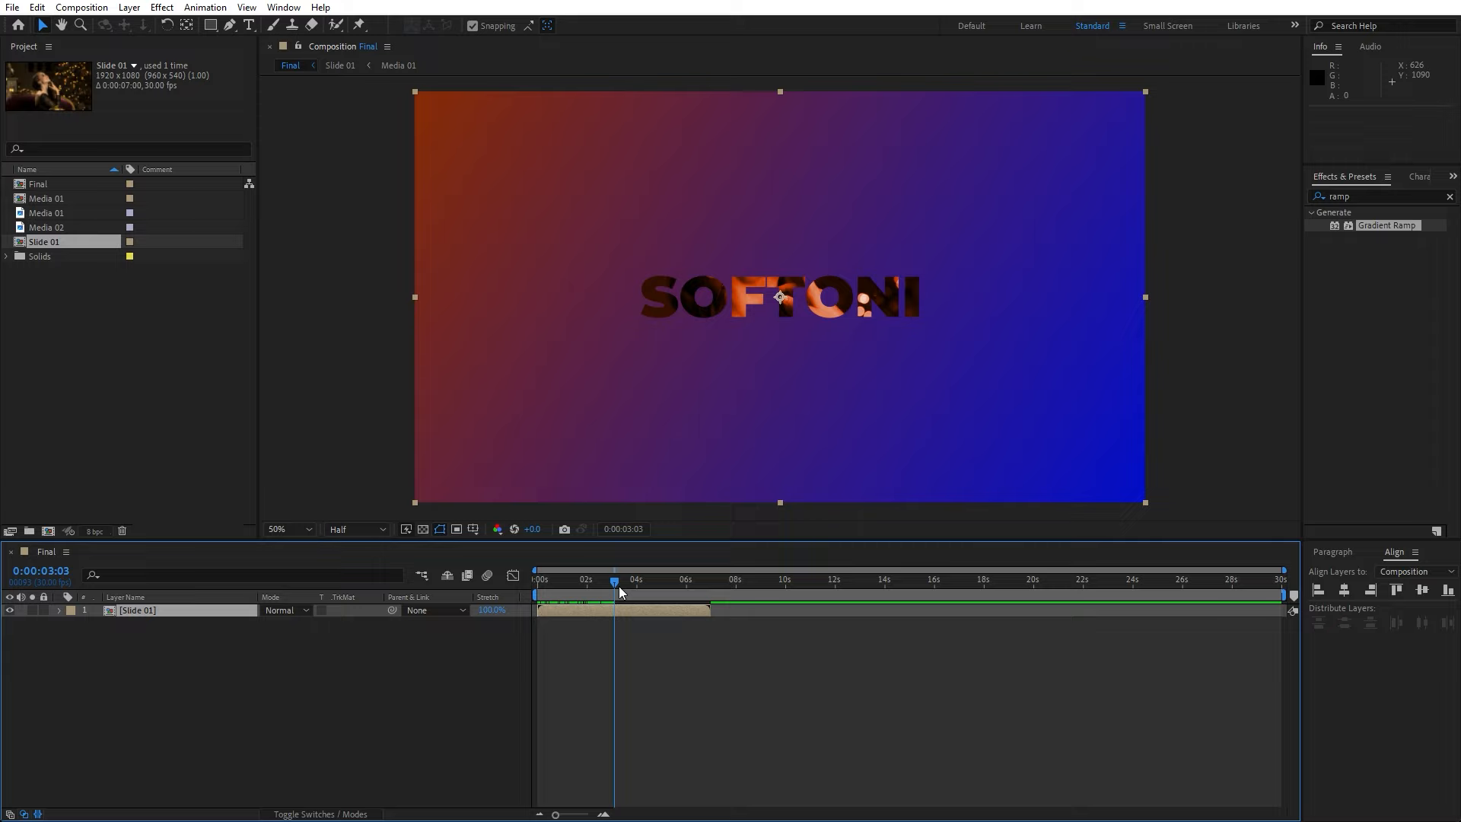
{"action": "left_click", "coordinate": [232, 677]}
- Duplicate the Slide 01 composition as Slide 02 and open the copy
{"action": "left_click", "coordinate": [59, 240]}
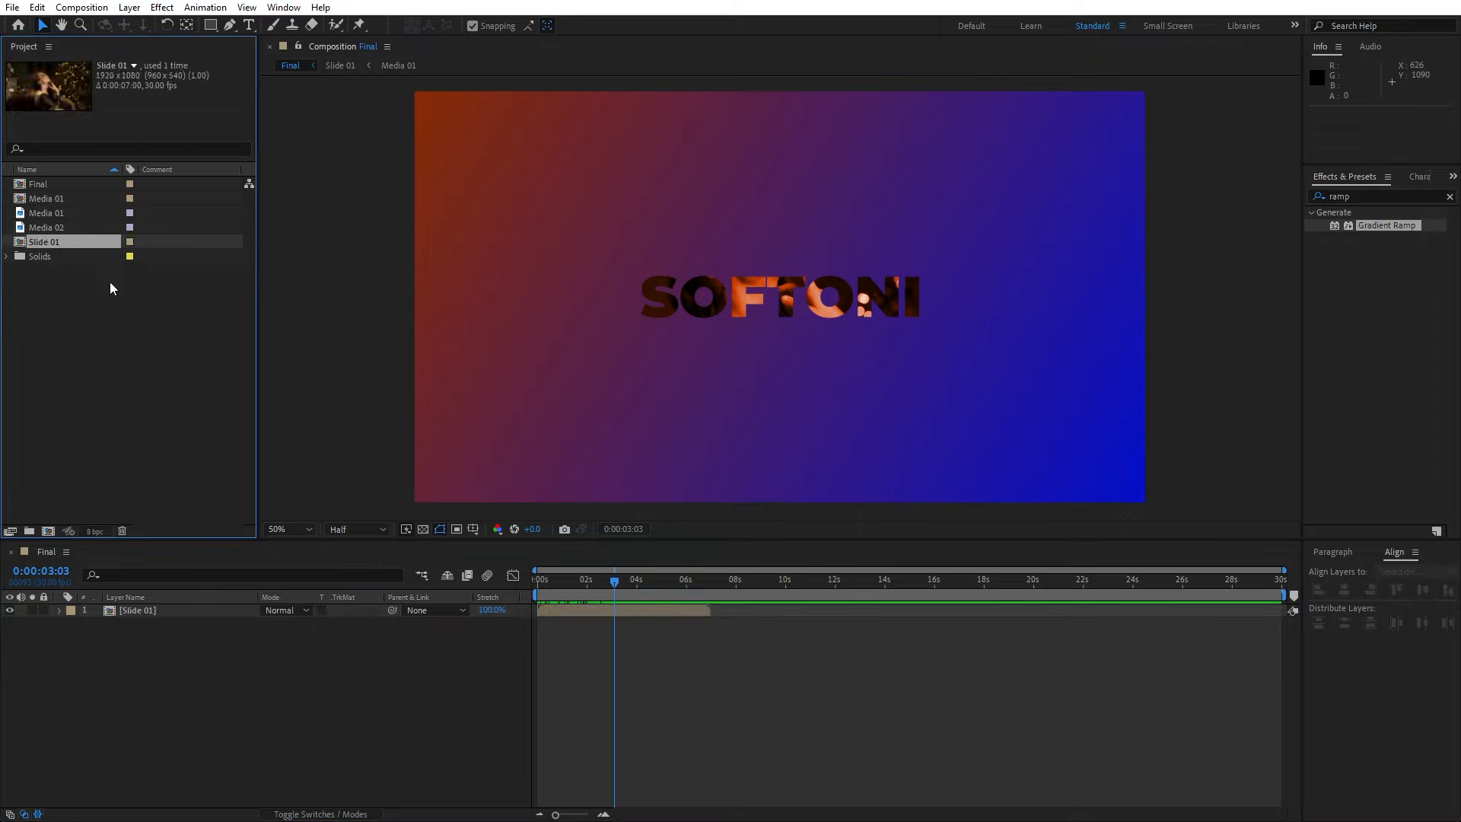
{"action": "key", "text": "ctrl+d"}
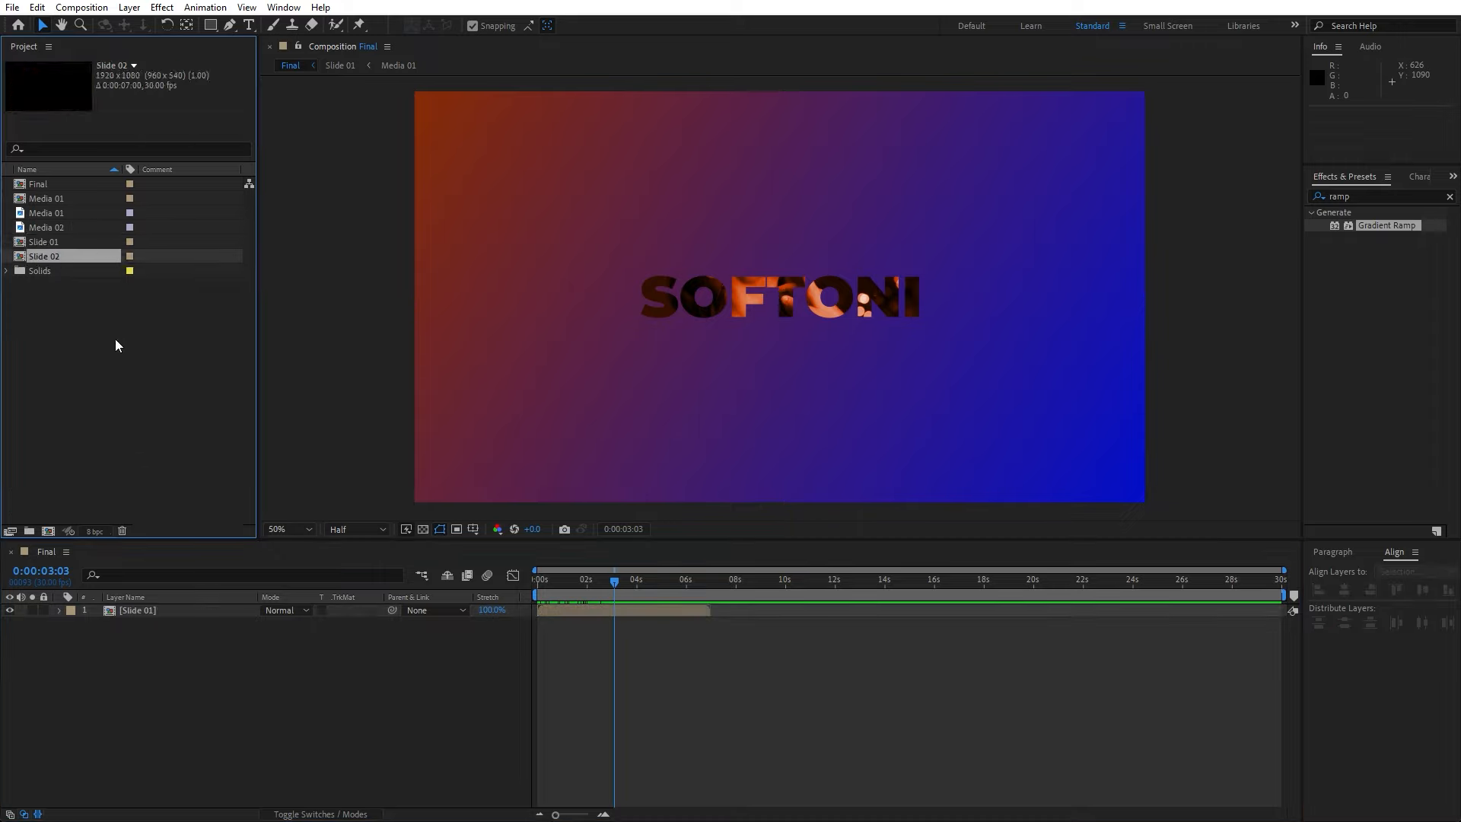
{"action": "double_click", "coordinate": [48, 257]}
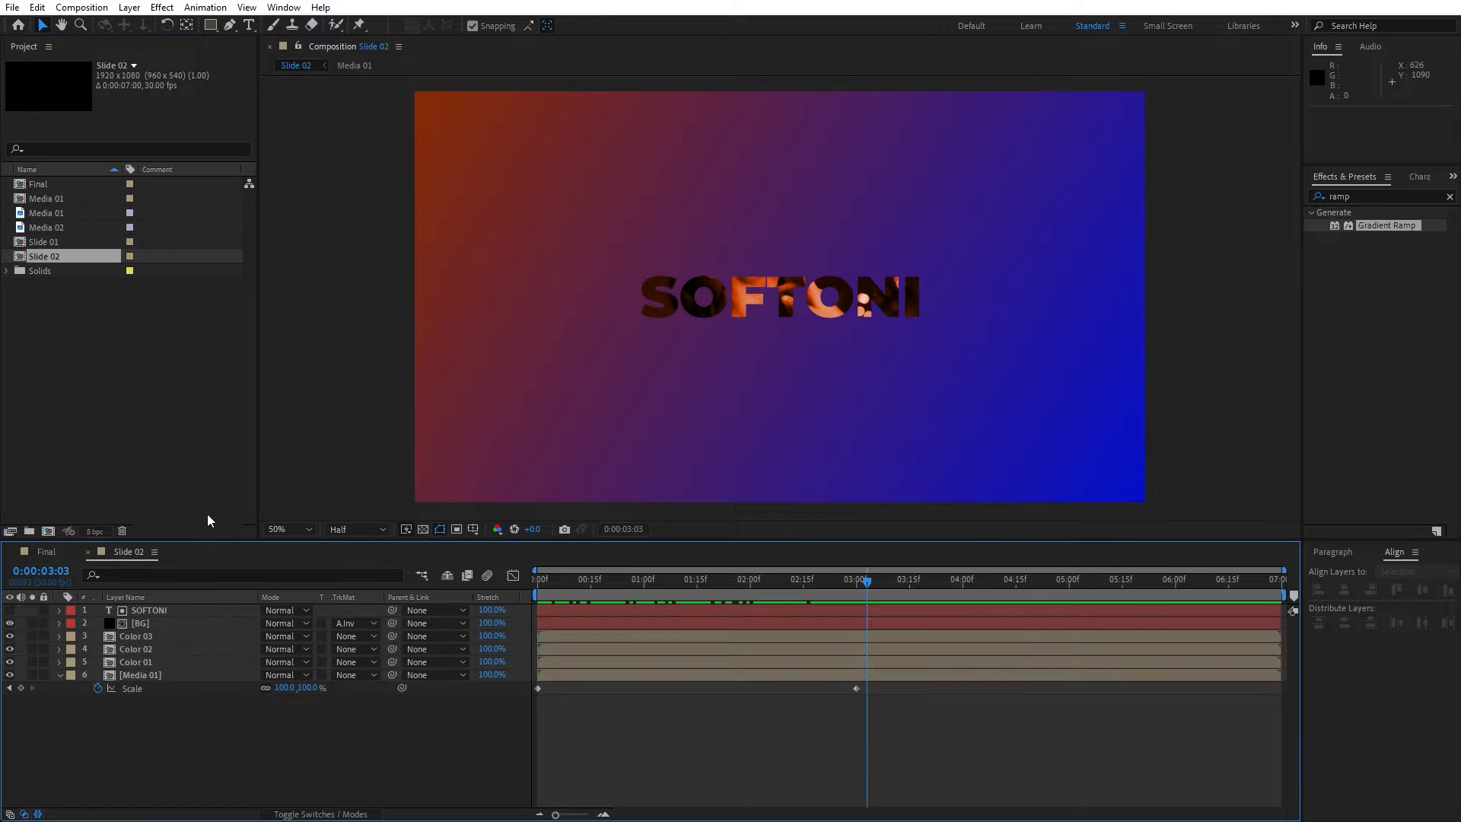
- Select the Media 01 and Color 01 to Color 03 layers, and duplicate the Media 01 composition as Media 02
{"action": "left_click", "coordinate": [164, 675]}
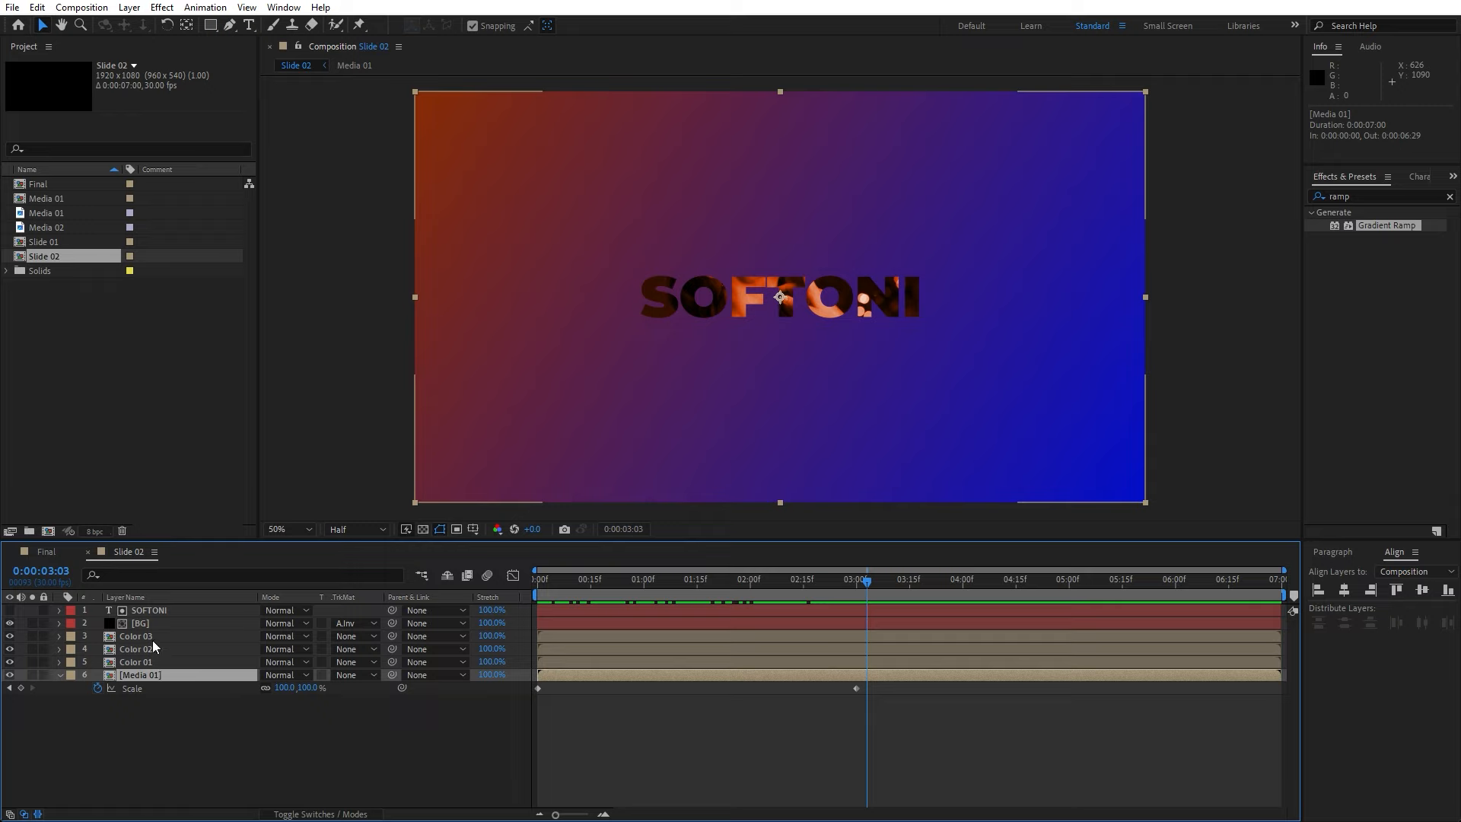
{"action": "left_click", "coordinate": [152, 639], "text": "shift"}
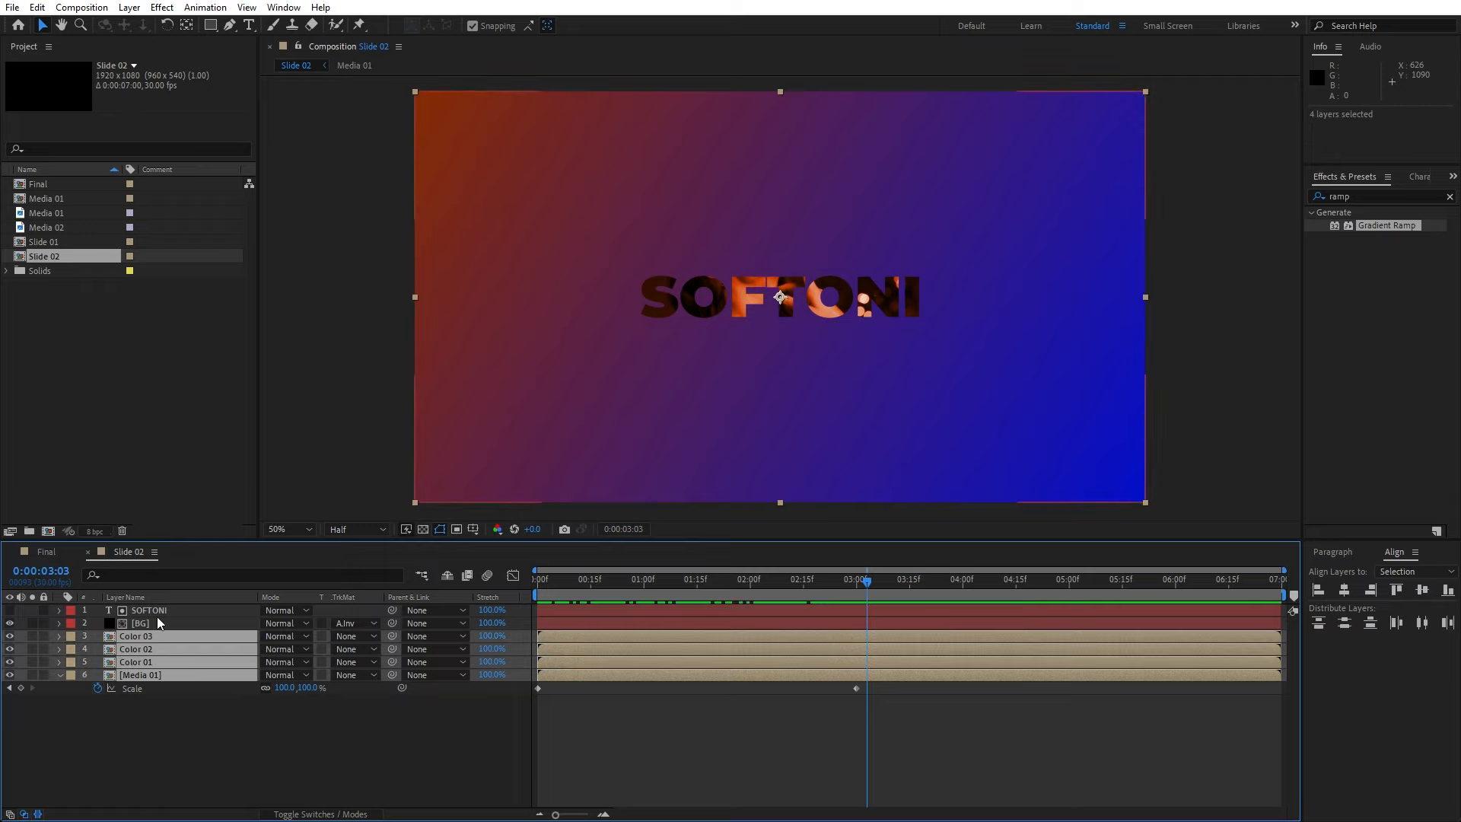
{"action": "left_click", "coordinate": [70, 199]}
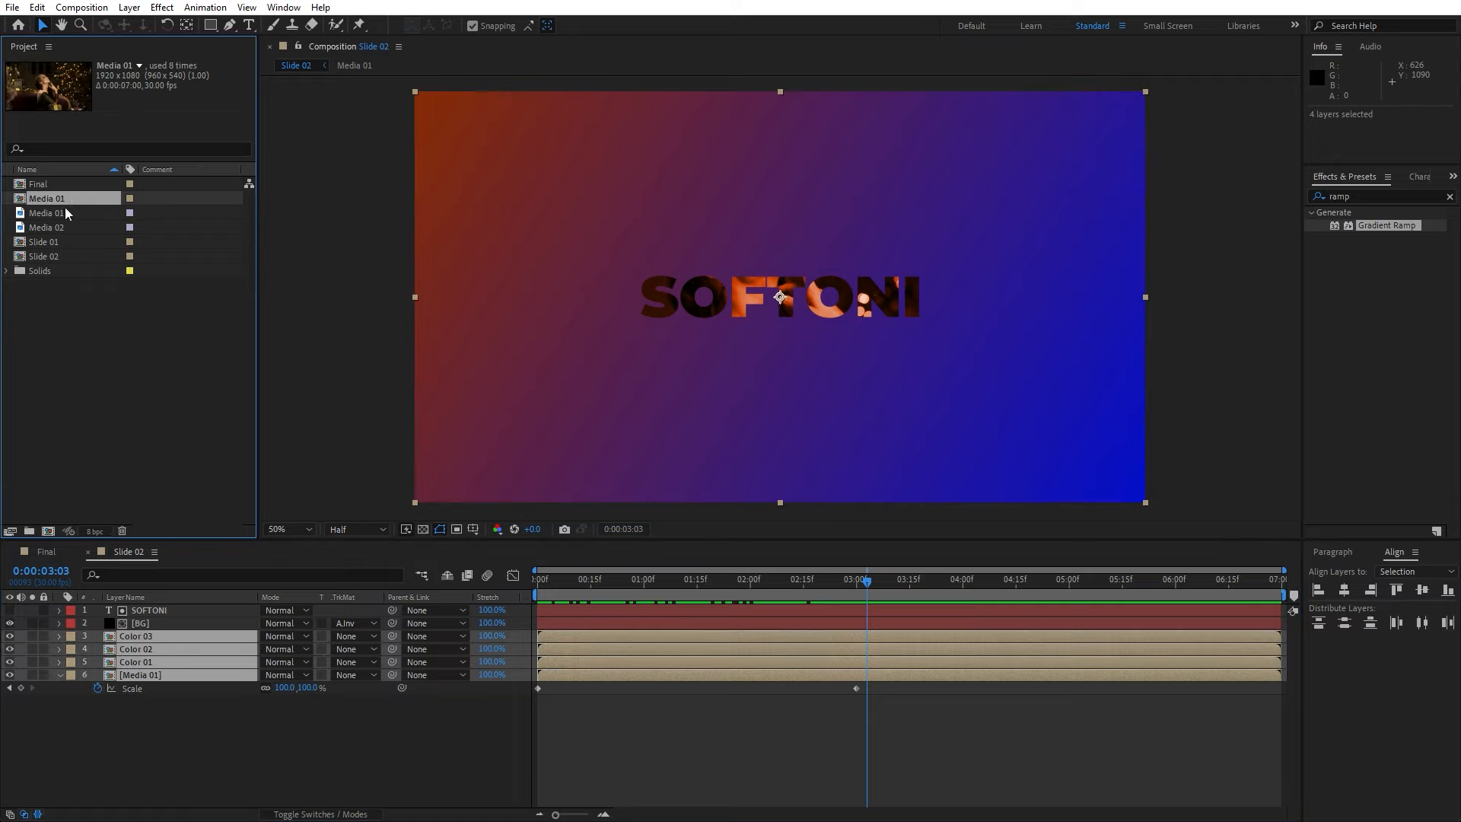
{"action": "key", "text": "ctrl+d"}
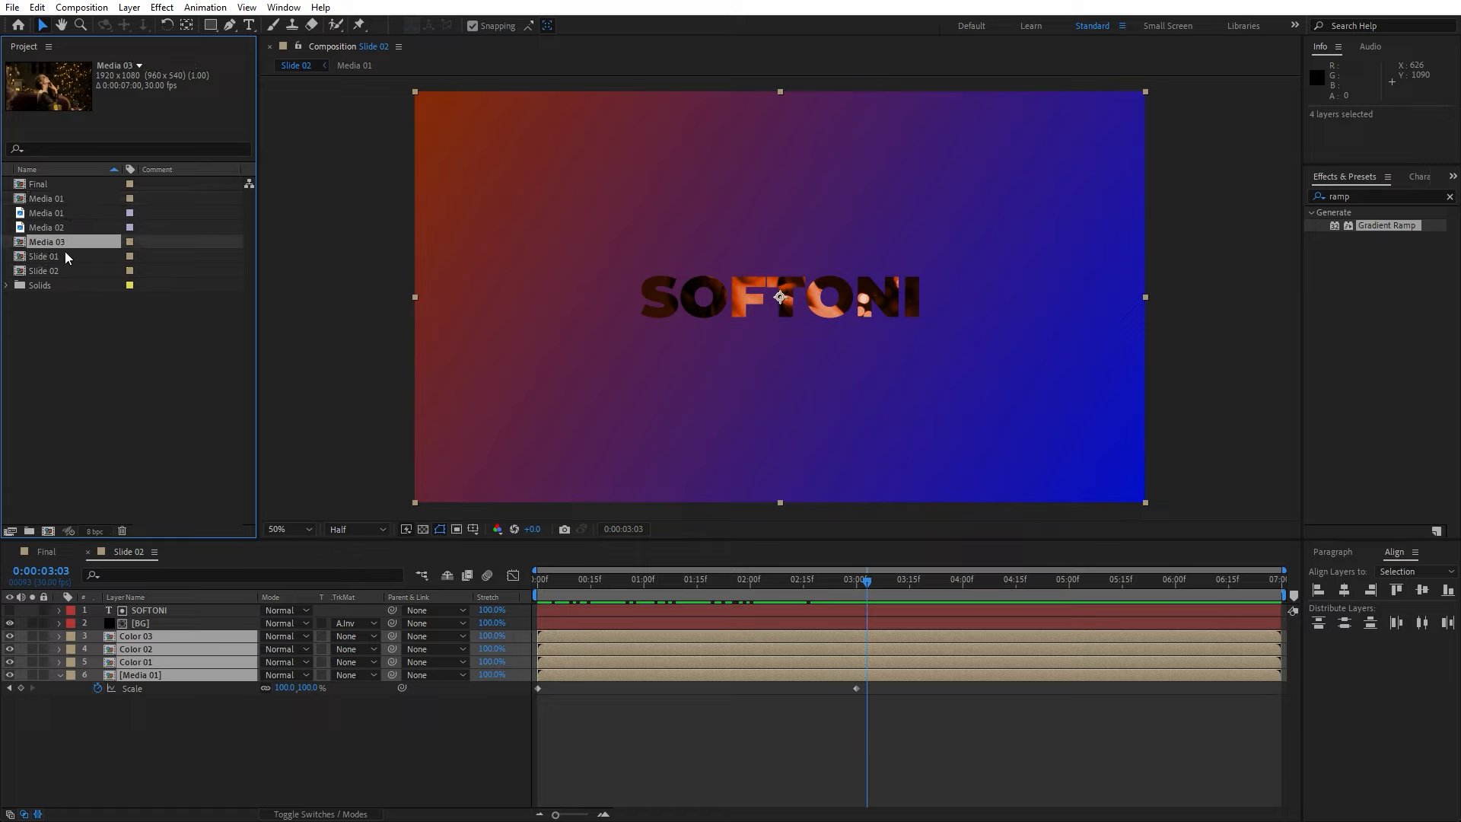
{"action": "key", "text": "Return"}
{"action": "type", "text": "Media 02"}
{"action": "key", "text": "Return"}
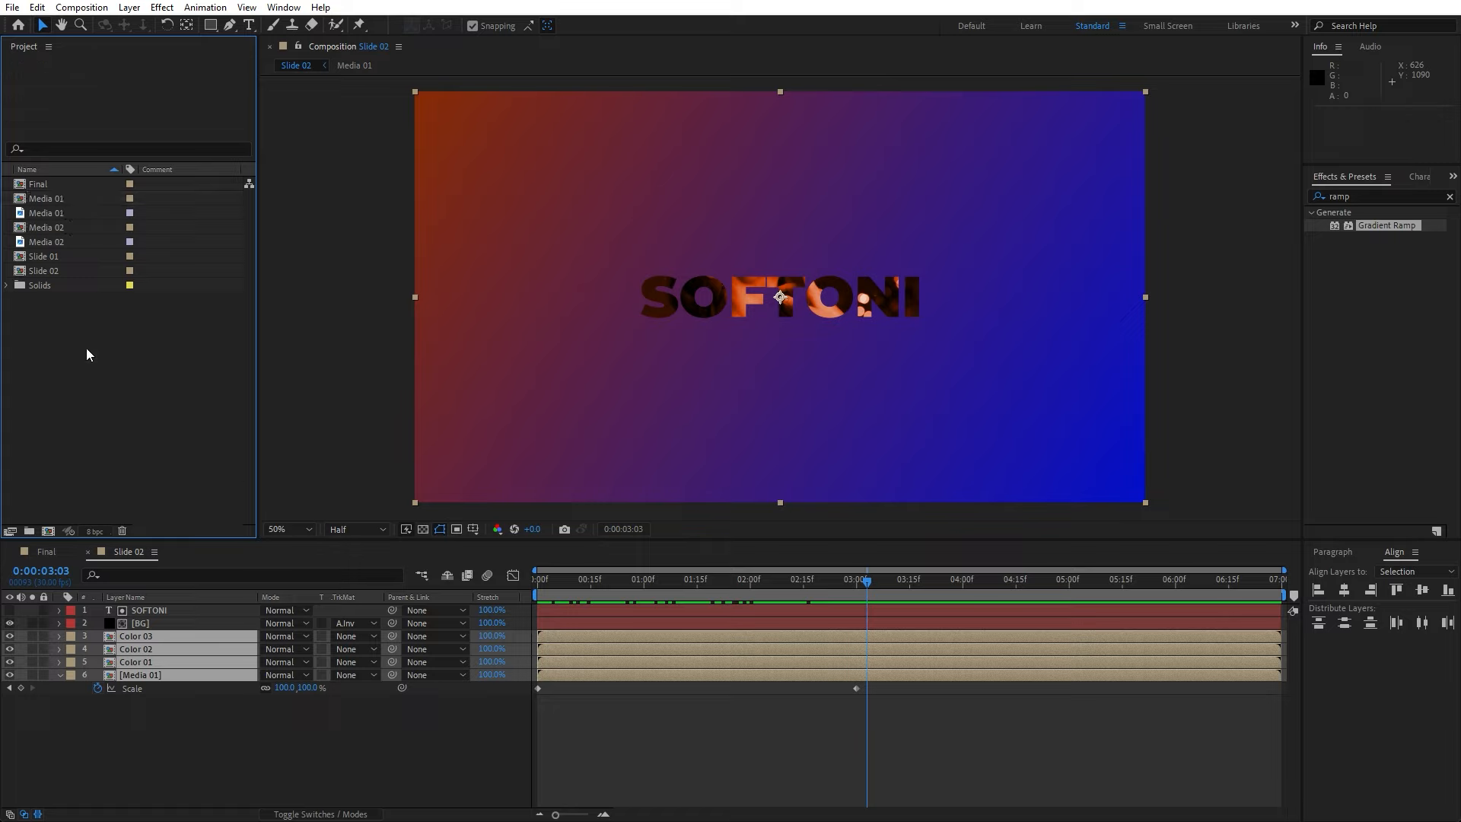
- Replace the source of the four selected Slide 02 layers with the Media 02 composition, checking their source names
{"action": "left_click", "coordinate": [61, 226]}
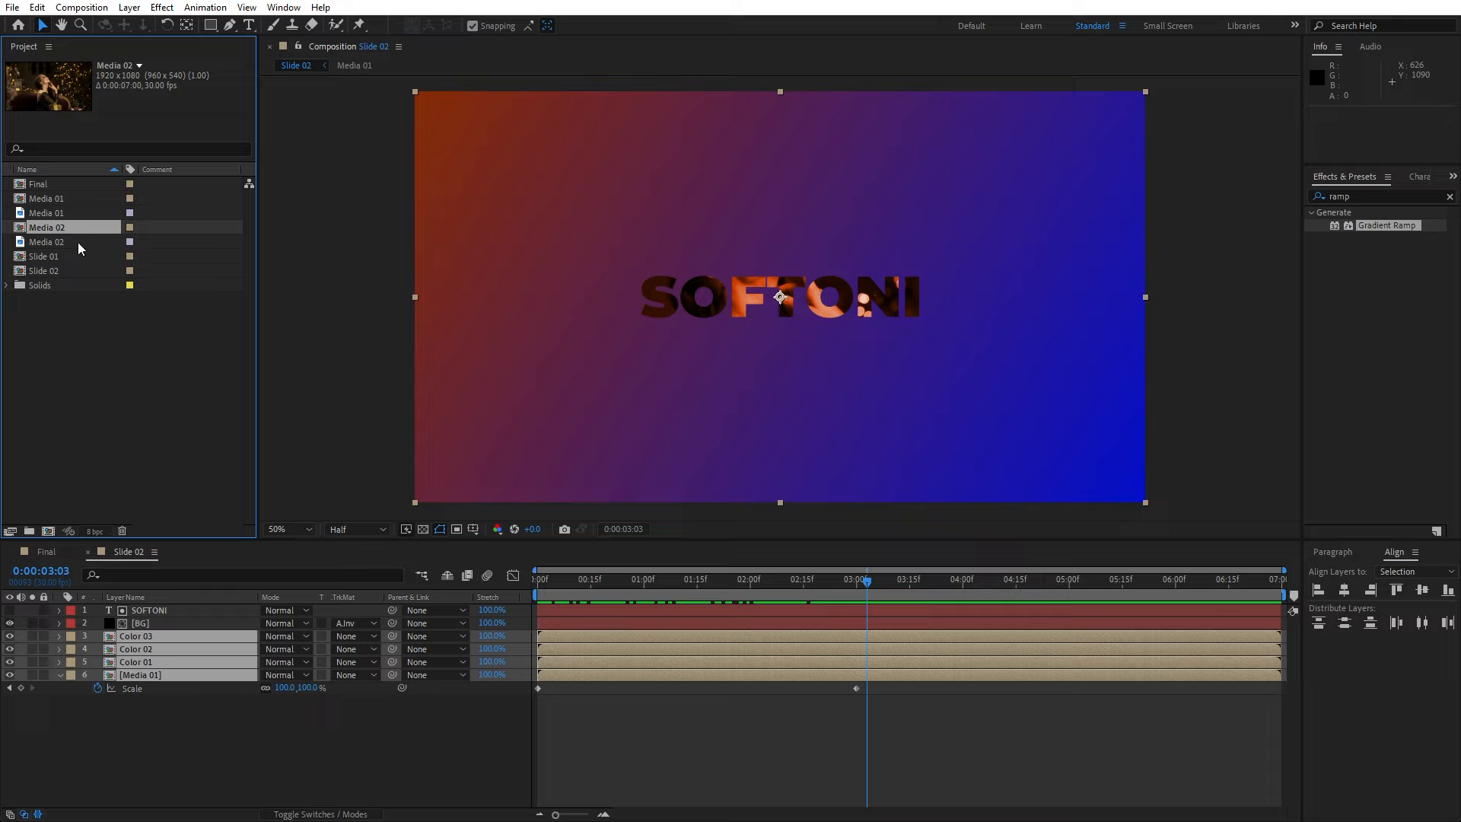
{"action": "left_click_drag", "start_coordinate": [47, 227], "coordinate": [154, 646]}
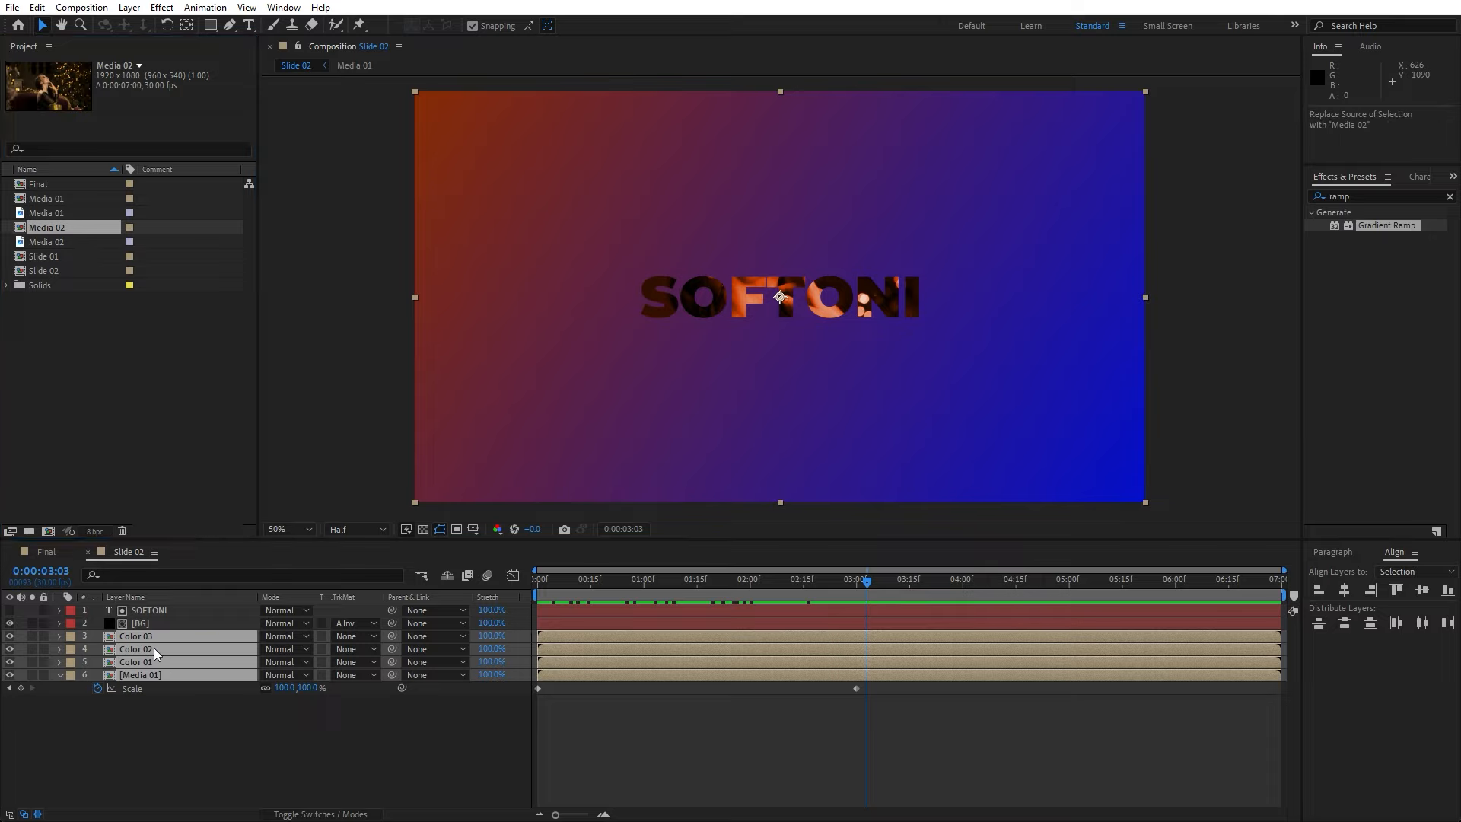
{"action": "left_click", "coordinate": [132, 598]}
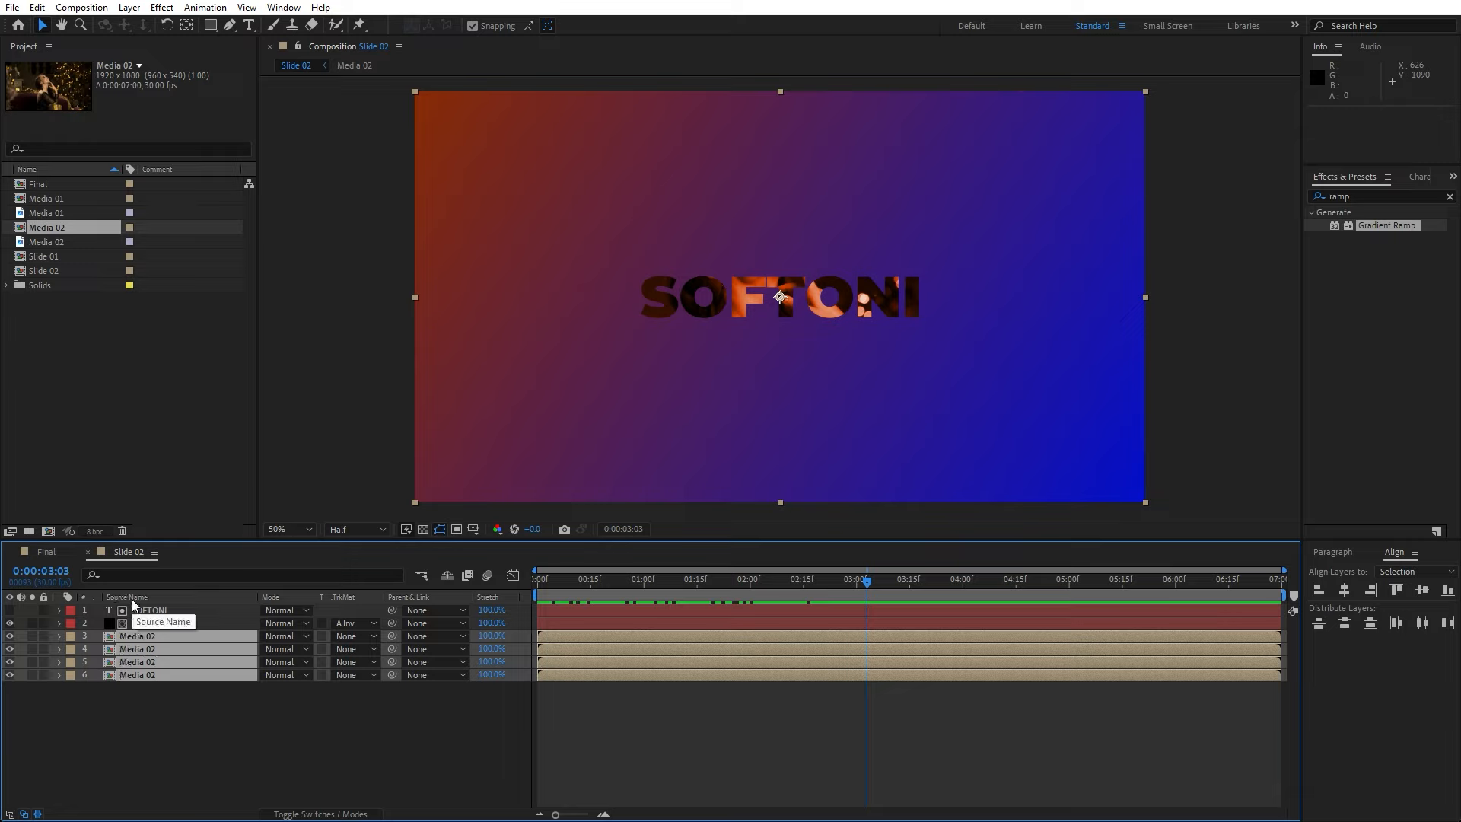
{"action": "left_click", "coordinate": [132, 597]}
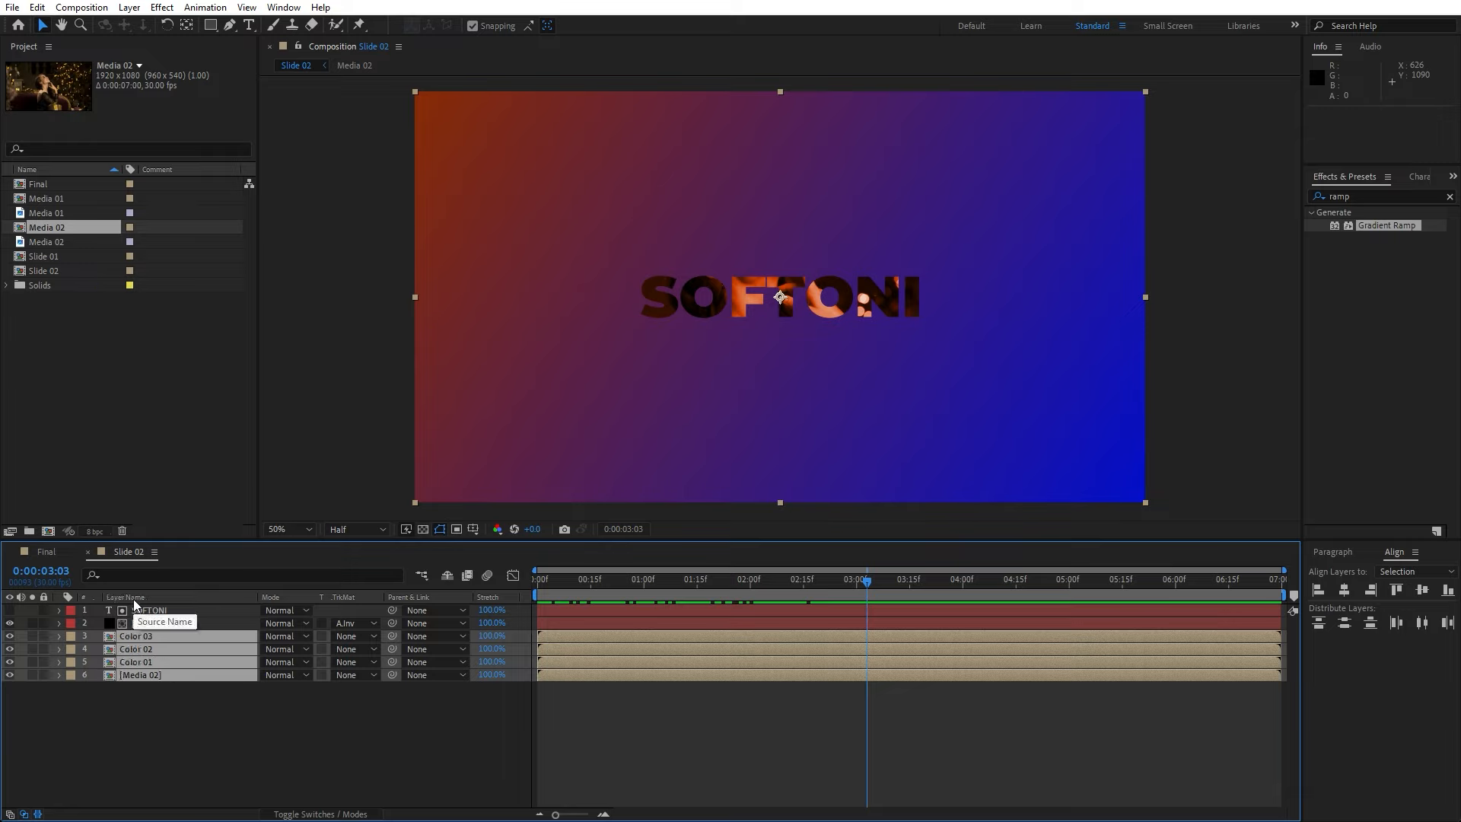
{"action": "left_click", "coordinate": [167, 721]}
- Open the Media 02 composition and replace its Media 01 image with the Media 02 image
{"action": "double_click", "coordinate": [154, 677]}
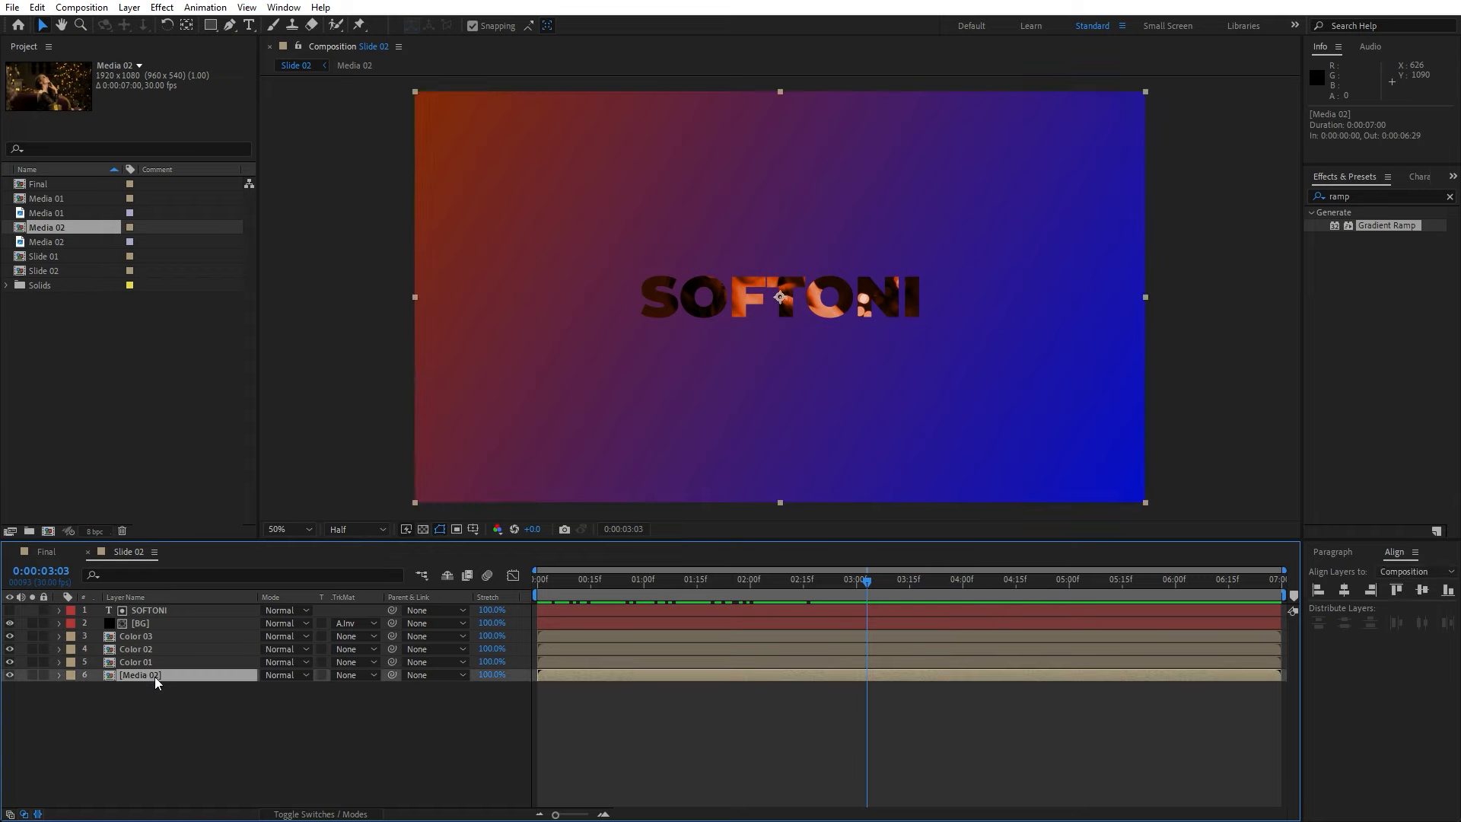
{"action": "left_click", "coordinate": [146, 610]}
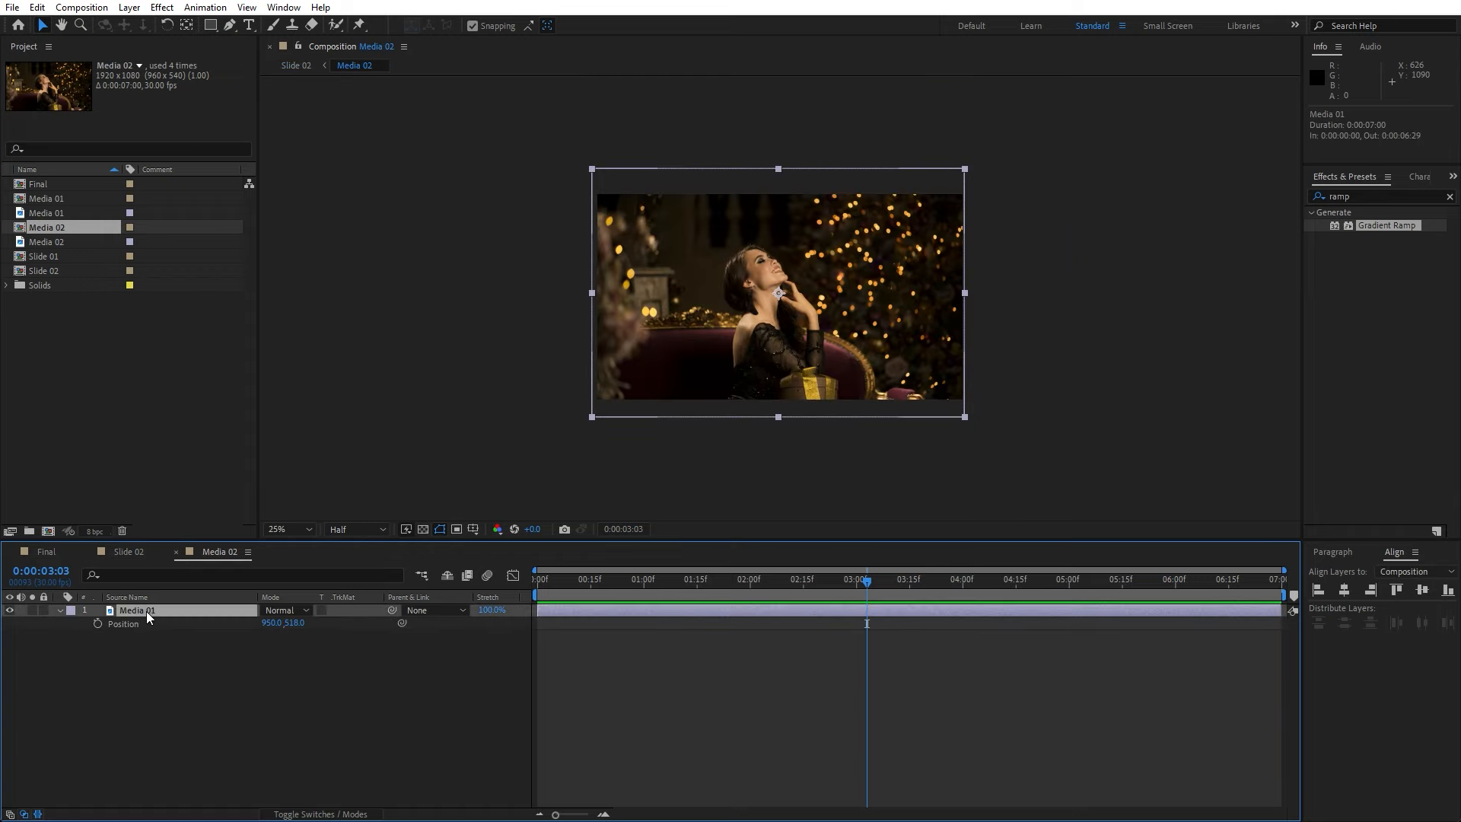
{"action": "left_click", "coordinate": [61, 242]}
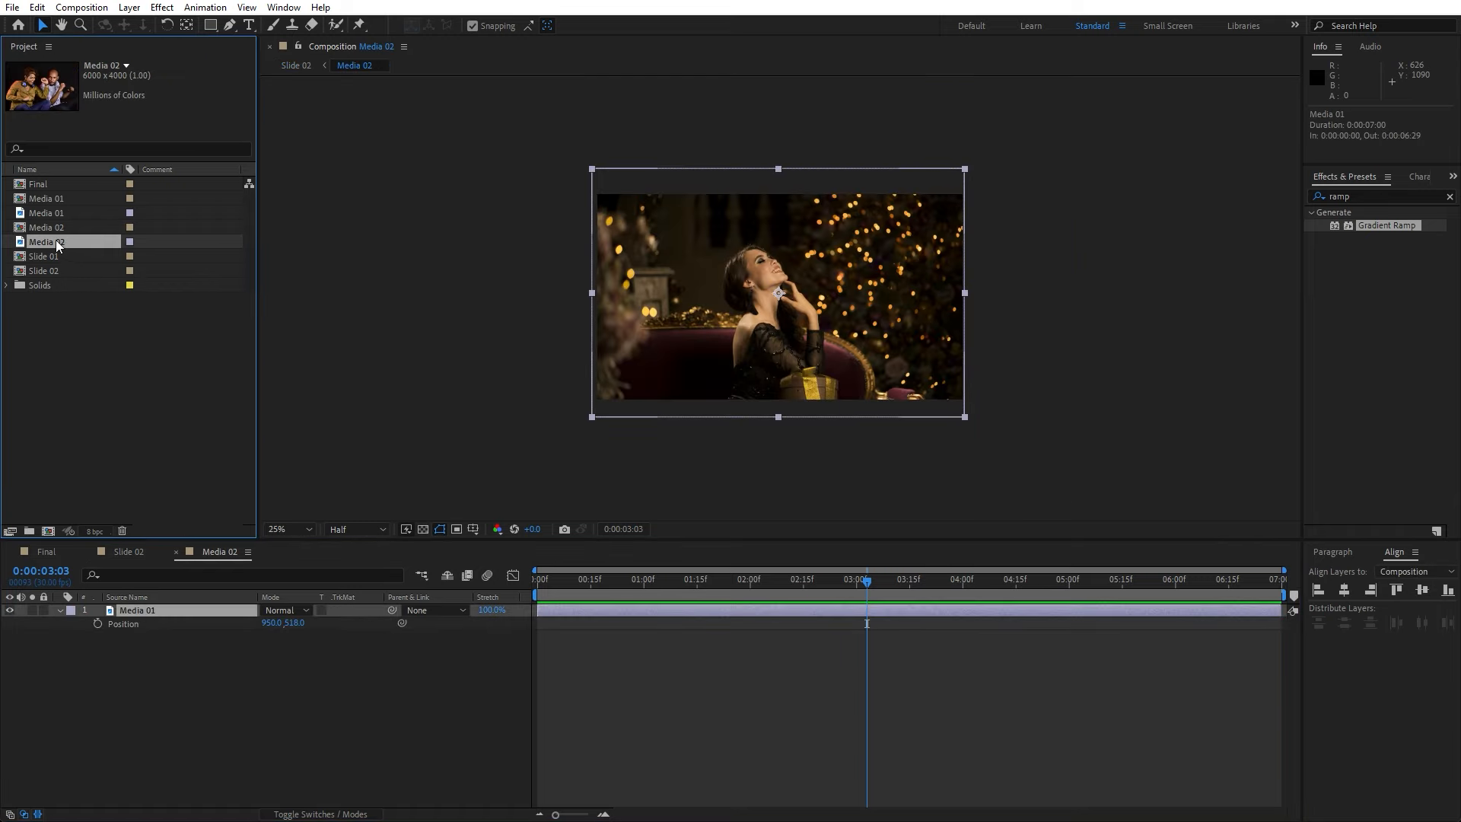
{"action": "left_click_drag", "start_coordinate": [59, 242], "coordinate": [160, 609]}
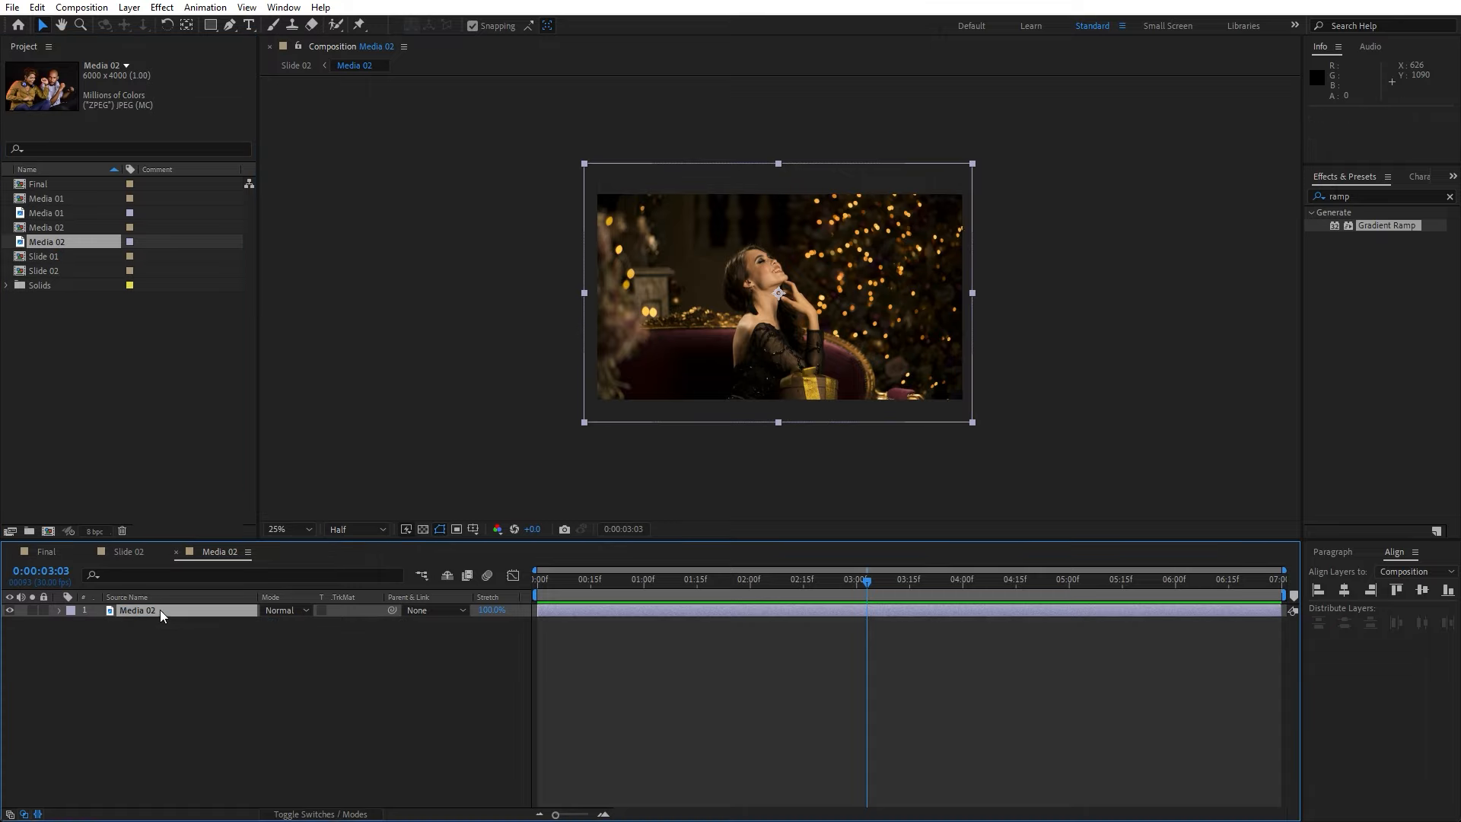
- Add the Slide 02 composition above Slide 01 in Final and shift it to start at 4 seconds
{"action": "left_click", "coordinate": [47, 551]}
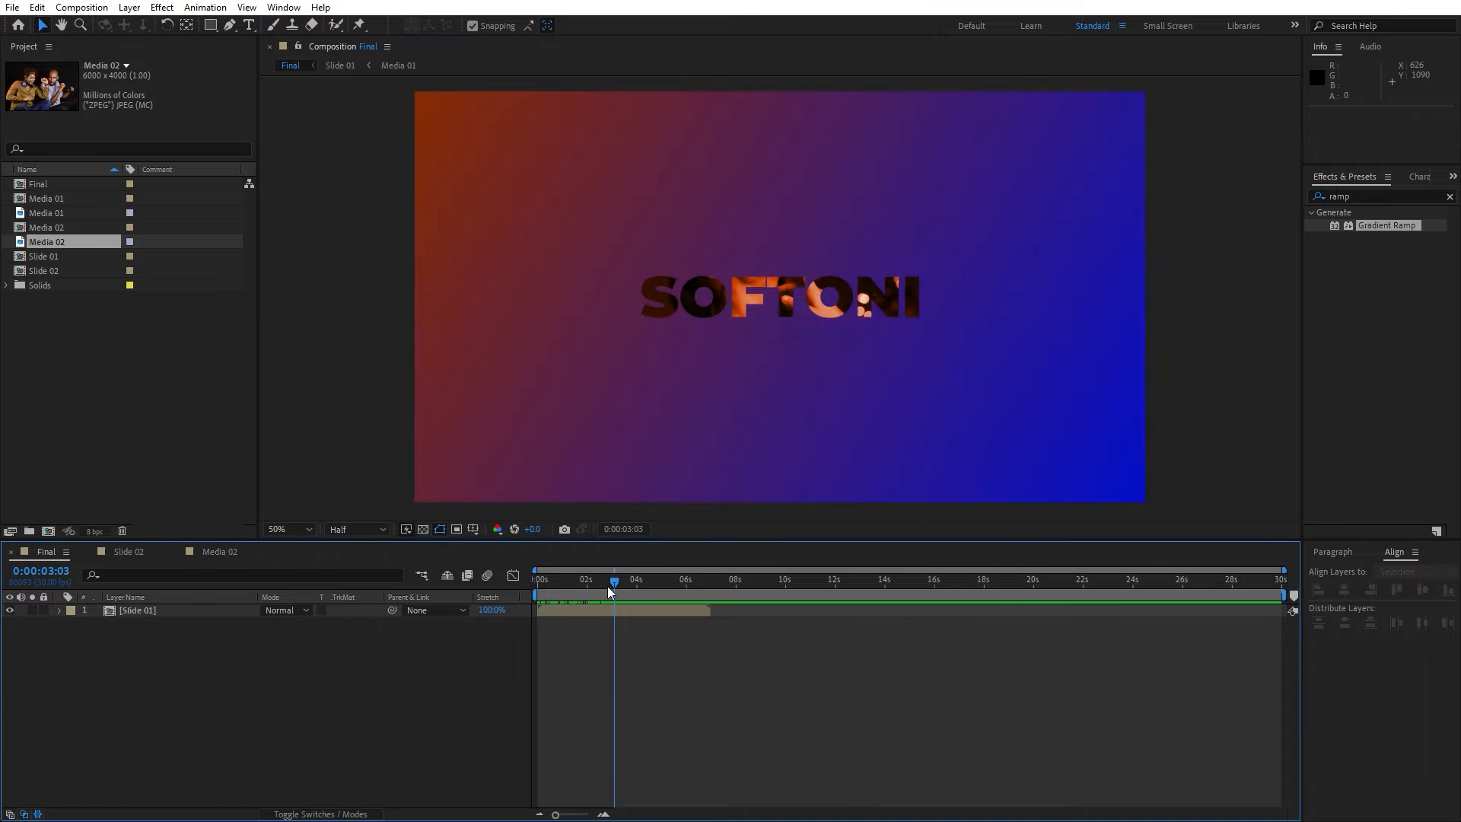
{"action": "mouse_move", "coordinate": [607, 586]}
{"action": "left_mouse_down"}
{"action": "mouse_move", "coordinate": [554, 586]}
{"action": "mouse_move", "coordinate": [605, 586]}
{"action": "mouse_move", "coordinate": [592, 586]}
{"action": "left_mouse_up"}
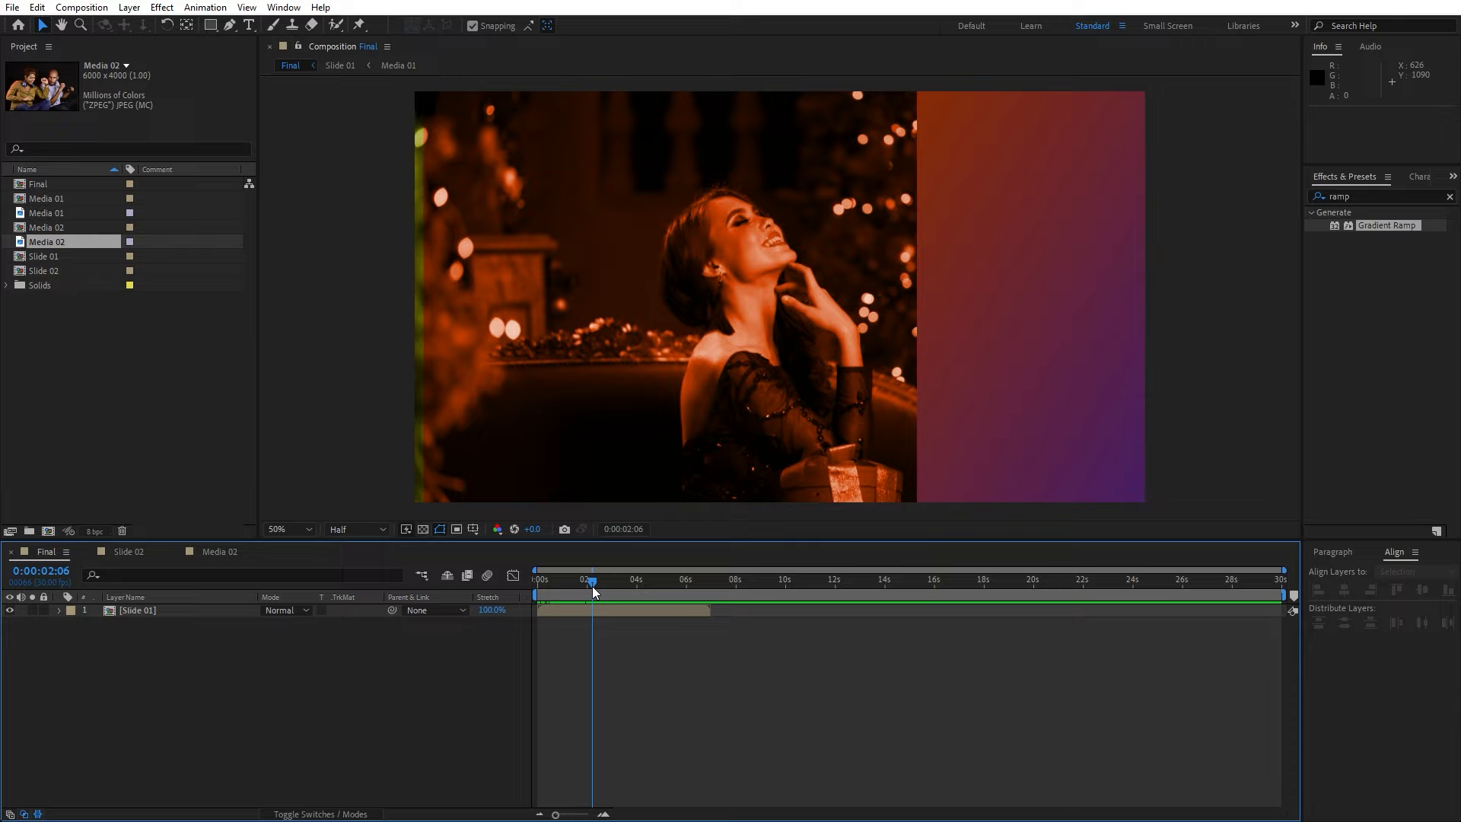
{"action": "left_click_drag", "start_coordinate": [40, 270], "coordinate": [198, 605]}
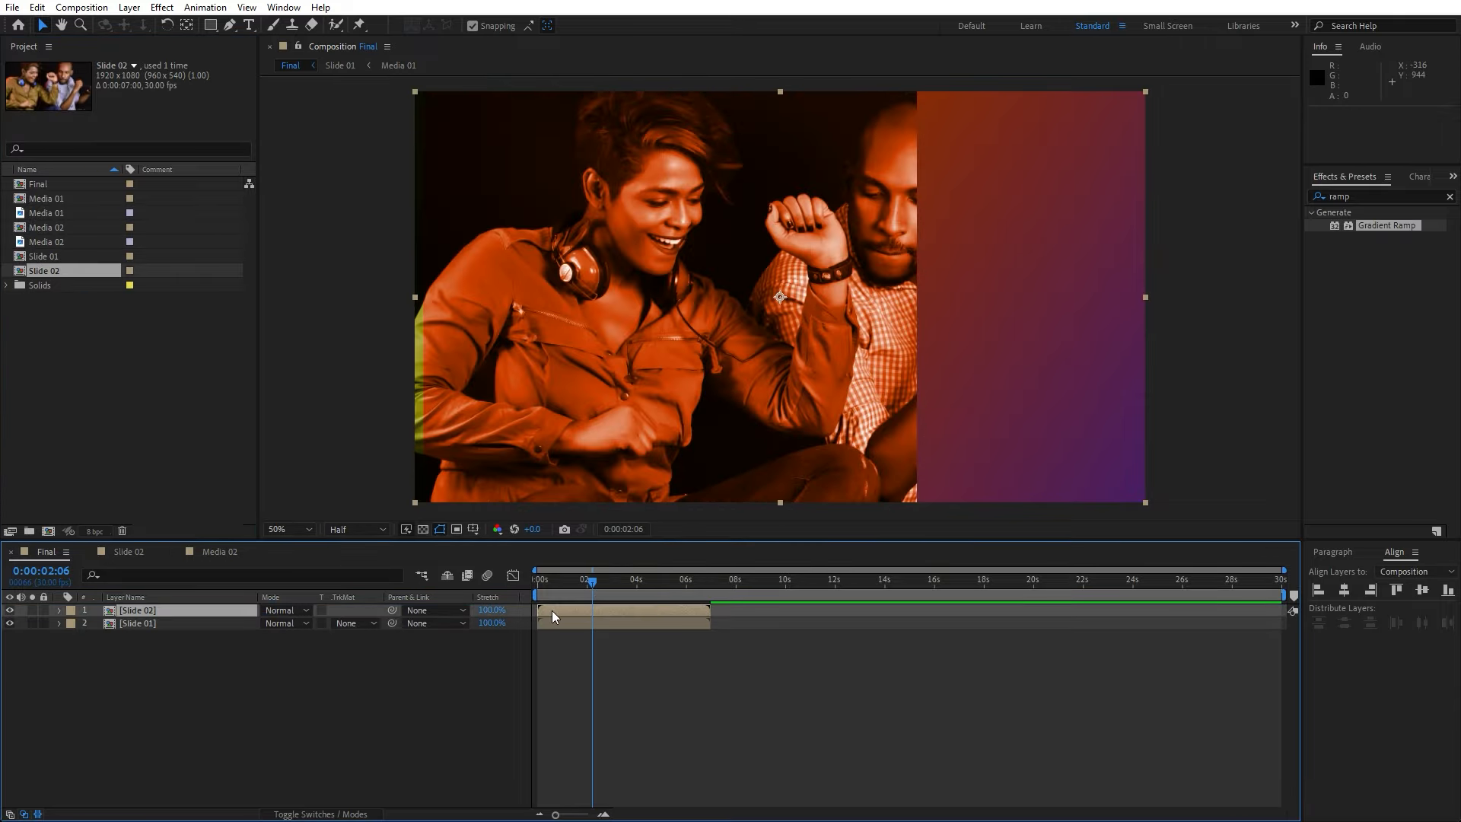
{"action": "left_click_drag", "start_coordinate": [551, 610], "coordinate": [627, 586]}
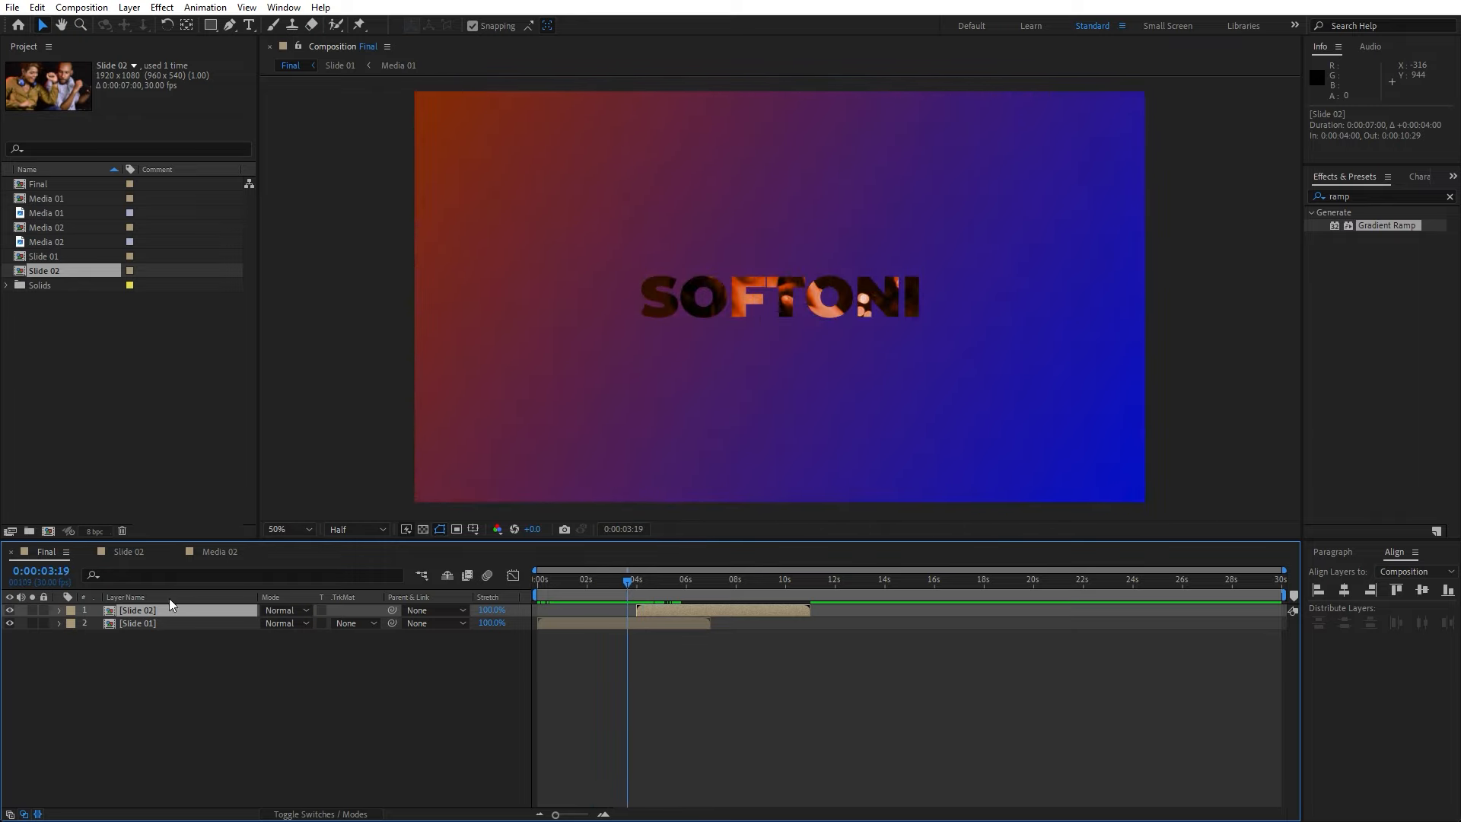
- Set Slide 02's horizontal position to -973 beside Slide 01 and shift its layer to start just before 3 seconds
{"action": "left_click", "coordinate": [677, 578]}
{"action": "key", "text": "p"}
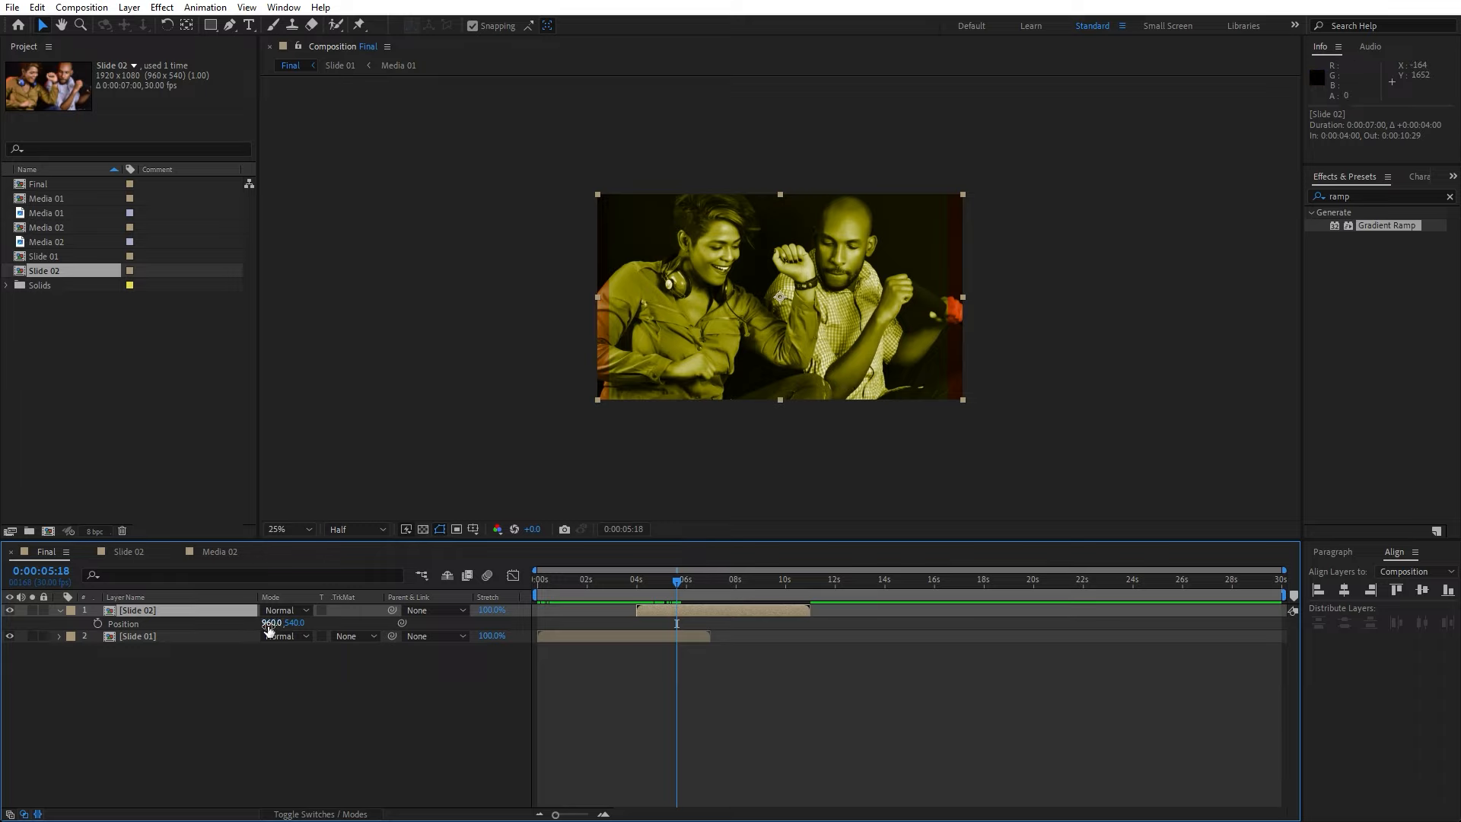
{"action": "left_click_drag", "start_coordinate": [272, 622], "coordinate": [229, 624]}
{"action": "left_click", "coordinate": [626, 578]}
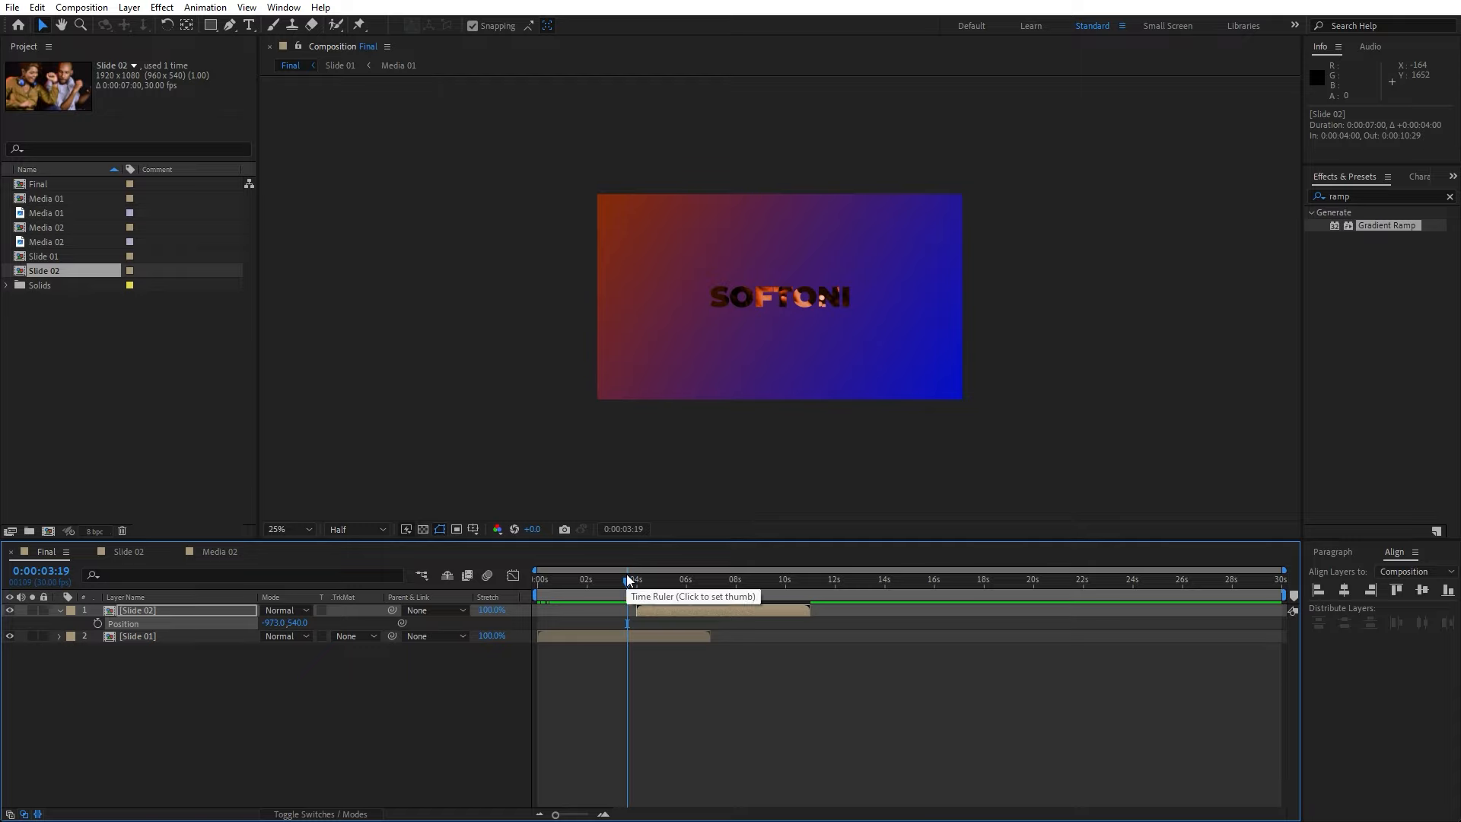
{"action": "left_click", "coordinate": [167, 636]}
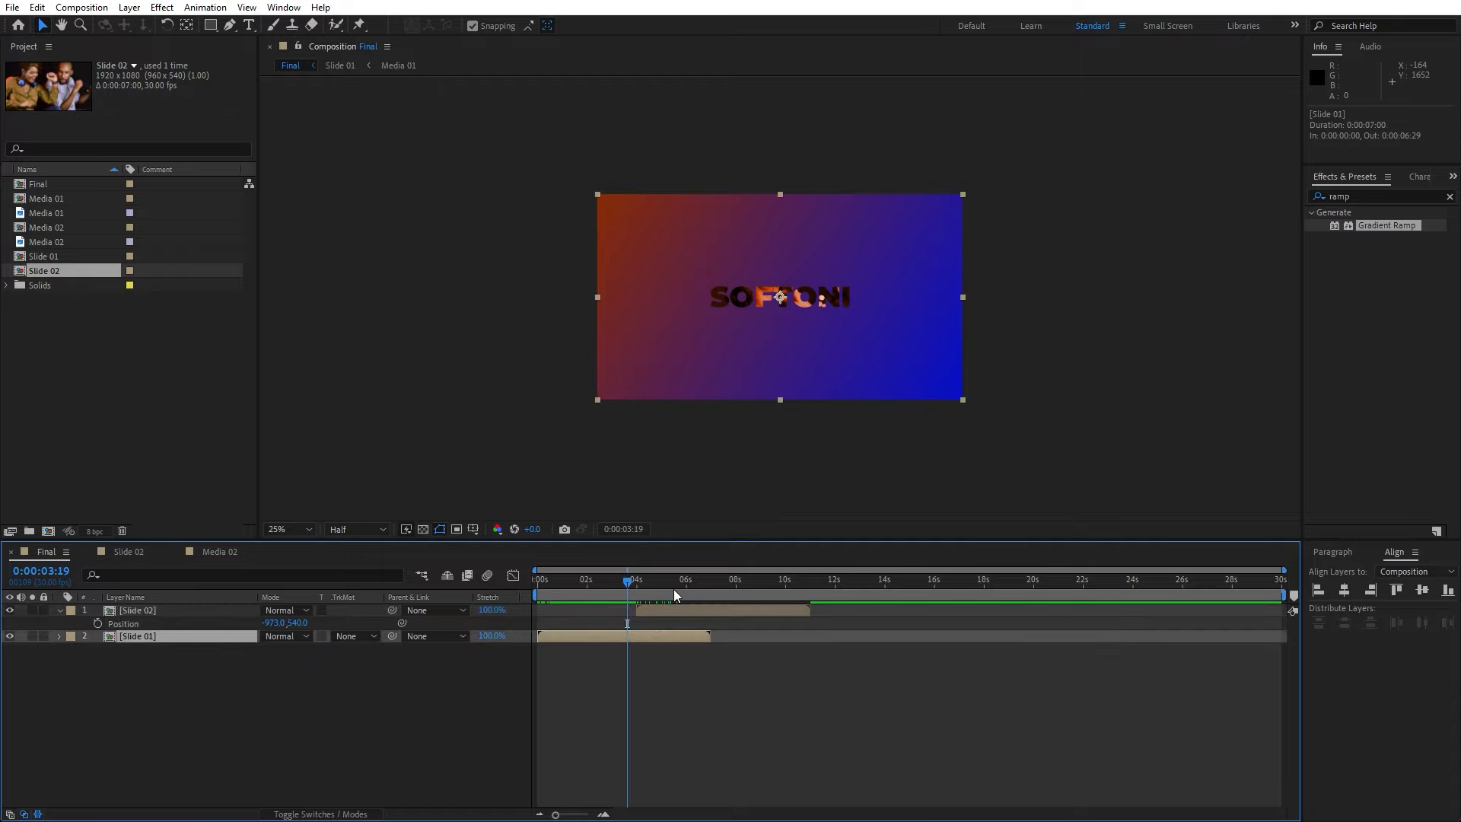
{"action": "left_click_drag", "start_coordinate": [625, 588], "coordinate": [656, 636]}
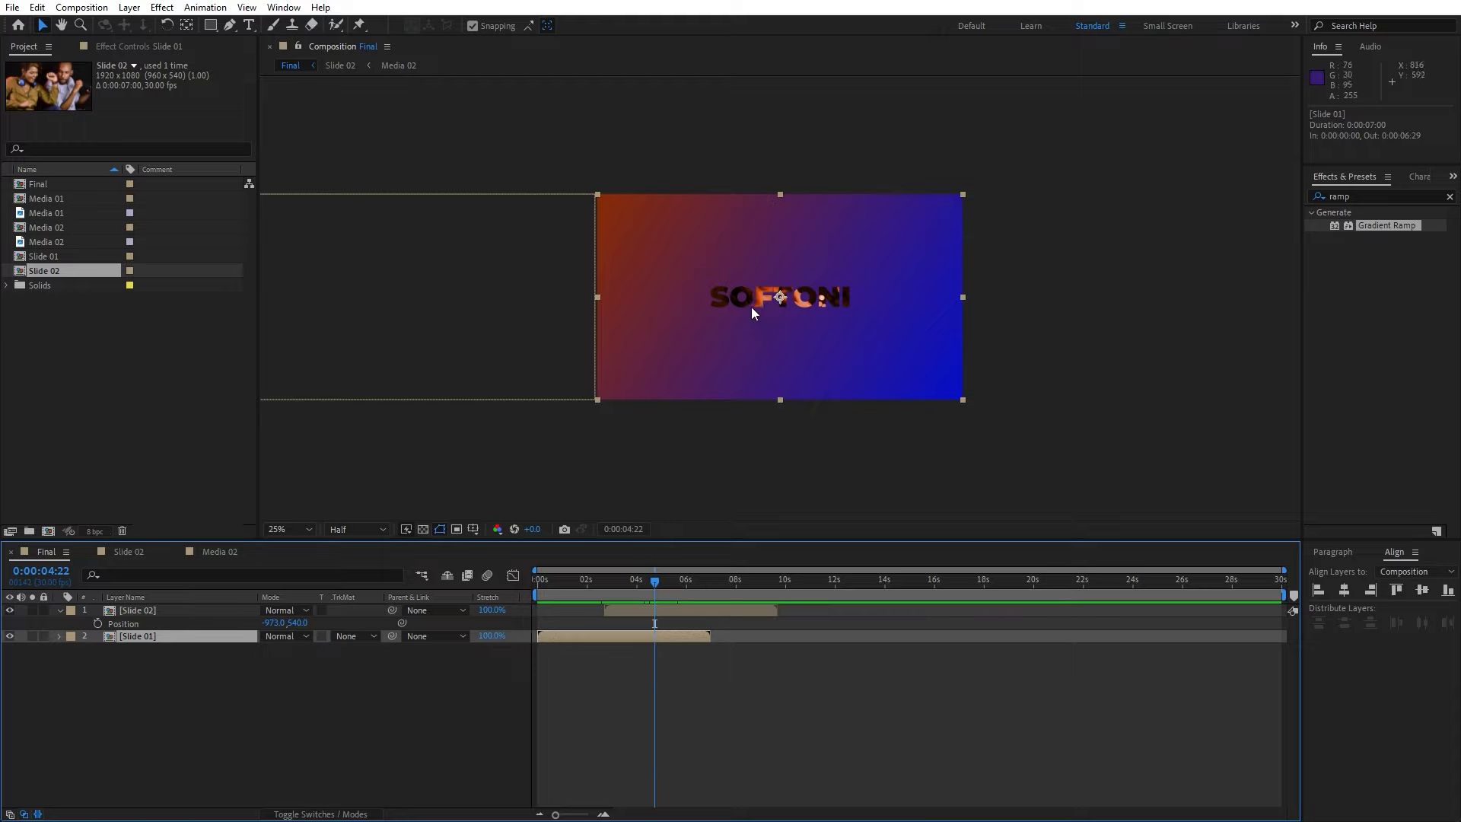
- In the Slide 01 composition, copy the SOFTONI layer's two Position keyframes to 3:16 and time-reverse the pasted pair
{"action": "double_click", "coordinate": [149, 638]}
{"action": "left_click", "coordinate": [149, 613]}
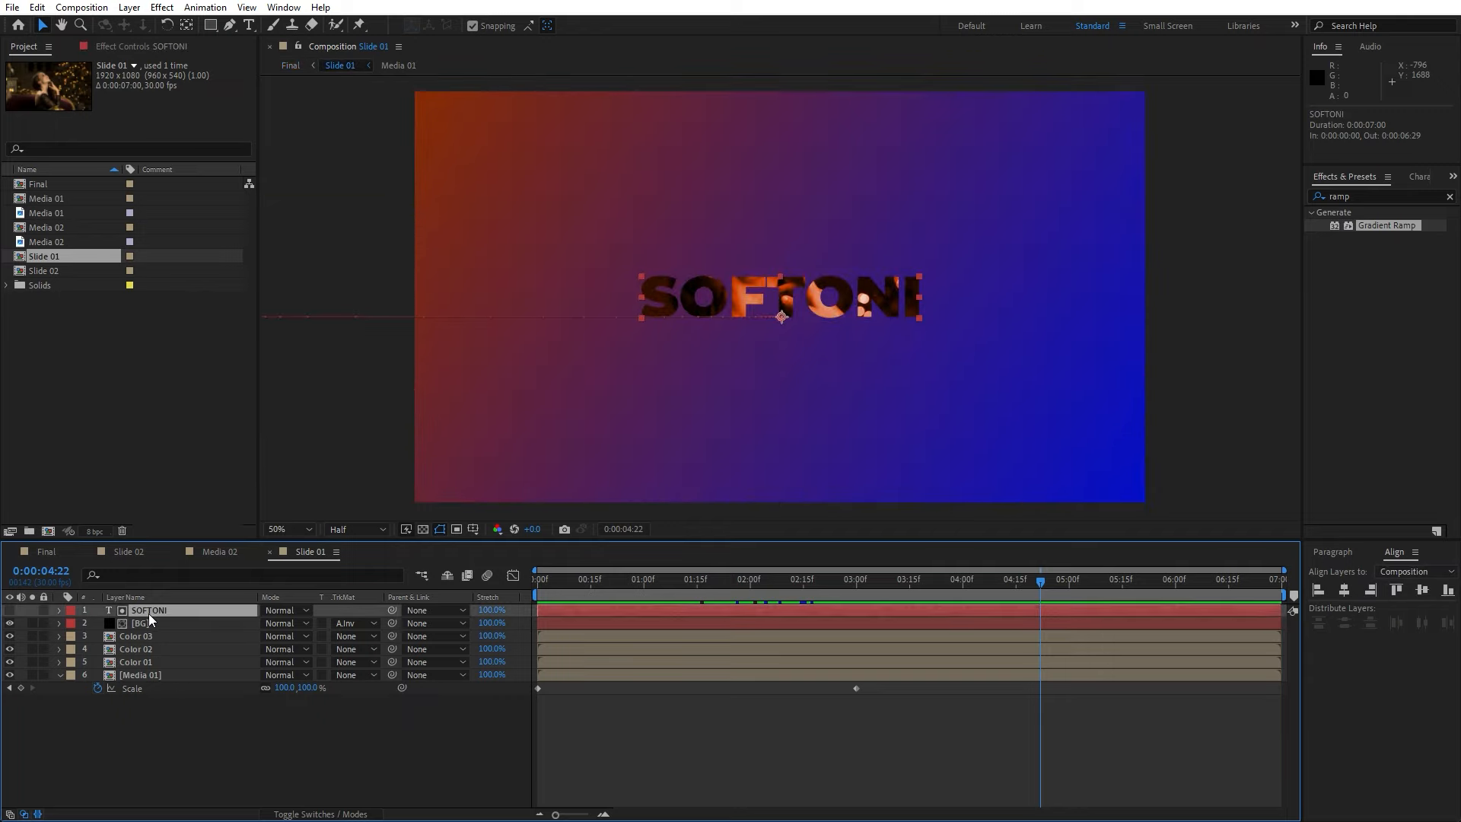
{"action": "key", "text": "p"}
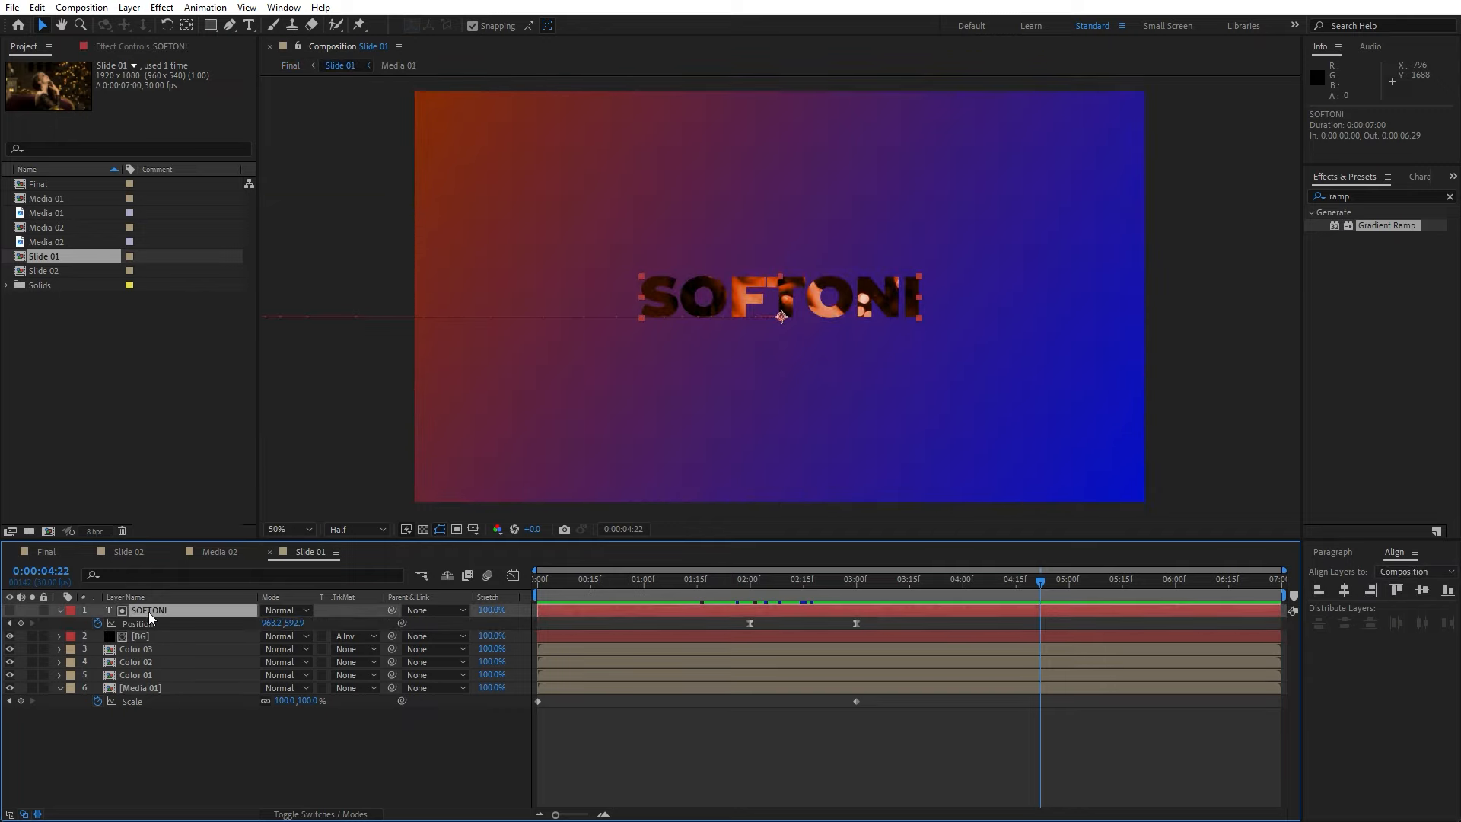
{"action": "left_click_drag", "start_coordinate": [892, 624], "coordinate": [692, 631]}
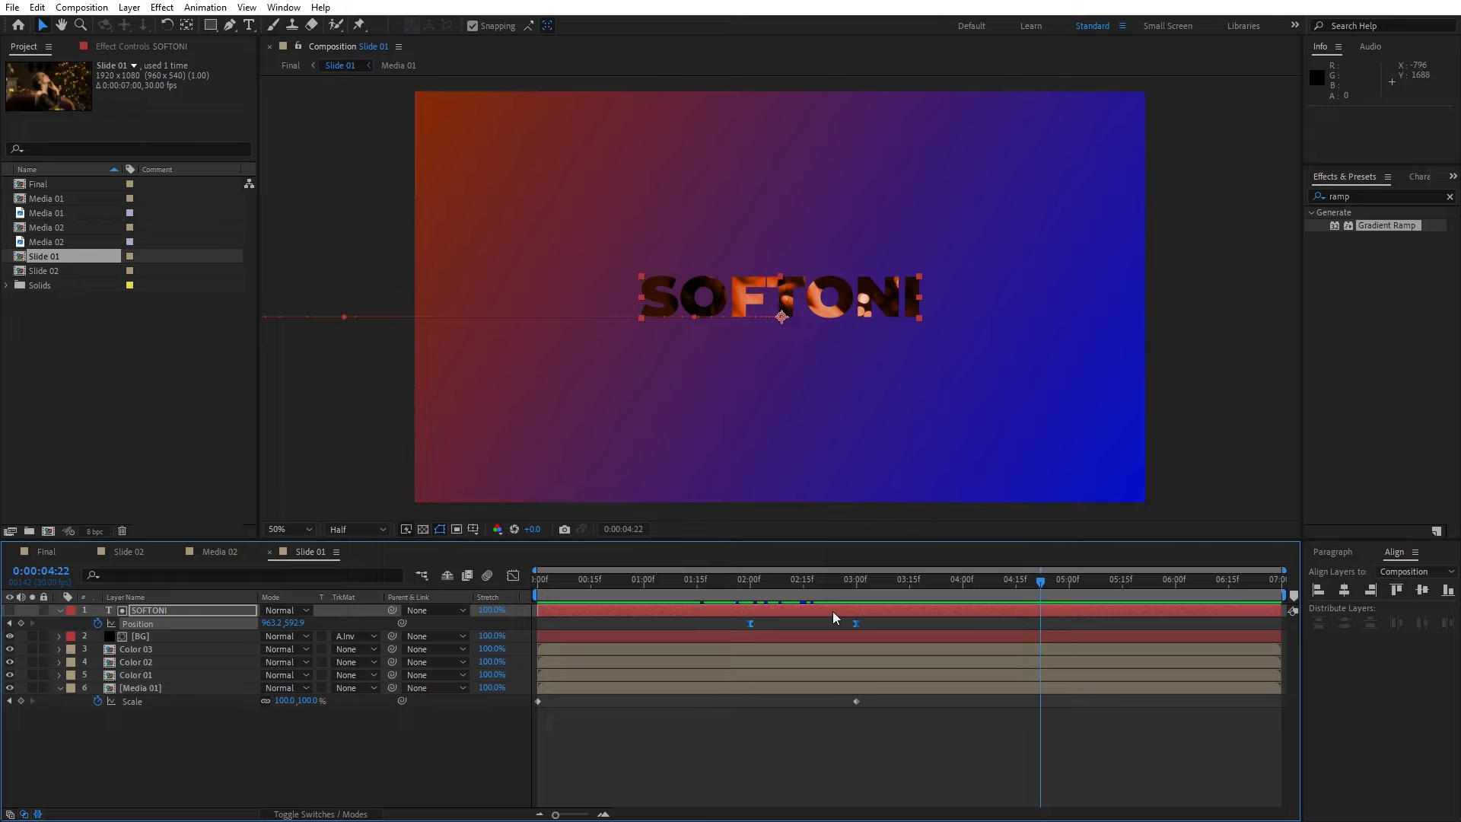
{"action": "key", "text": "ctrl+c"}
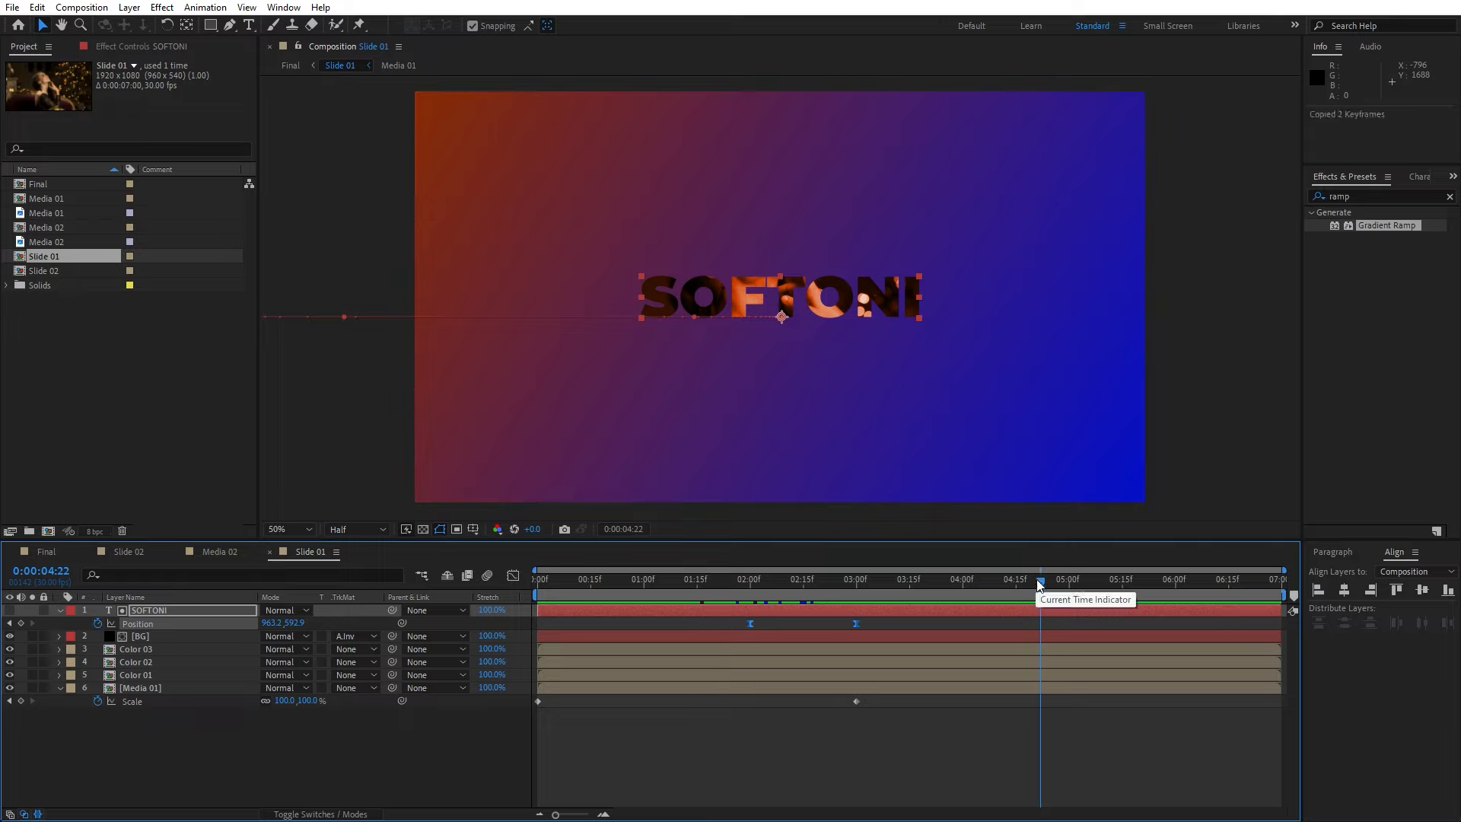
{"action": "left_click_drag", "start_coordinate": [1040, 581], "coordinate": [909, 583]}
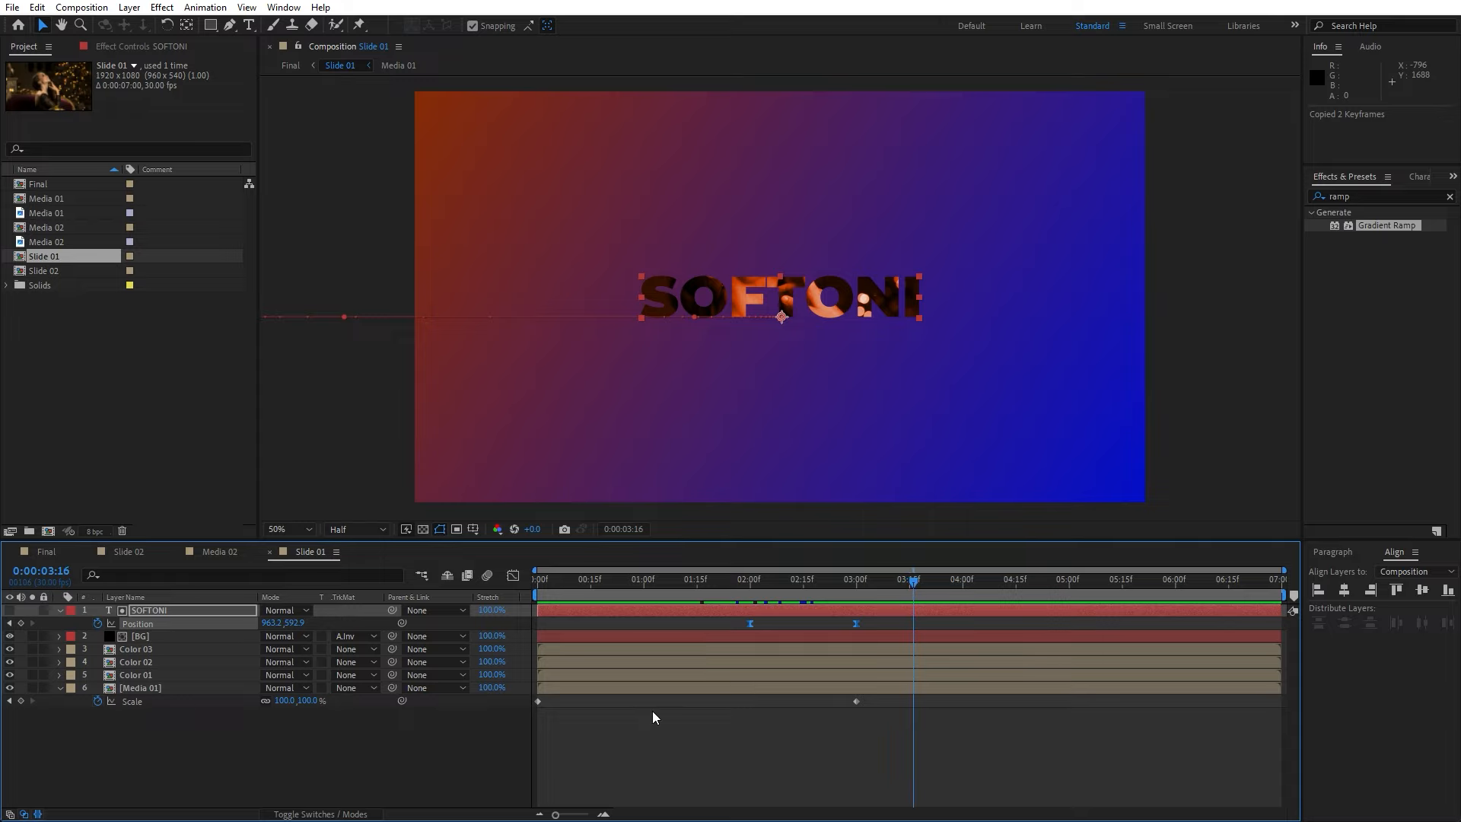
{"action": "key", "text": "ctrl+v"}
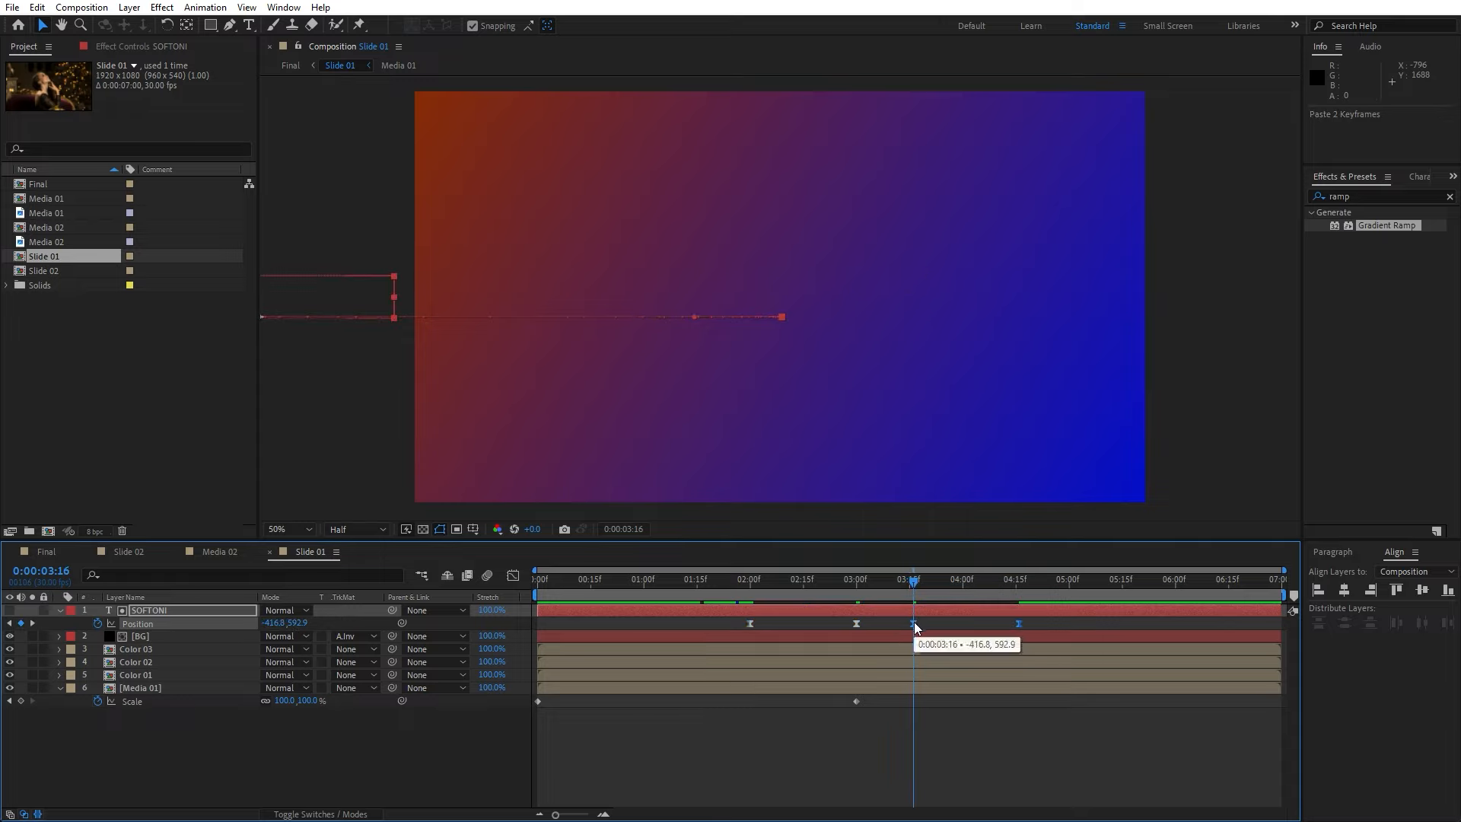
{"action": "right_click", "coordinate": [915, 622]}
{"action": "mouse_move", "coordinate": [1049, 610]}
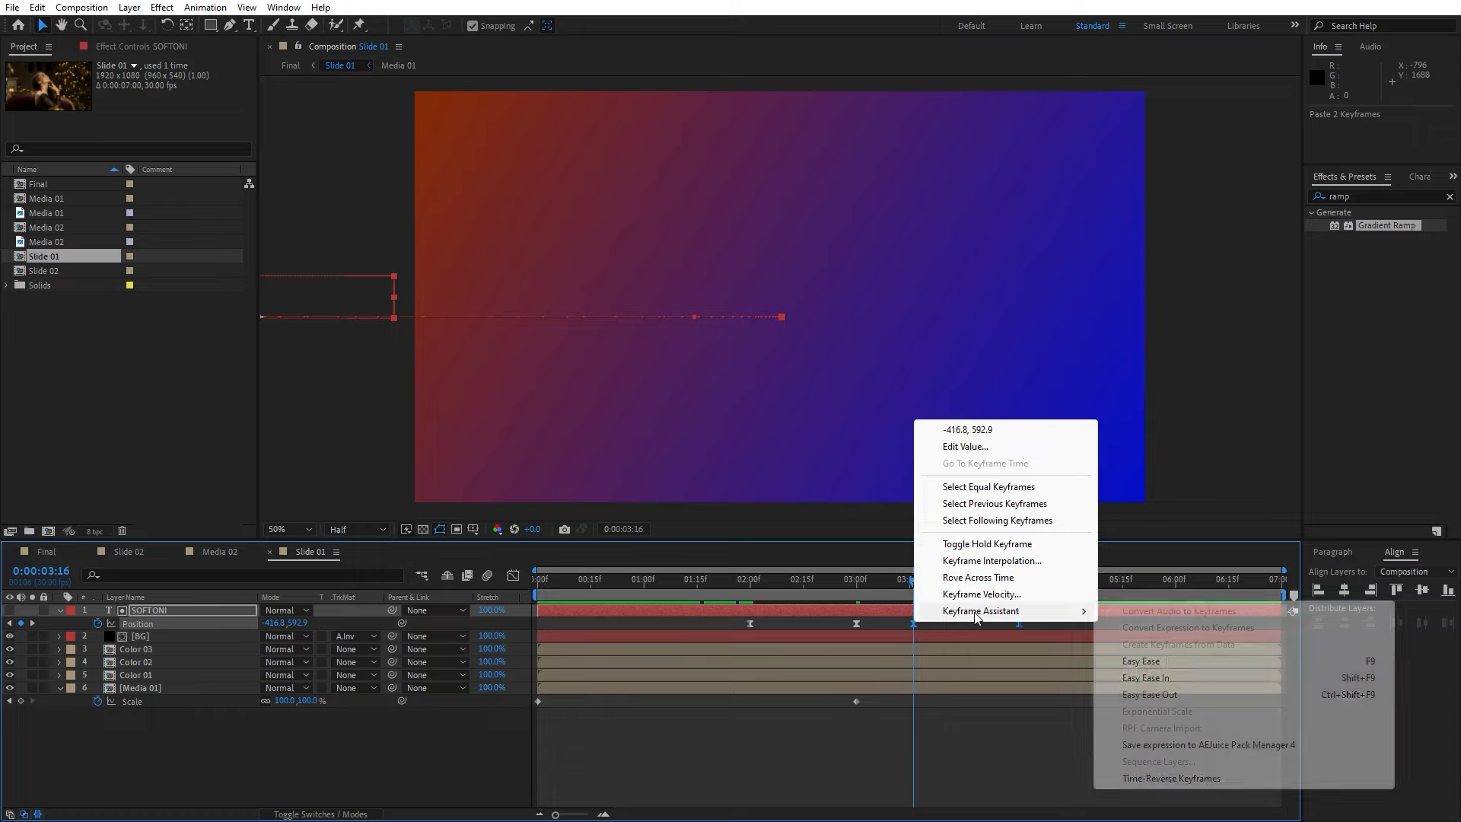
{"action": "left_click", "coordinate": [1144, 779]}
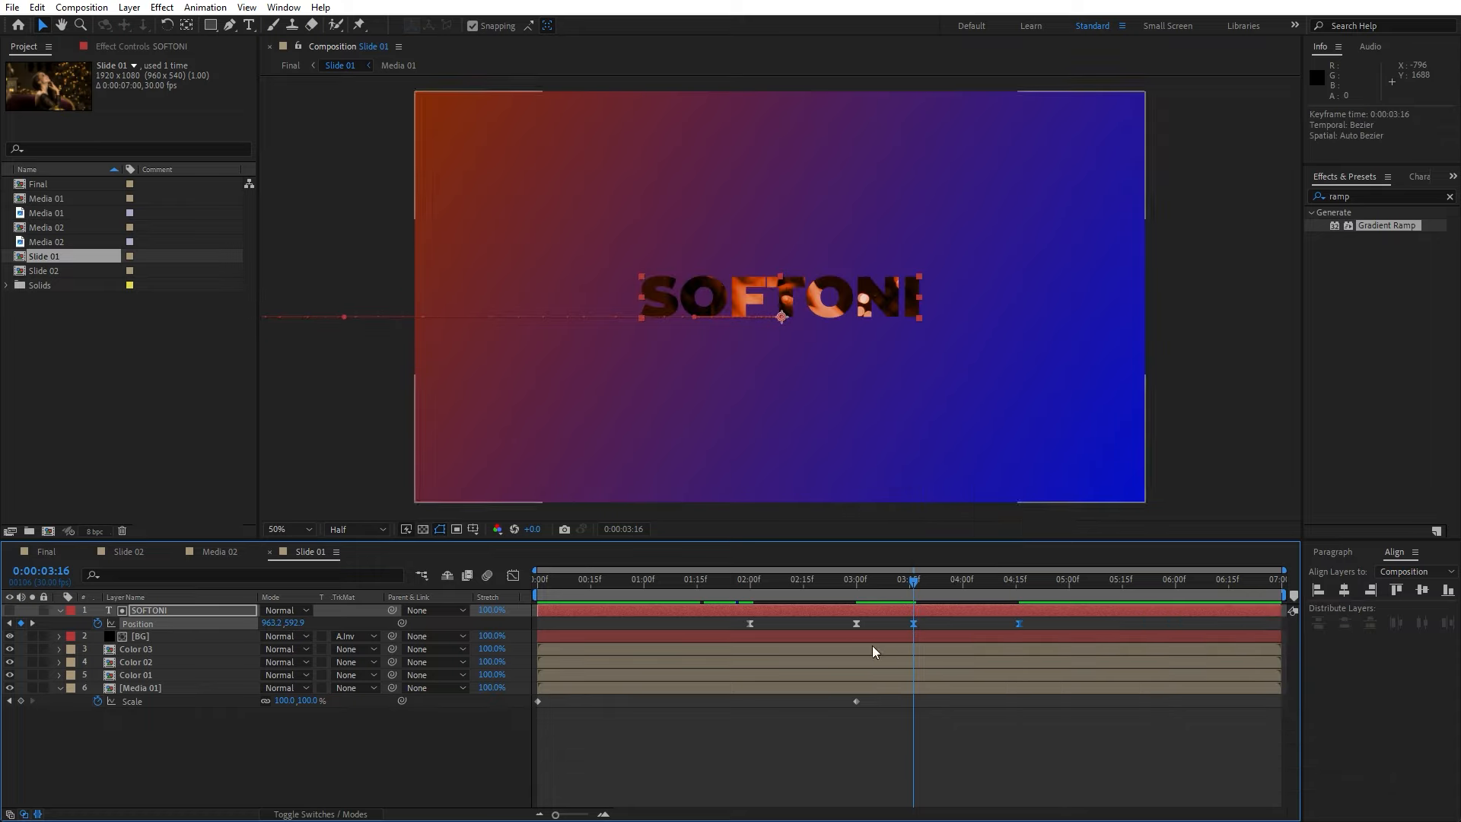
- Copy the BG layer's two Position keyframes to 3:16, time-reverse the pasted pair, and collapse the BG and SOFTONI properties
{"action": "left_click", "coordinate": [155, 637]}
{"action": "key", "text": "p"}
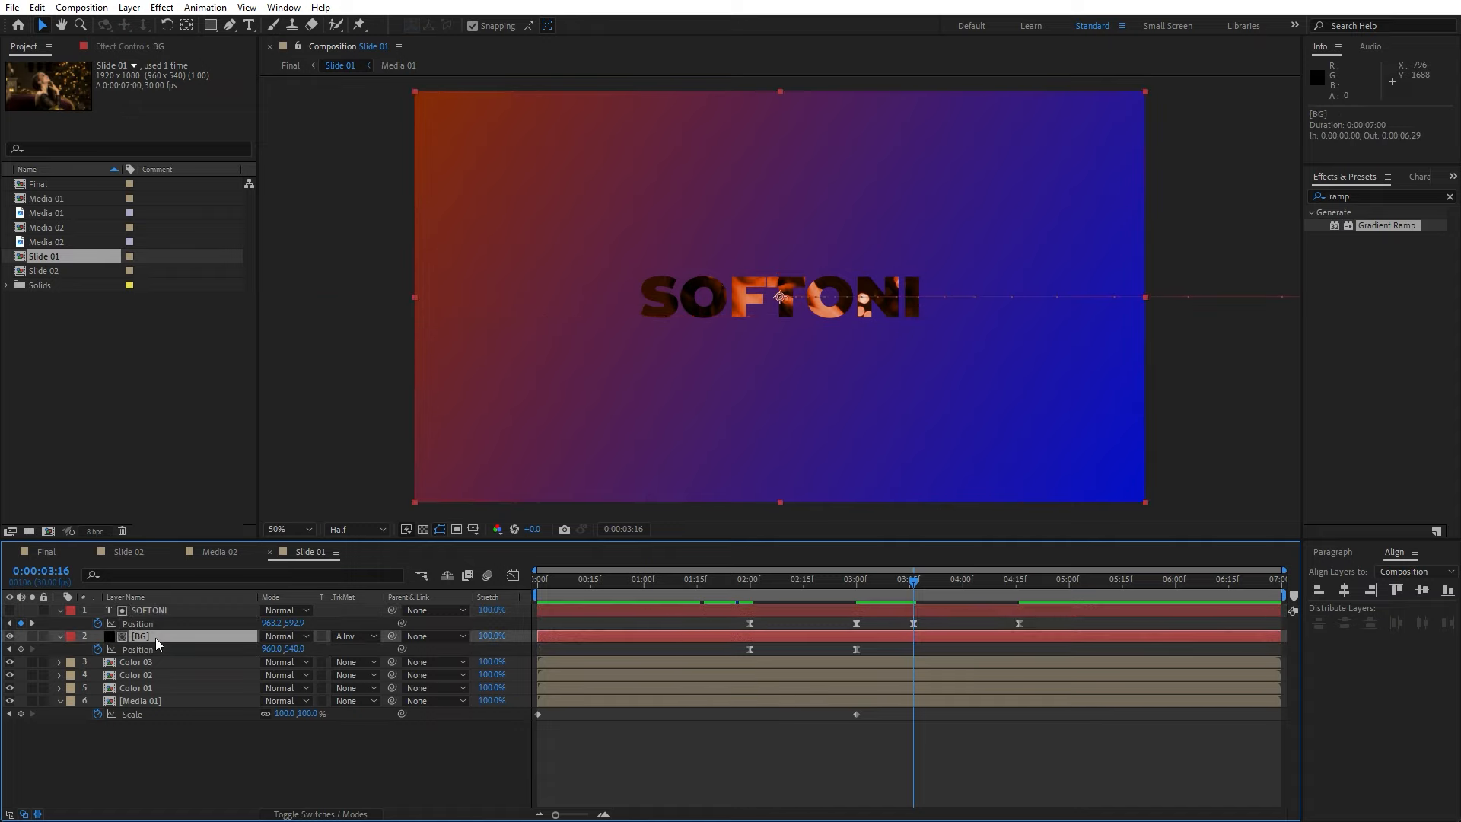
{"action": "left_click_drag", "start_coordinate": [875, 645], "coordinate": [685, 659]}
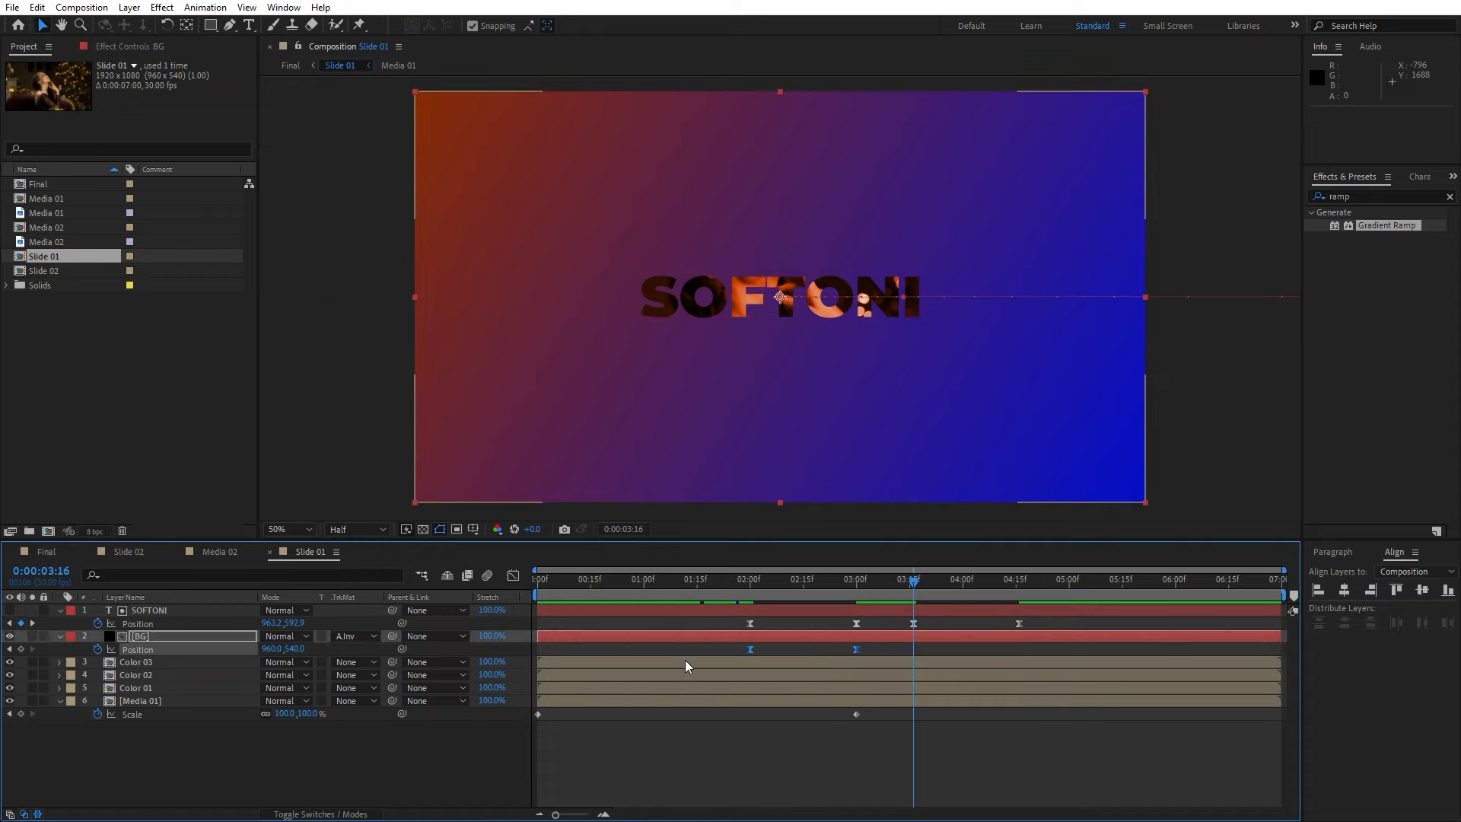
{"action": "key", "text": "ctrl+c"}
{"action": "key", "text": "ctrl+v"}
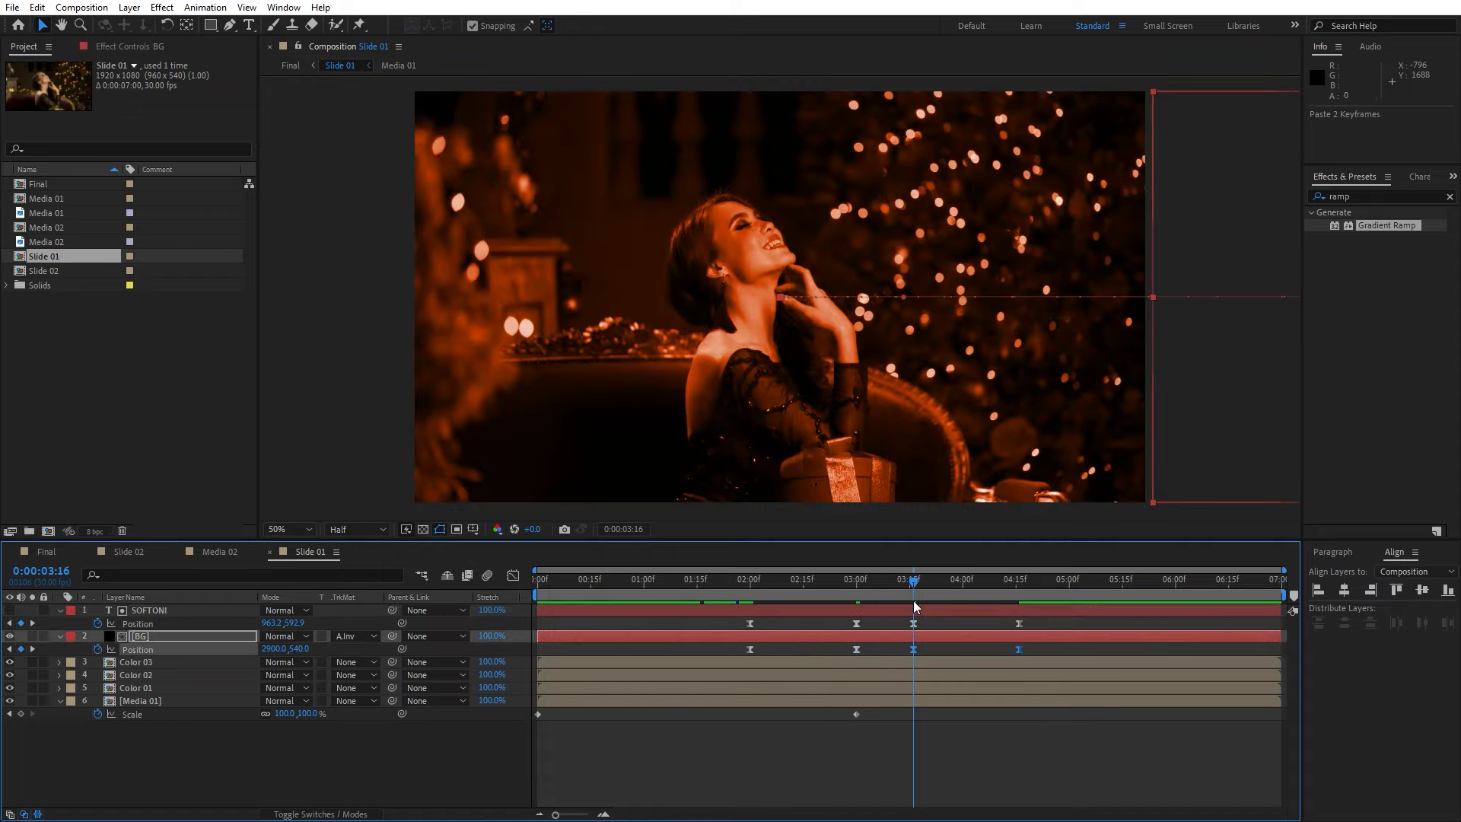
{"action": "right_click", "coordinate": [913, 650]}
{"action": "mouse_move", "coordinate": [963, 638]}
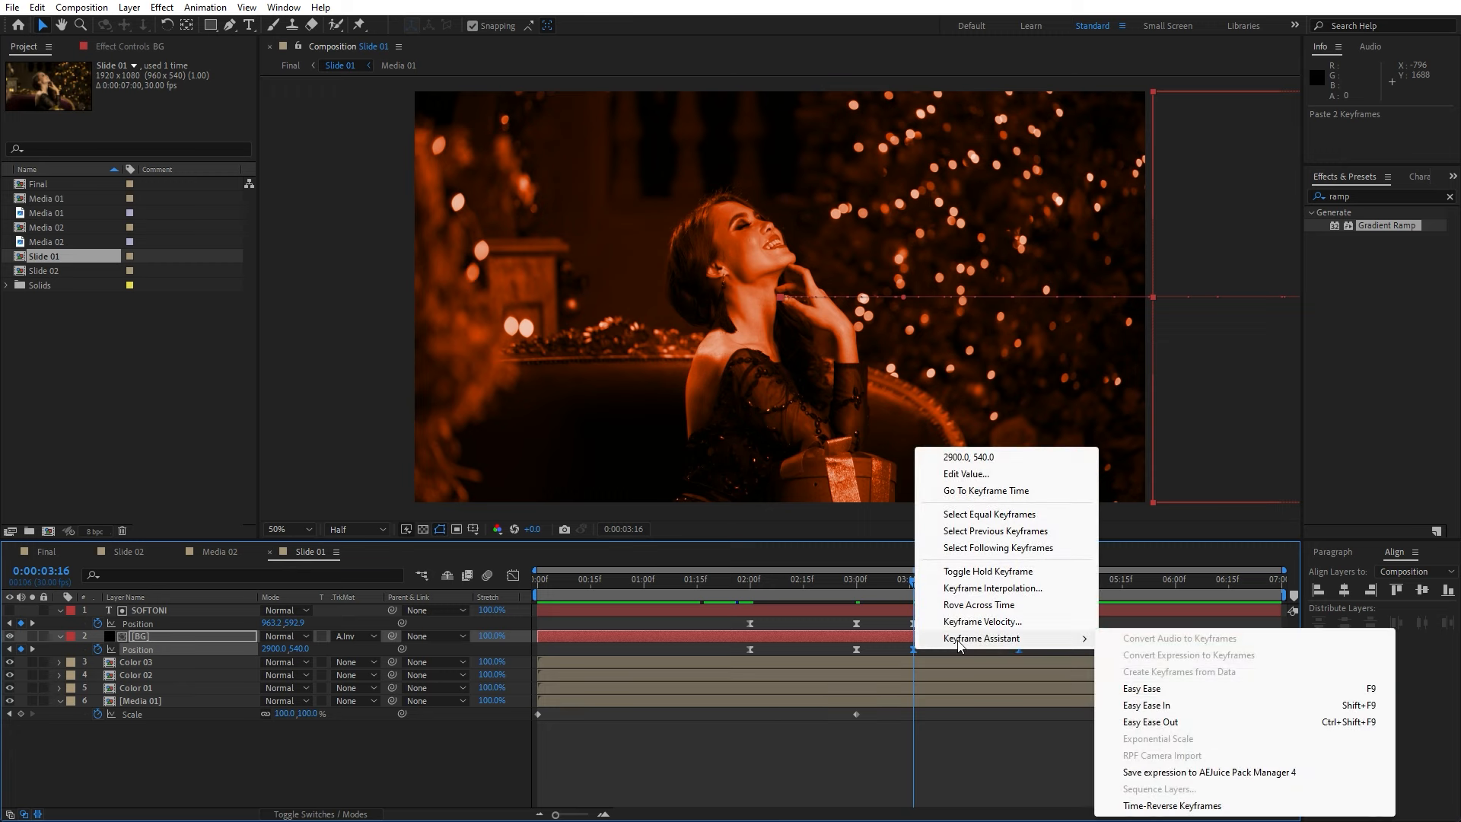
{"action": "left_click", "coordinate": [1168, 806]}
{"action": "left_click", "coordinate": [60, 610]}
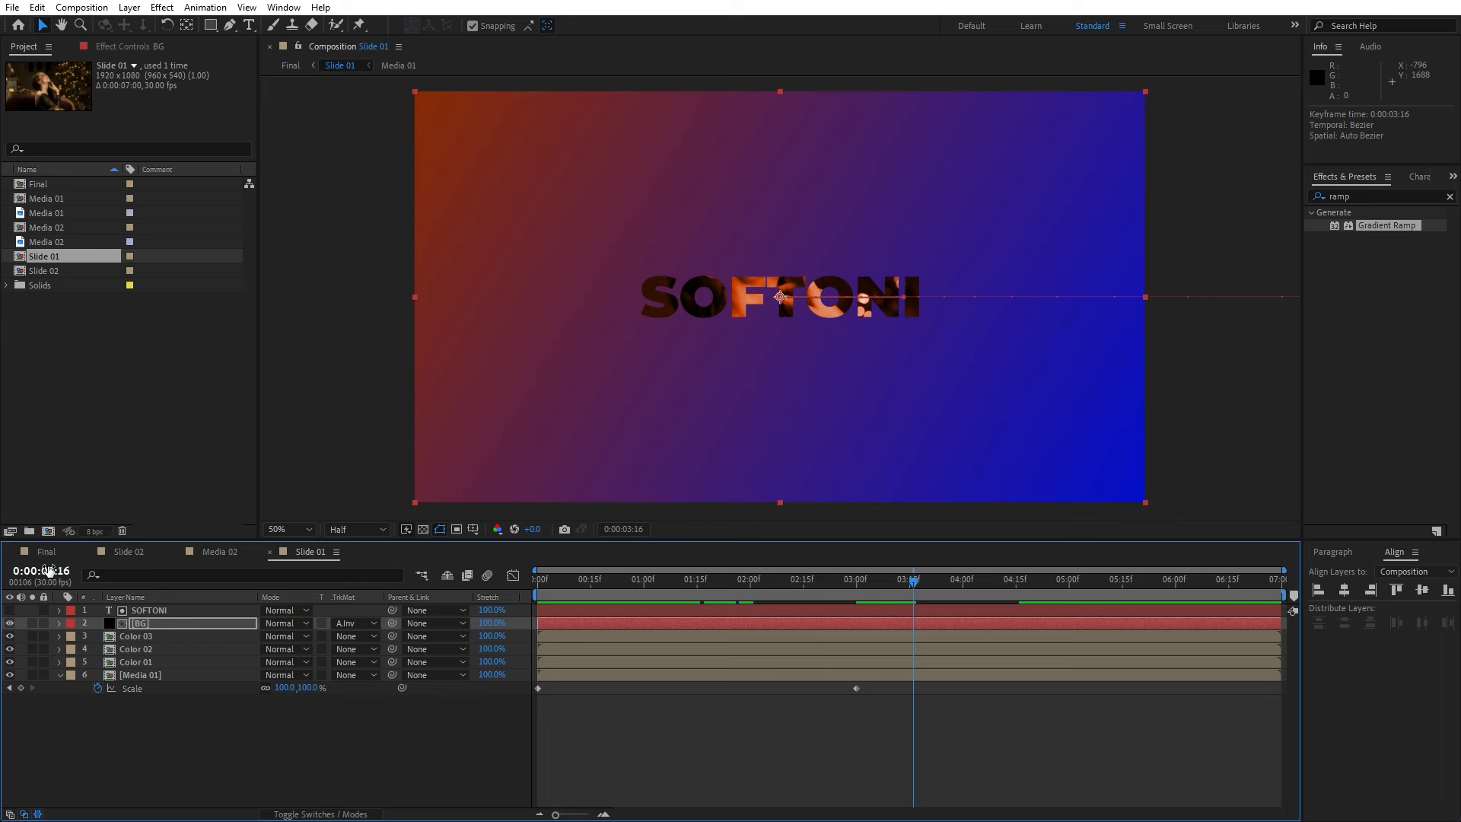
- In the Slide 02 composition, copy the SOFTONI layer's two Position keyframes to 3:15 and time-reverse the pasted pair
{"action": "left_click", "coordinate": [128, 552]}
{"action": "left_click", "coordinate": [168, 609]}
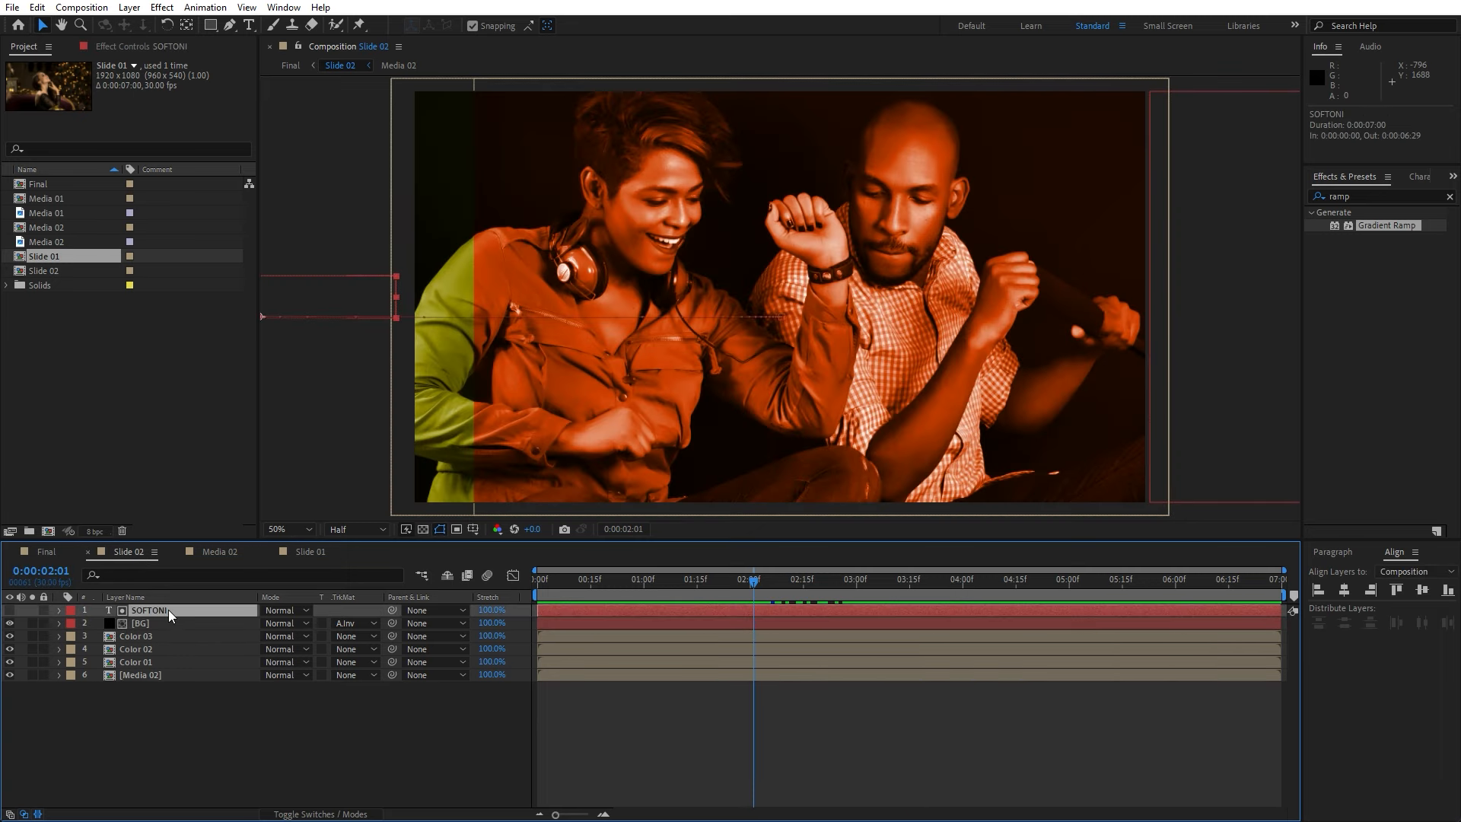
{"action": "key", "text": "p"}
{"action": "left_click_drag", "start_coordinate": [686, 623], "coordinate": [669, 628]}
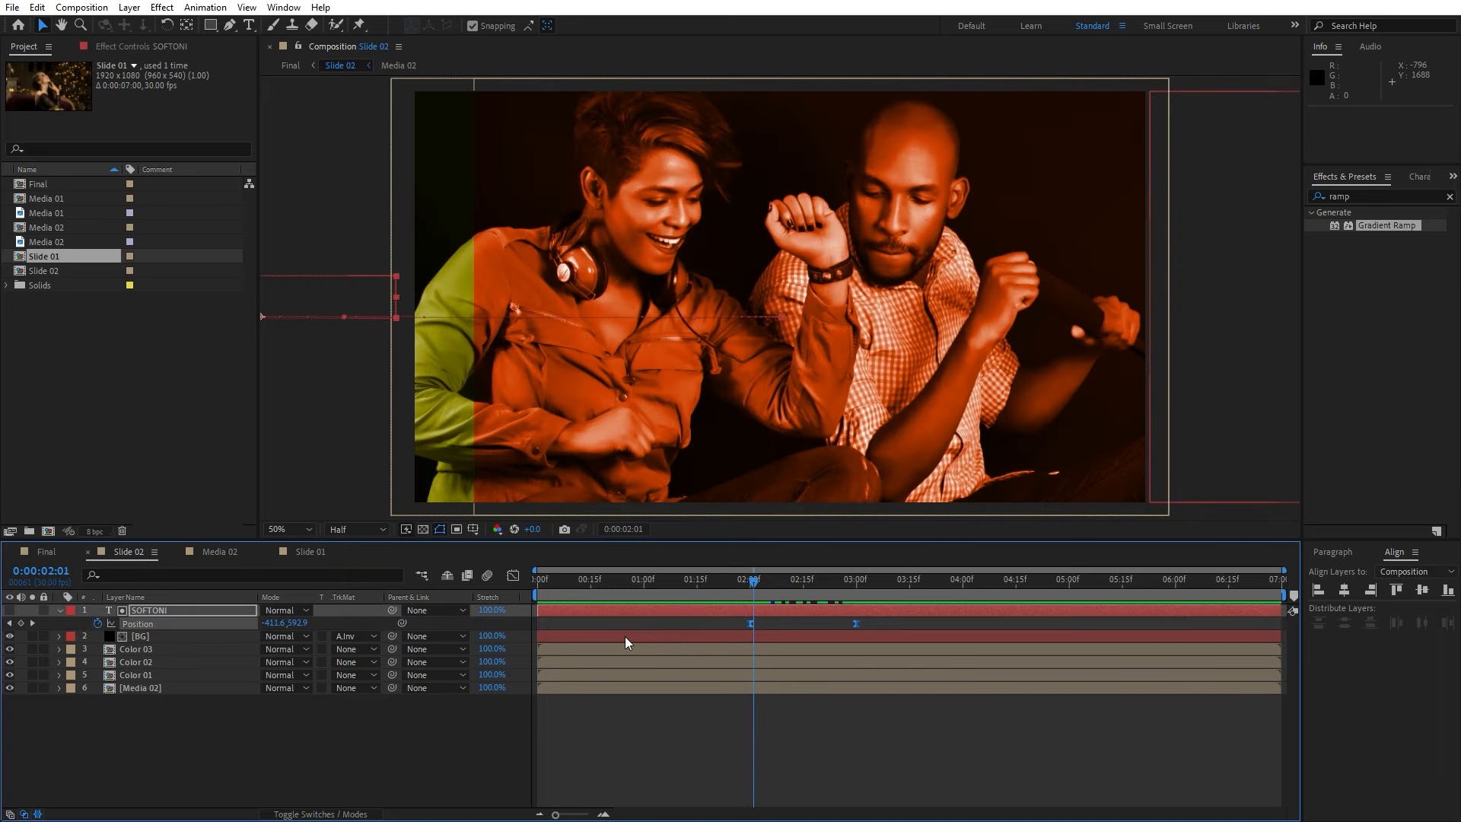
{"action": "key", "text": "ctrl+c"}
{"action": "left_click_drag", "start_coordinate": [881, 581], "coordinate": [906, 581]}
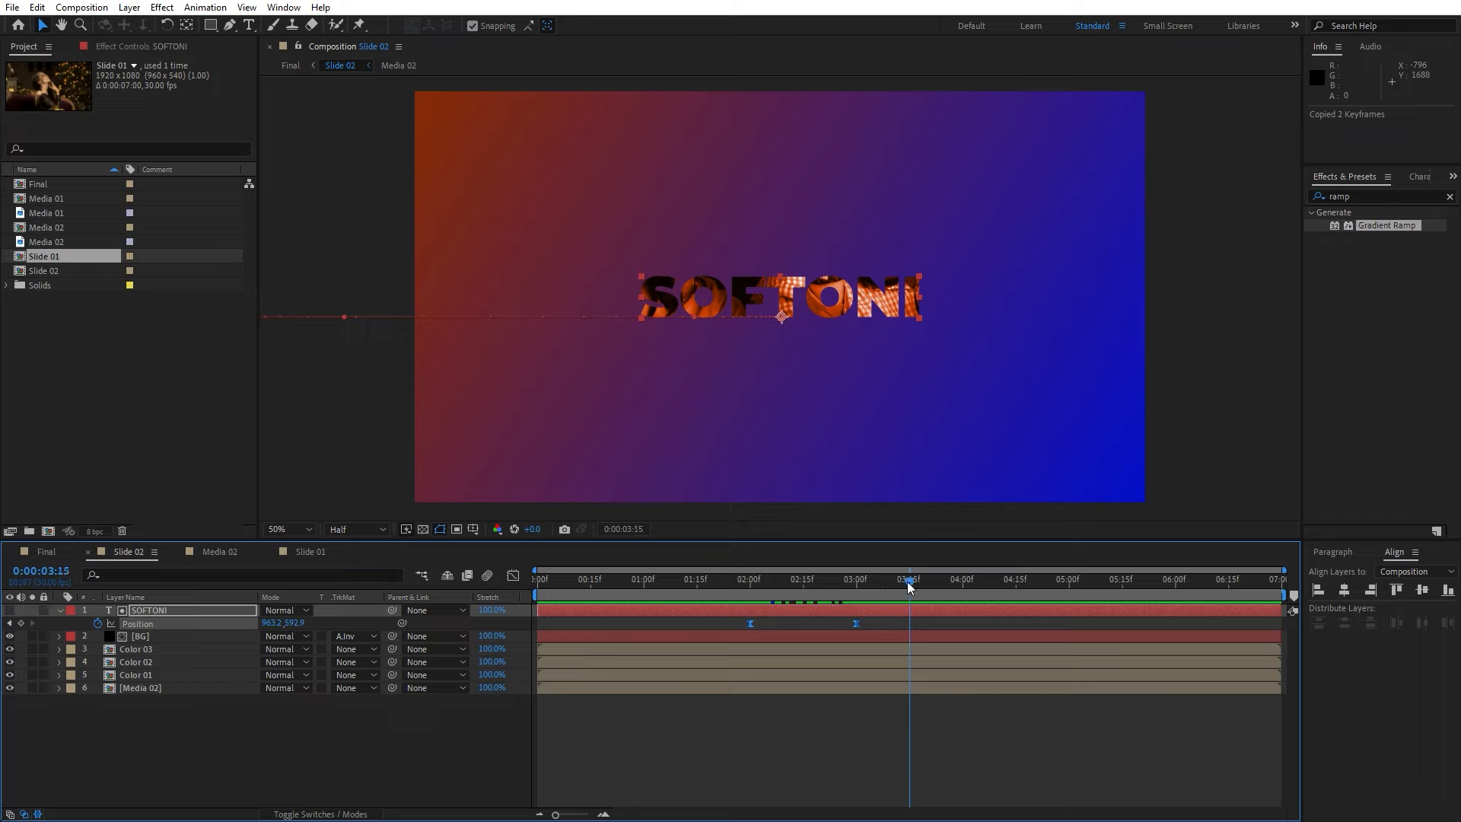
{"action": "key", "text": "ctrl+v"}
{"action": "right_click", "coordinate": [909, 623]}
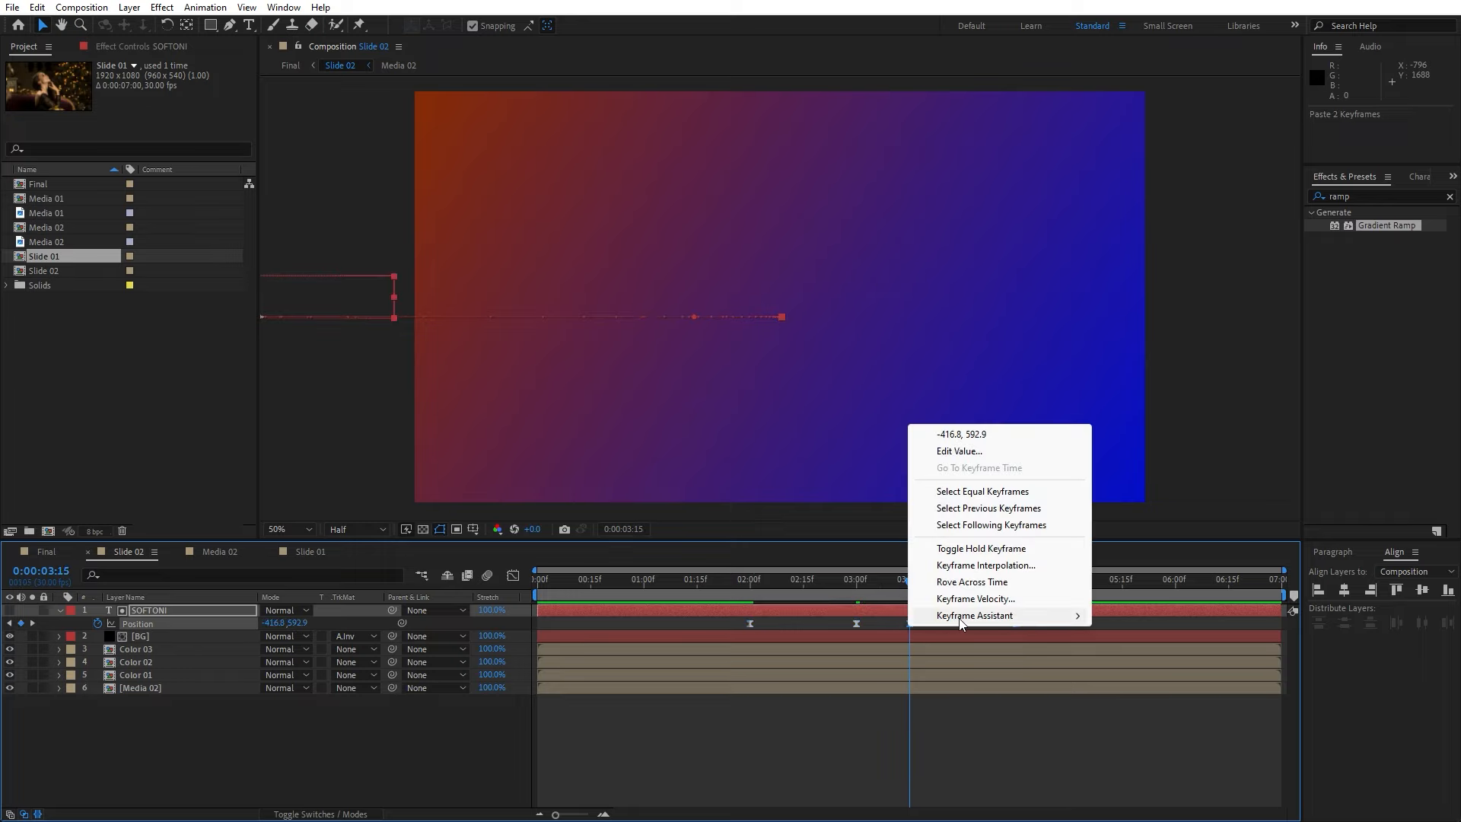
{"action": "mouse_move", "coordinate": [1050, 615]}
{"action": "left_click", "coordinate": [1165, 782]}
- Copy the BG layer's two Position keyframes to 3:15 in Slide 02, time-reverse the pasted pair, and preview the exit animation
{"action": "left_click", "coordinate": [164, 636]}
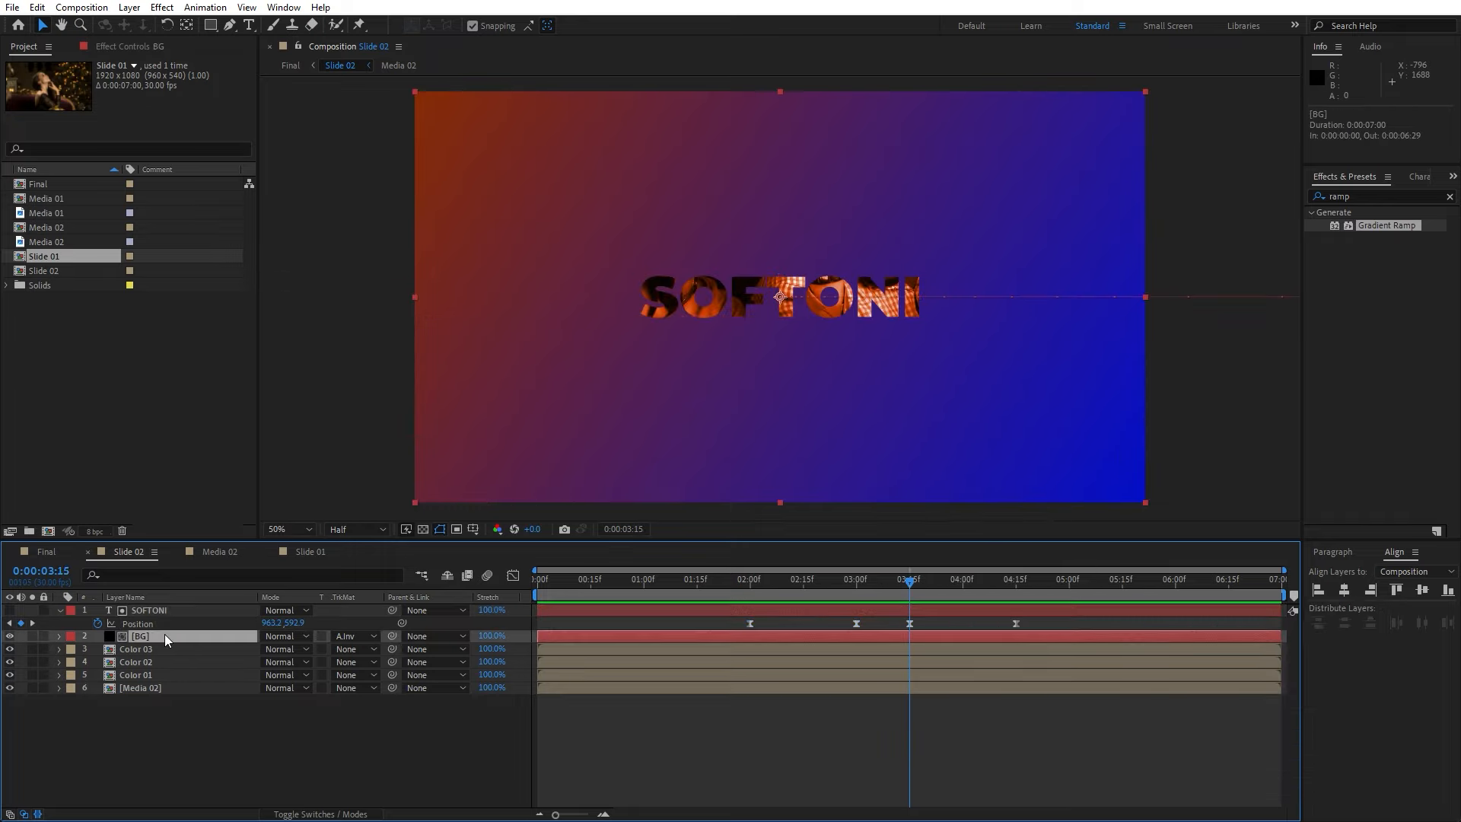
{"action": "key", "text": "u"}
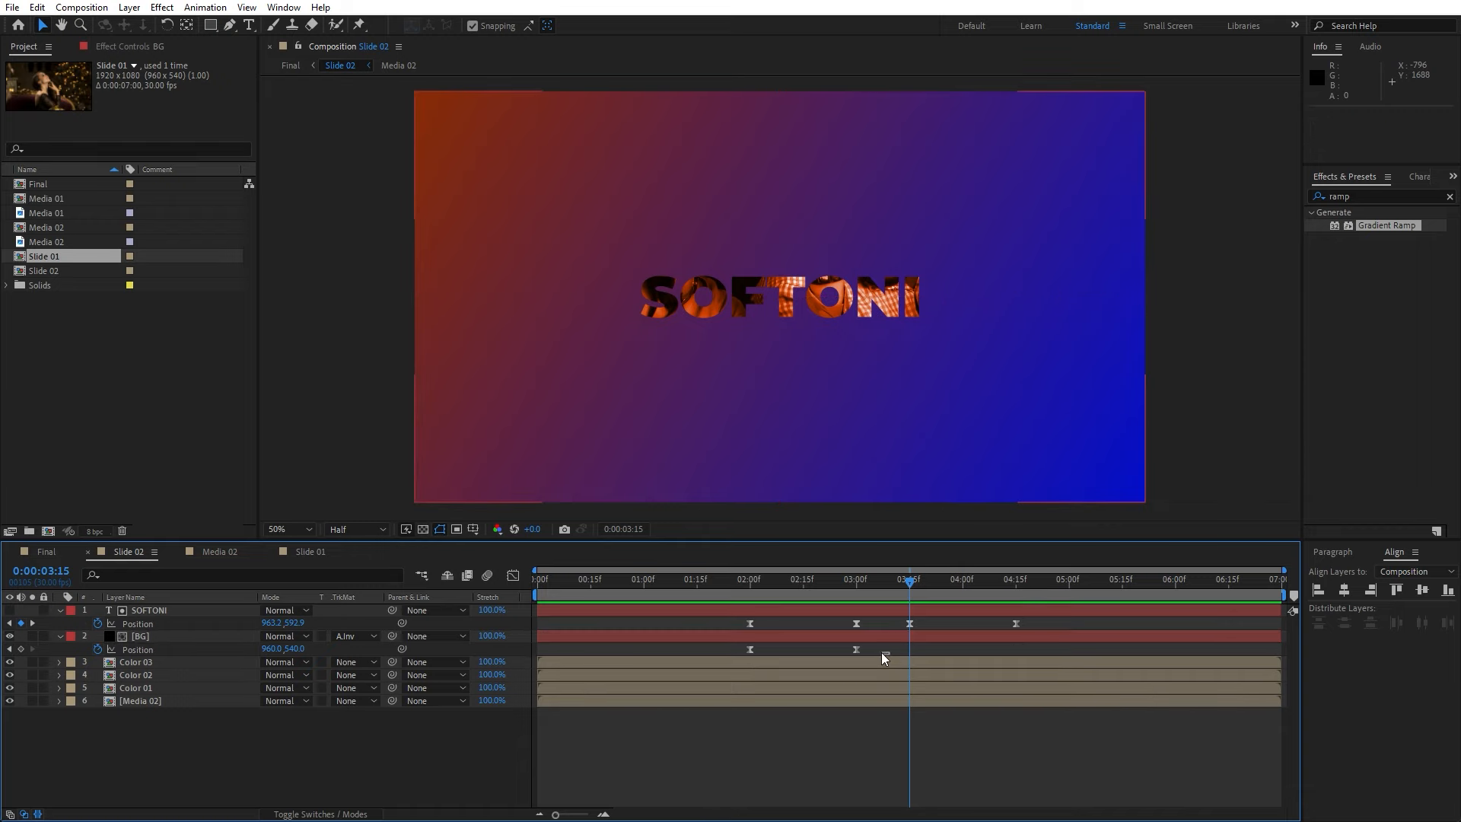
{"action": "left_click_drag", "start_coordinate": [881, 651], "coordinate": [677, 648]}
{"action": "key", "text": "ctrl+c"}
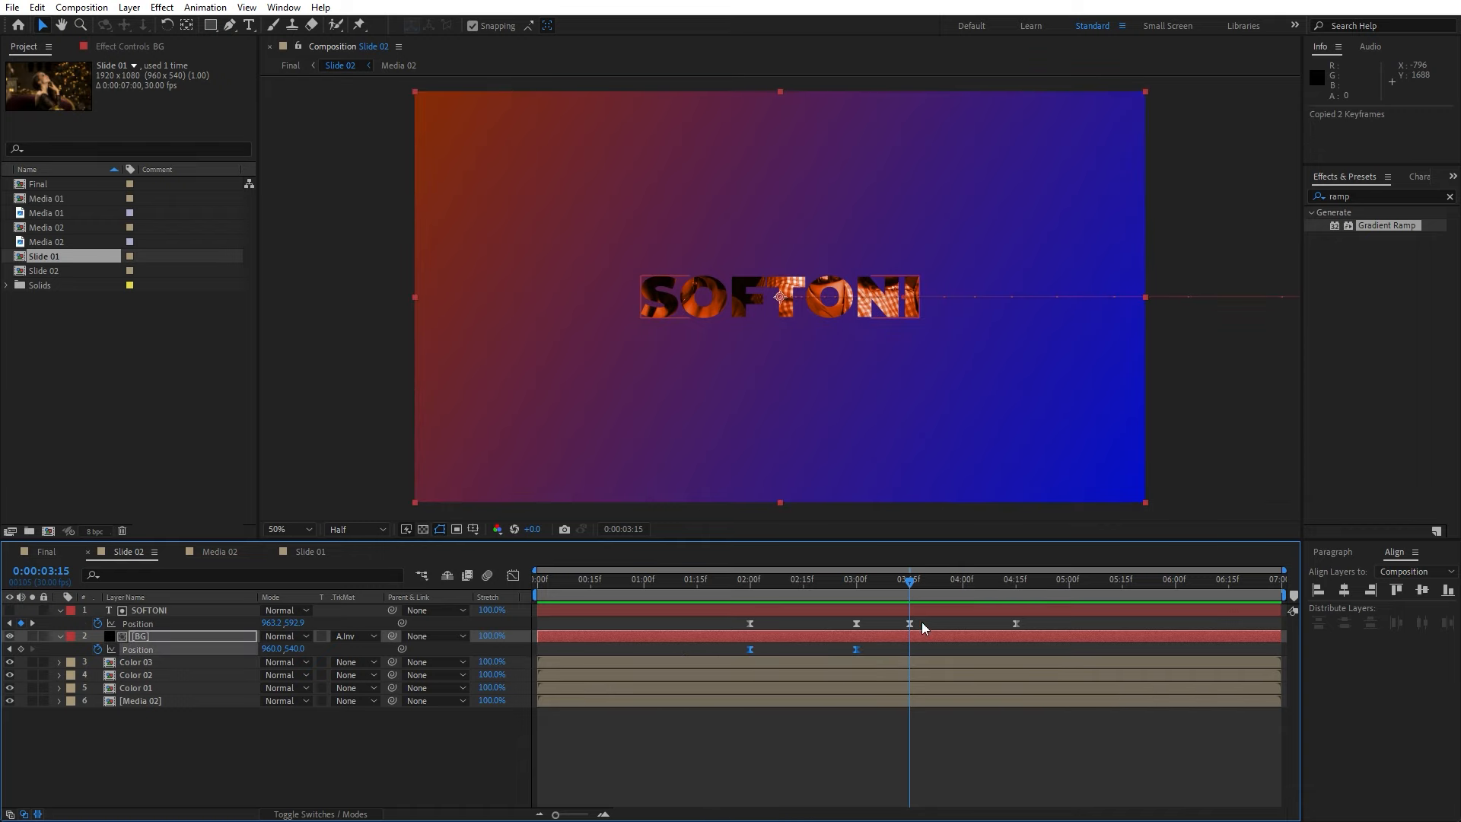
{"action": "key", "text": "ctrl+v"}
{"action": "right_click", "coordinate": [910, 649]}
{"action": "mouse_move", "coordinate": [960, 639]}
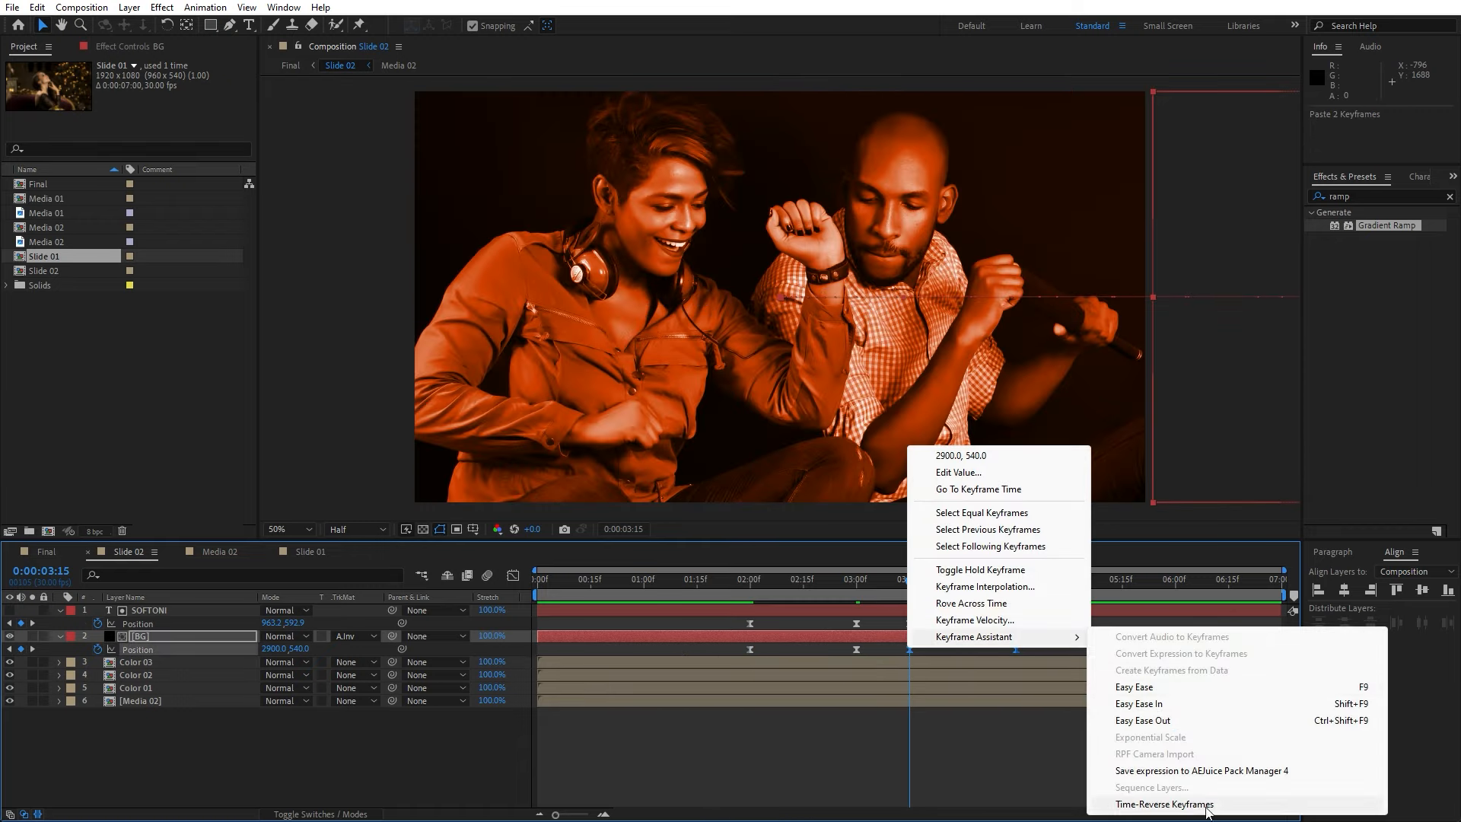
{"action": "left_click", "coordinate": [1164, 803]}
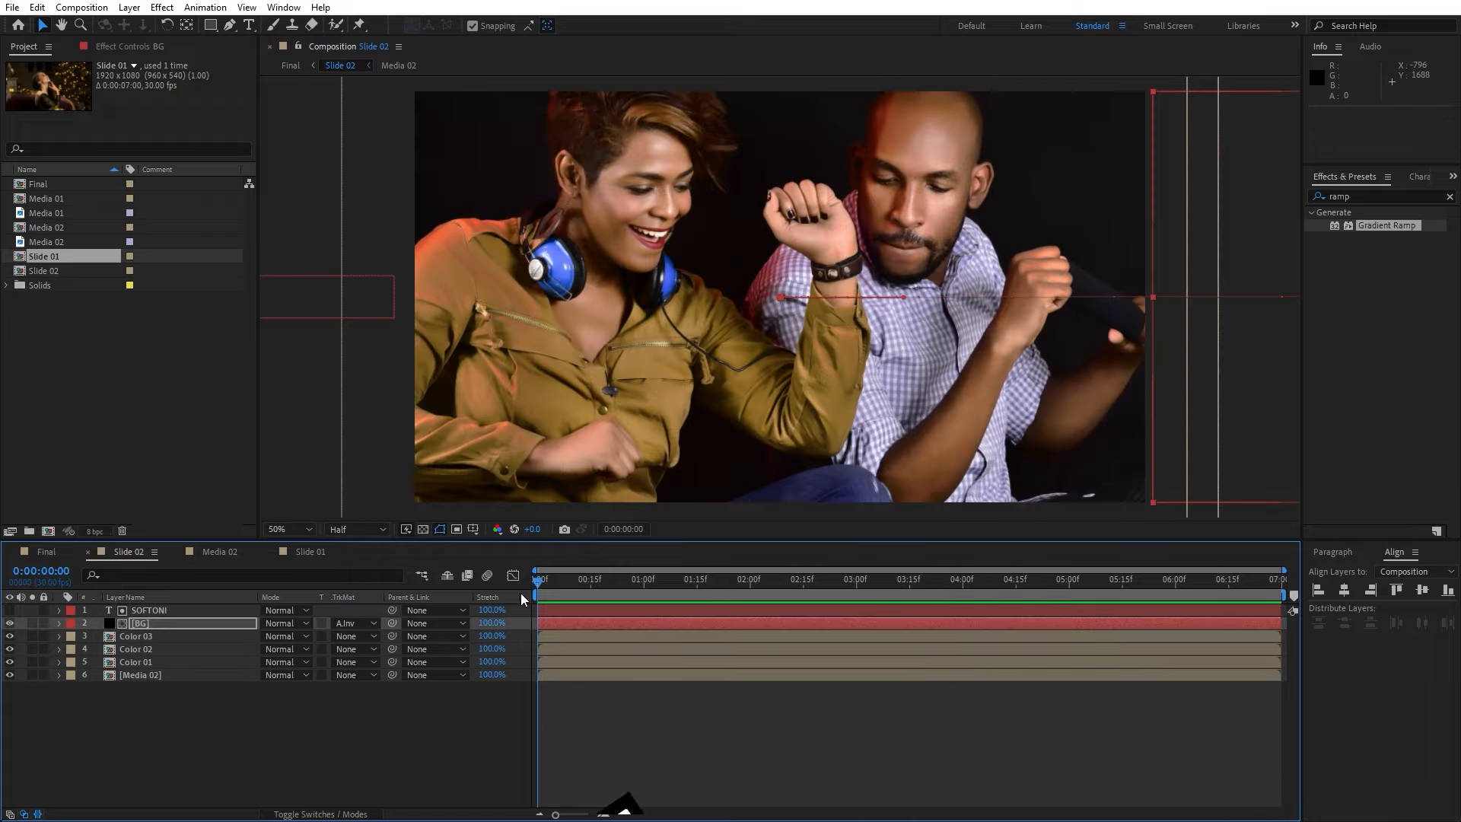
{"action": "key", "text": "space"}
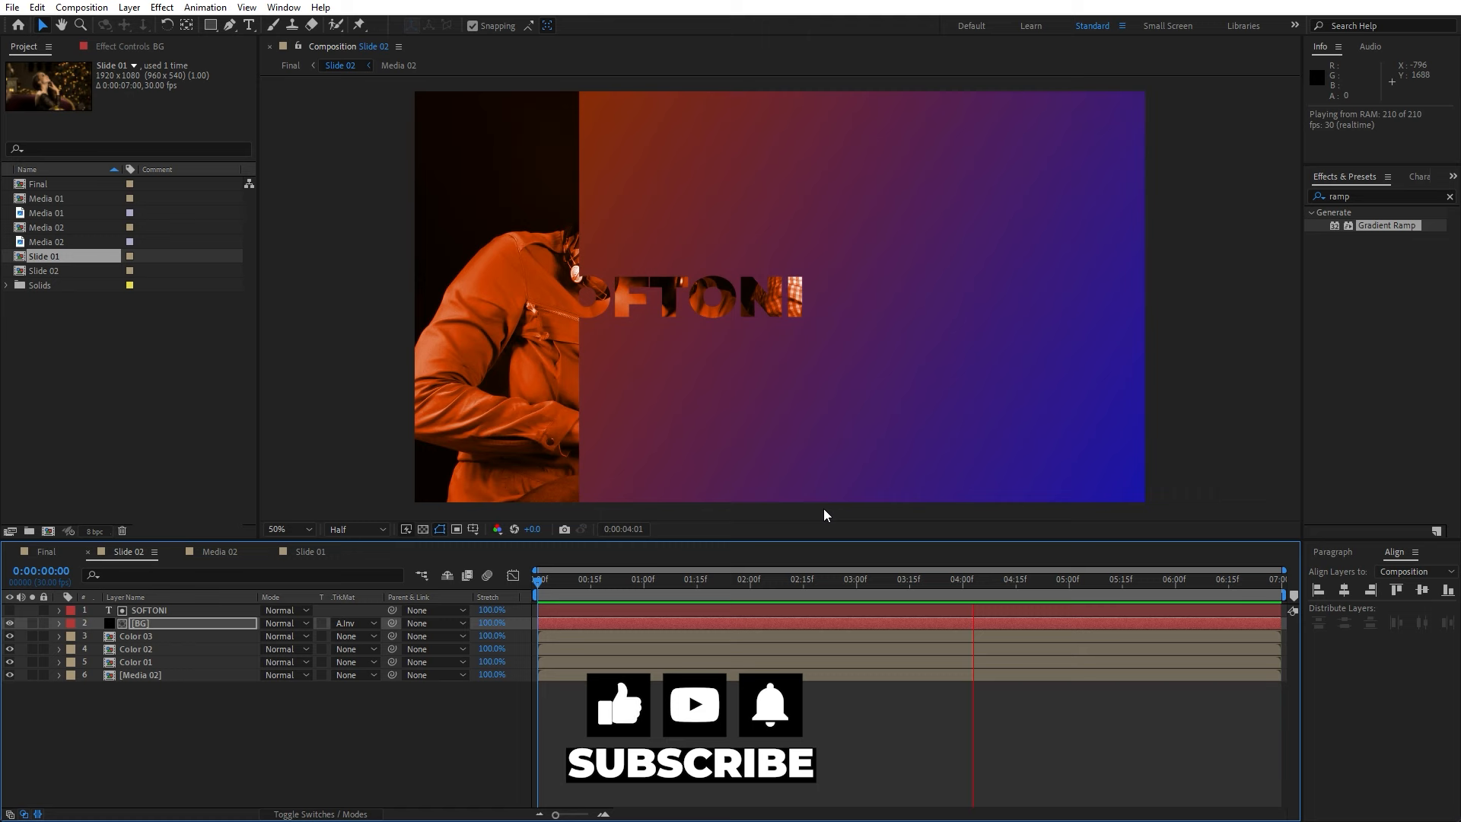
{"action": "mouse_move", "coordinate": [979, 584]}
{"action": "left_mouse_down"}
{"action": "mouse_move", "coordinate": [901, 584]}
{"action": "mouse_move", "coordinate": [992, 582]}
{"action": "left_mouse_up"}
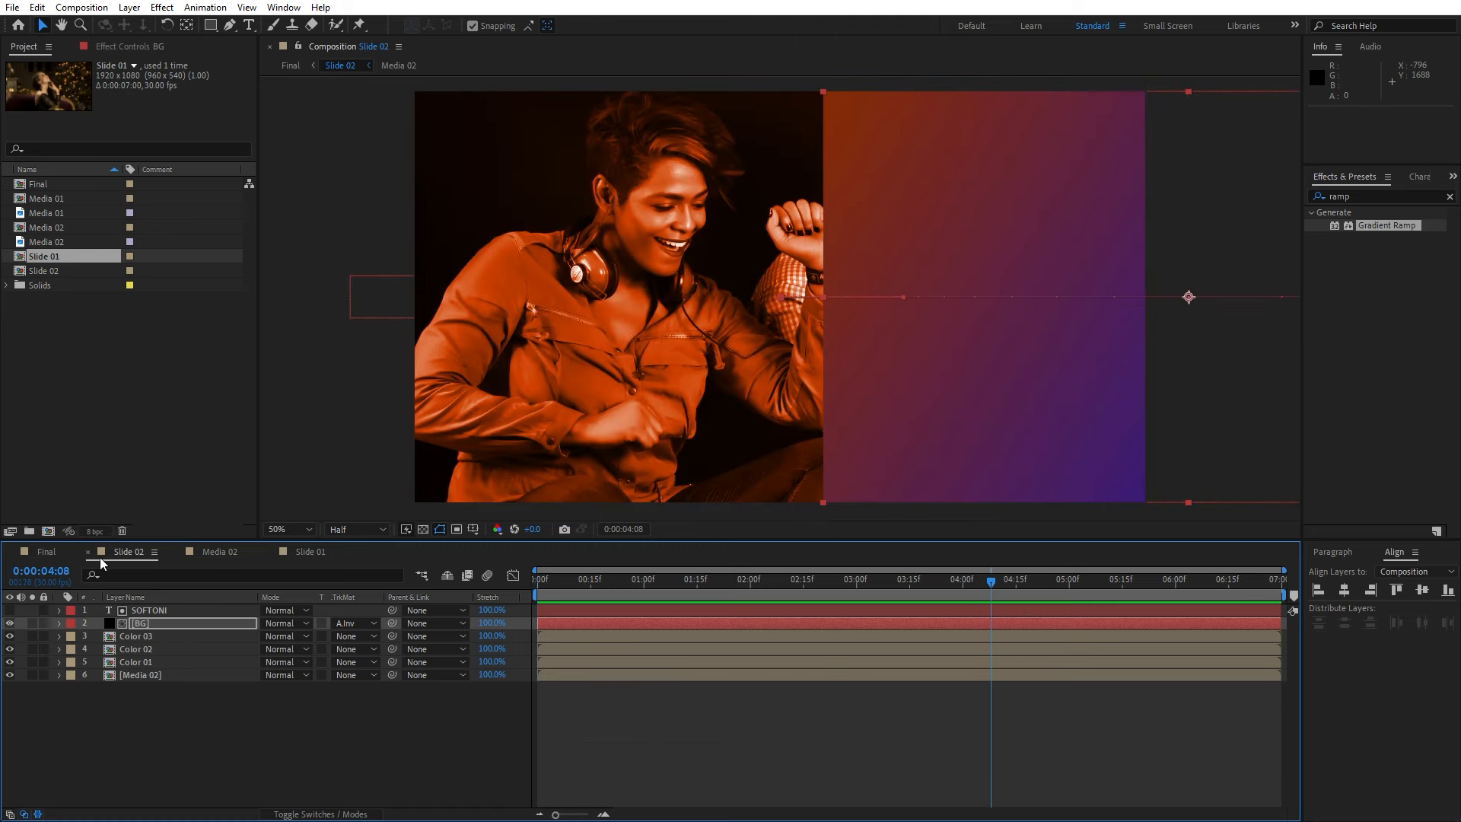
- Show the Title/Action Safe guides in the Slide 01 composition
{"action": "left_click", "coordinate": [295, 553]}
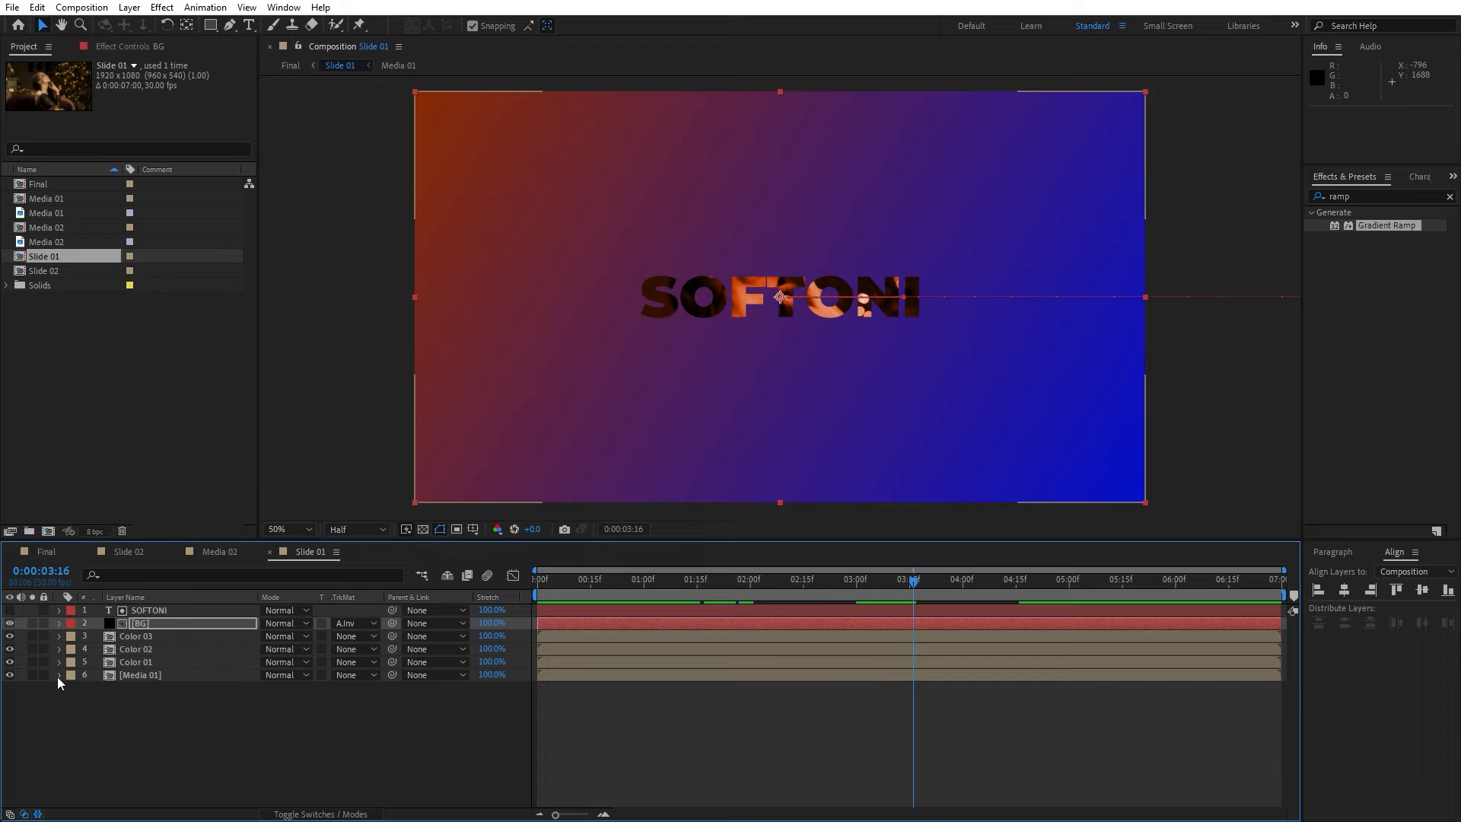
{"action": "left_click", "coordinate": [472, 529]}
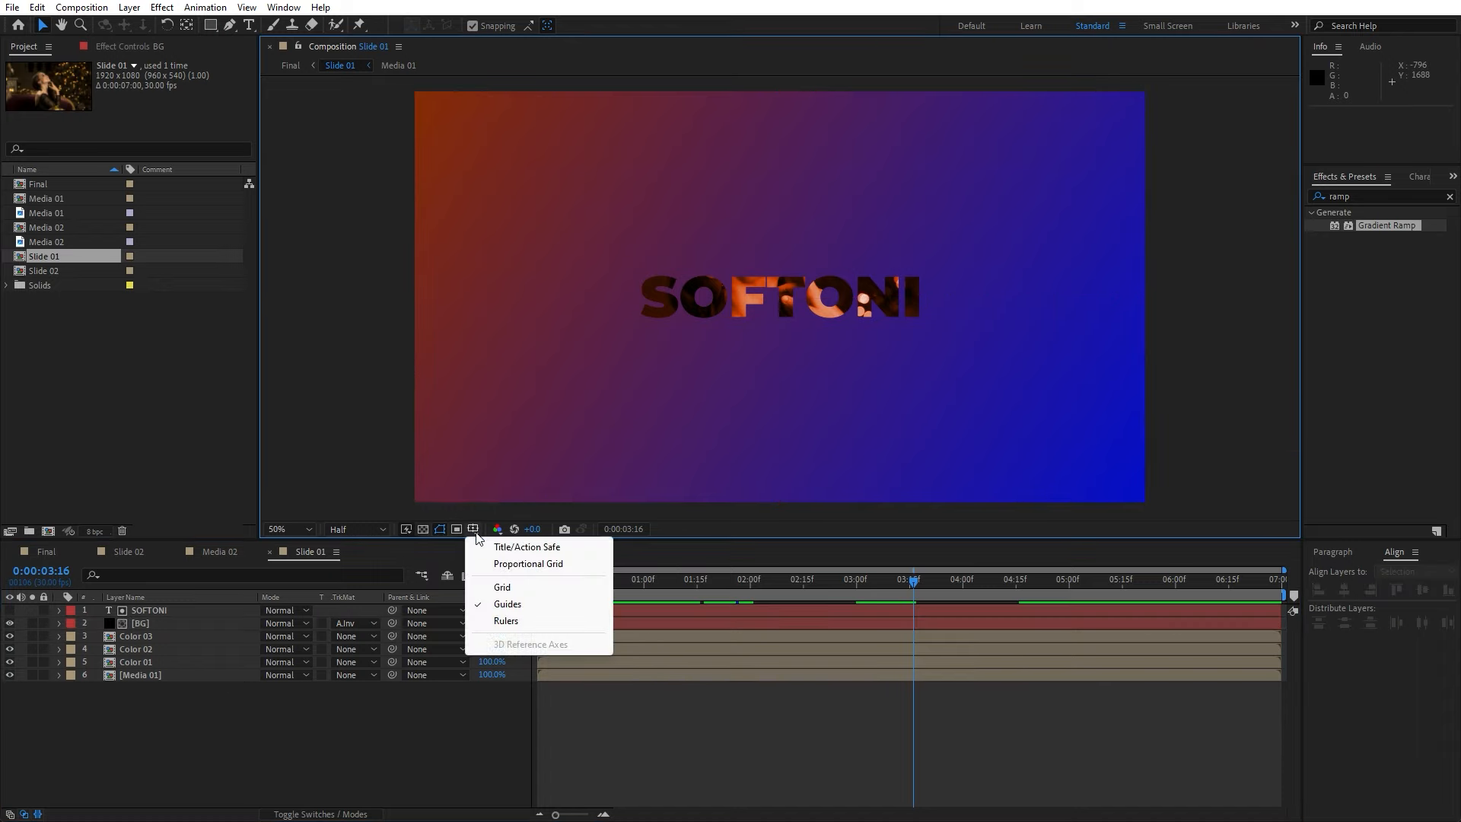
{"action": "left_click", "coordinate": [524, 547]}
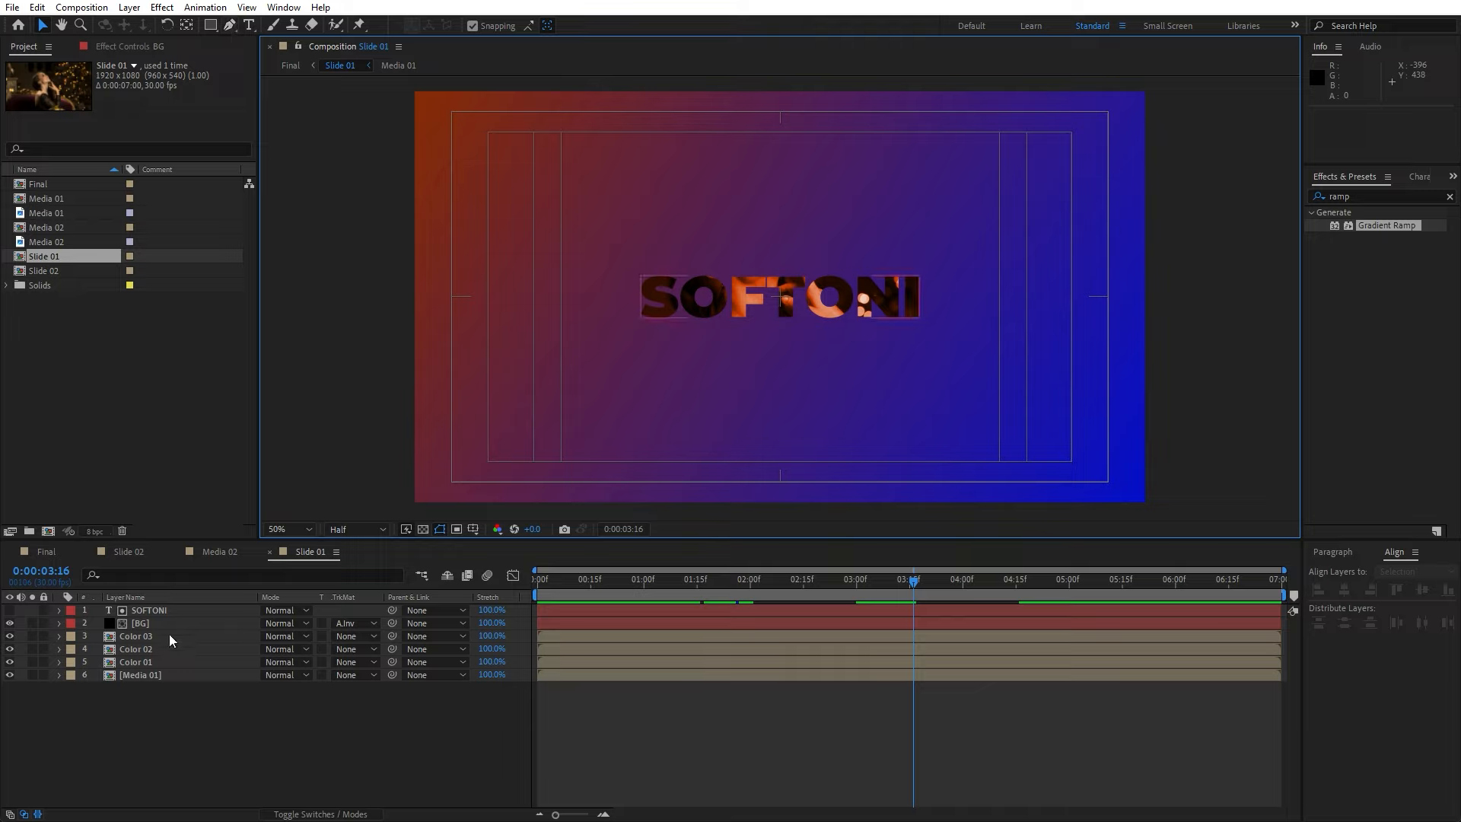
- Draw a straight horizontal line below the SOFTONI text with the Pen tool and name its layer Line 1
{"action": "left_click", "coordinate": [229, 25]}
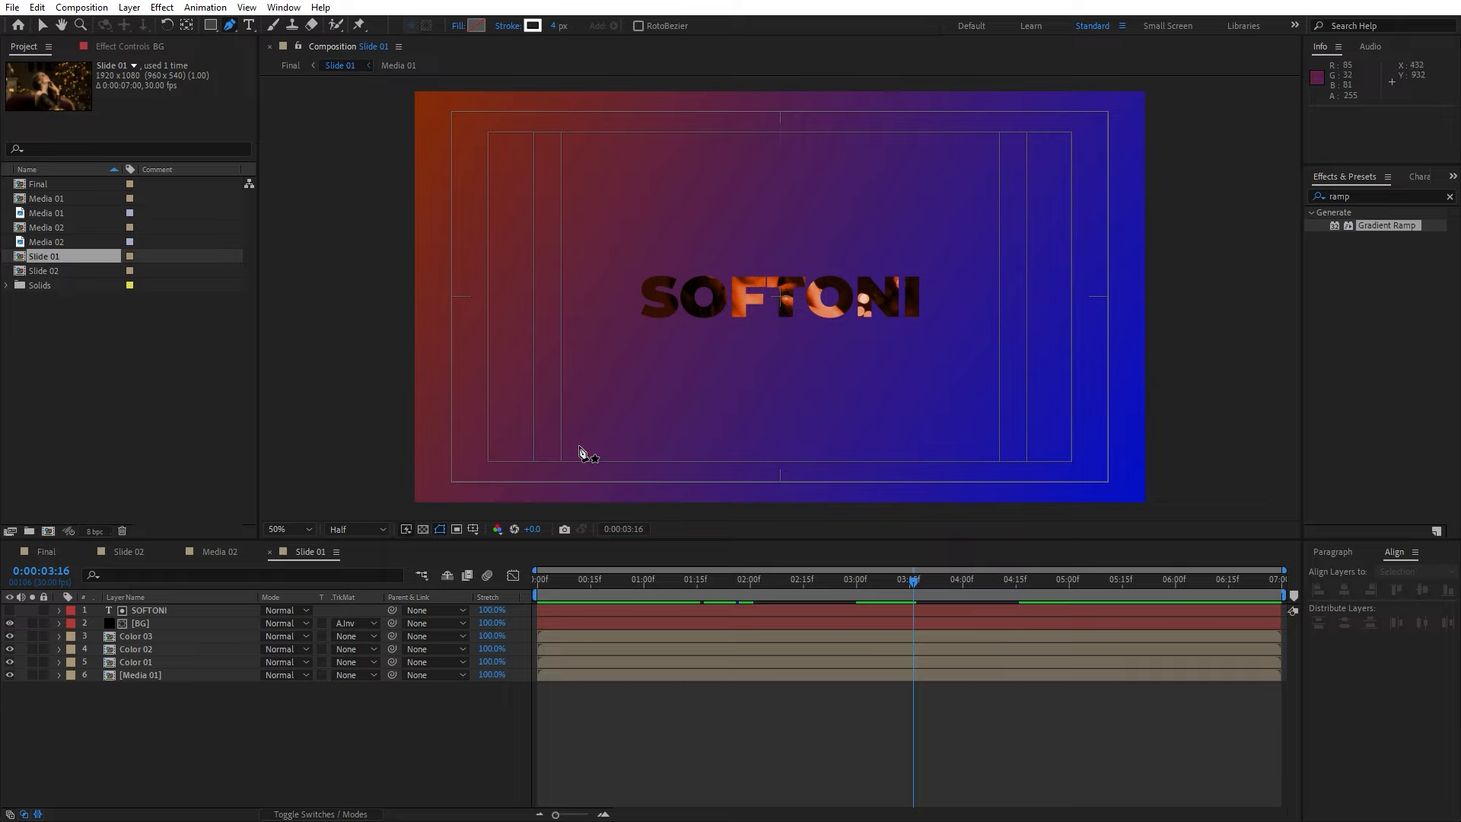
{"action": "left_click", "coordinate": [569, 421]}
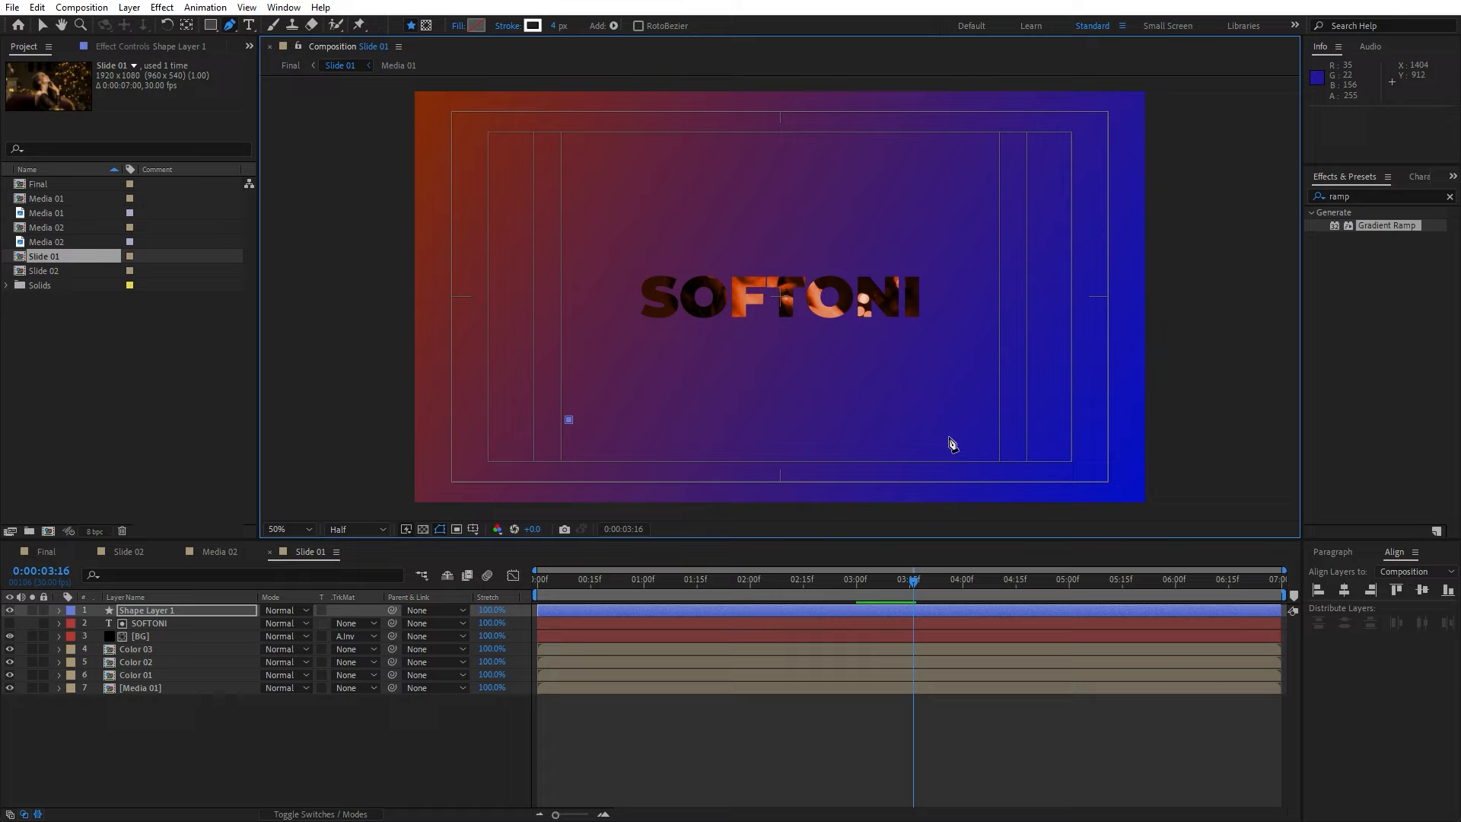
{"action": "left_click", "coordinate": [985, 420]}
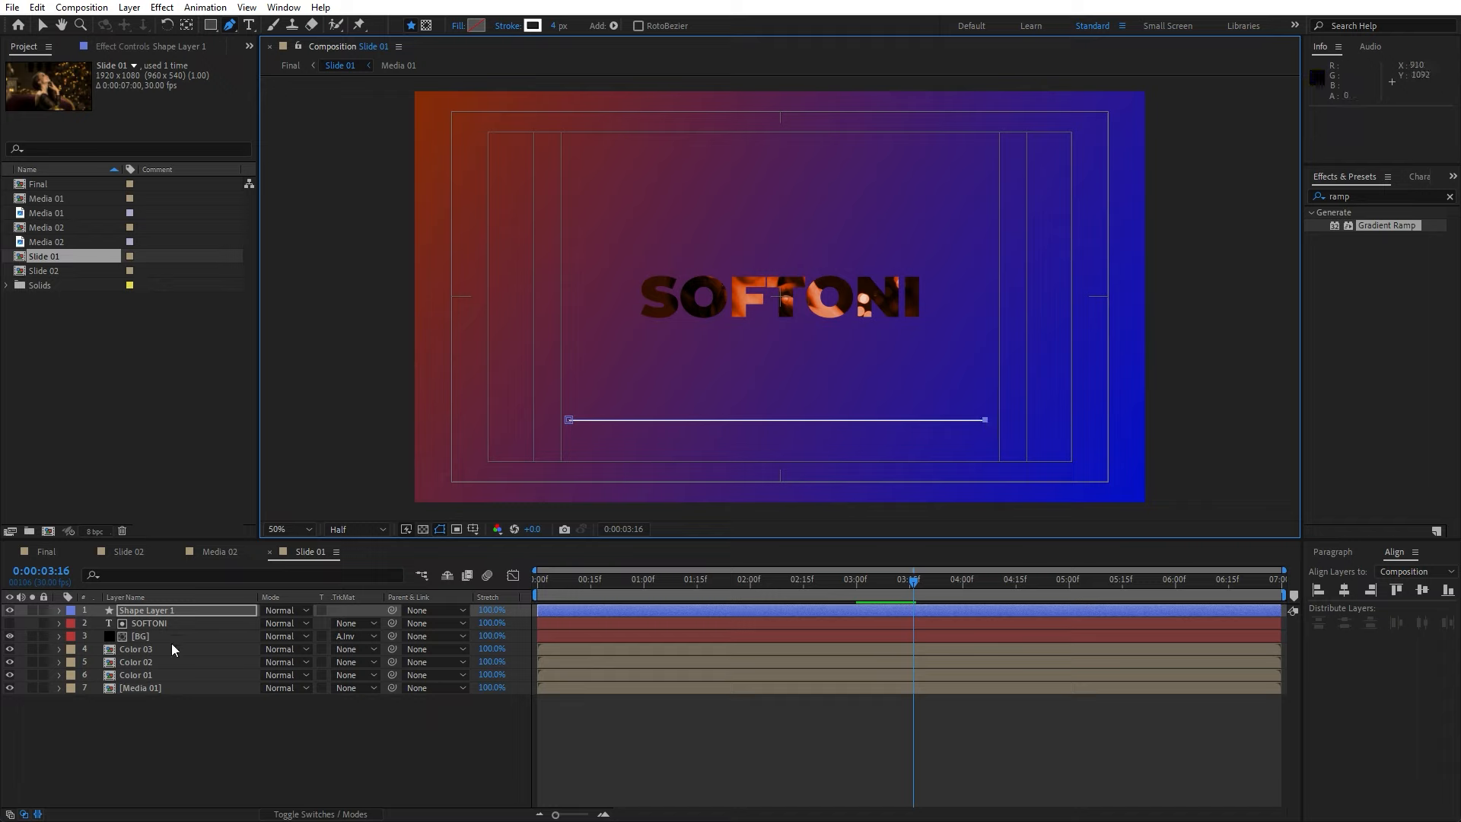
{"action": "left_click", "coordinate": [167, 610]}
{"action": "key", "text": "Return"}
{"action": "type", "text": "Line"}
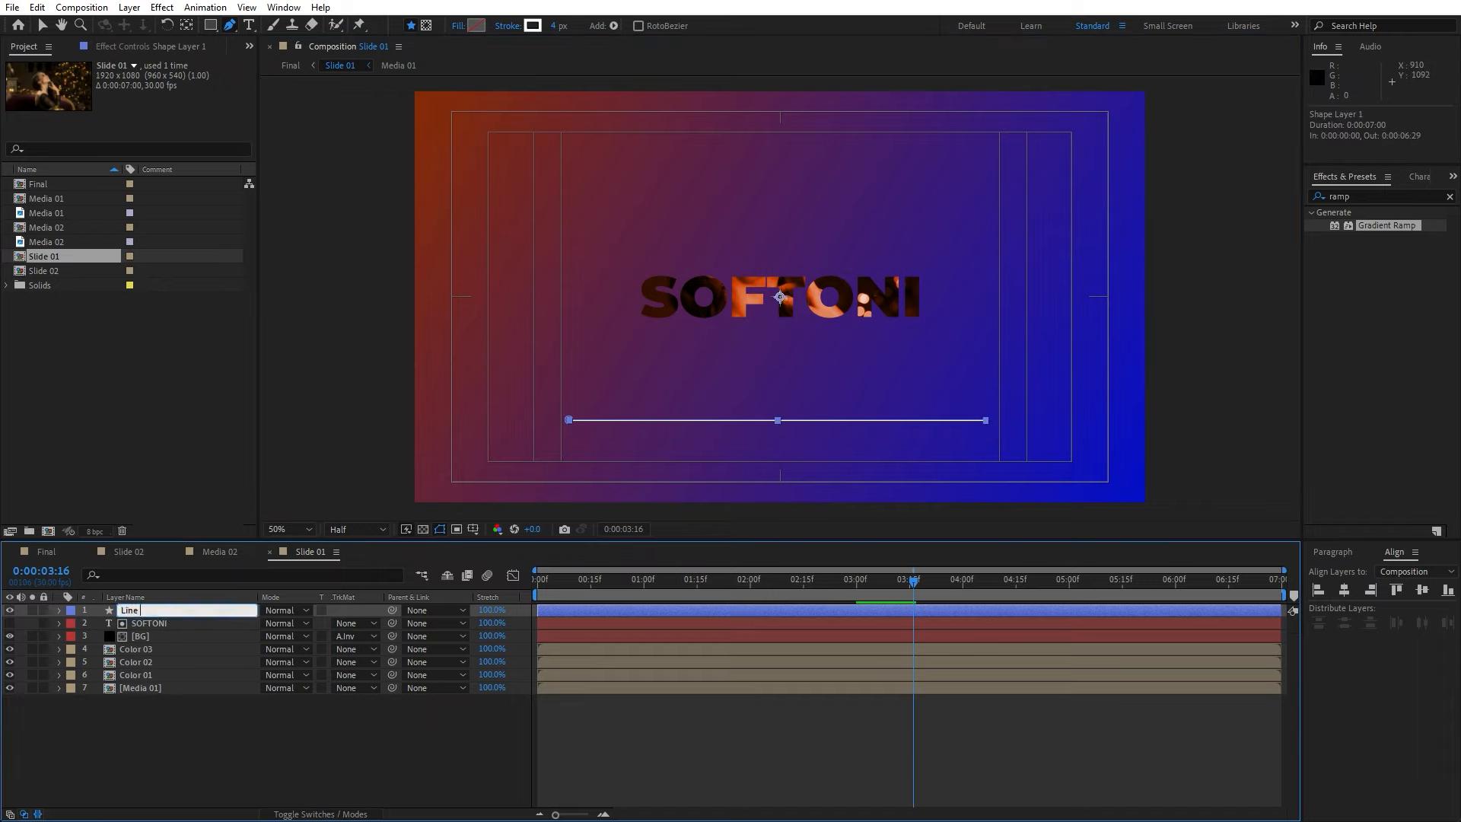
{"action": "type", "text": " 1"}
{"action": "key", "text": "Return"}
- Add Trim Paths to the Line 1 layer and expand its properties
{"action": "left_click", "coordinate": [58, 609]}
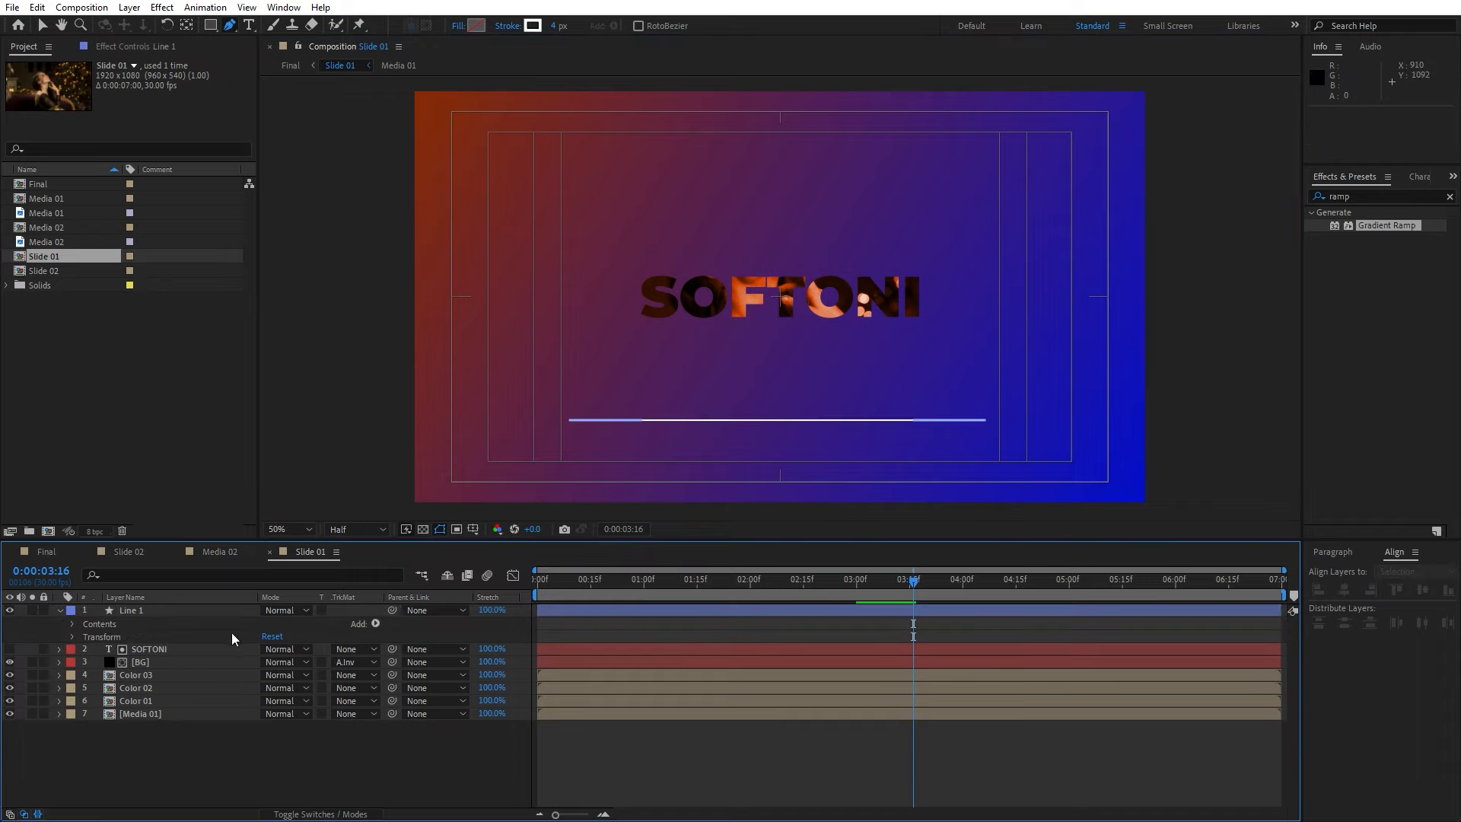
{"action": "left_click", "coordinate": [374, 624]}
{"action": "left_click", "coordinate": [449, 540]}
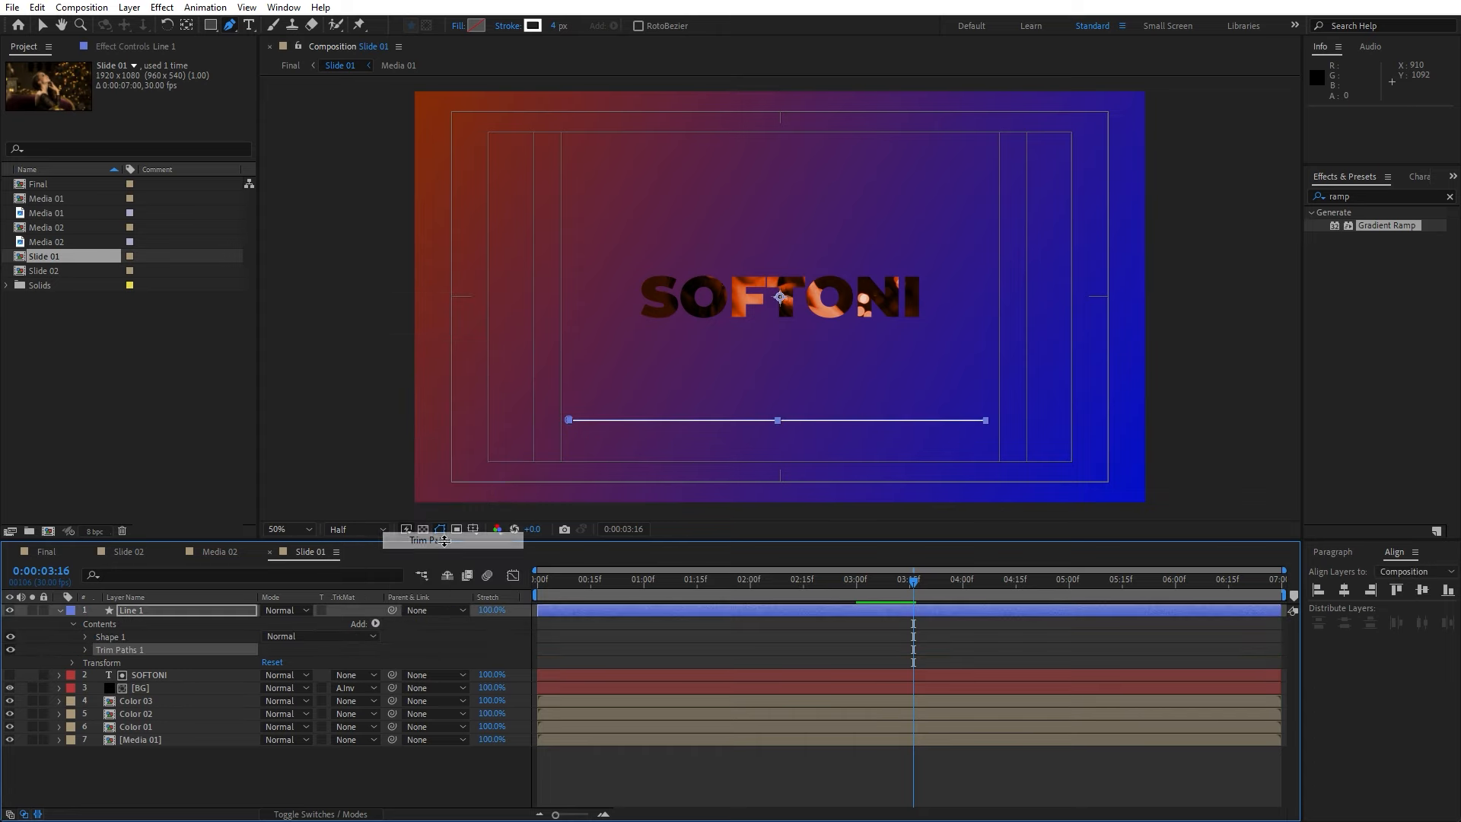
{"action": "left_click", "coordinate": [85, 649]}
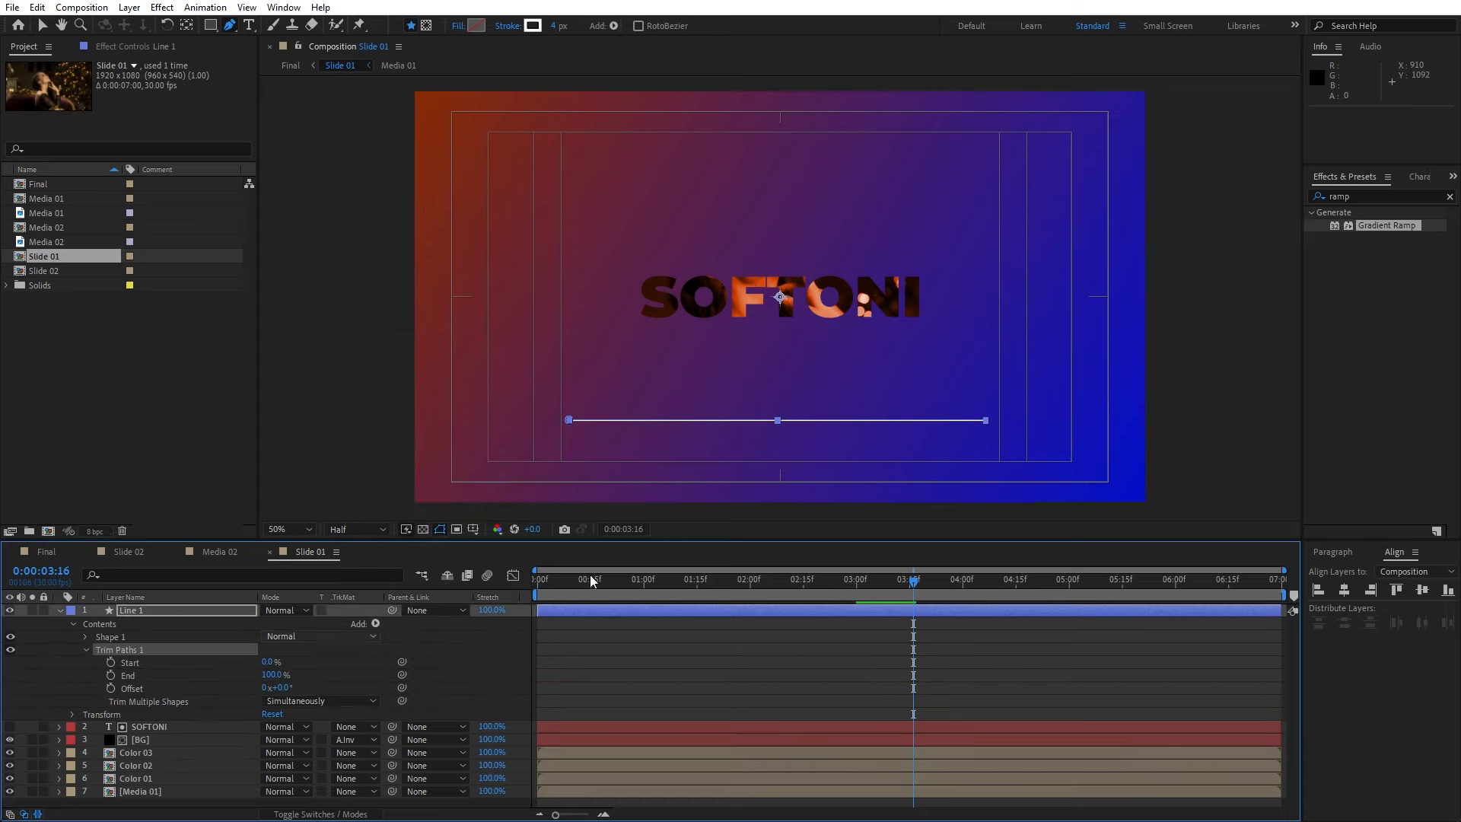
- At 2:05, add keyframes for Line 1's Trim Paths Start and End, both at 100%
{"action": "left_click_drag", "start_coordinate": [874, 581], "coordinate": [768, 581]}
{"action": "left_click_drag", "start_coordinate": [556, 814], "coordinate": [578, 814]}
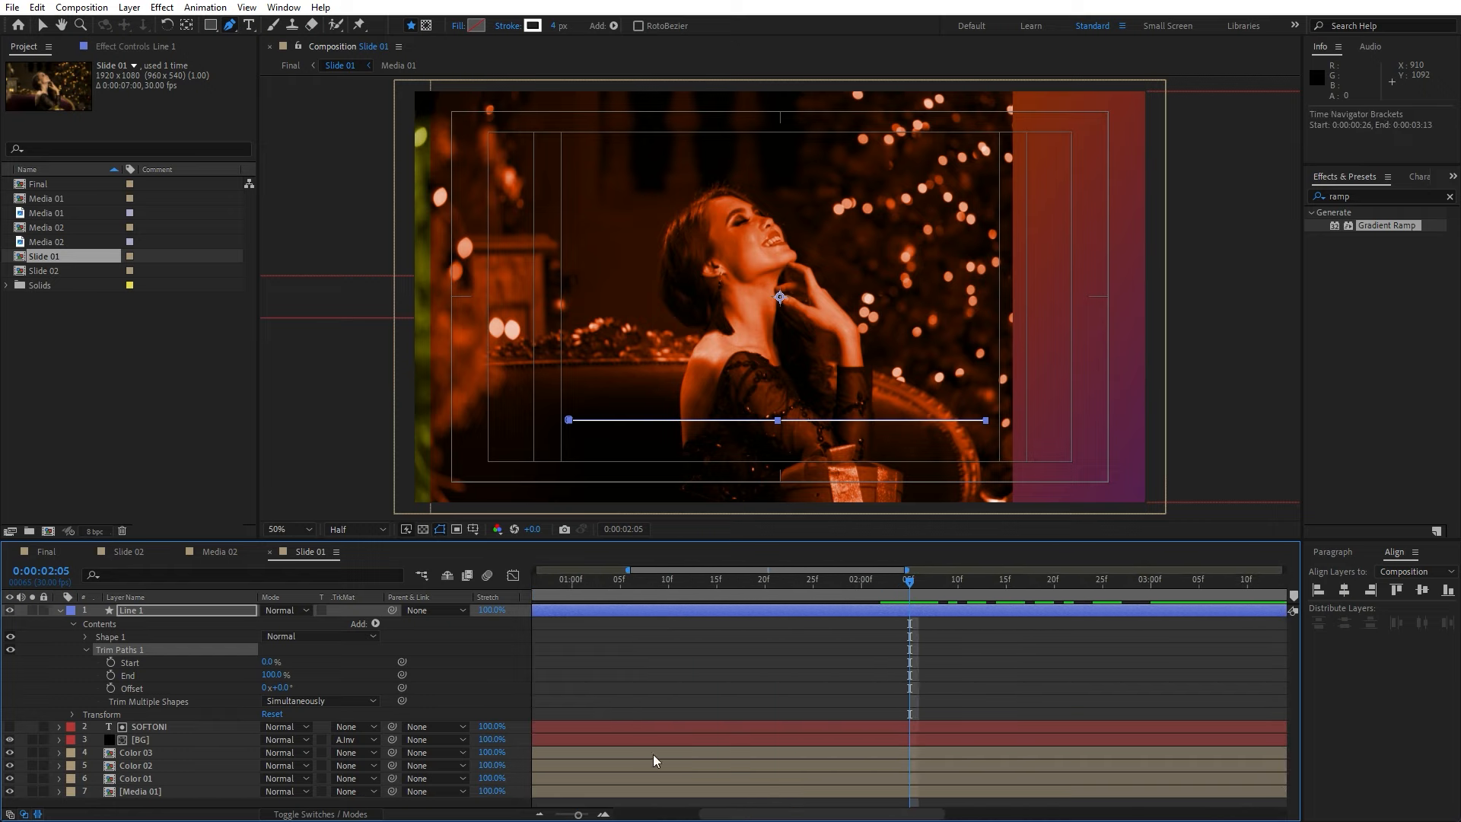
{"action": "left_click", "coordinate": [111, 663]}
{"action": "left_click", "coordinate": [111, 675]}
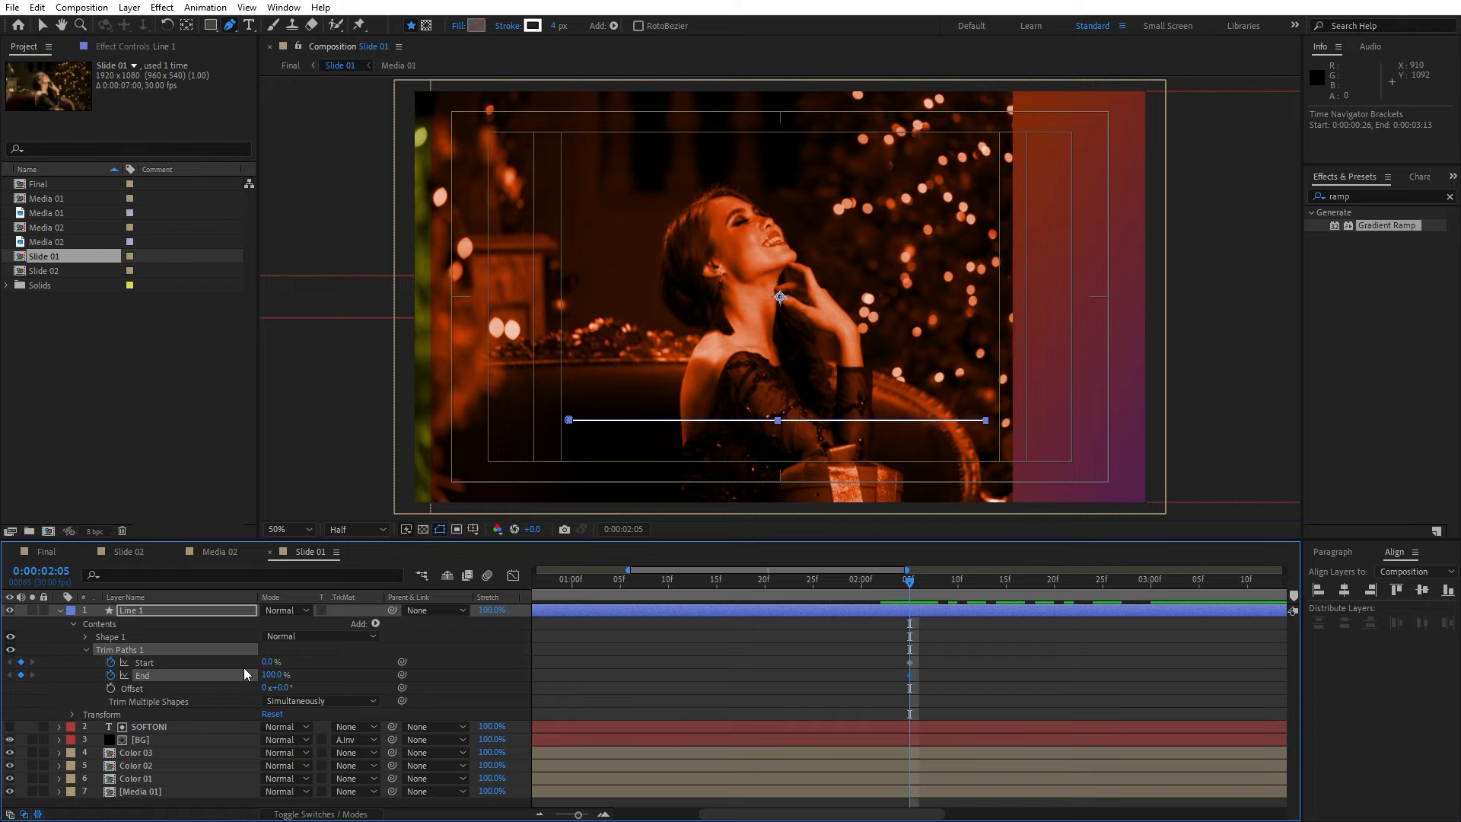
{"action": "left_click", "coordinate": [265, 663]}
{"action": "left_click", "coordinate": [335, 663]}
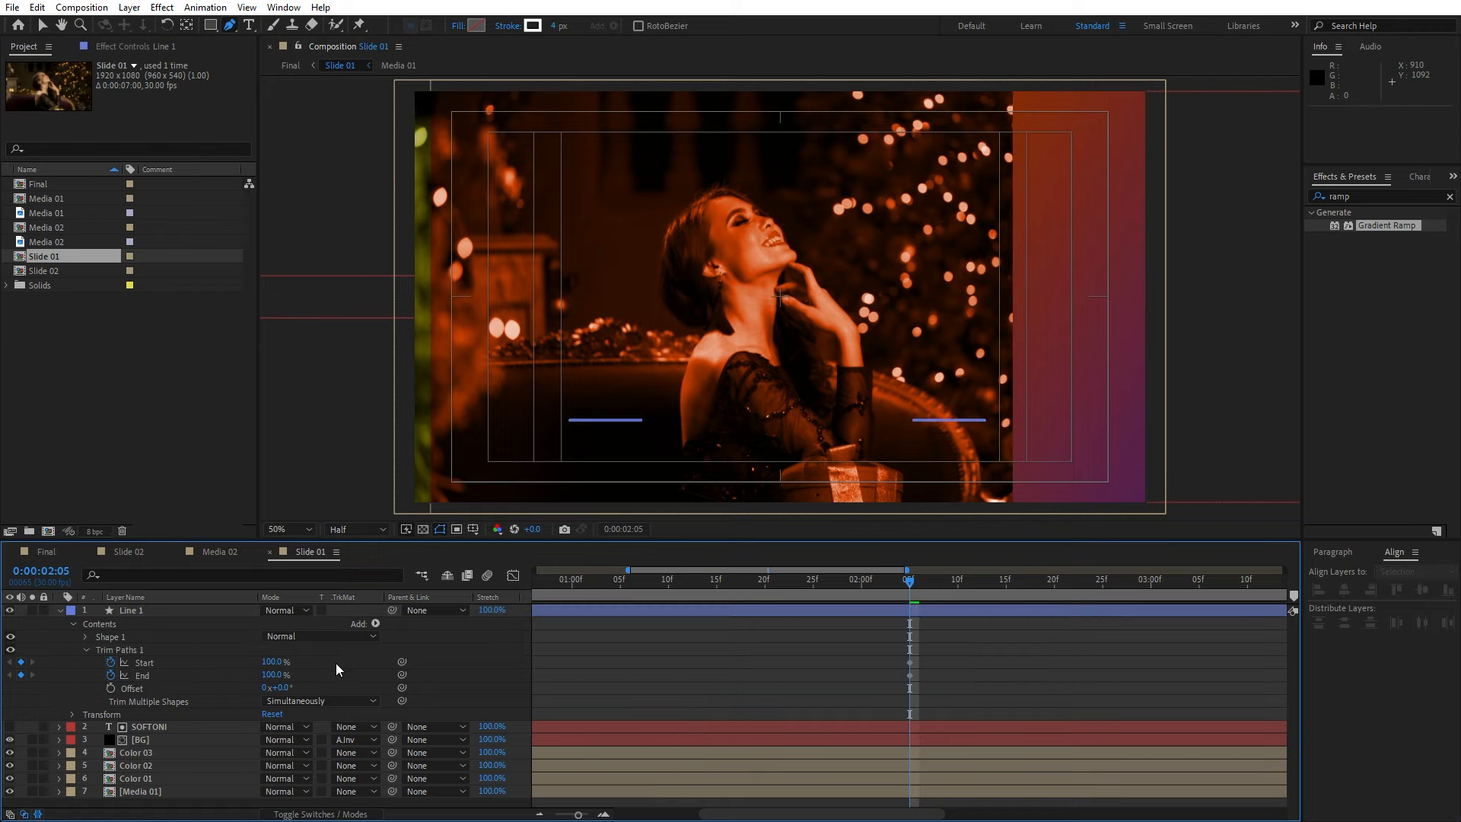
- At 2:23, set Line 1's Trim Paths Start and End to 0%
{"action": "left_click_drag", "start_coordinate": [918, 582], "coordinate": [1079, 581]}
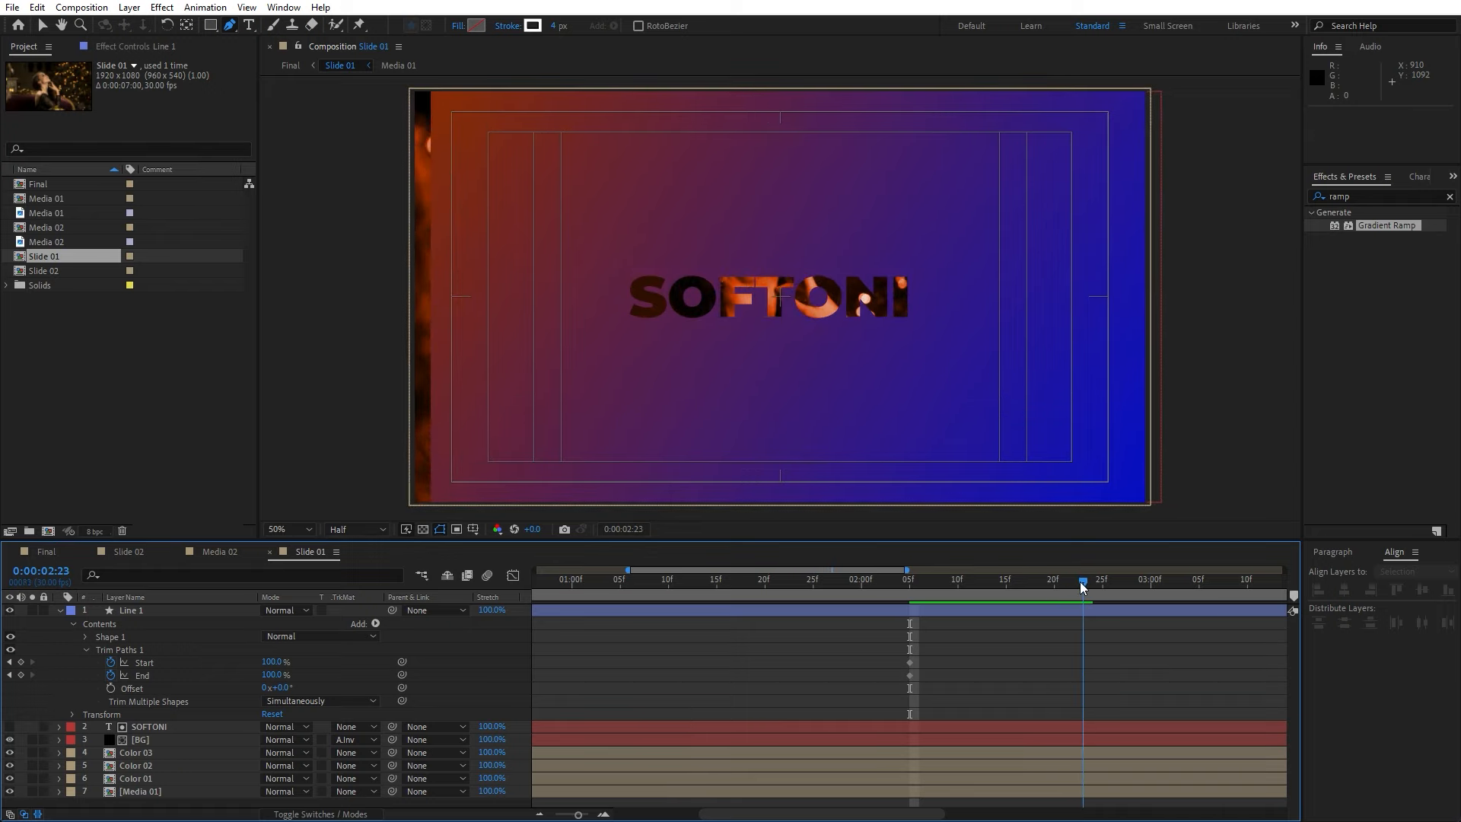
{"action": "left_click", "coordinate": [271, 661]}
{"action": "type", "text": "0"}
{"action": "left_click", "coordinate": [276, 675]}
{"action": "type", "text": "0"}
{"action": "left_click", "coordinate": [349, 675]}
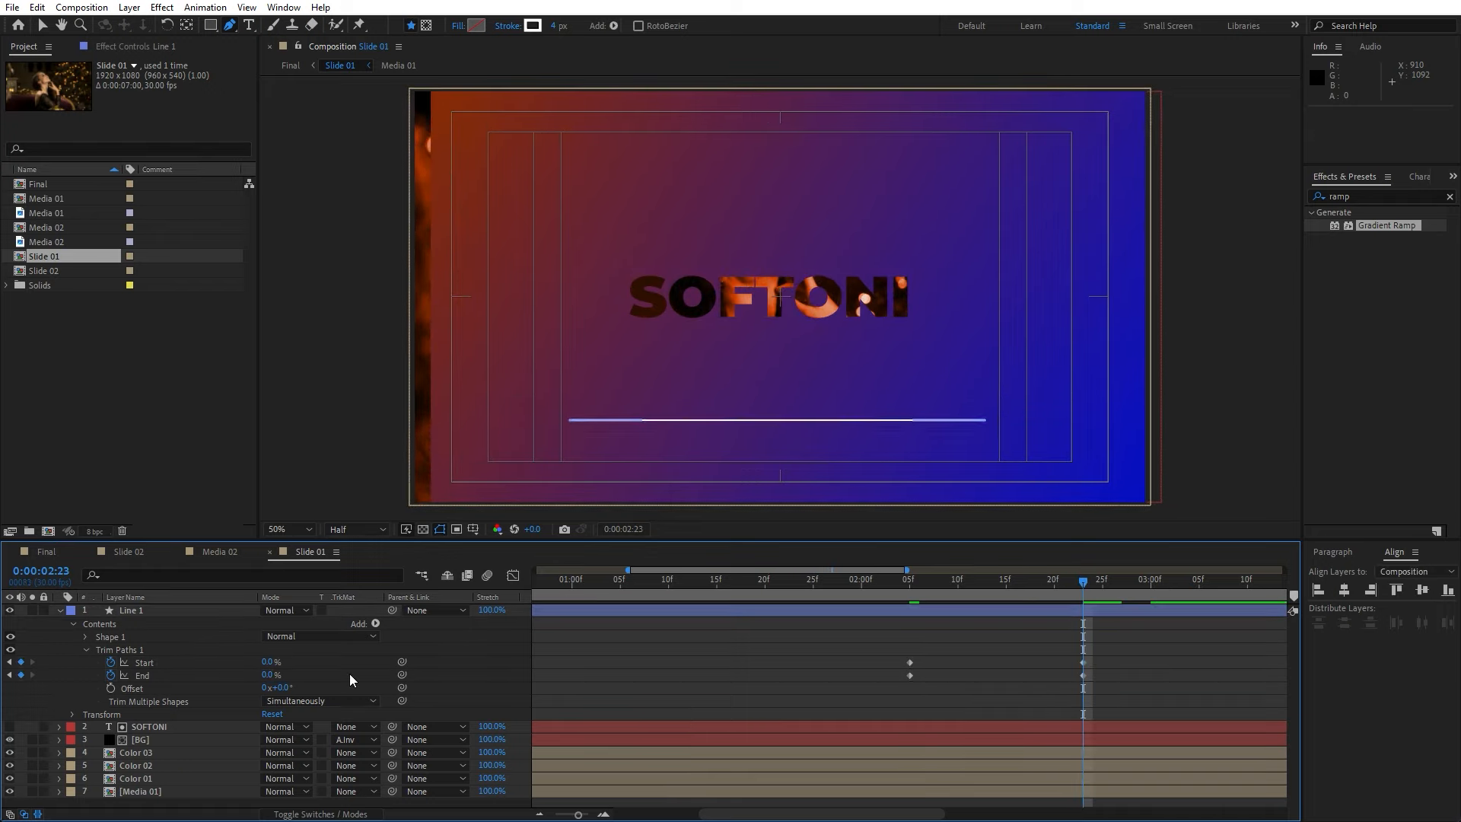
- Ease Line 1's Start and End keyframes and reshape their speed curve for a fast start and a long, slow finish
{"action": "left_click_drag", "start_coordinate": [1129, 647], "coordinate": [816, 696]}
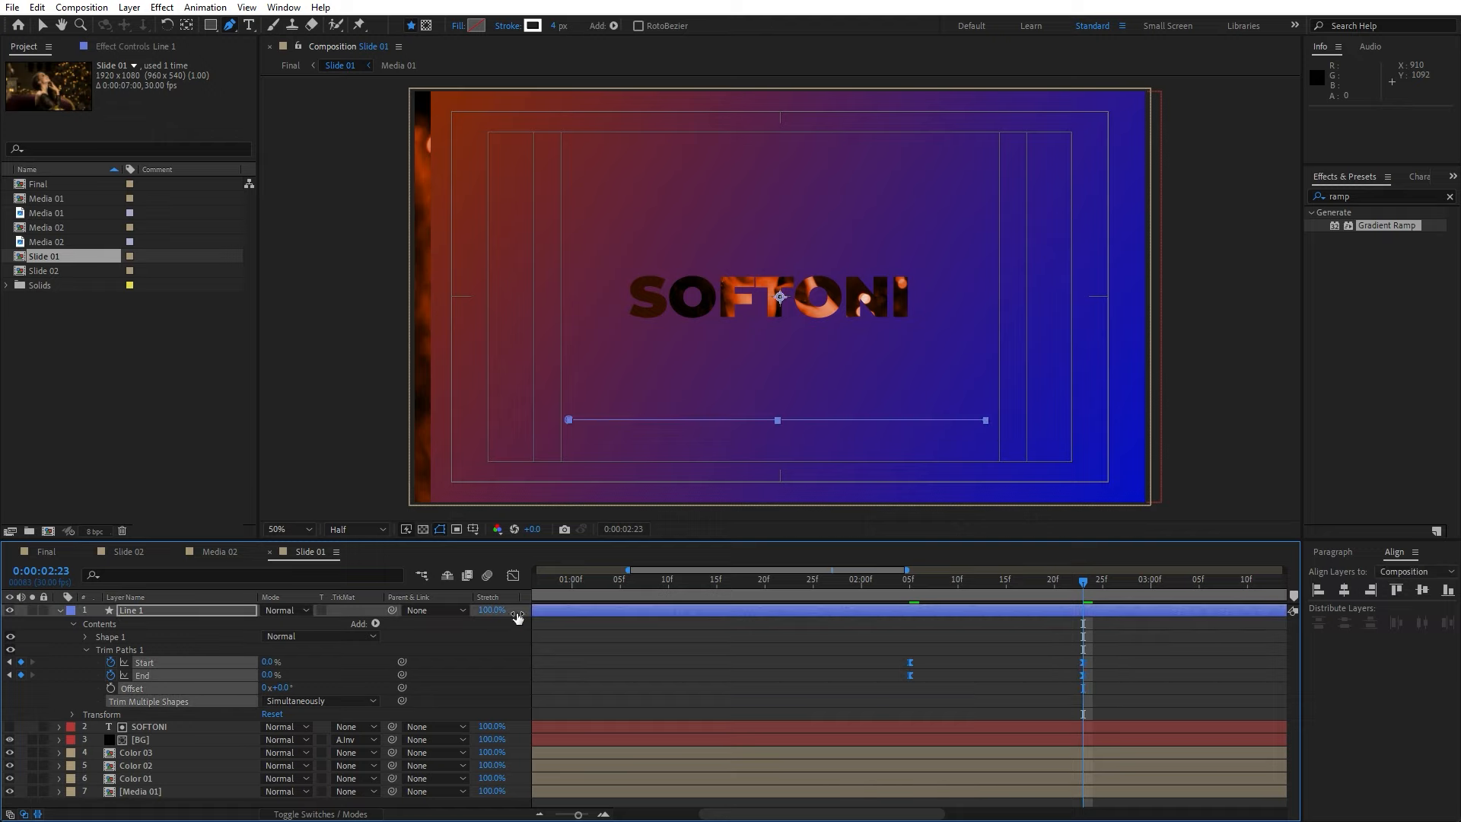
{"action": "left_click", "coordinate": [513, 580]}
{"action": "left_click_drag", "start_coordinate": [1134, 691], "coordinate": [960, 624]}
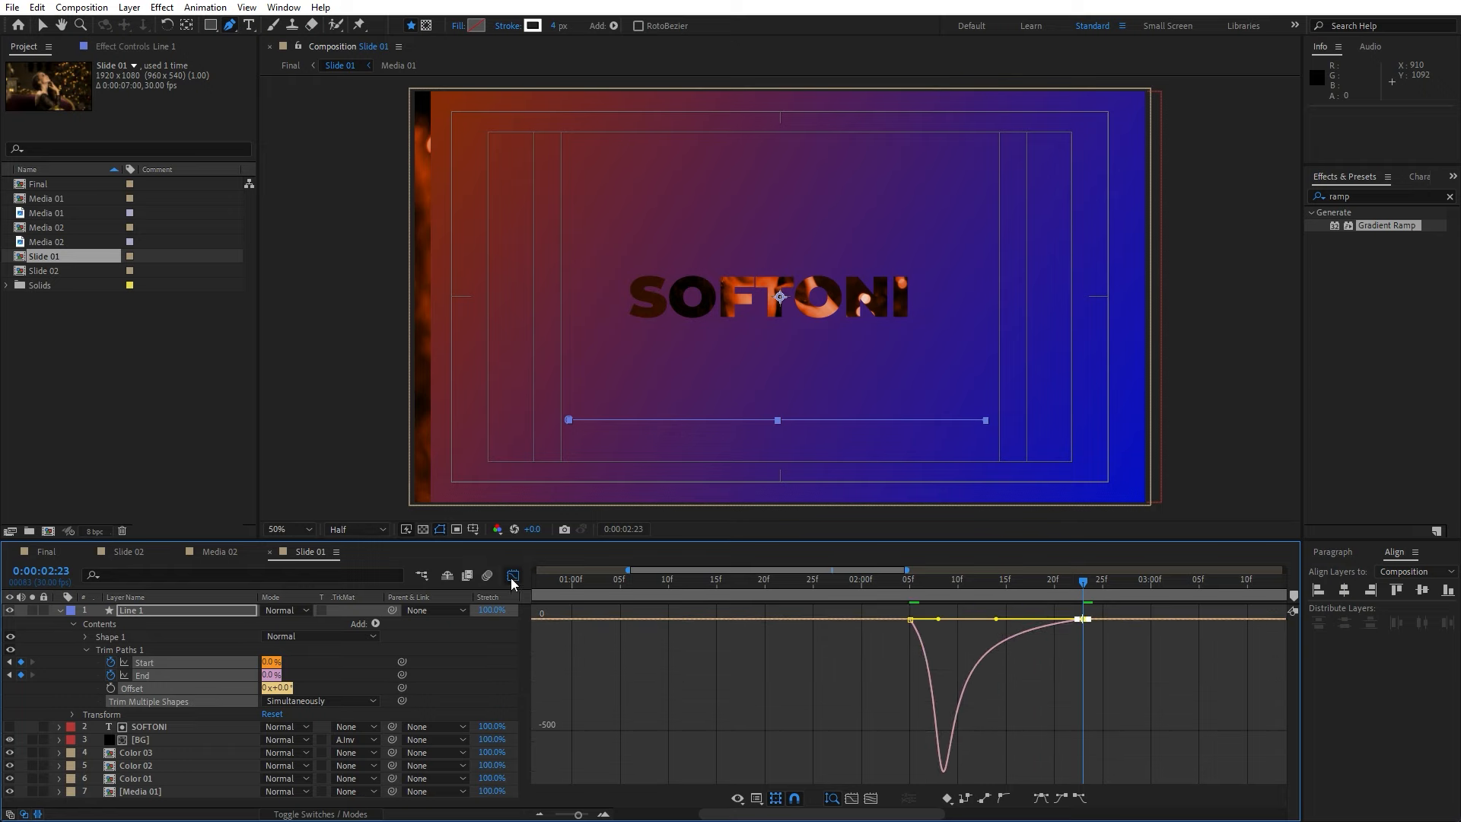
{"action": "left_click", "coordinate": [513, 580]}
- Shift Line 1's two End keyframes about two frames later than the Start keyframes and preview the line animation
{"action": "left_click", "coordinate": [1036, 689]}
{"action": "left_click_drag", "start_coordinate": [1121, 693], "coordinate": [925, 662]}
{"action": "left_click", "coordinate": [869, 595]}
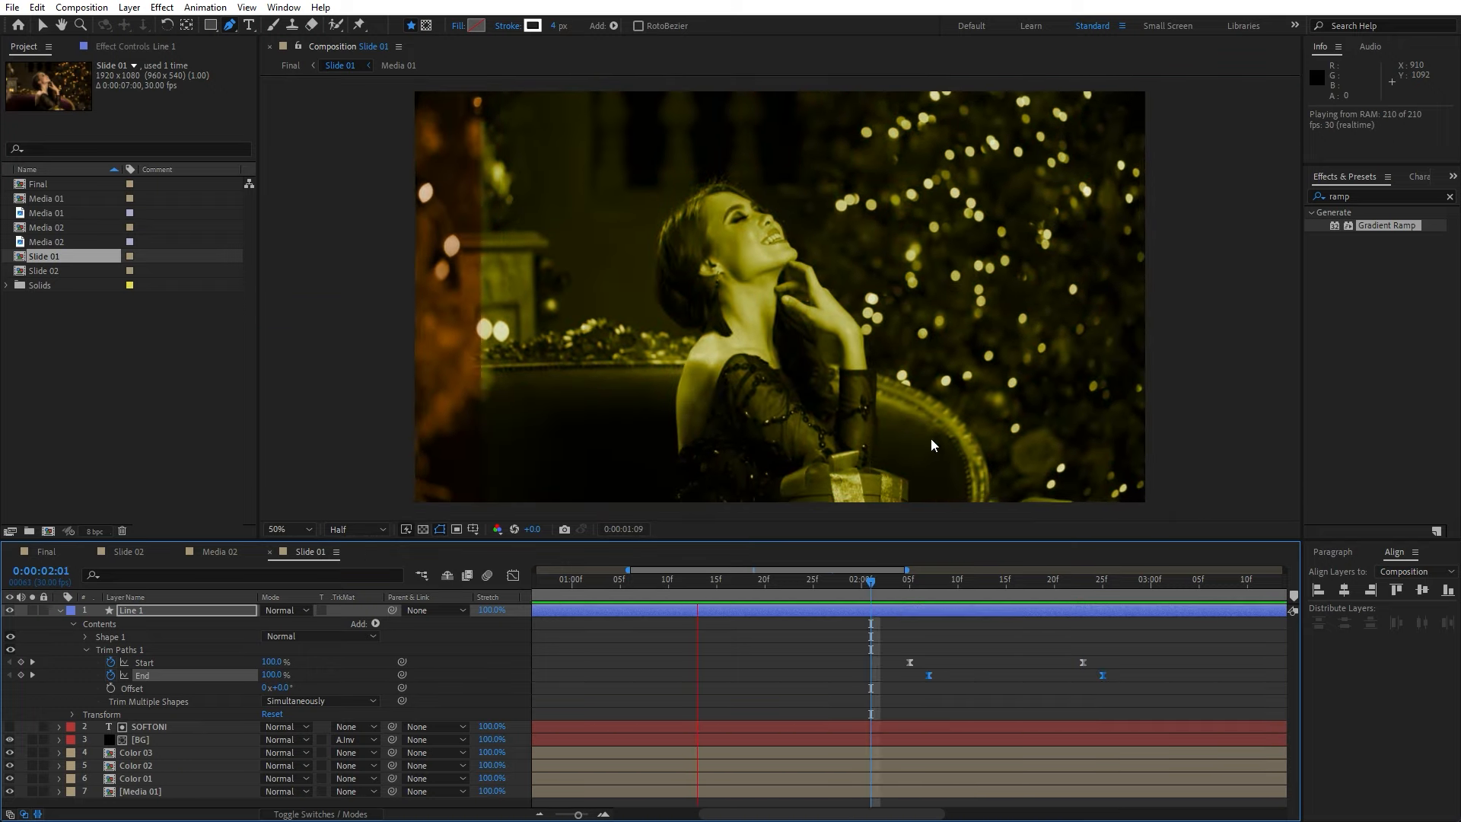
{"action": "left_click_drag", "start_coordinate": [878, 585], "coordinate": [1112, 586]}
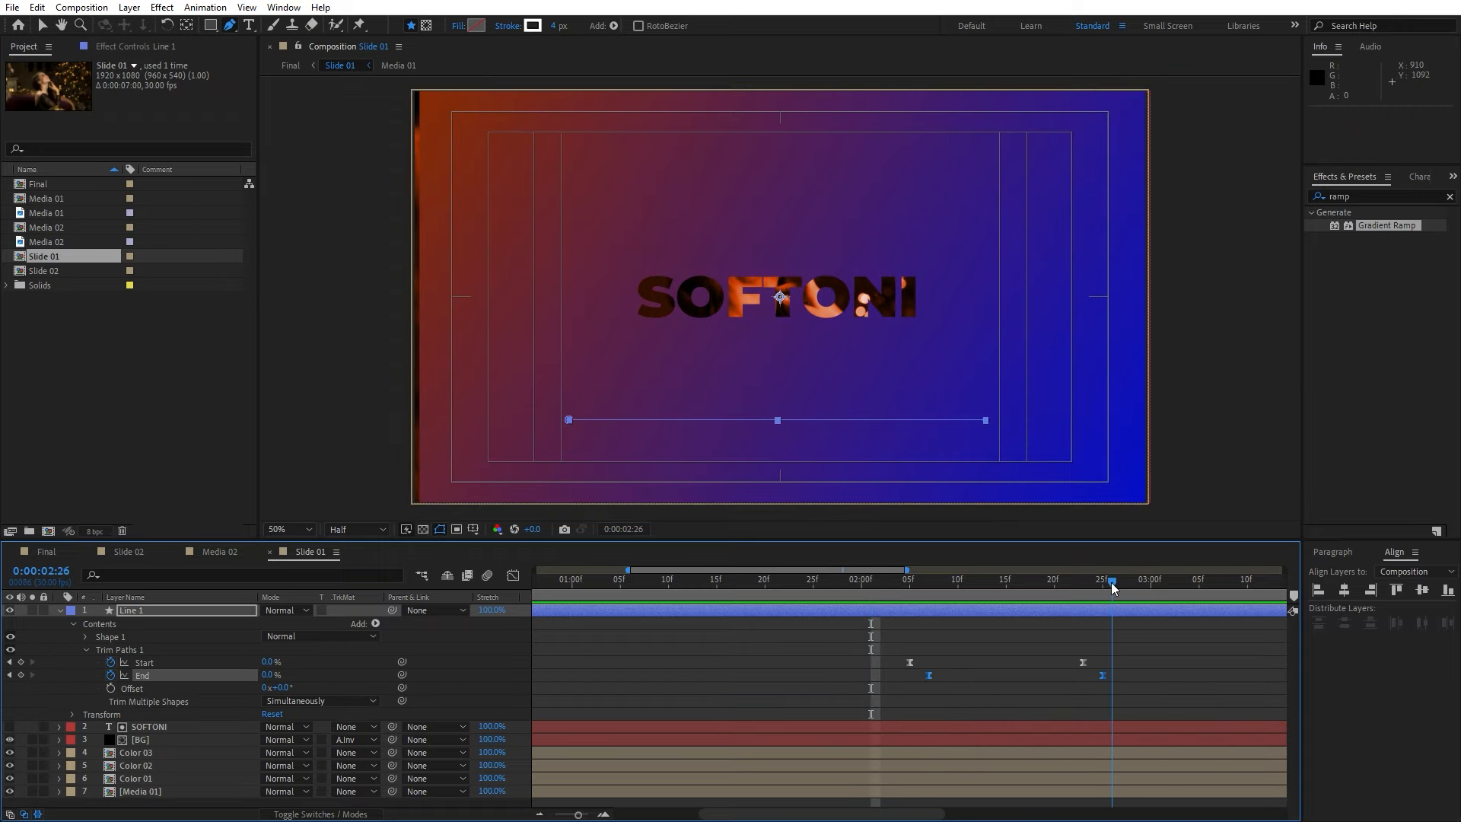
- Duplicate the Line 1 layer, set the copy's Rotation to 180°, and preview the two lines
{"action": "left_click", "coordinate": [59, 611]}
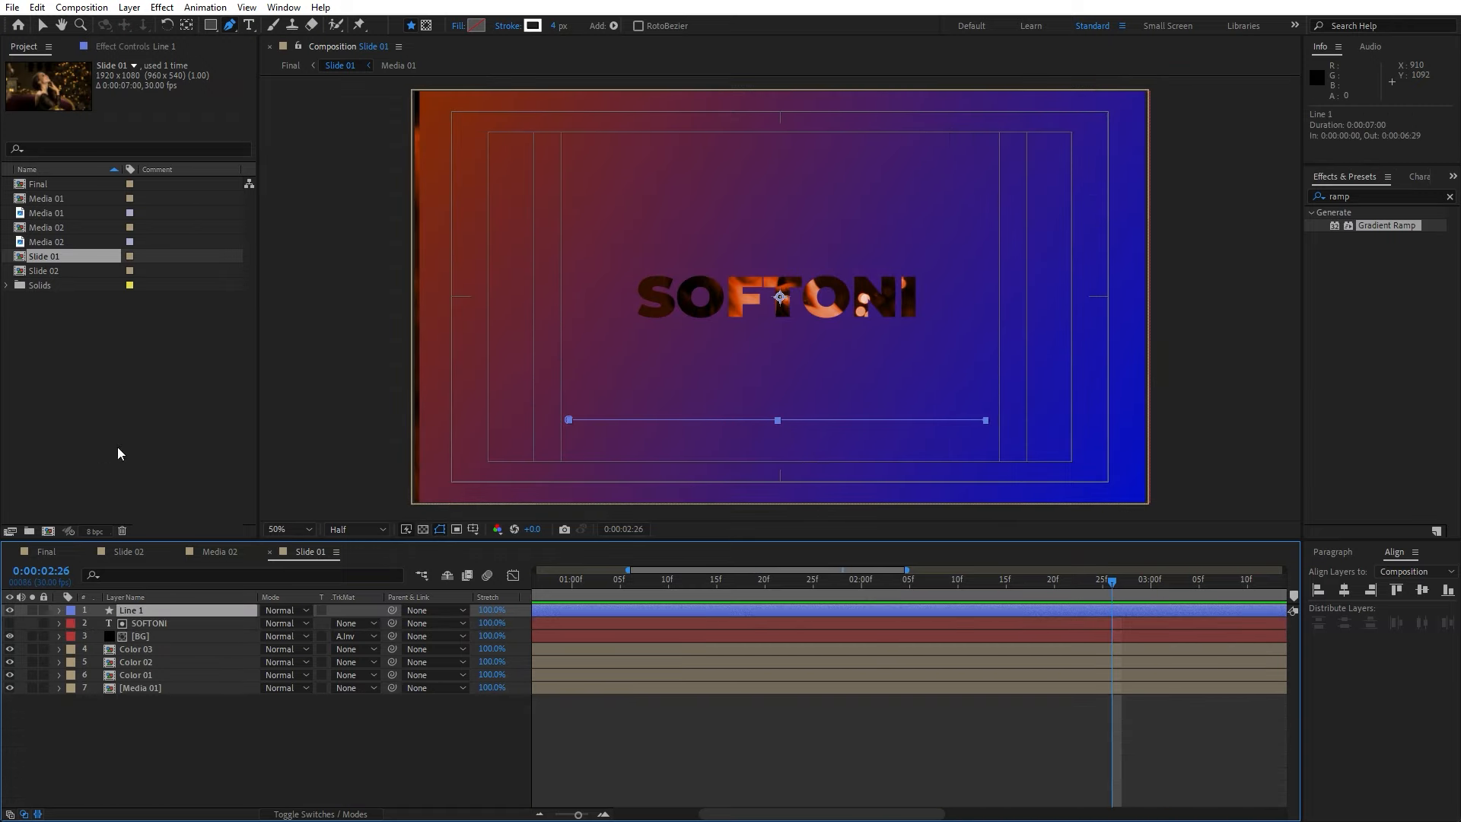
{"action": "left_click", "coordinate": [38, 9]}
{"action": "left_click", "coordinate": [102, 203]}
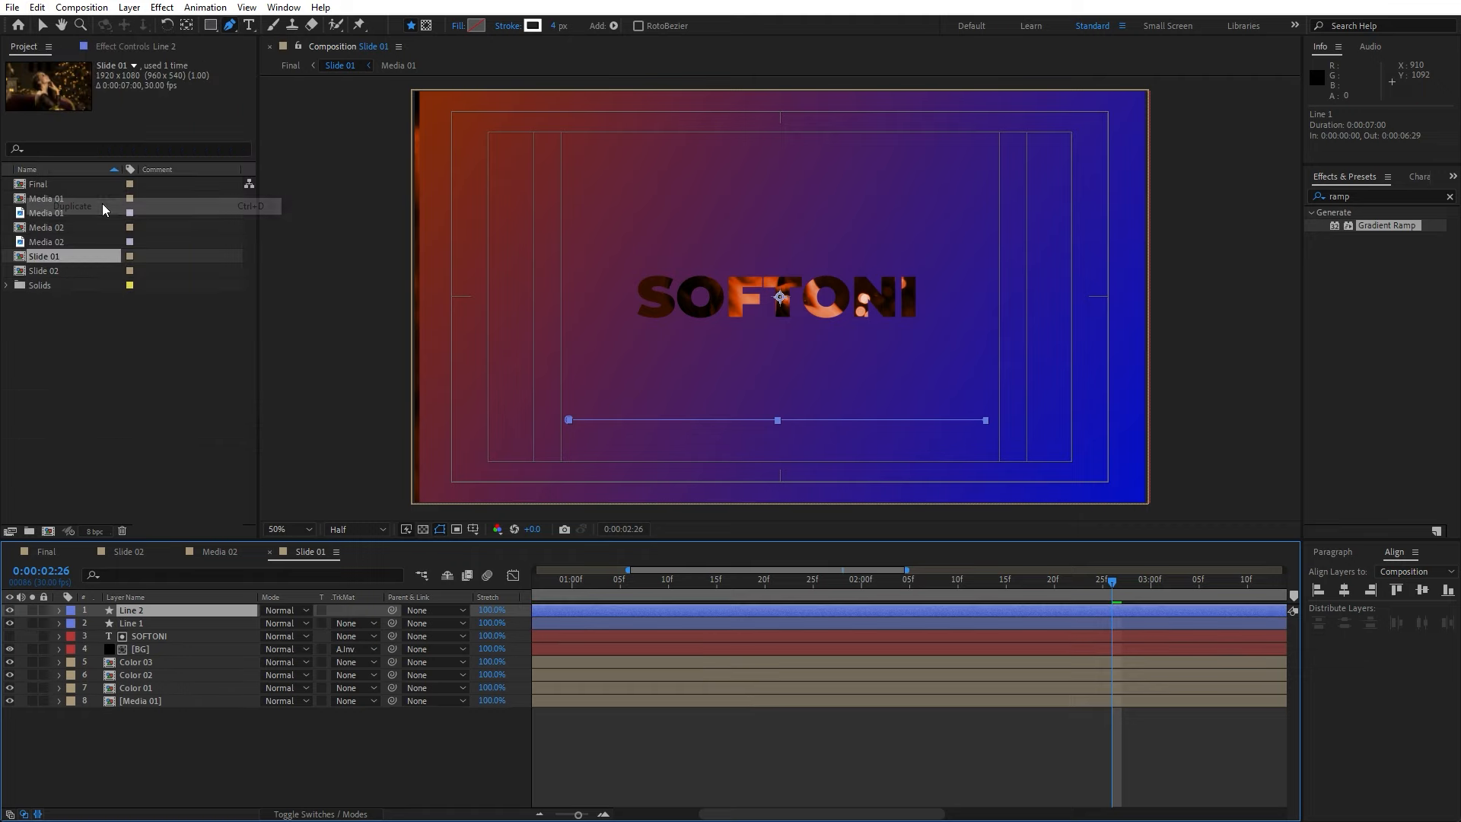
{"action": "key", "text": "r"}
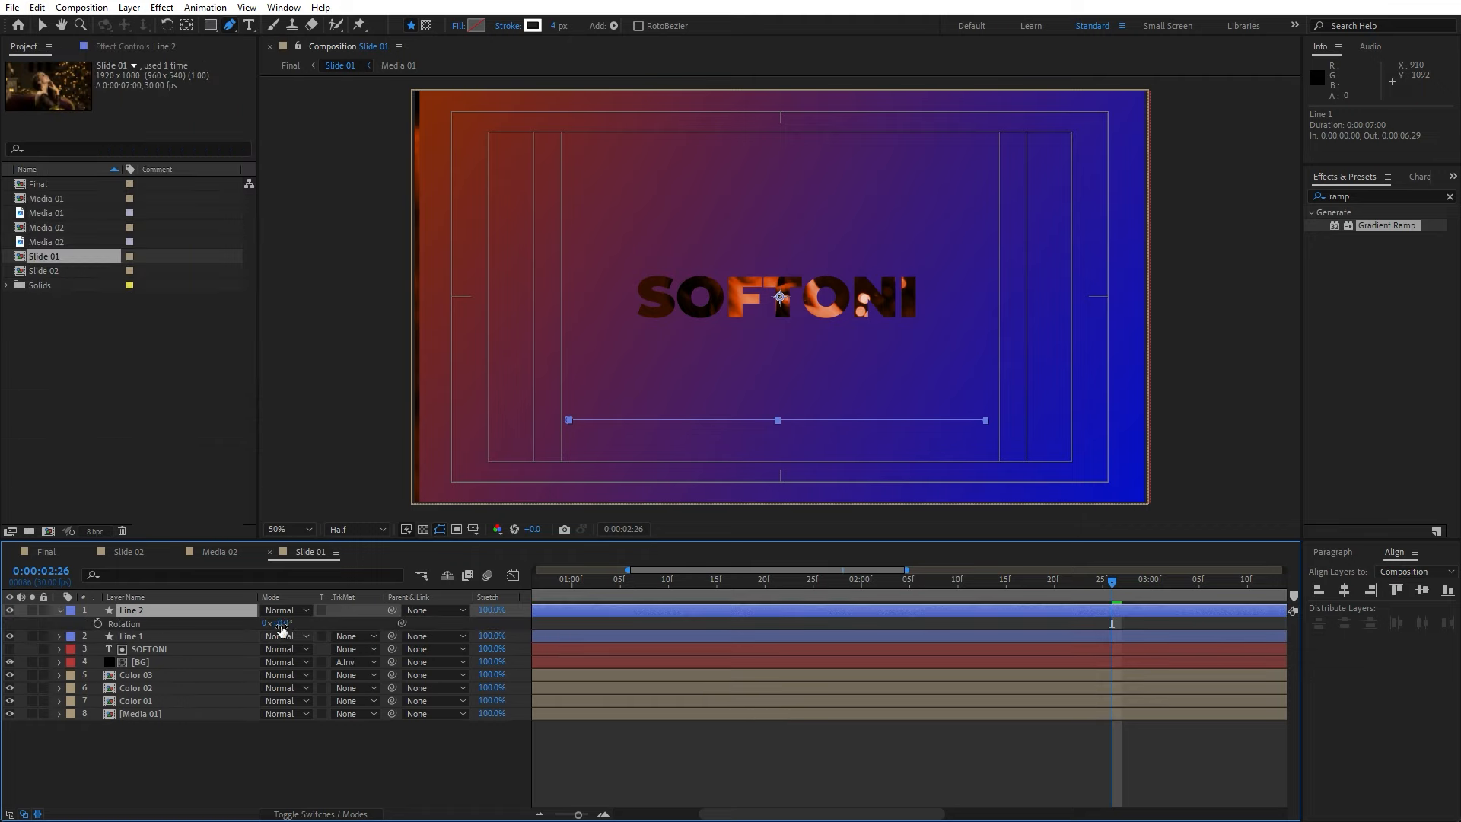
{"action": "left_click", "coordinate": [283, 623]}
{"action": "type", "text": "180"}
{"action": "left_click", "coordinate": [338, 768]}
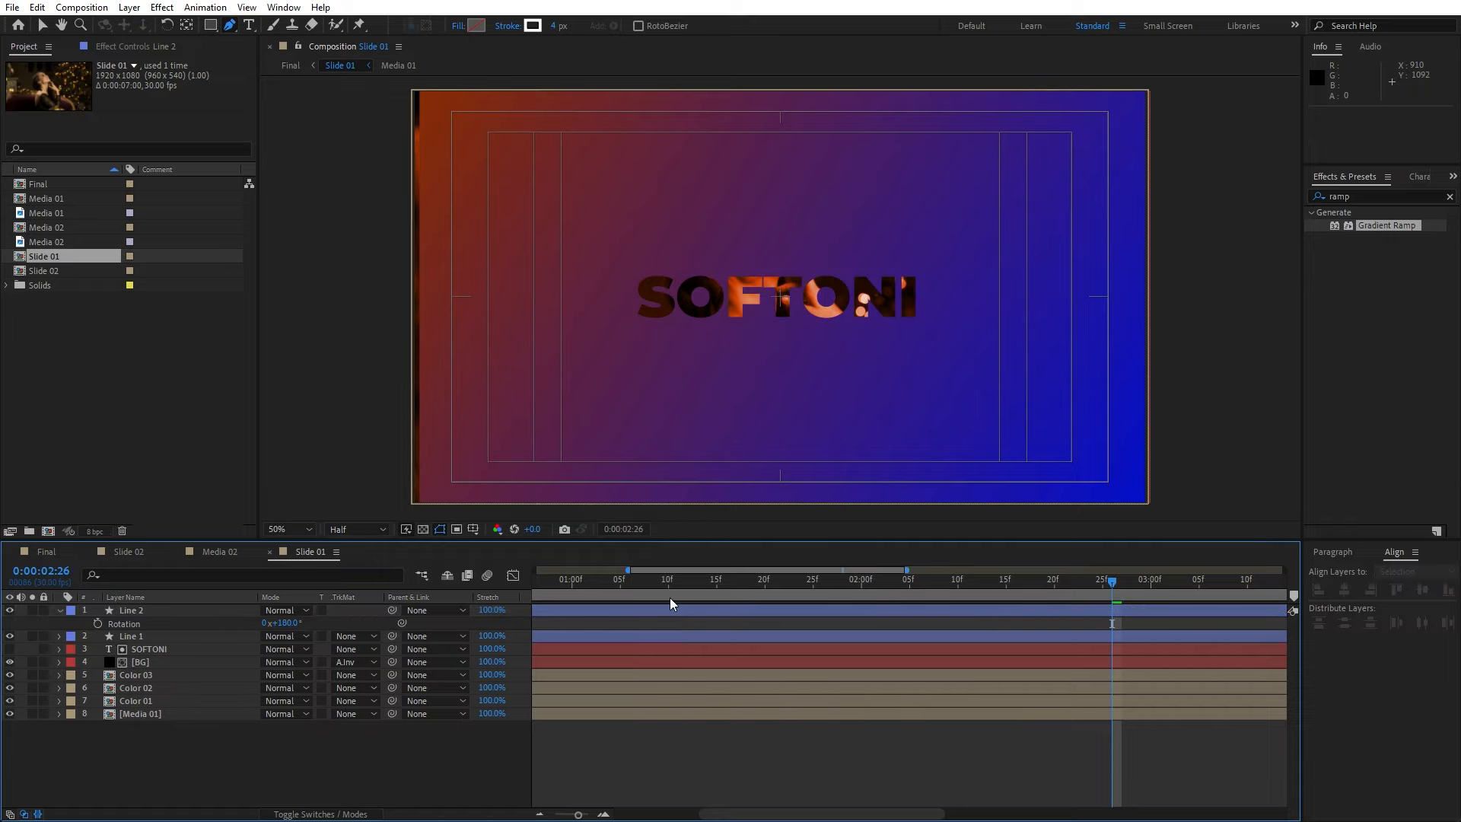
{"action": "key", "text": "space"}
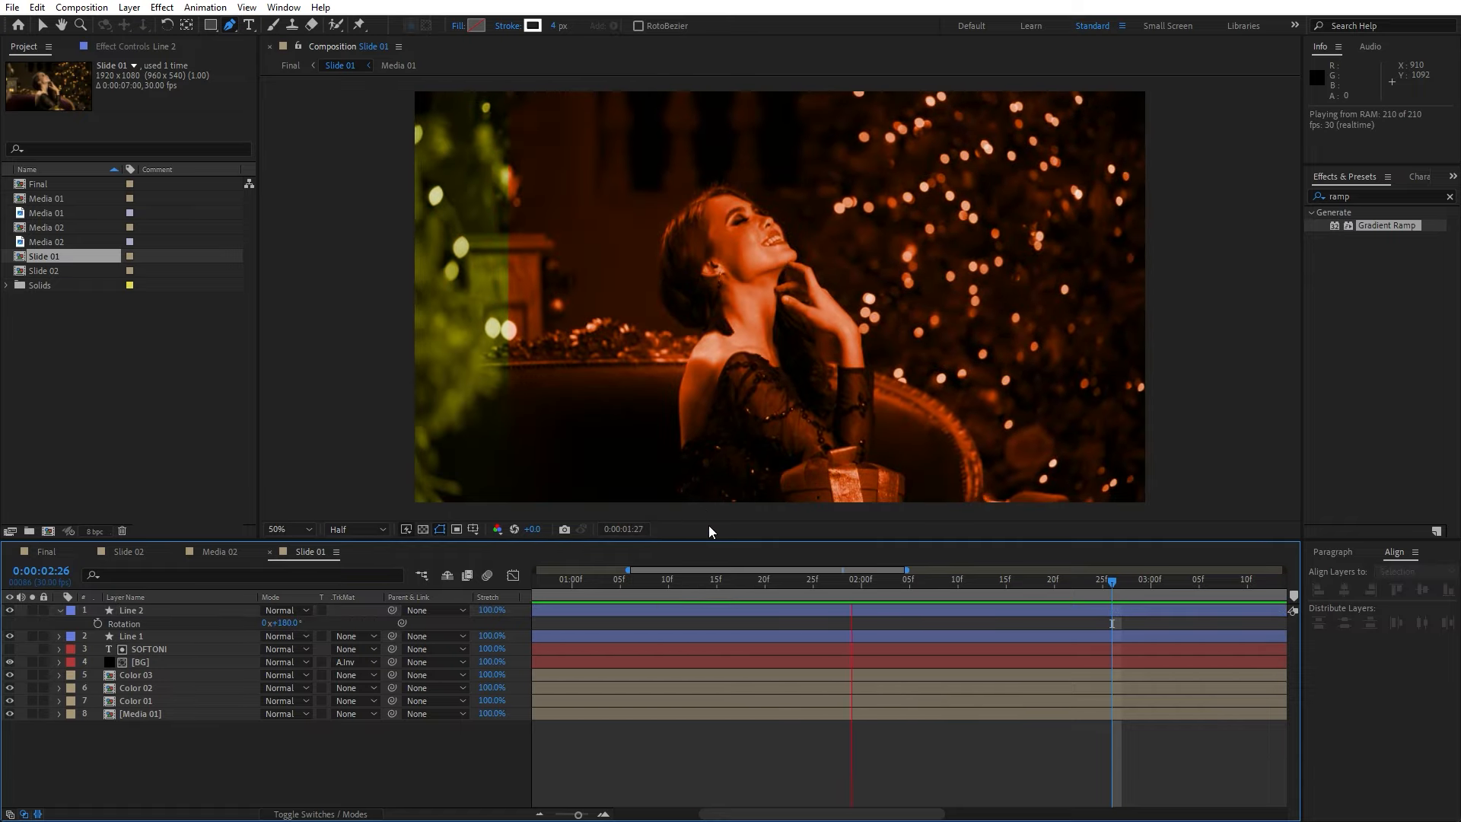
- Duplicate Slide 01's BG layer above Line 2, set Line 2's track matte to Alpha Matte "[BG]", and preview the result
{"action": "left_click", "coordinate": [731, 576]}
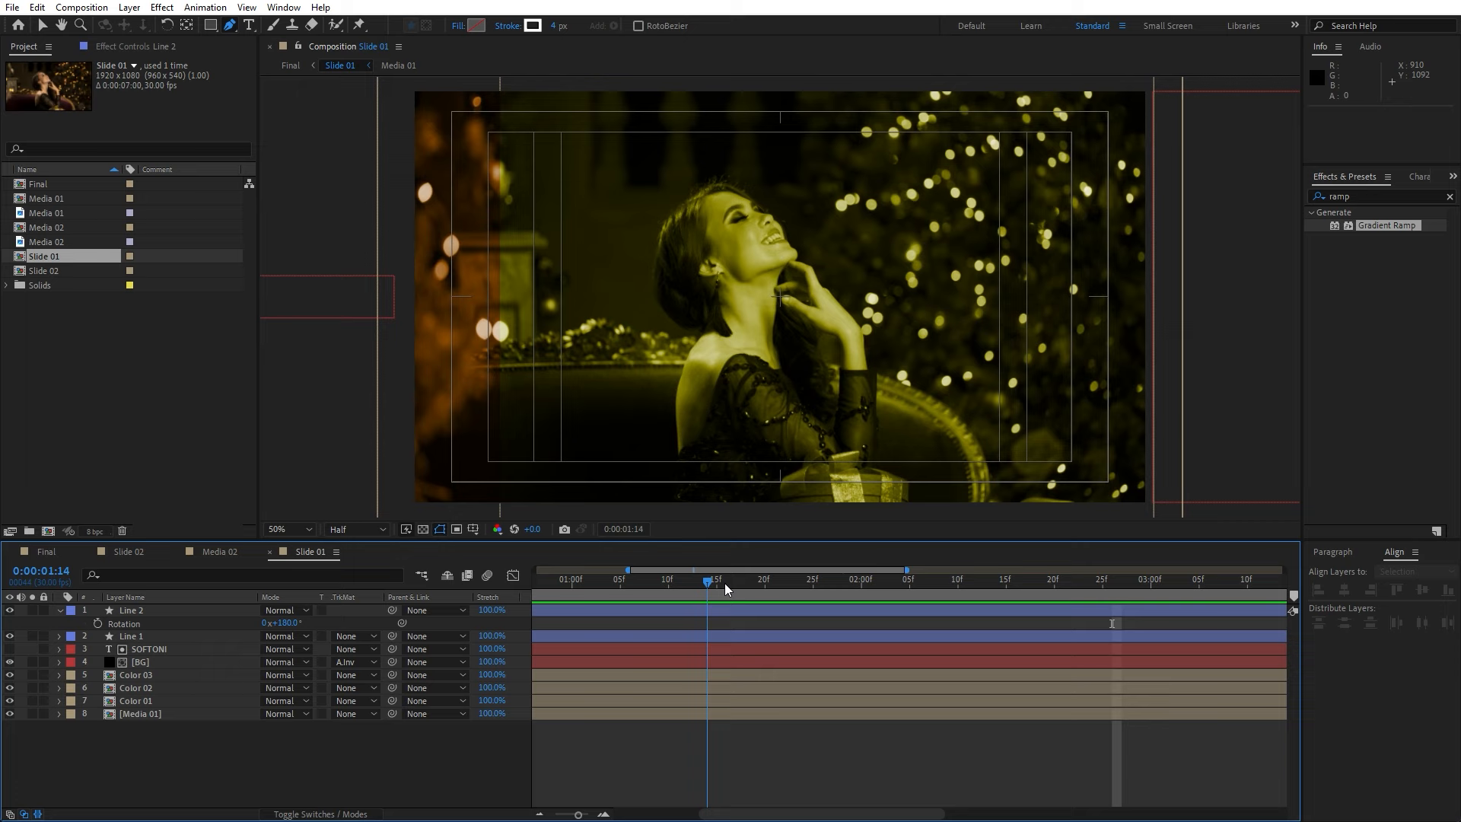
{"action": "left_click_drag", "start_coordinate": [578, 814], "coordinate": [573, 816]}
{"action": "left_click_drag", "start_coordinate": [834, 582], "coordinate": [990, 588]}
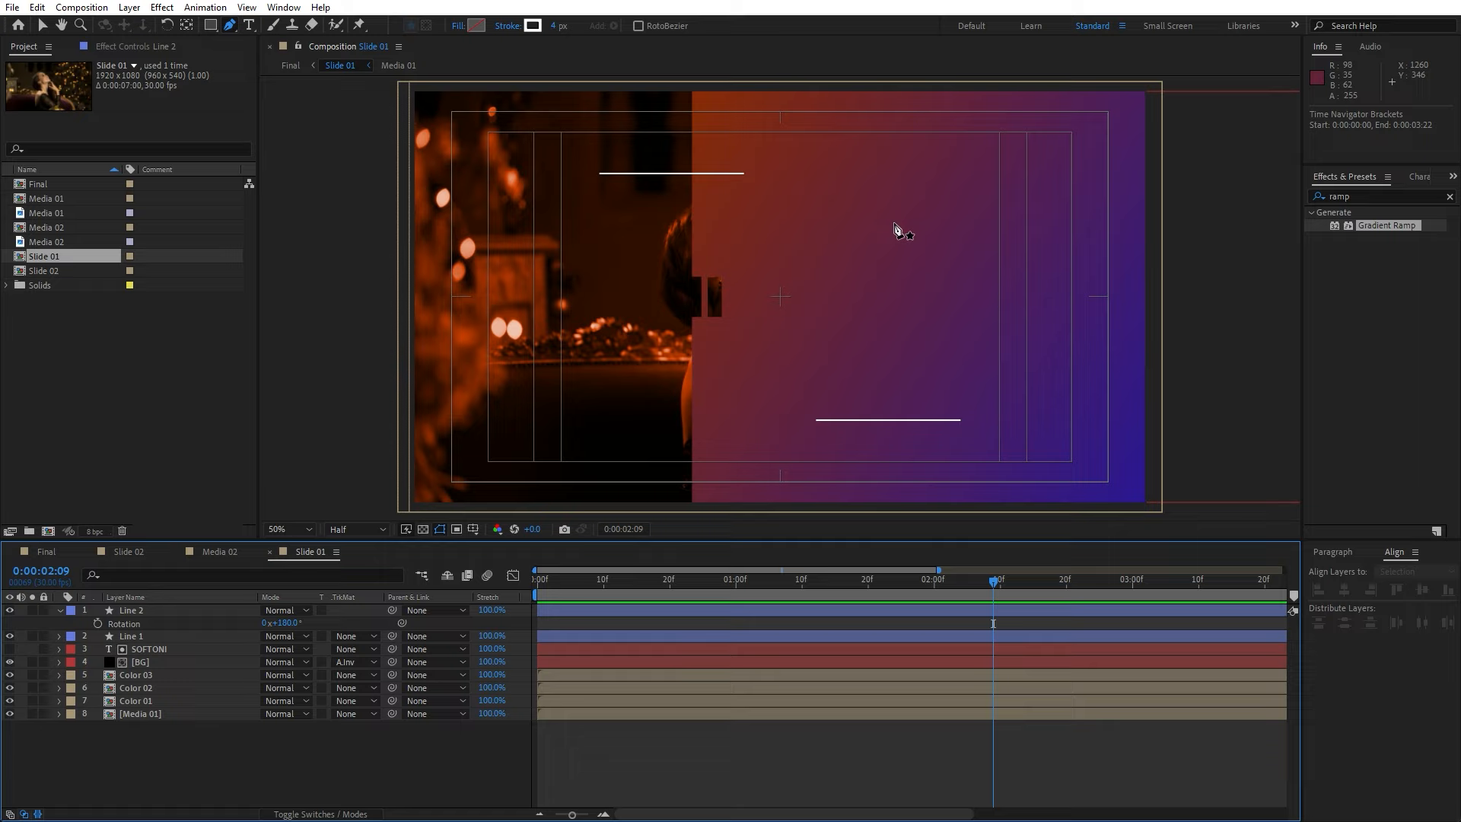
{"action": "left_click", "coordinate": [157, 660]}
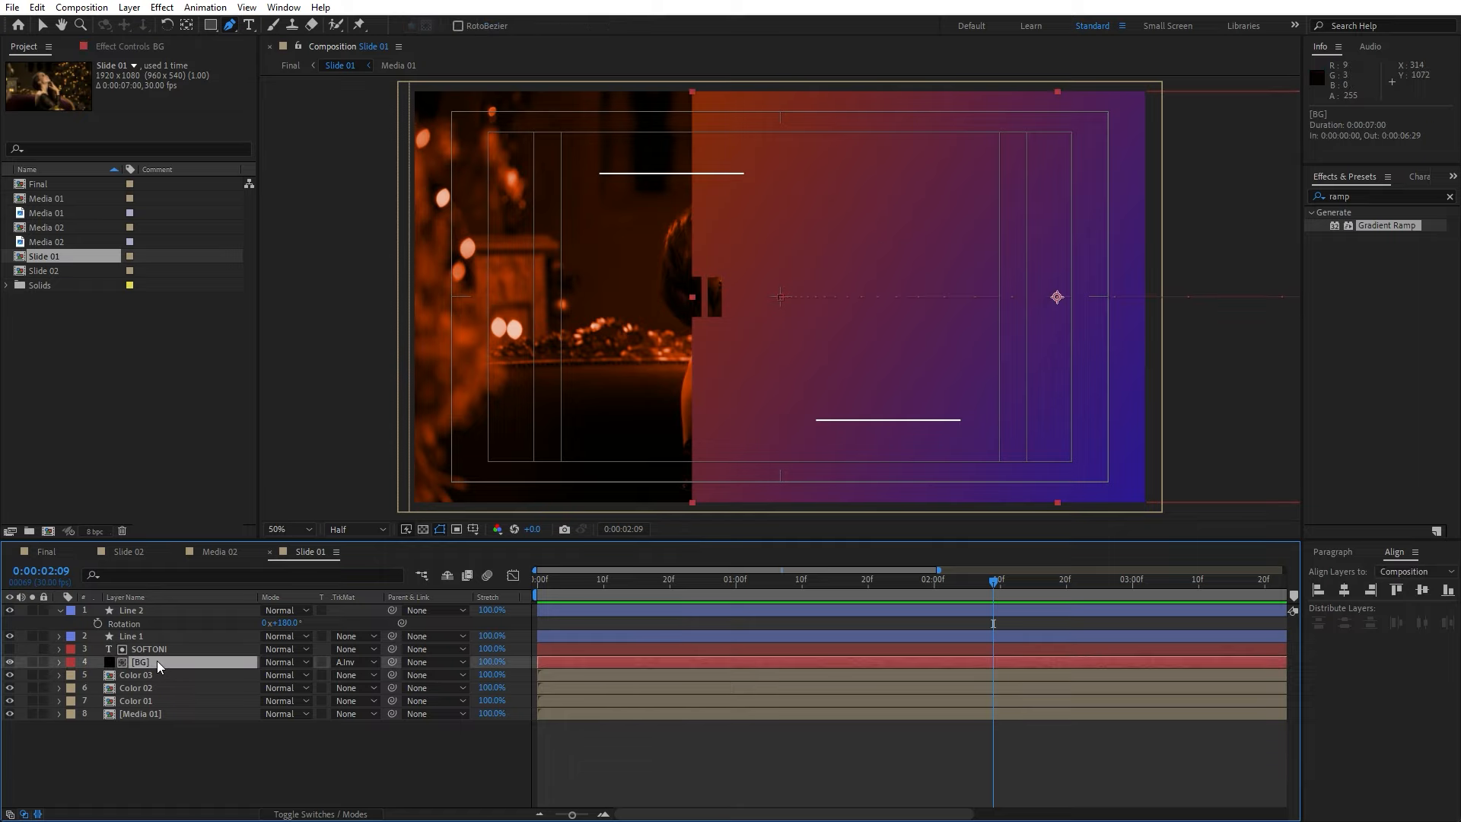
{"action": "key", "text": "ctrl+d"}
{"action": "left_click_drag", "start_coordinate": [145, 655], "coordinate": [160, 606]}
{"action": "left_click", "coordinate": [143, 629]}
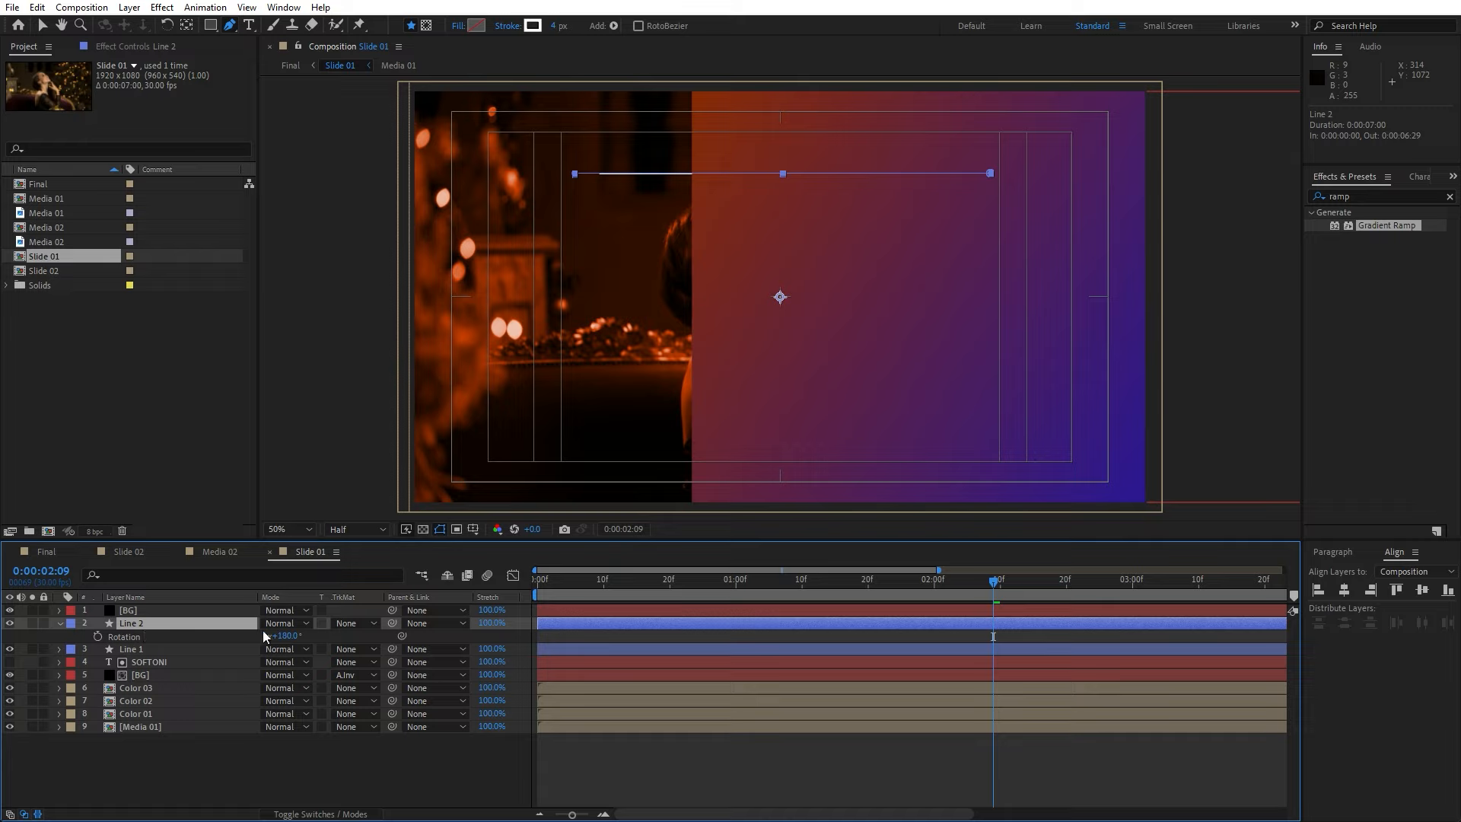
{"action": "left_click", "coordinate": [359, 622]}
{"action": "left_click", "coordinate": [381, 669]}
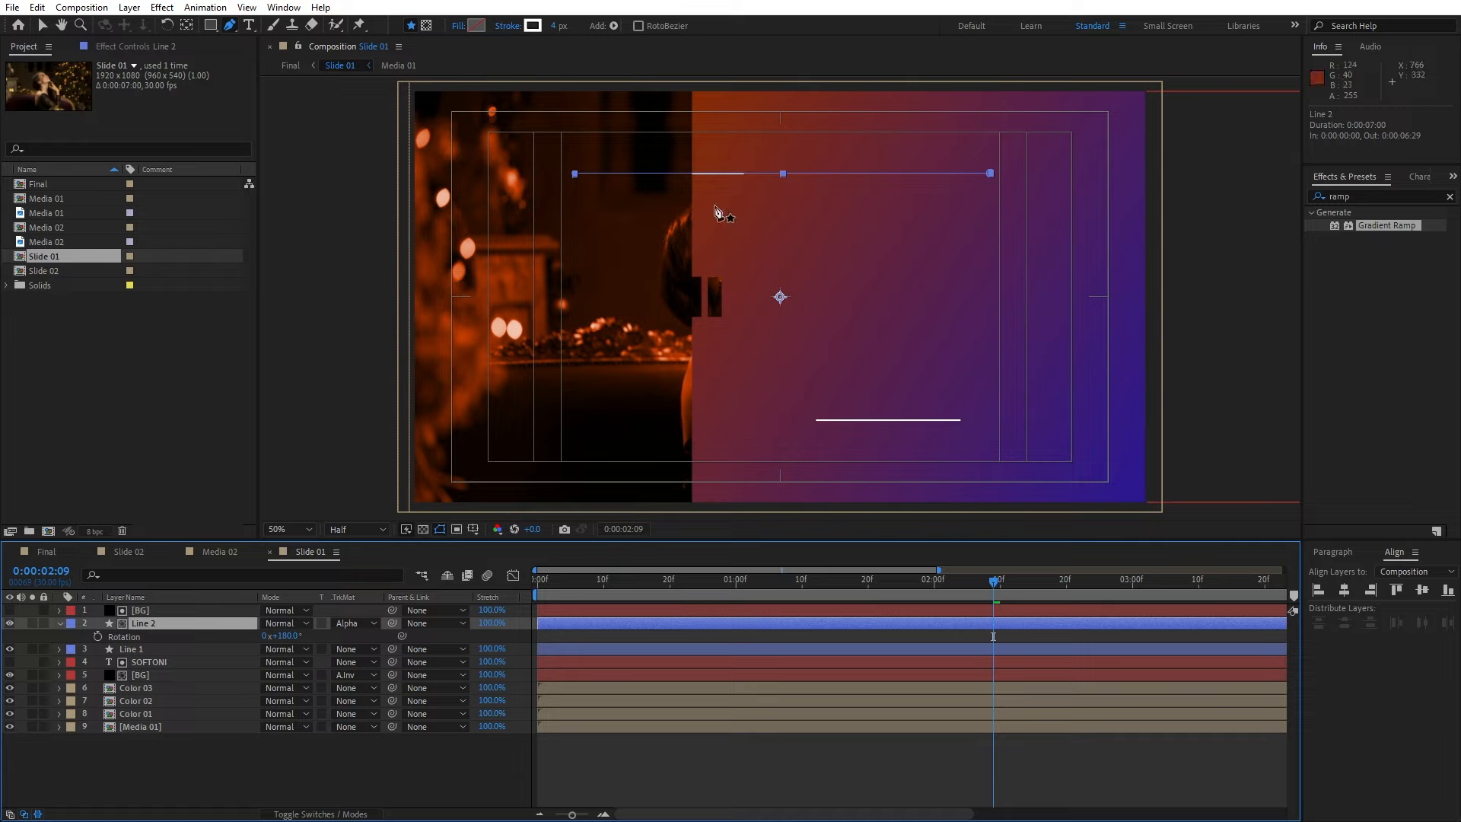
{"action": "key", "text": "v"}
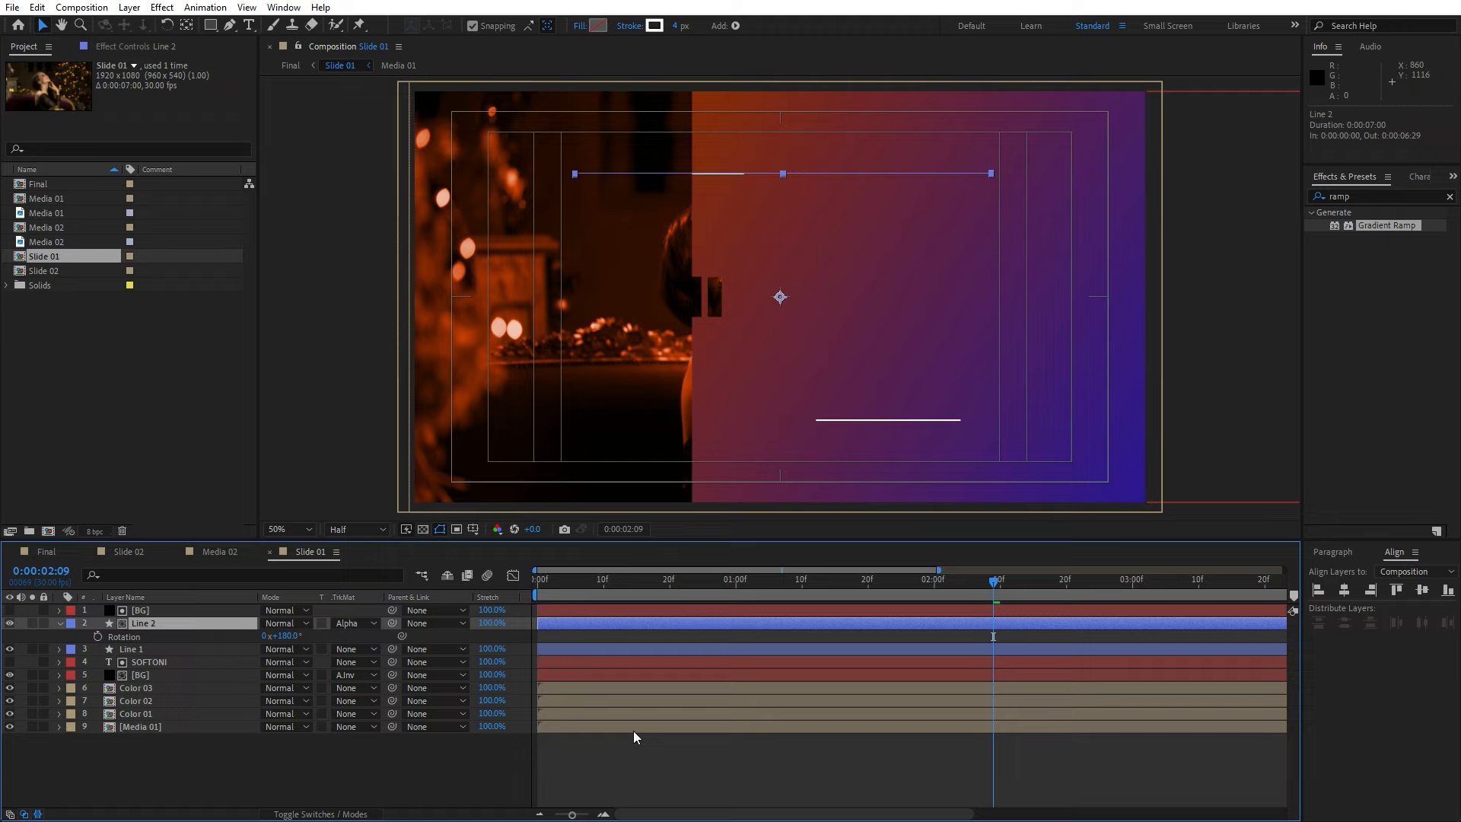
{"action": "key", "text": "space"}
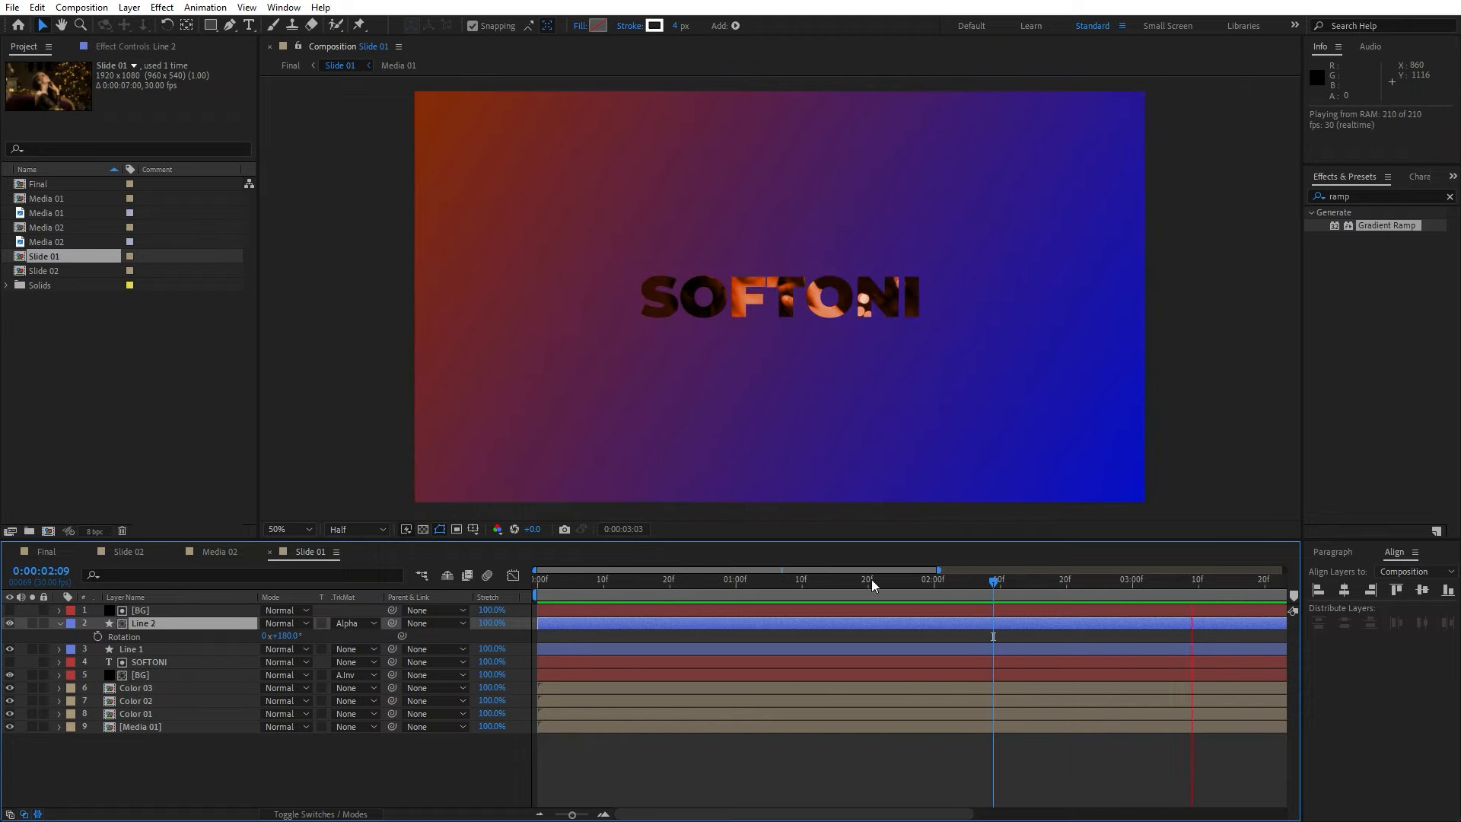
{"action": "left_click_drag", "start_coordinate": [871, 582], "coordinate": [757, 588]}
- Copy the Line 1 and Line 2 layers from Slide 01 and paste them into the Slide 02 composition
{"action": "left_click", "coordinate": [60, 623]}
{"action": "key", "text": "F2"}
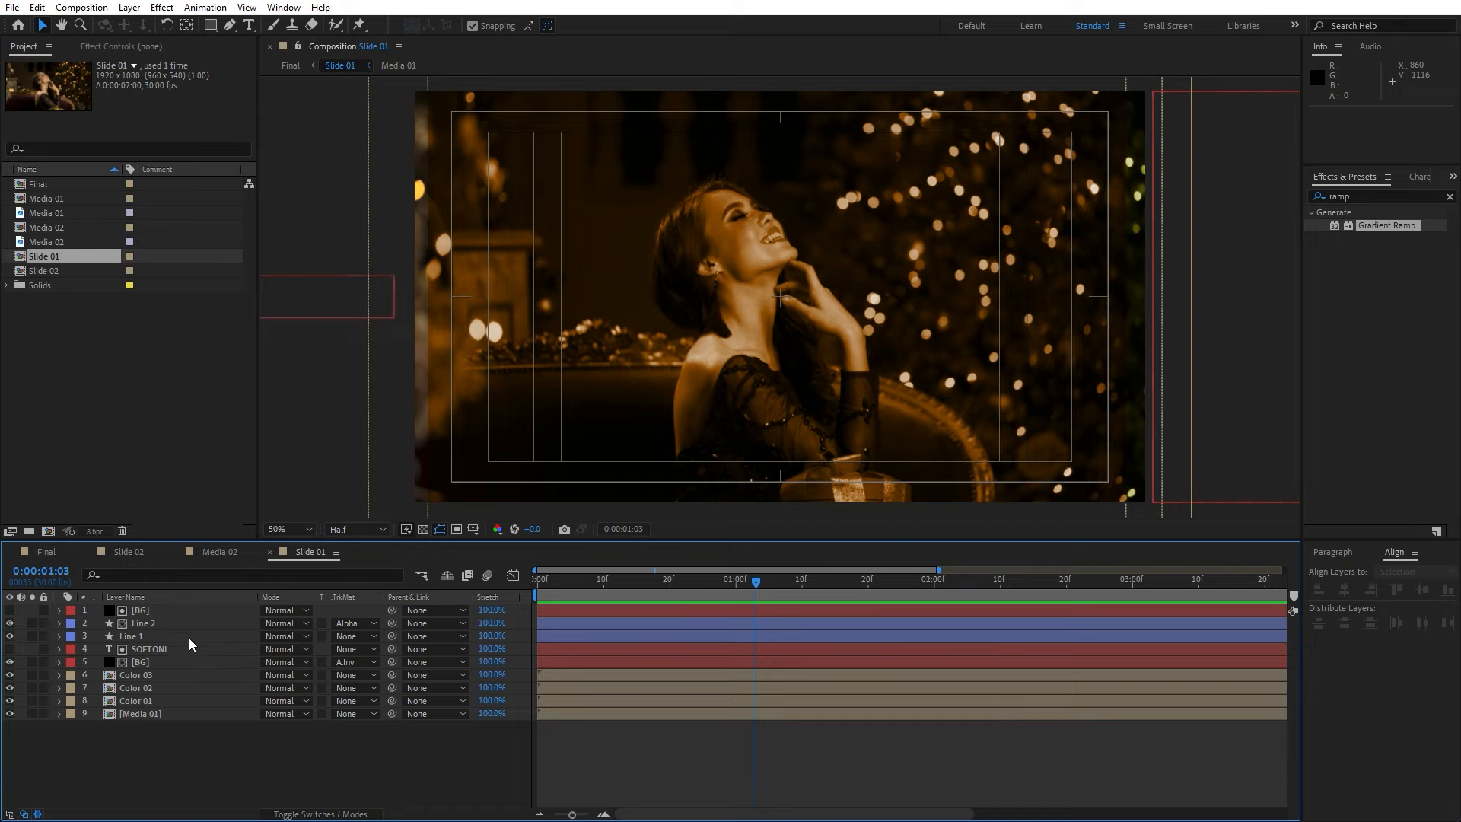
{"action": "left_click", "coordinate": [140, 638]}
{"action": "left_click", "coordinate": [153, 624], "text": "ctrl"}
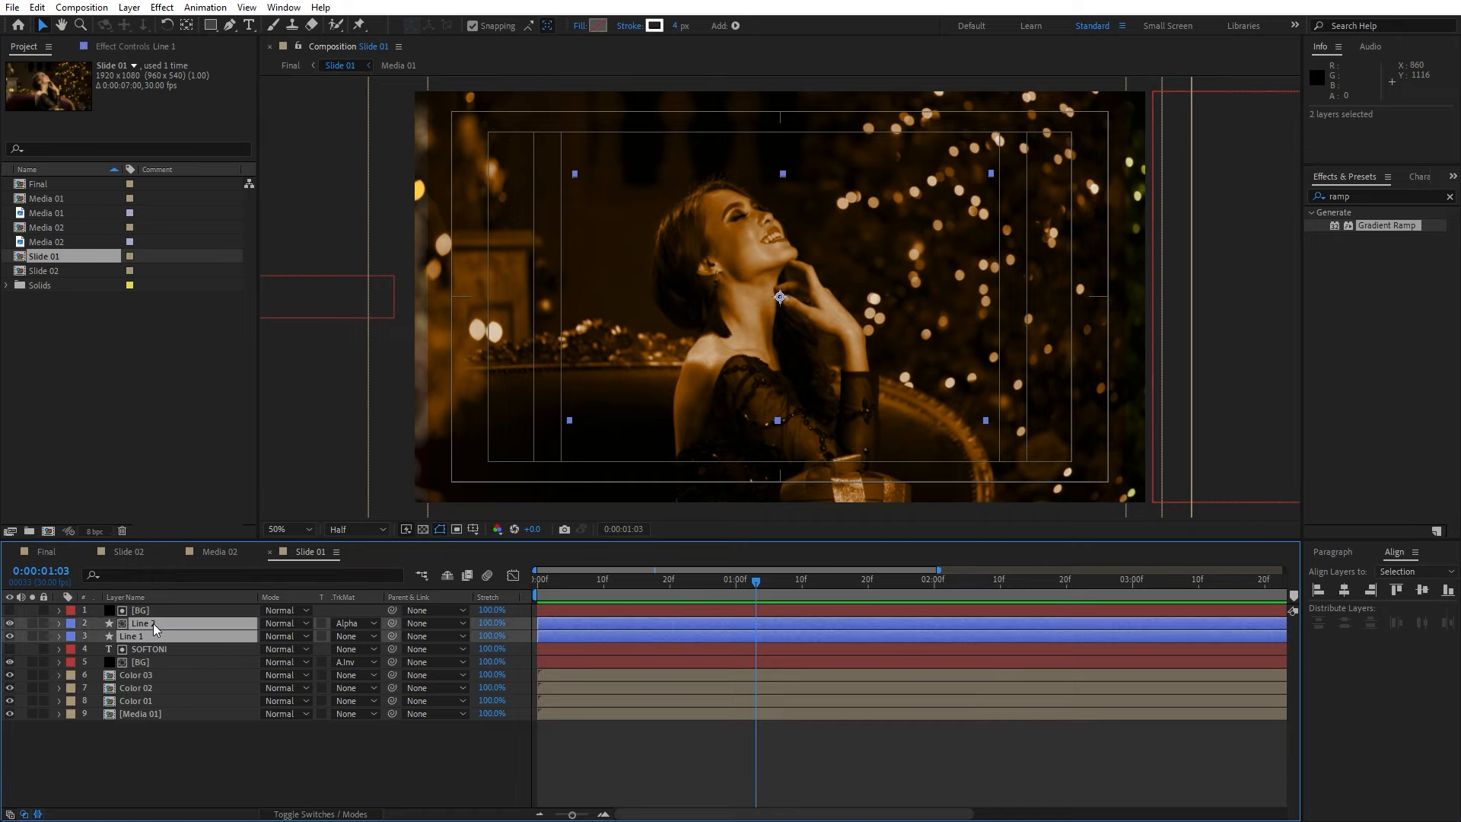
{"action": "key", "text": "ctrl+c"}
{"action": "left_click", "coordinate": [139, 552]}
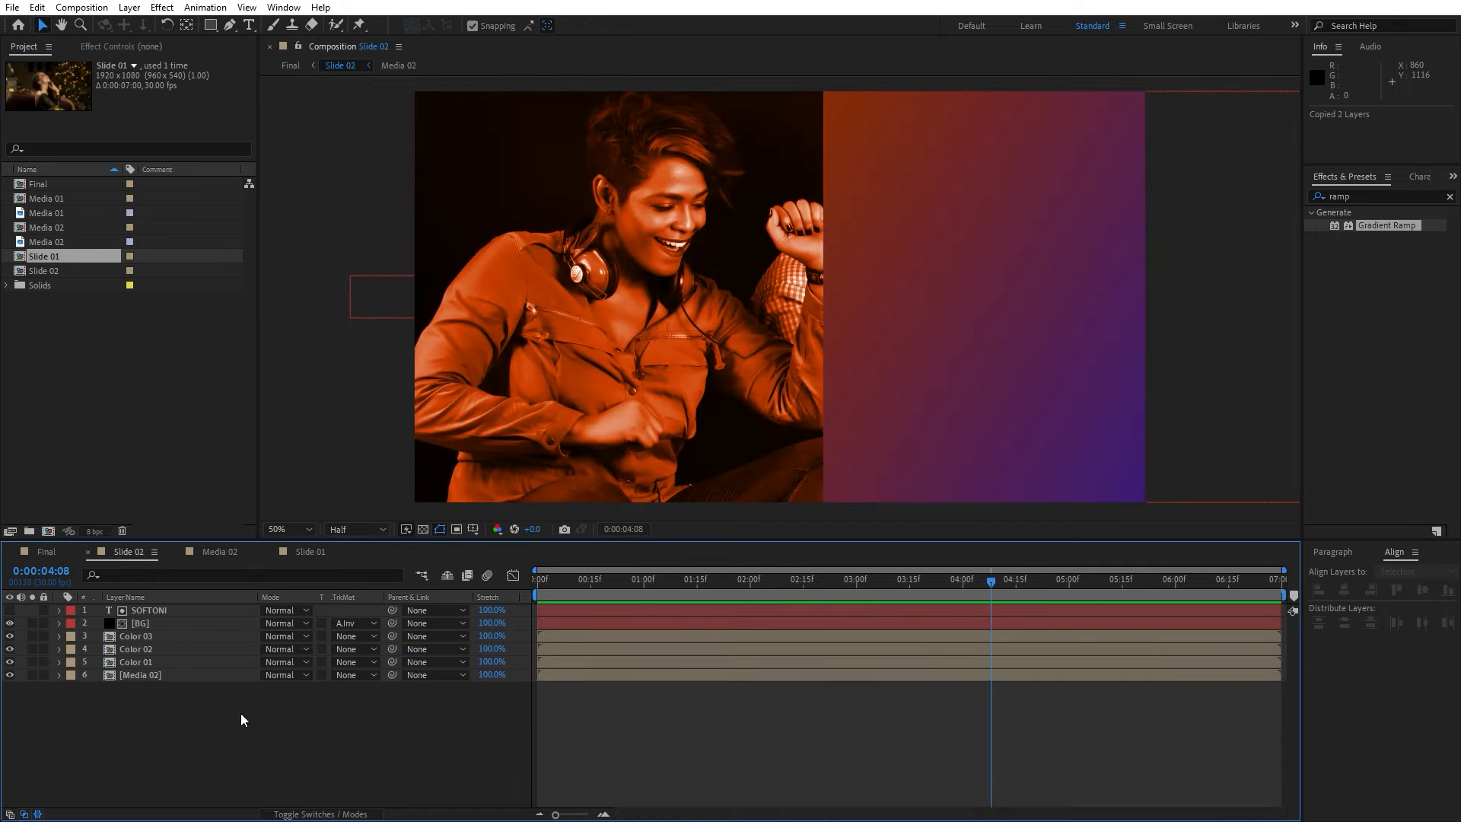
{"action": "key", "text": "ctrl+v"}
{"action": "key", "text": "F2"}
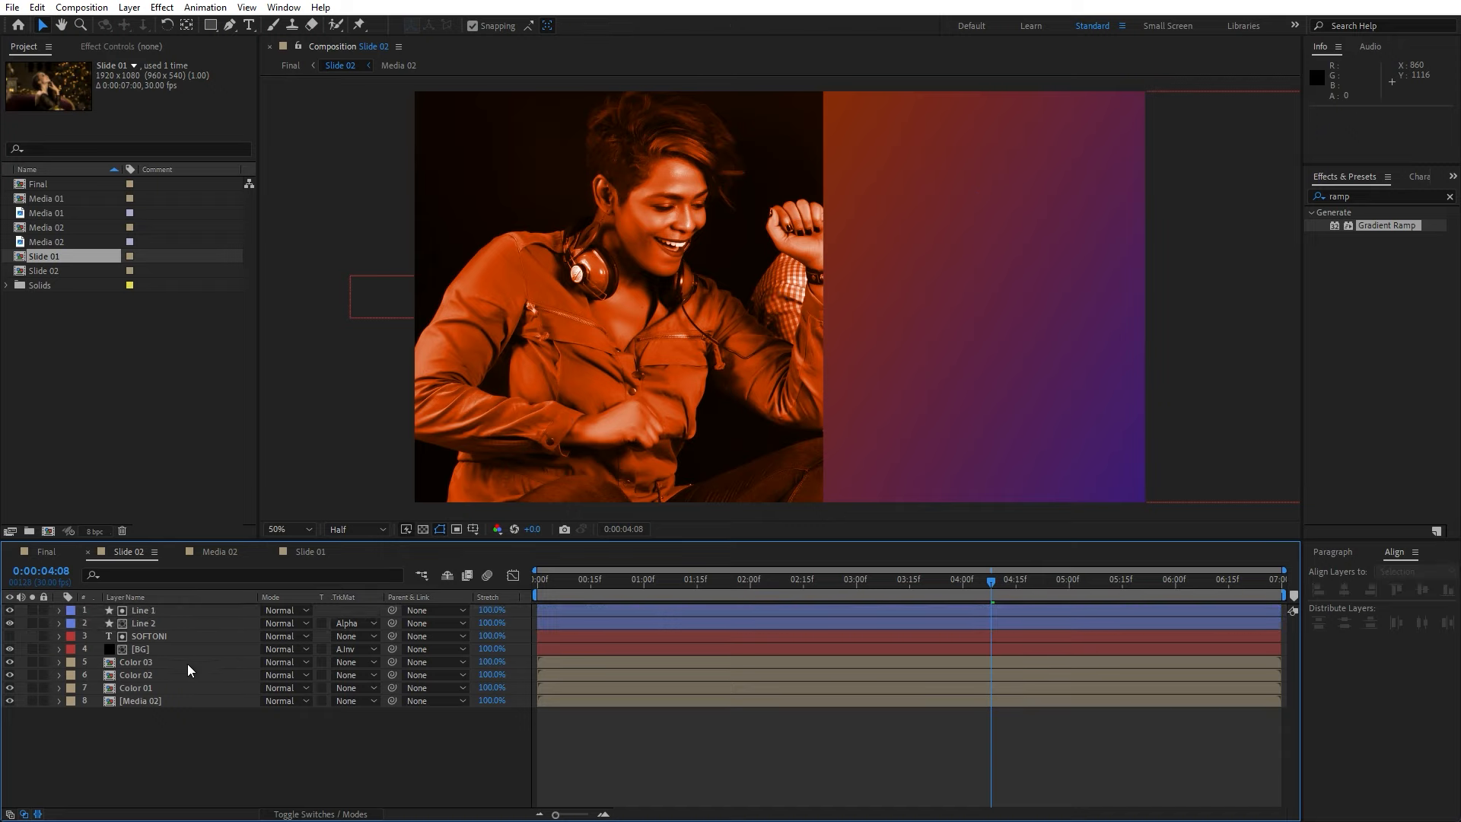
- Remove Line 2's track matte in Slide 02 and move the layer above Line 1
{"action": "left_click", "coordinate": [166, 622]}
{"action": "left_click", "coordinate": [346, 623]}
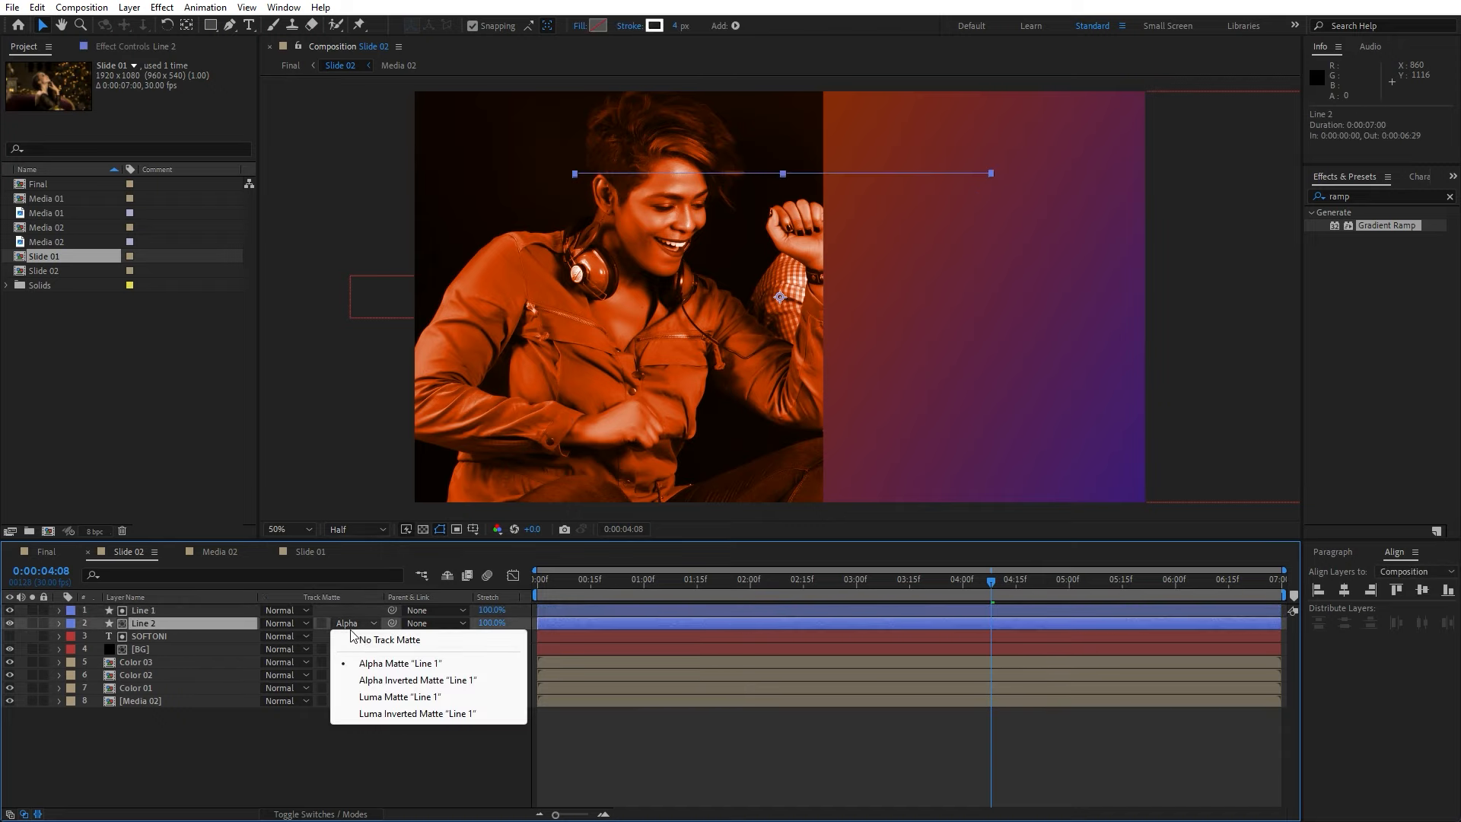
{"action": "left_click", "coordinate": [370, 640]}
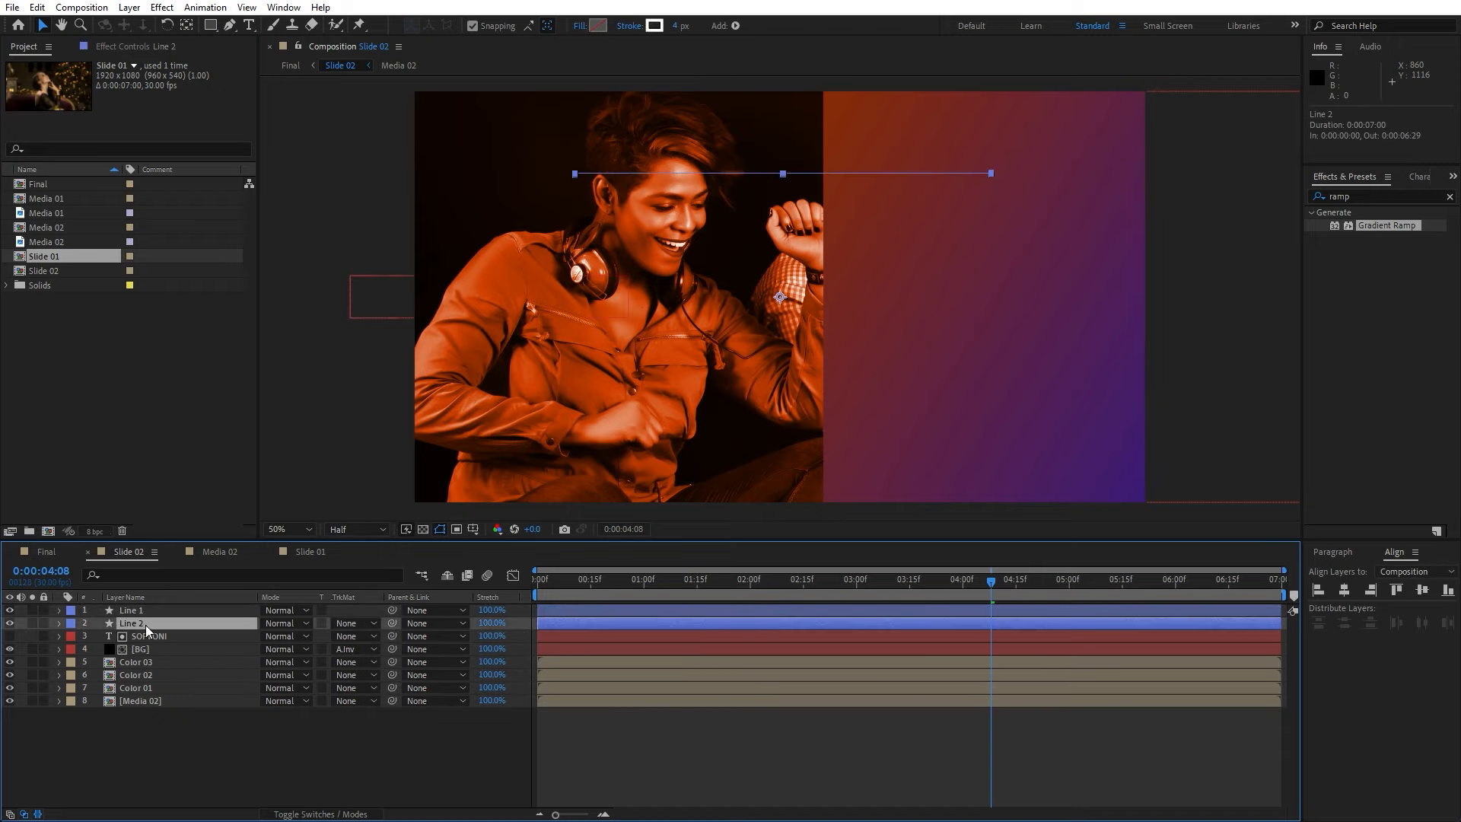
{"action": "left_click_drag", "start_coordinate": [145, 624], "coordinate": [156, 610]}
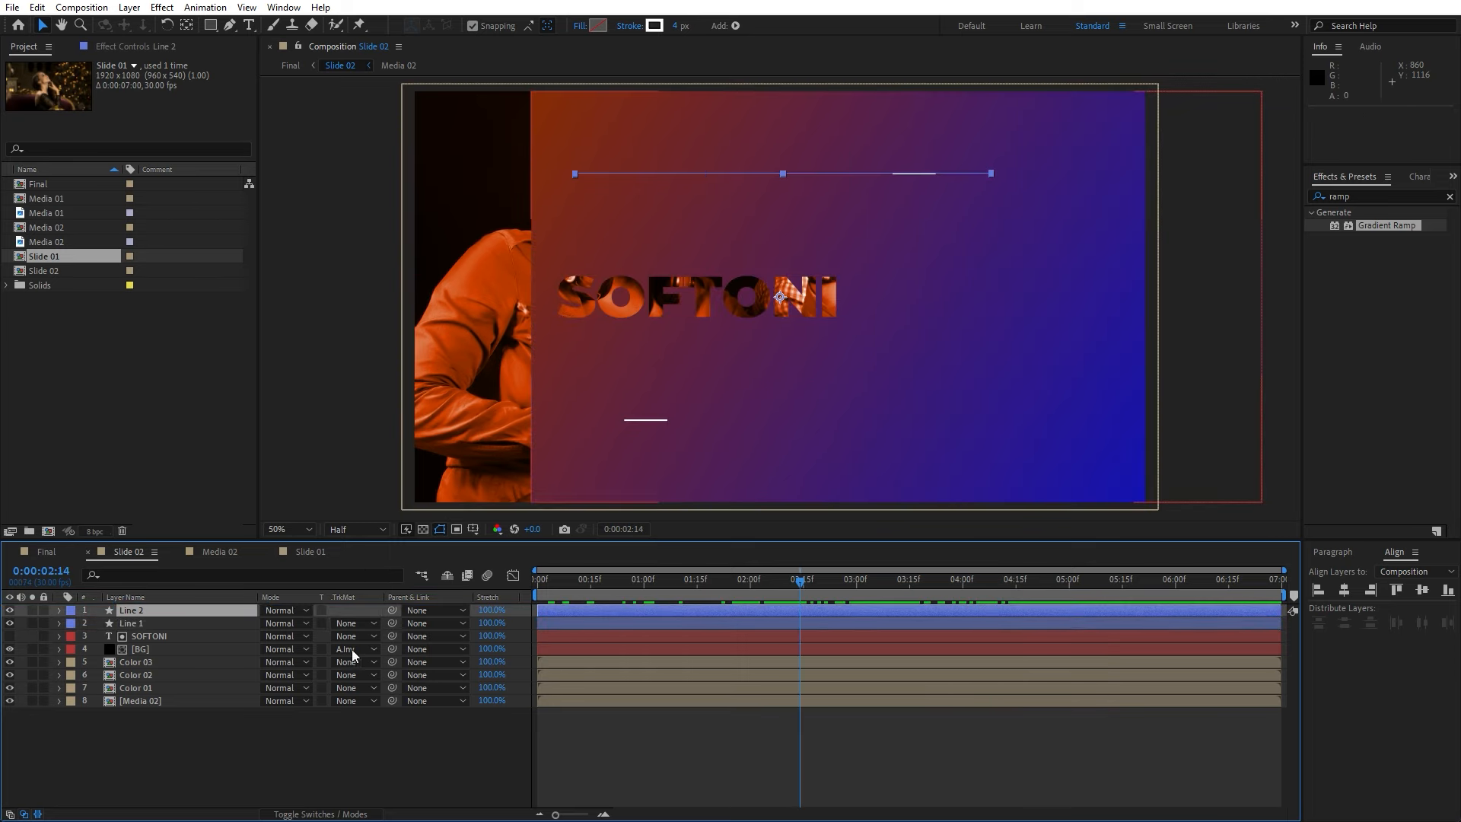
- Duplicate the BG layer in Slide 02, place the copy above Line 2 as its Alpha Matte, and preview the slide
{"action": "left_click", "coordinate": [150, 652]}
{"action": "key", "text": "ctrl+d"}
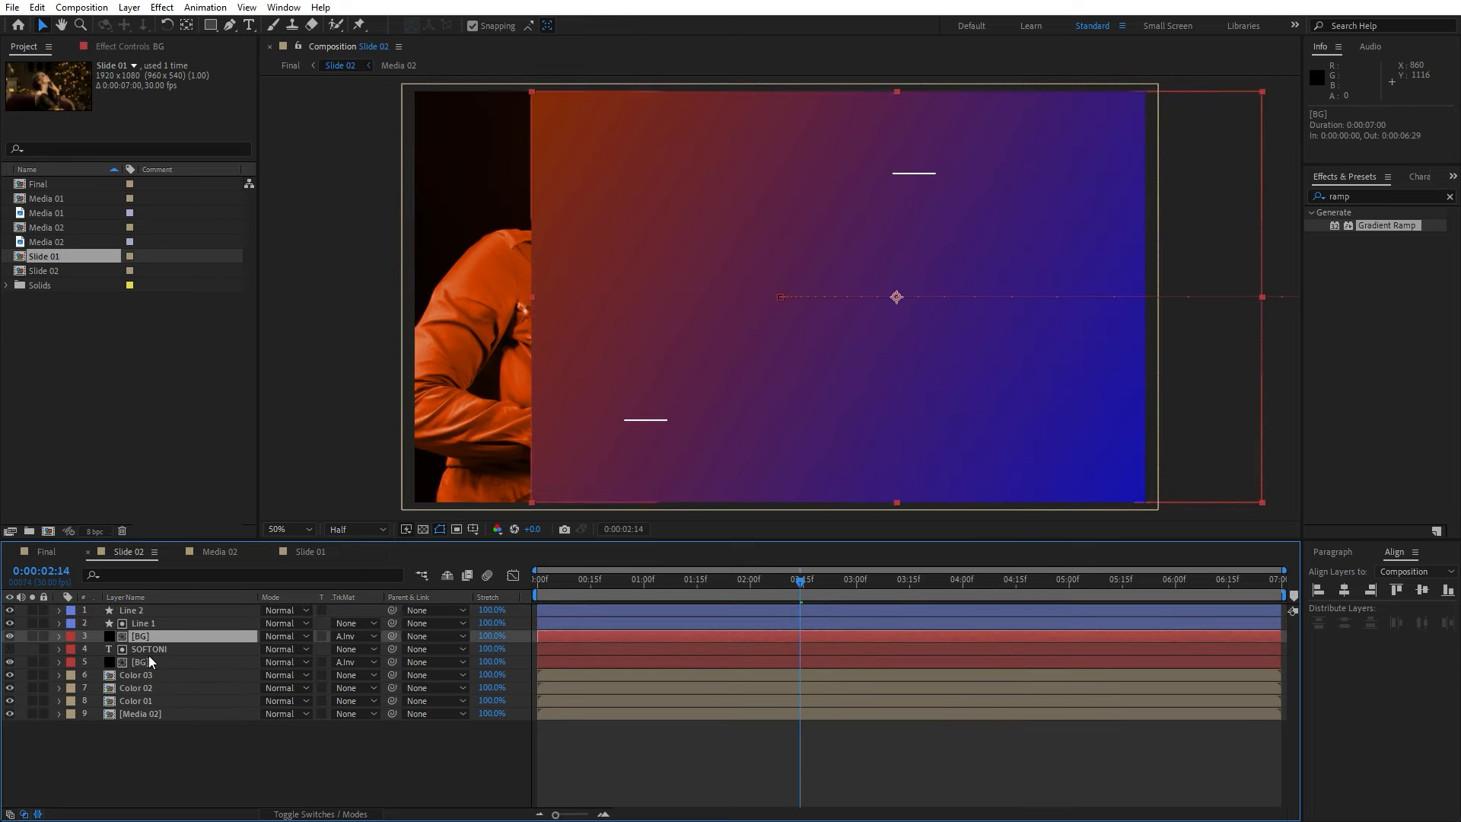
{"action": "left_click_drag", "start_coordinate": [149, 652], "coordinate": [167, 607]}
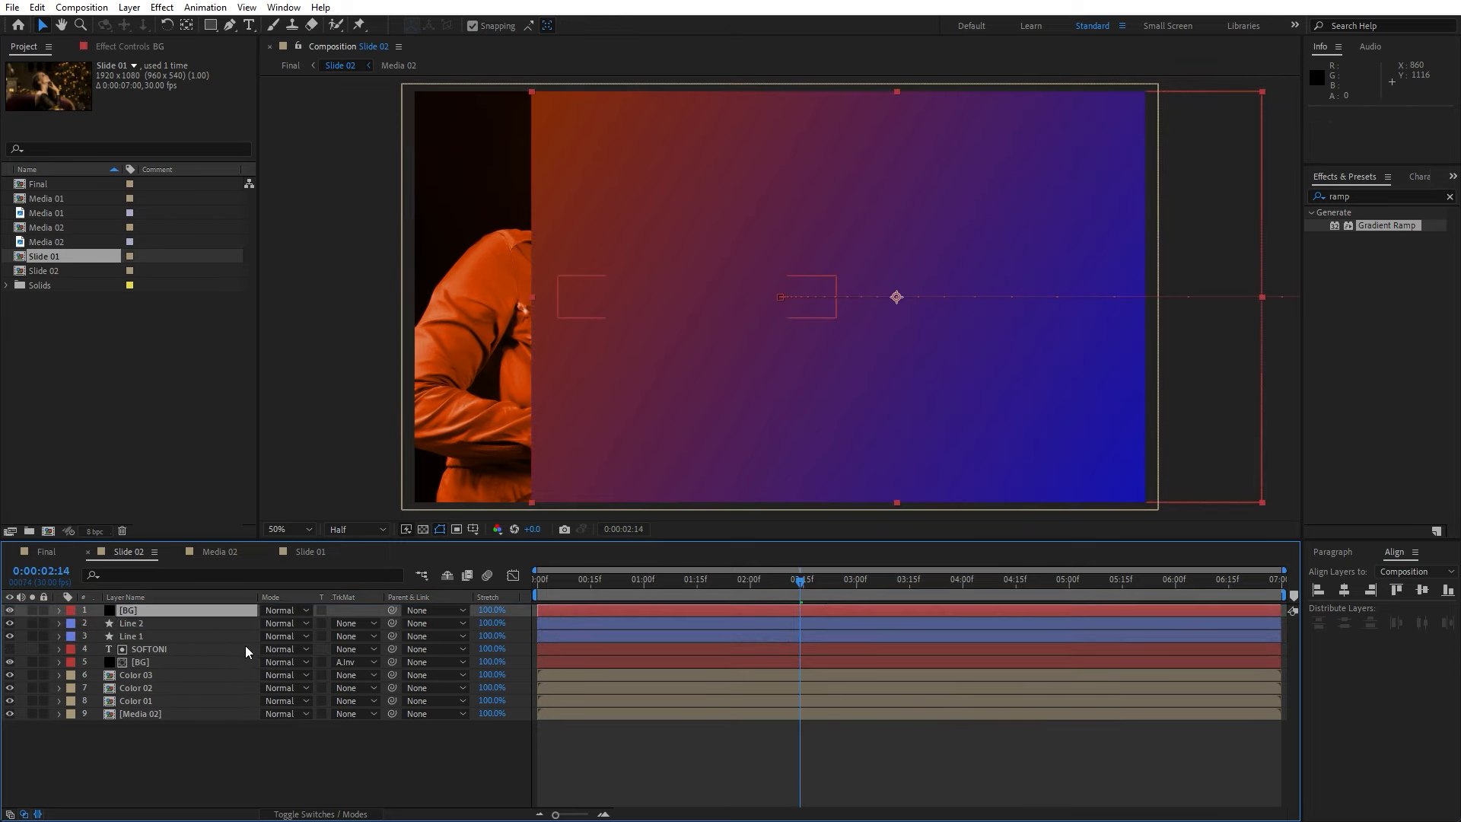
{"action": "left_click", "coordinate": [367, 622]}
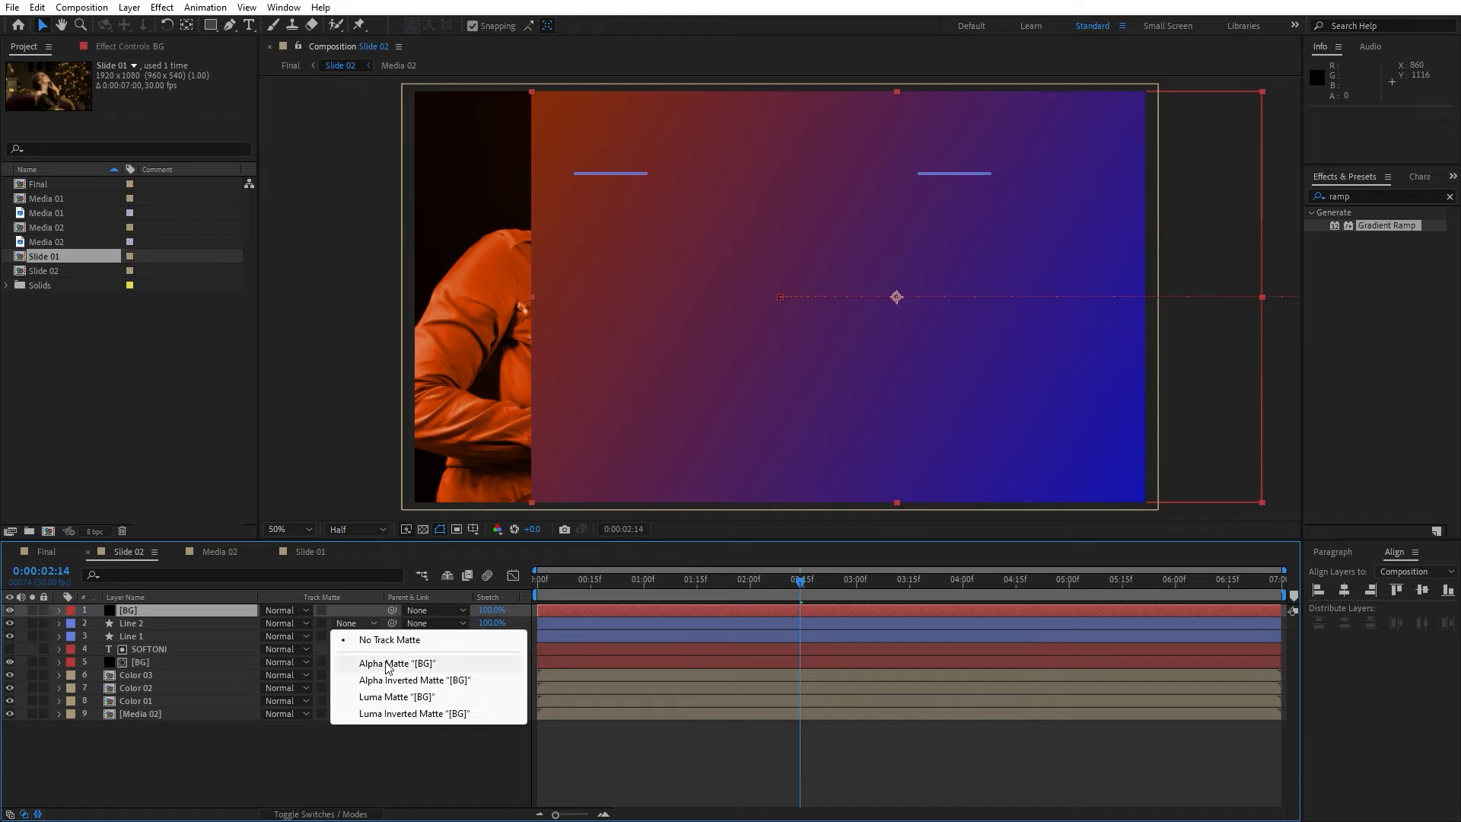
{"action": "left_click", "coordinate": [388, 664]}
{"action": "key", "text": "space"}
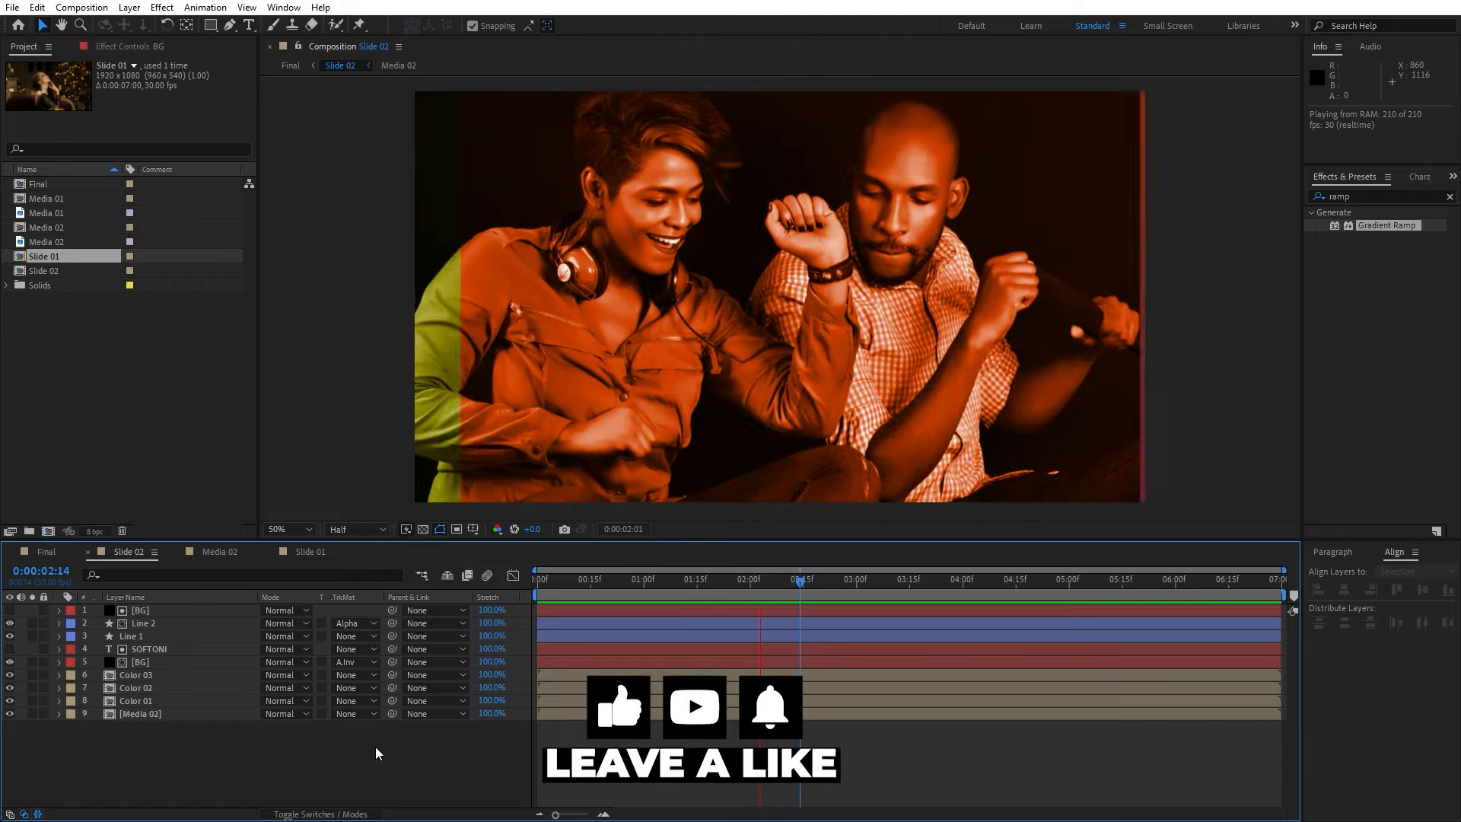
{"action": "left_click_drag", "start_coordinate": [720, 585], "coordinate": [634, 610]}
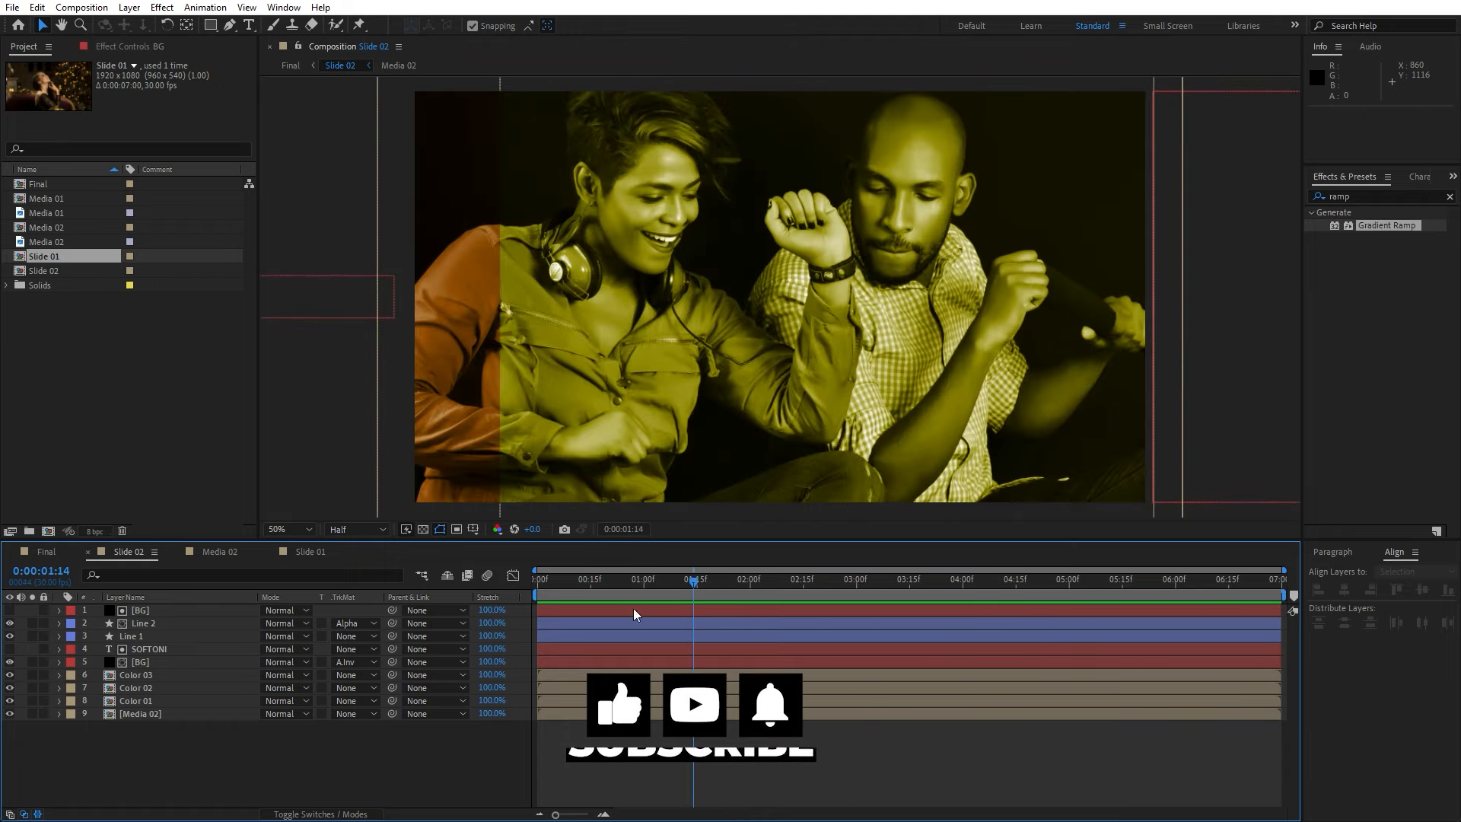
- In the Final composition, add a Position keyframe to Slide 02 at the layer's in point, 0:00:03:15
{"action": "left_click", "coordinate": [53, 553]}
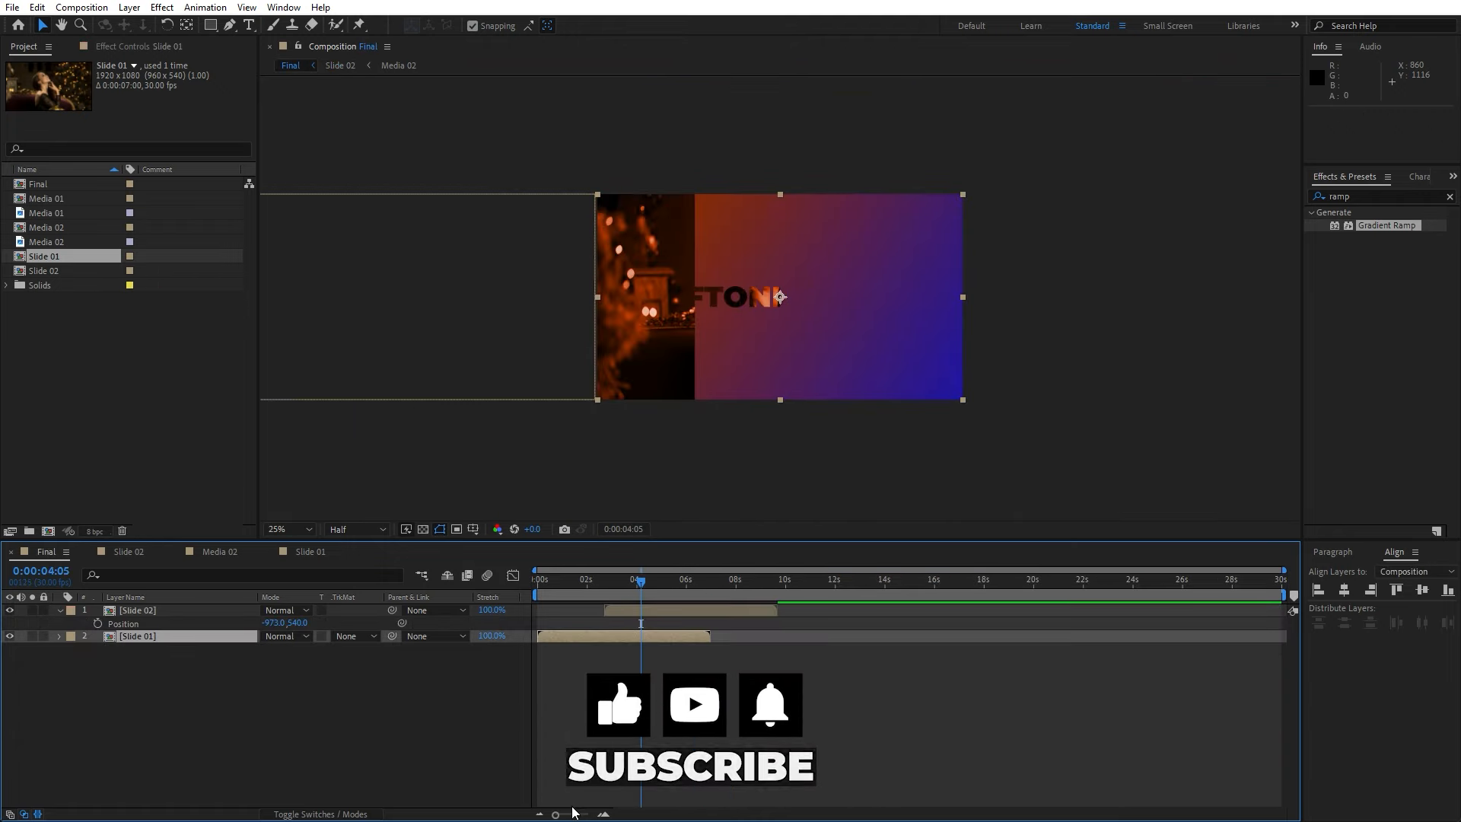
{"action": "left_click", "coordinate": [180, 611]}
{"action": "left_click_drag", "start_coordinate": [565, 815], "coordinate": [583, 814]}
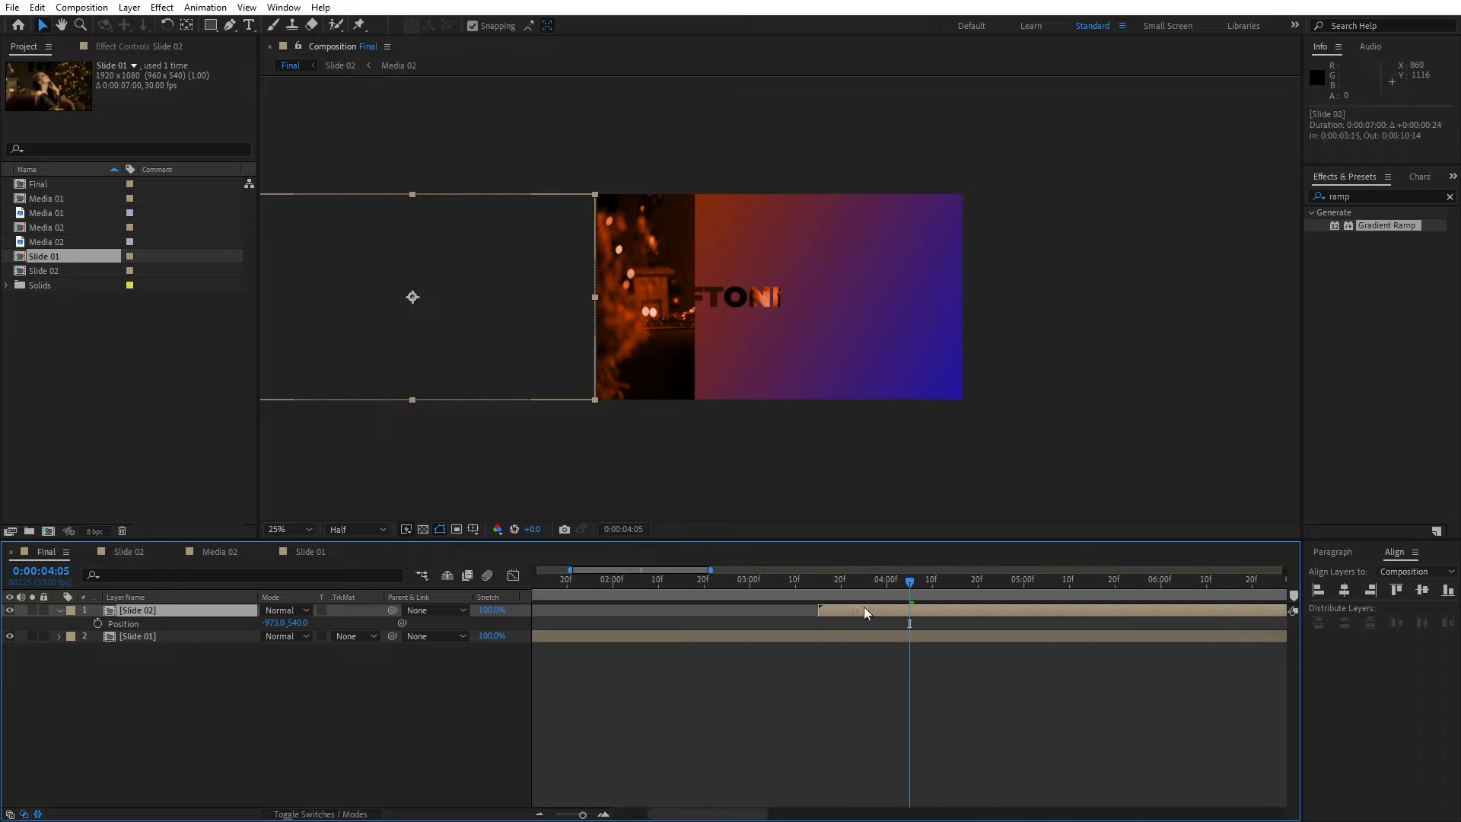
{"action": "key", "text": "i"}
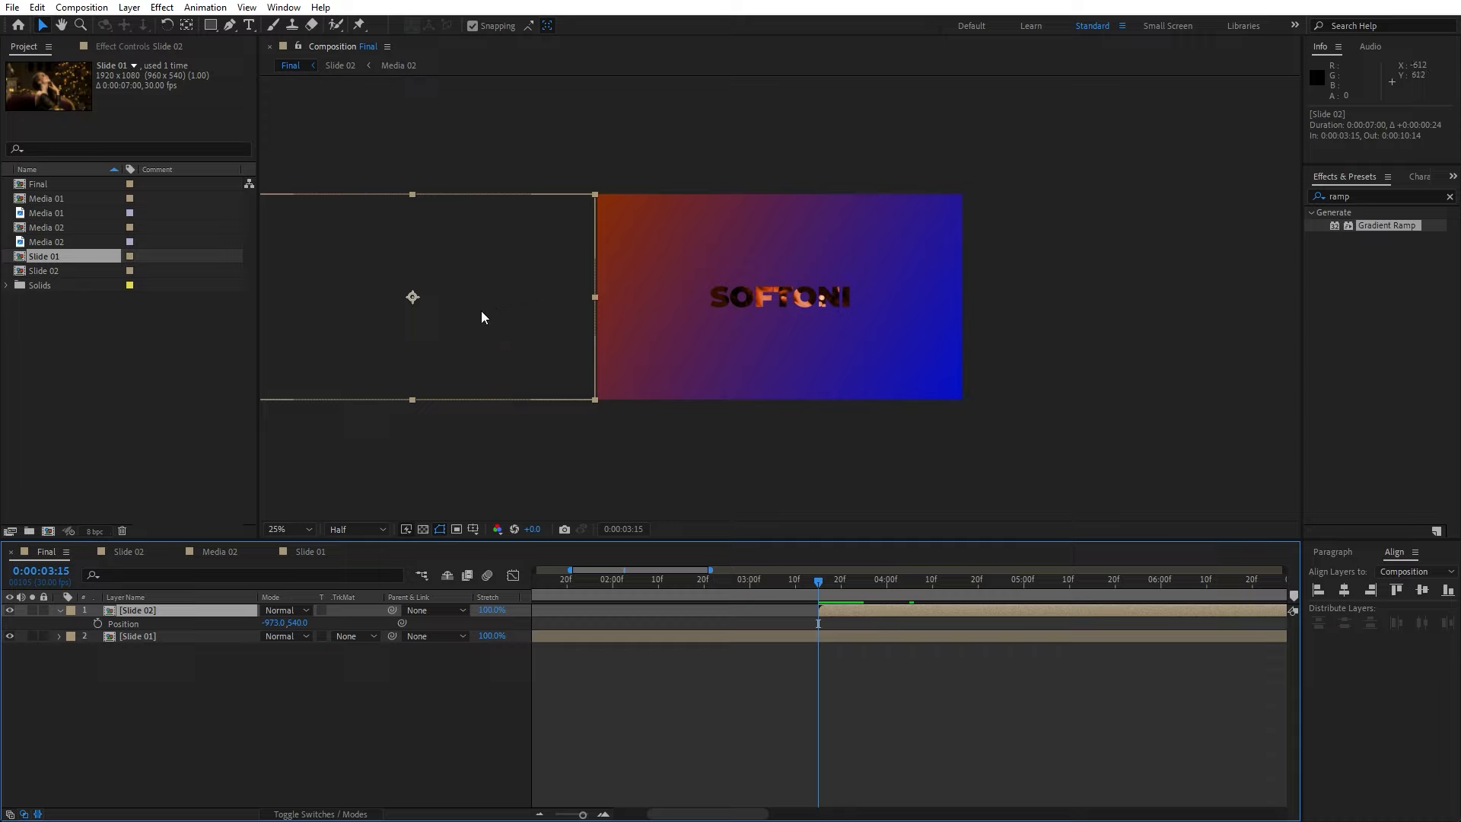
{"action": "left_click", "coordinate": [98, 623]}
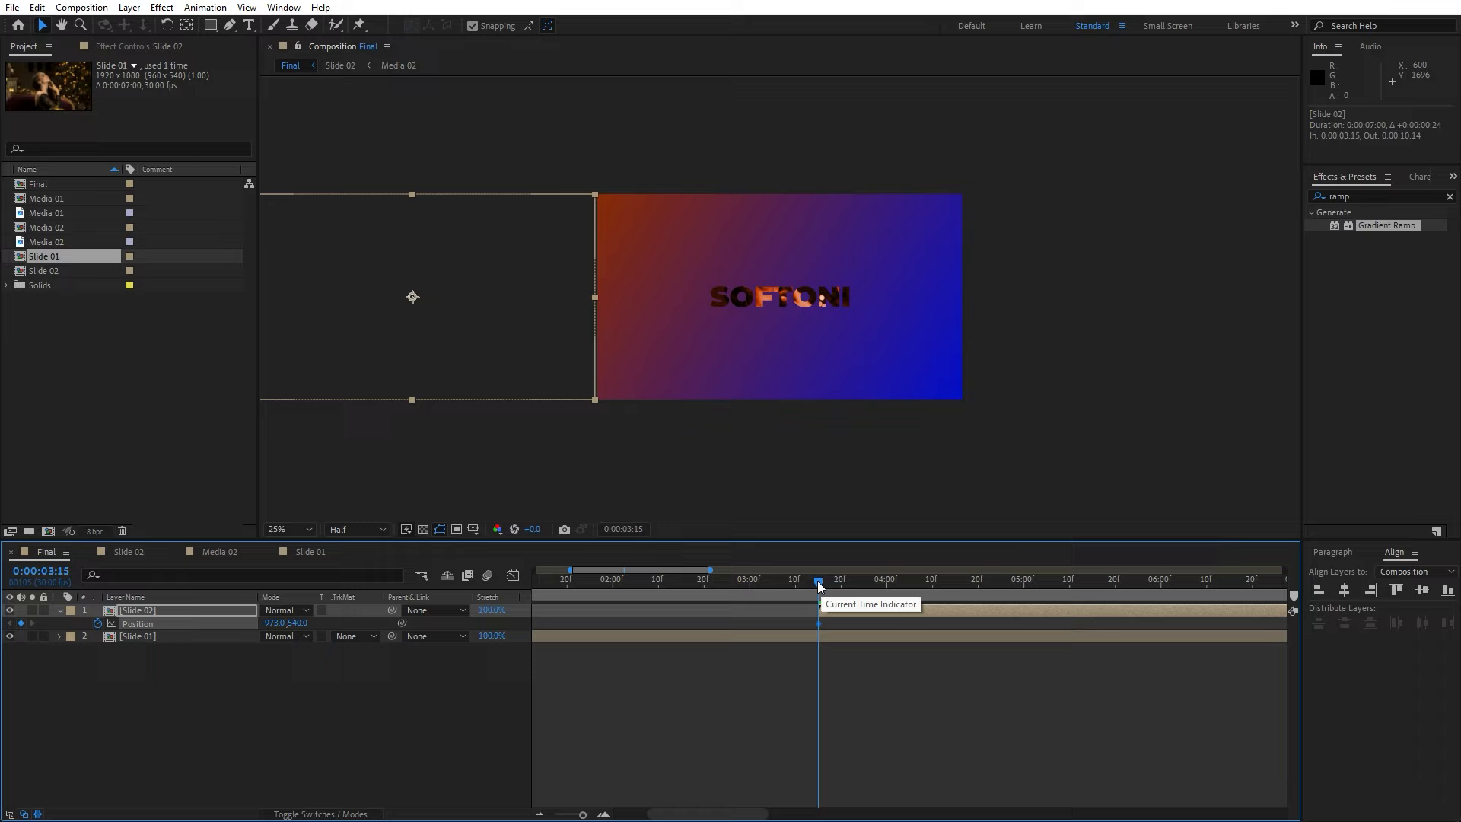
- At 0:00:04:15, set Slide 02's X Position to 960 so the slide fills the frame
{"action": "left_click_drag", "start_coordinate": [817, 581], "coordinate": [954, 586]}
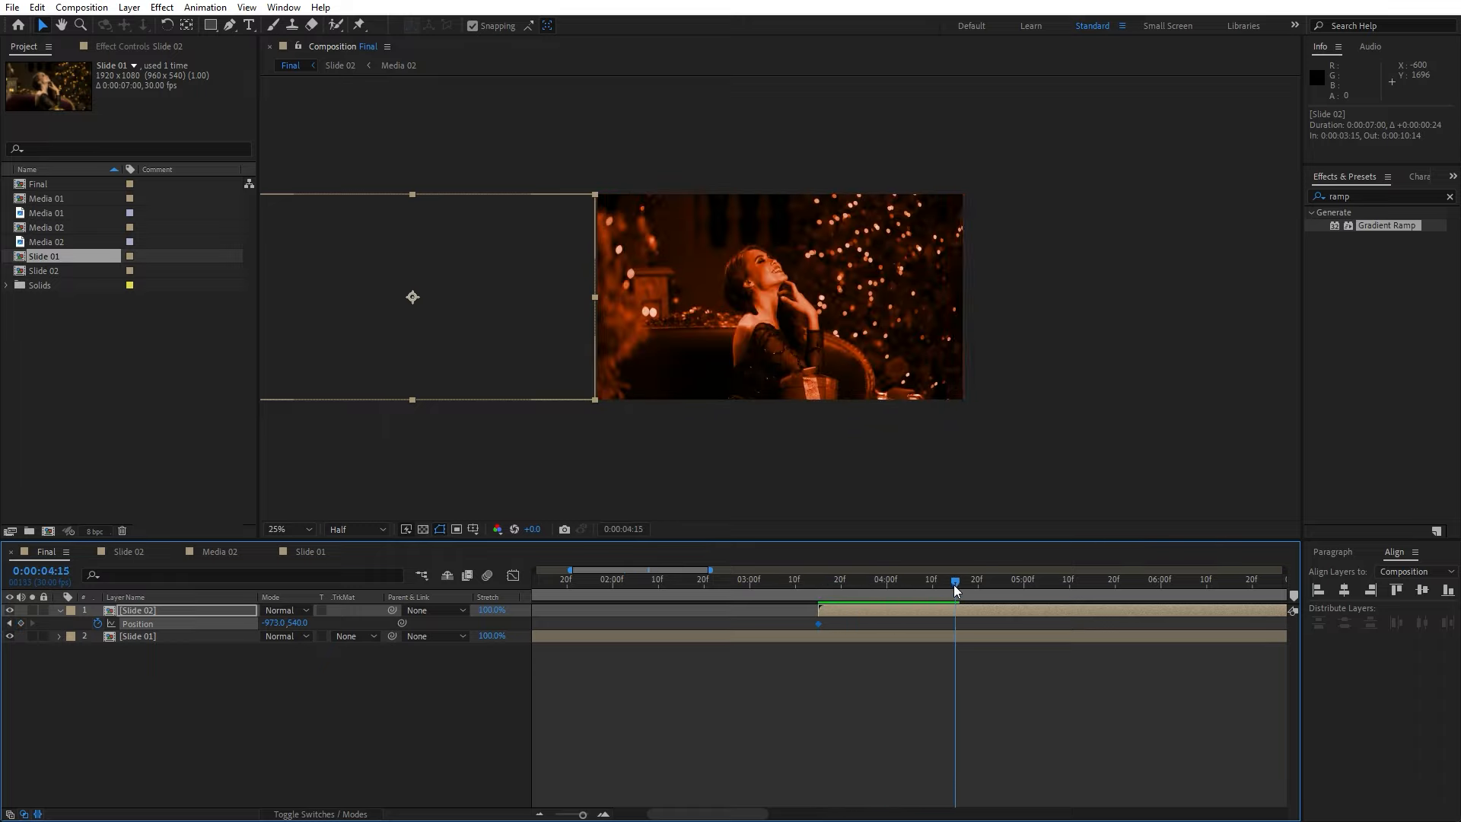
{"action": "left_click", "coordinate": [274, 622]}
{"action": "type", "text": "960"}
{"action": "left_click", "coordinate": [306, 733]}
{"action": "left_click", "coordinate": [165, 609]}
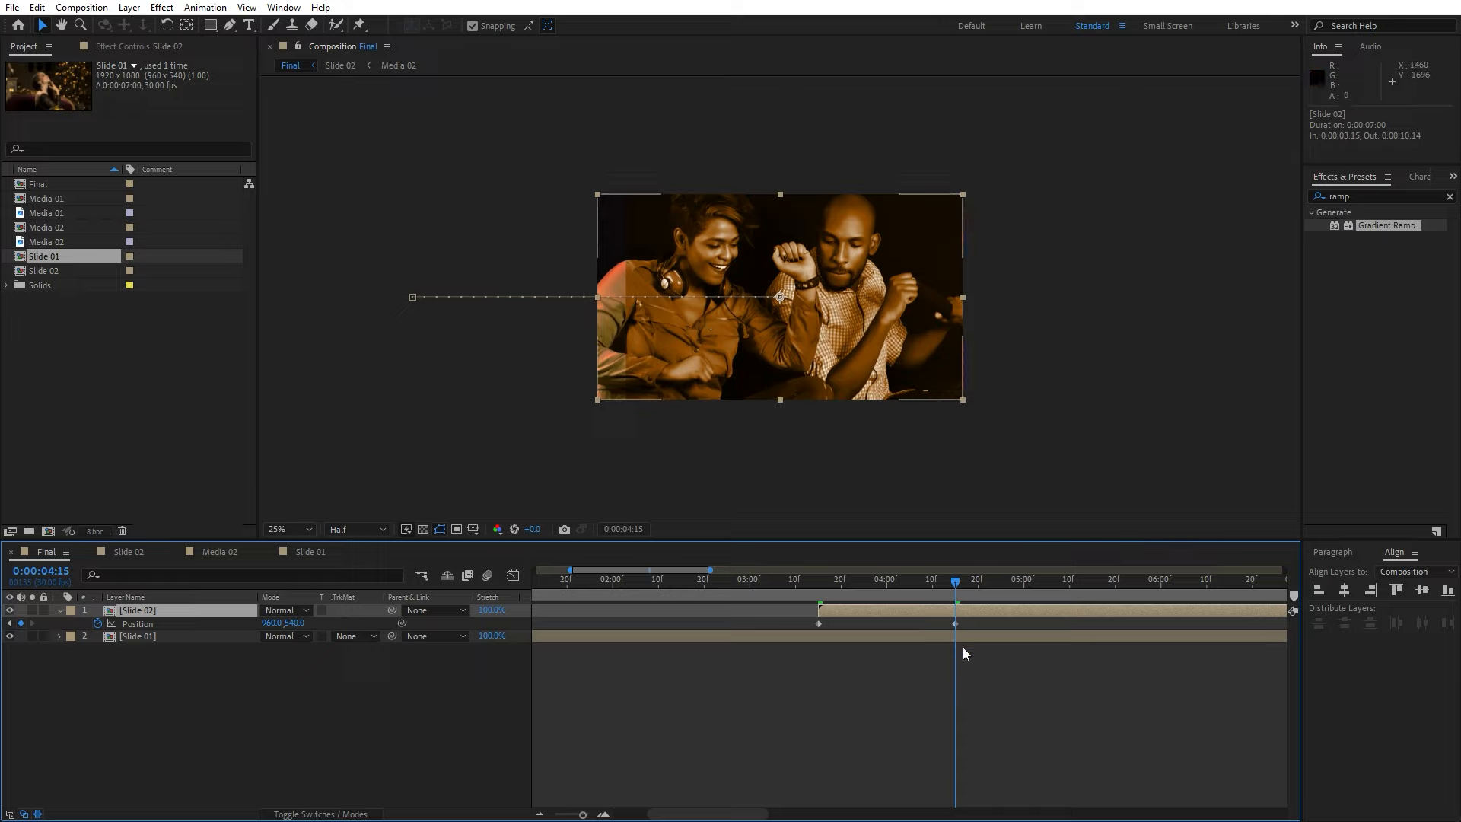
- Ease Slide 02's two Position keyframes, reshape their speed curve for a fast start and long, slow finish, and preview the transition
{"action": "left_click_drag", "start_coordinate": [975, 622], "coordinate": [746, 641]}
{"action": "key", "text": "F9"}
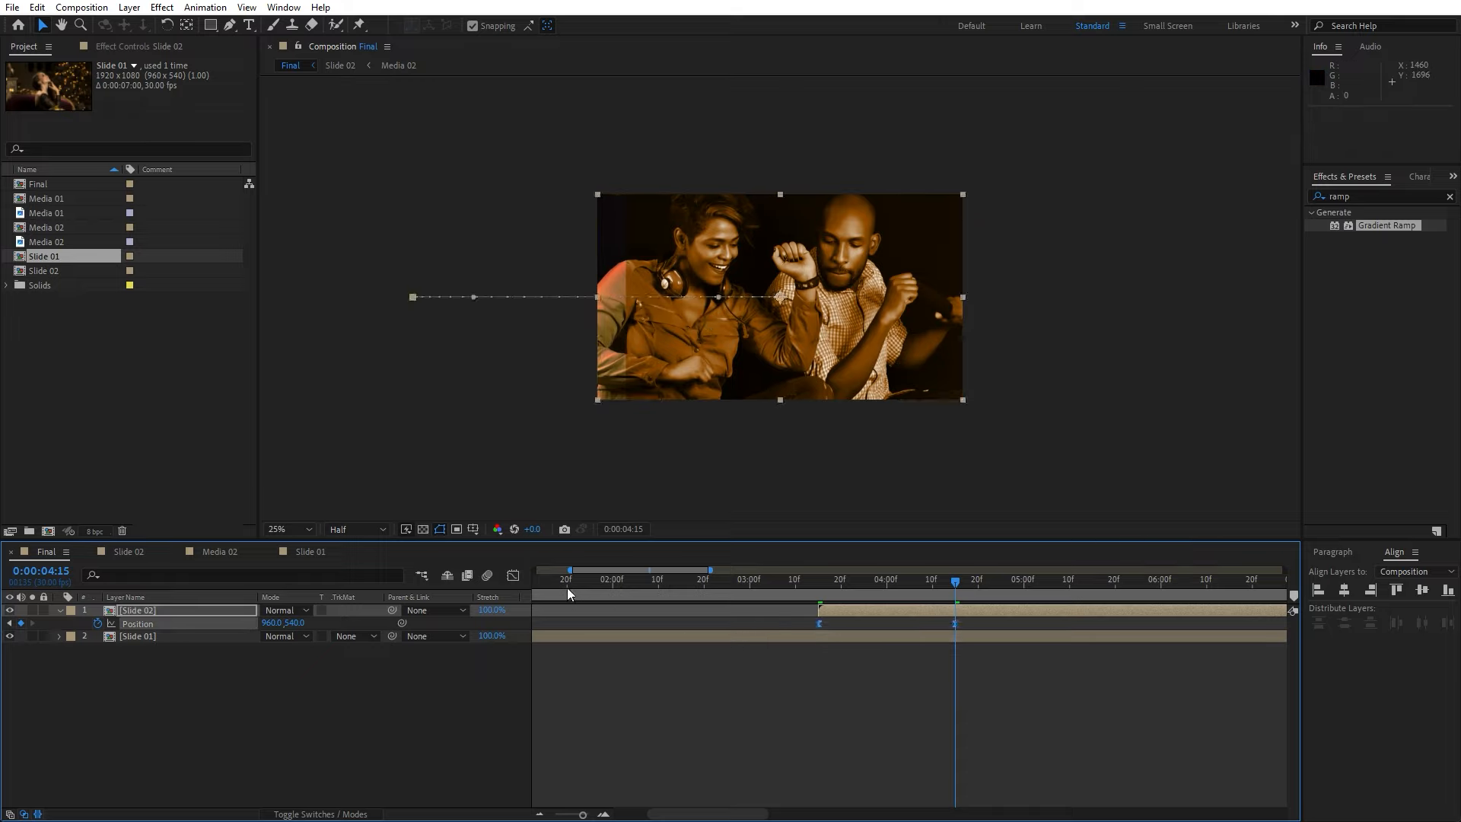
{"action": "left_click", "coordinate": [512, 575]}
{"action": "left_click", "coordinate": [955, 770]}
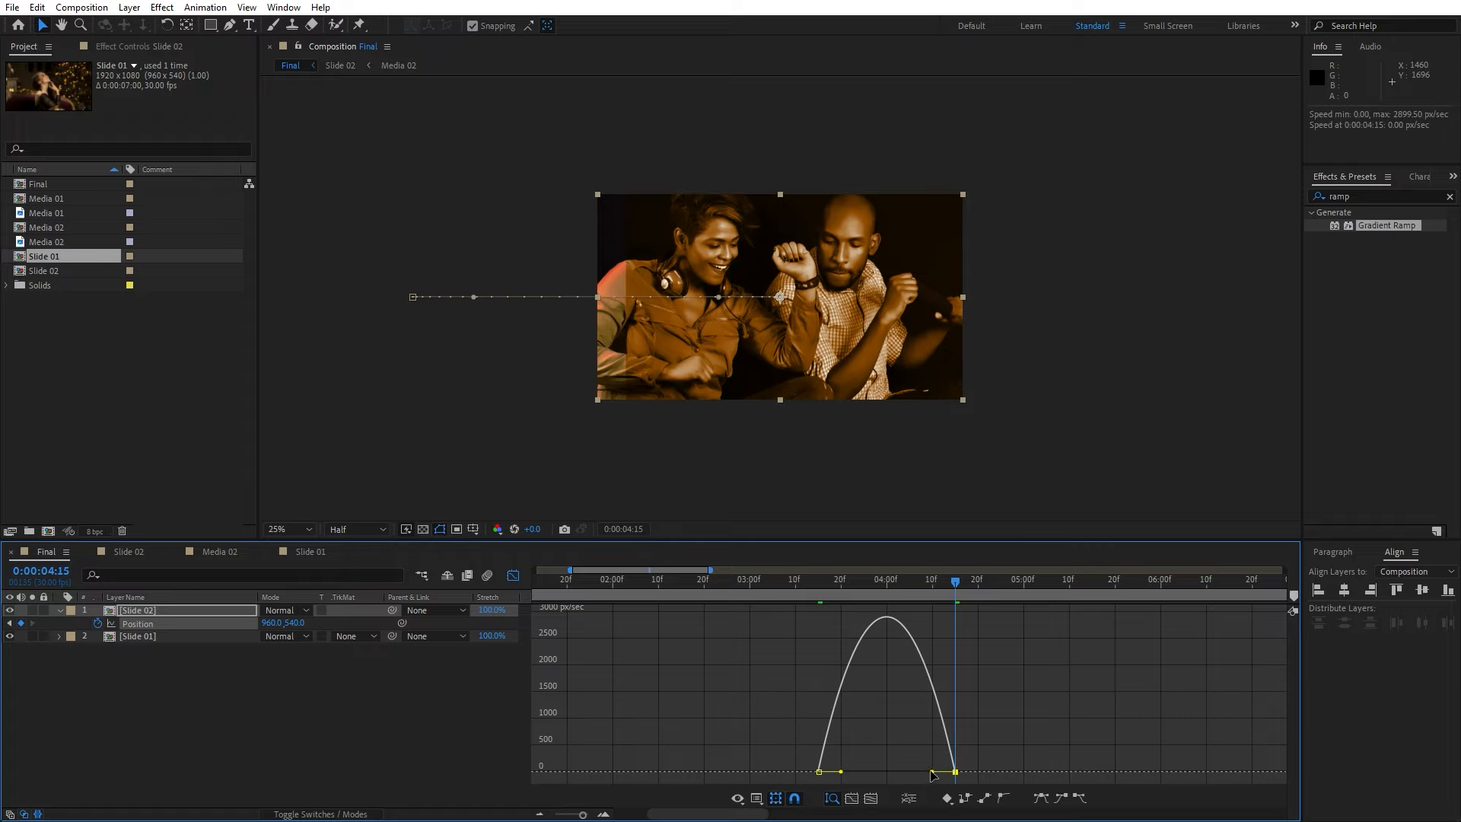
{"action": "left_click_drag", "start_coordinate": [872, 774], "coordinate": [874, 775]}
{"action": "left_click", "coordinate": [513, 575]}
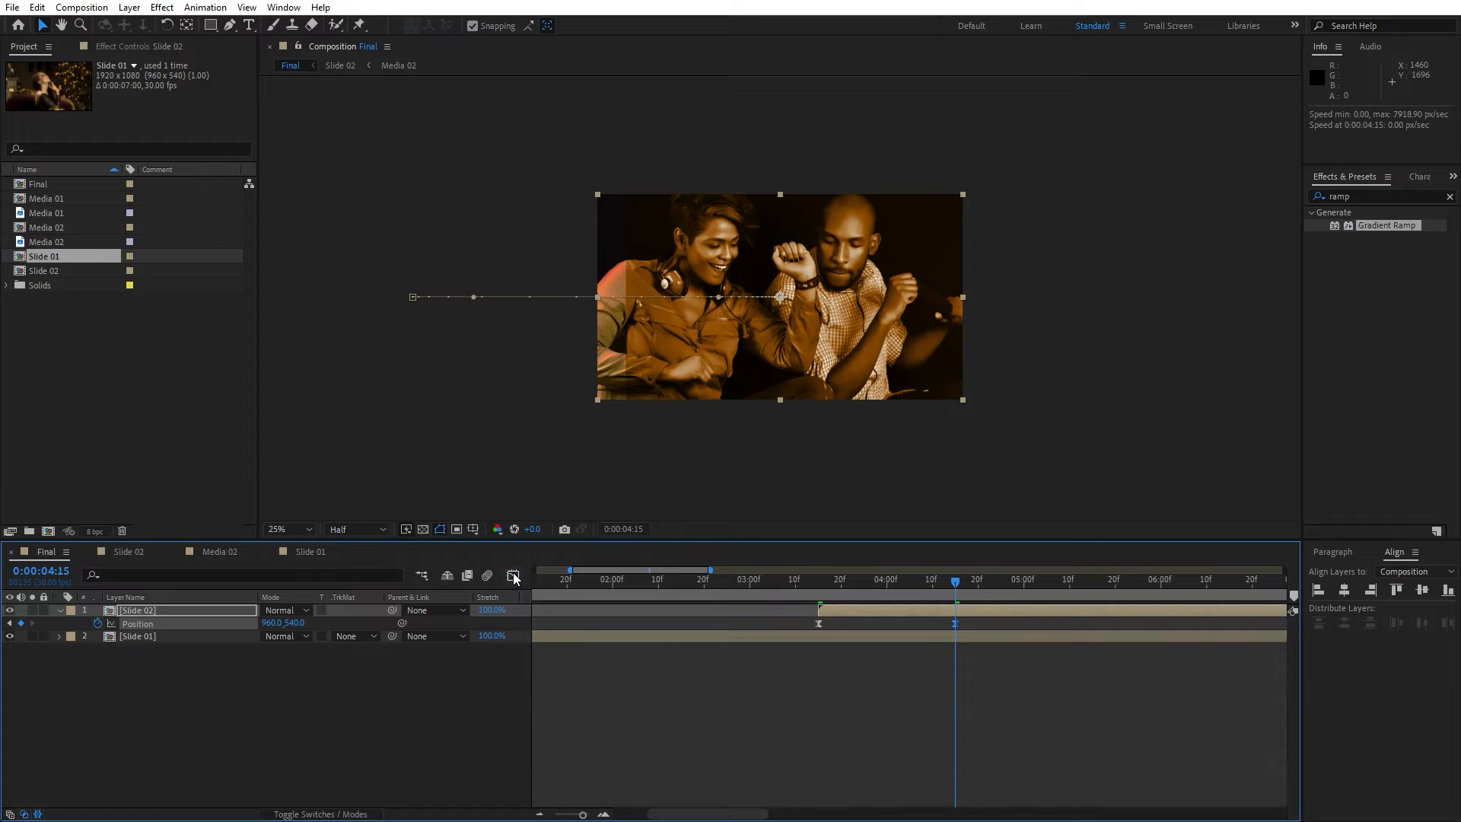
{"action": "key", "text": "semicolon"}
{"action": "key", "text": "space"}
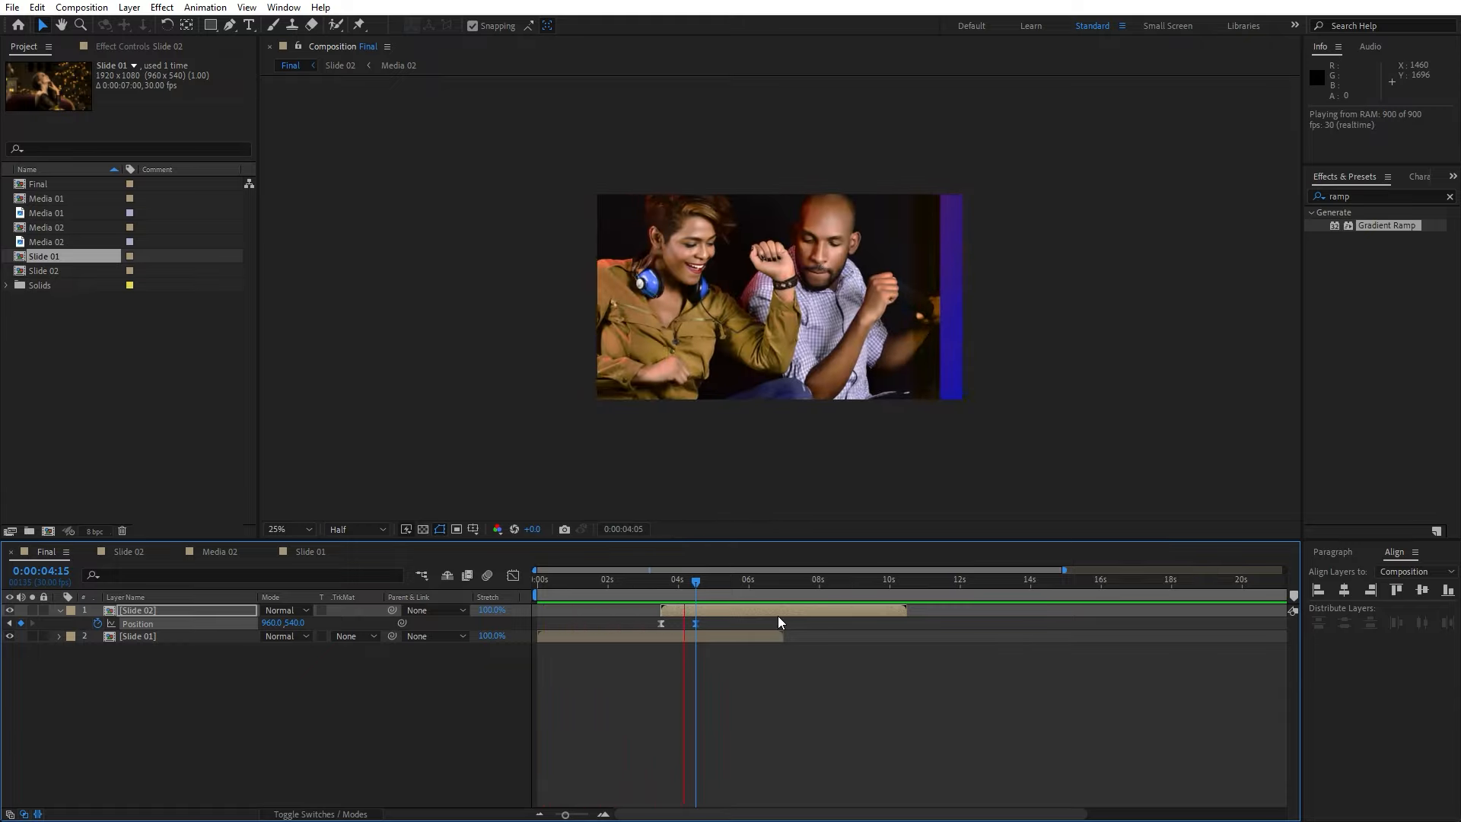
{"action": "left_click_drag", "start_coordinate": [696, 589], "coordinate": [664, 589]}
{"action": "left_click_drag", "start_coordinate": [565, 814], "coordinate": [577, 814]}
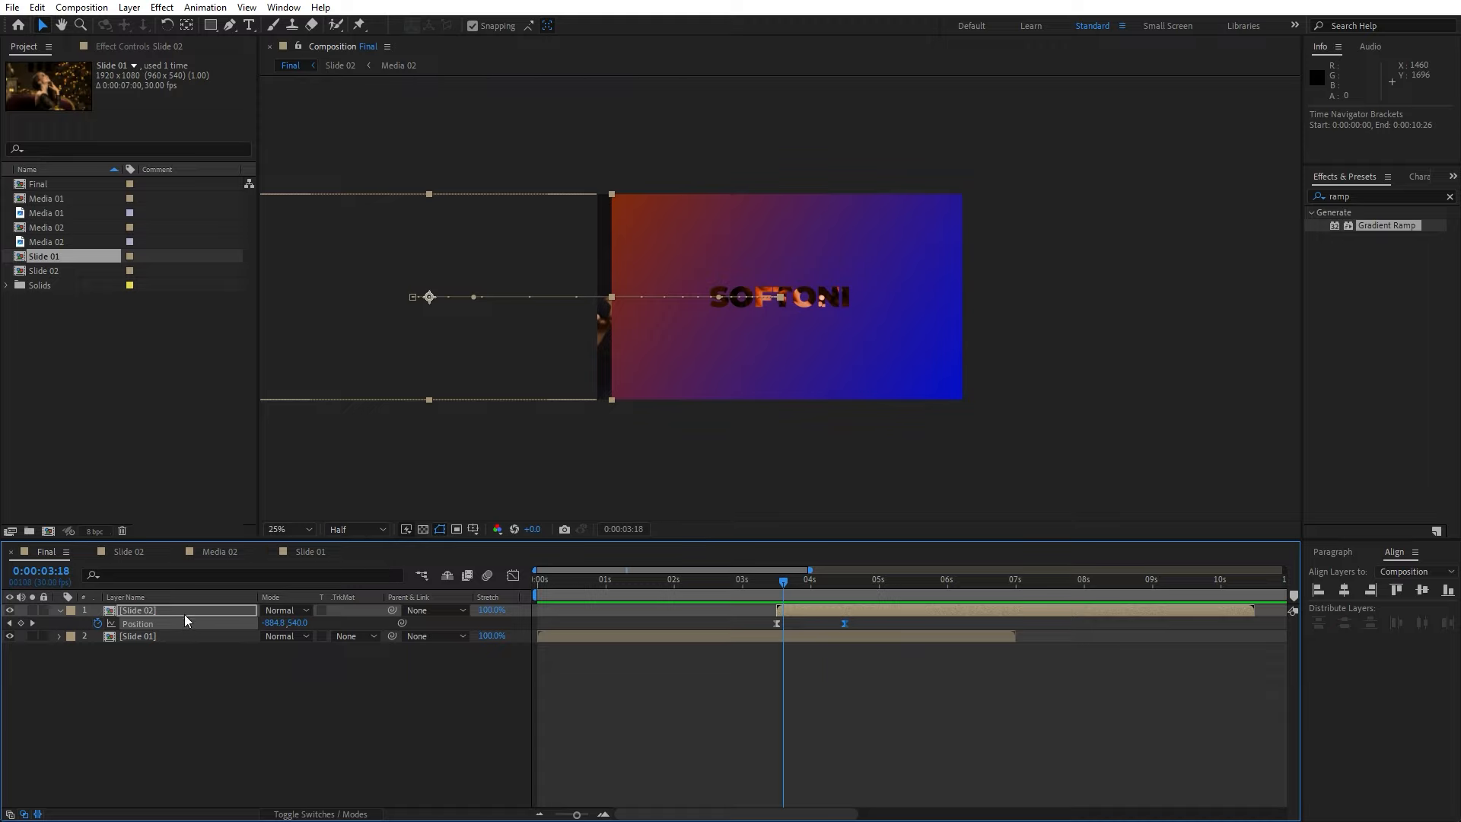
{"action": "mouse_move", "coordinate": [817, 607]}
{"action": "left_mouse_down"}
{"action": "mouse_move", "coordinate": [830, 608]}
{"action": "mouse_move", "coordinate": [796, 586]}
{"action": "mouse_move", "coordinate": [845, 600]}
{"action": "mouse_move", "coordinate": [811, 606]}
{"action": "left_mouse_up"}
{"action": "key", "text": "space"}
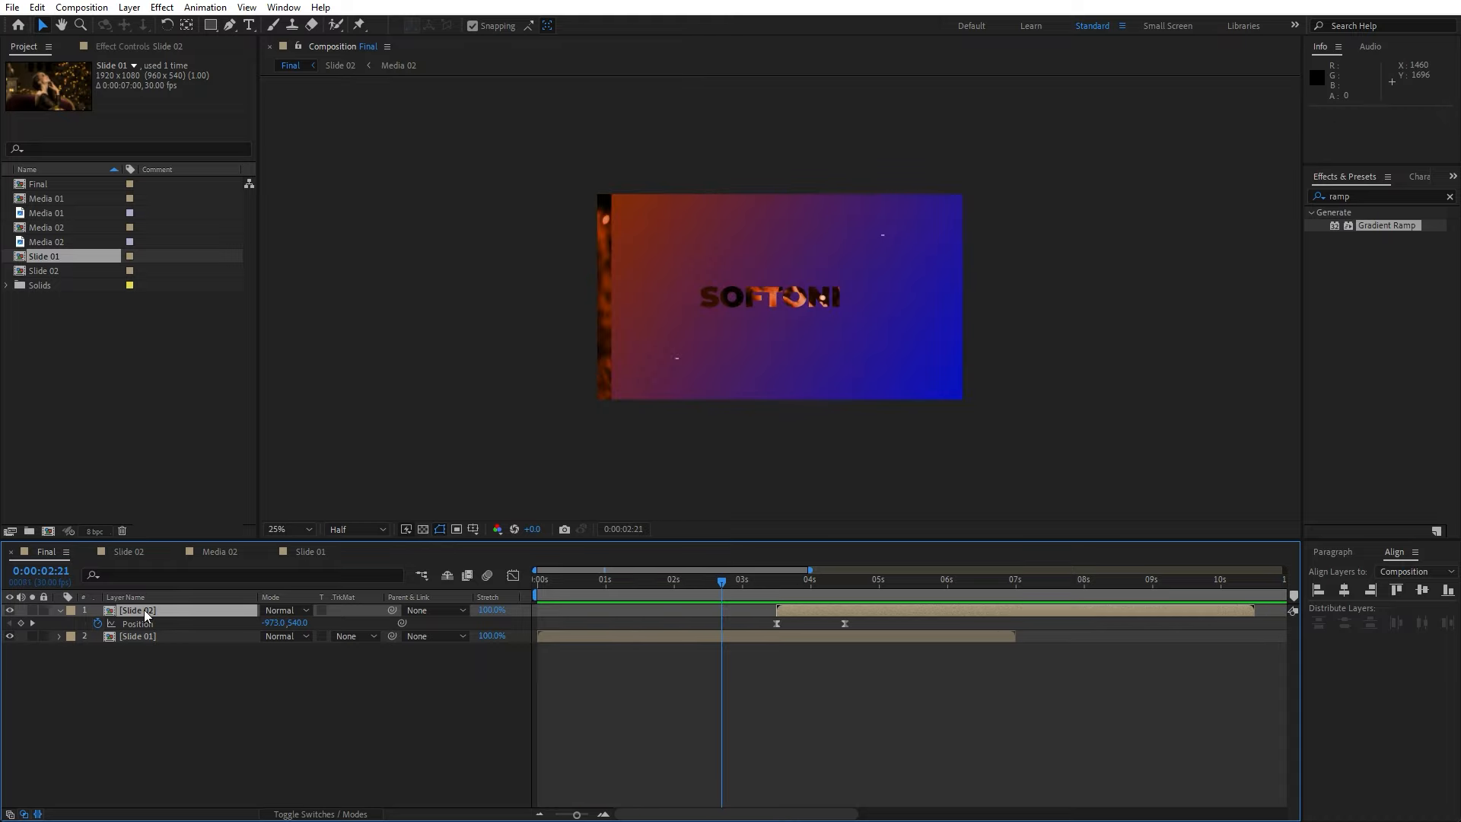
- Open the Slide 02 composition and replace its SOFTONI title text with MOTION
{"action": "double_click", "coordinate": [137, 610]}
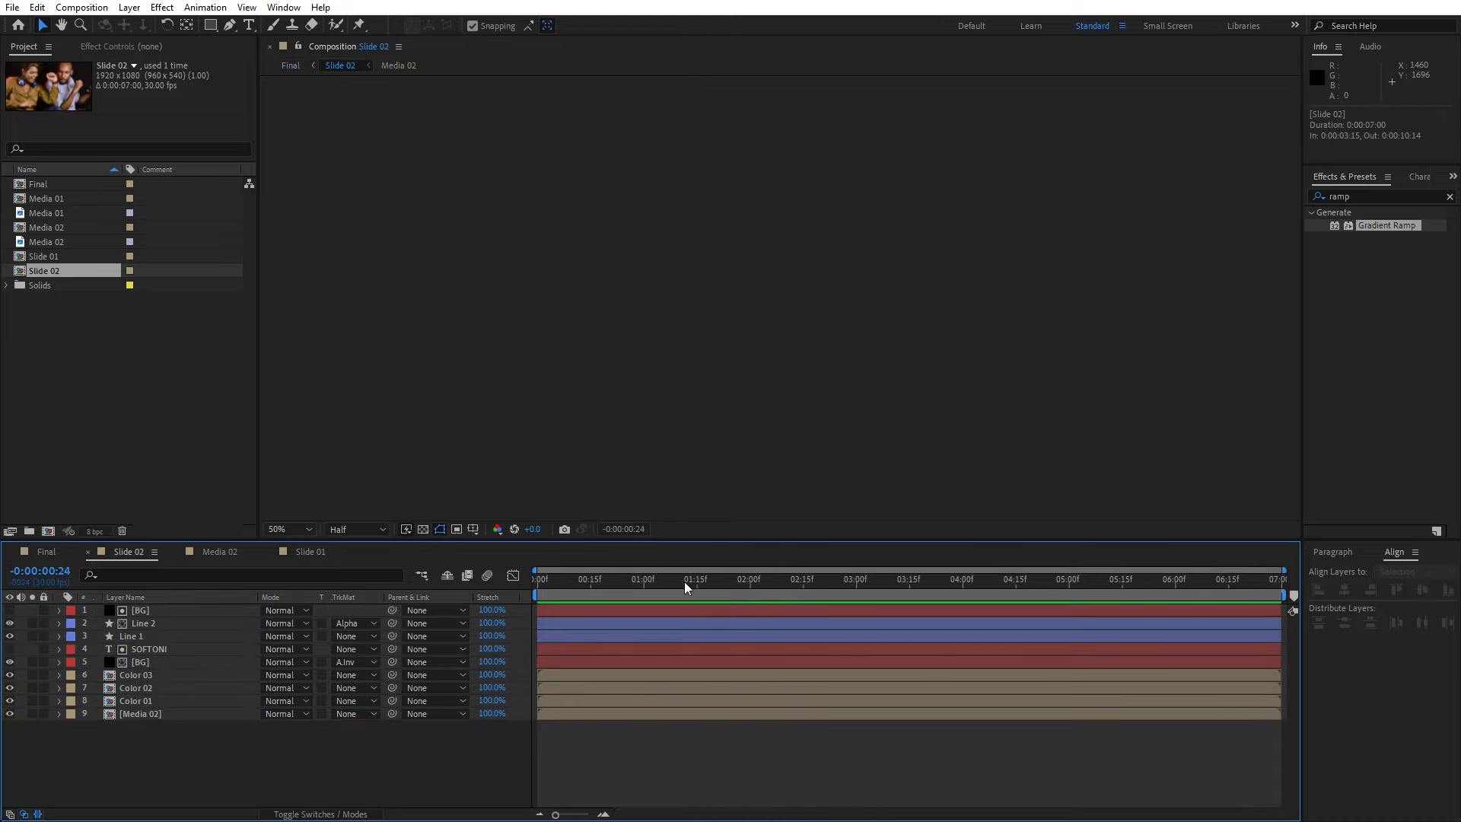
{"action": "left_click_drag", "start_coordinate": [684, 583], "coordinate": [845, 584]}
{"action": "double_click", "coordinate": [180, 652]}
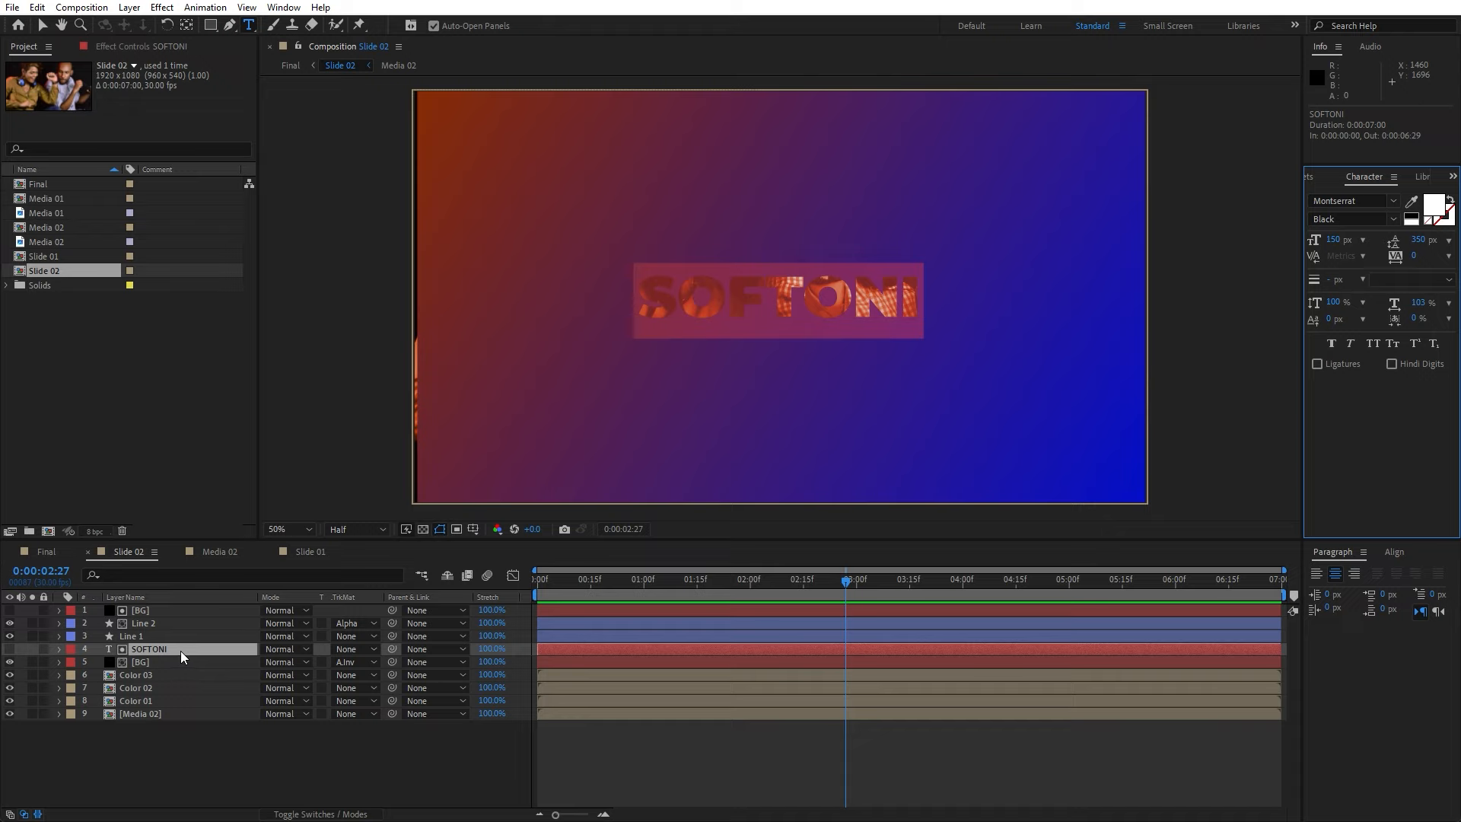
{"action": "type", "text": "MOTIO"}
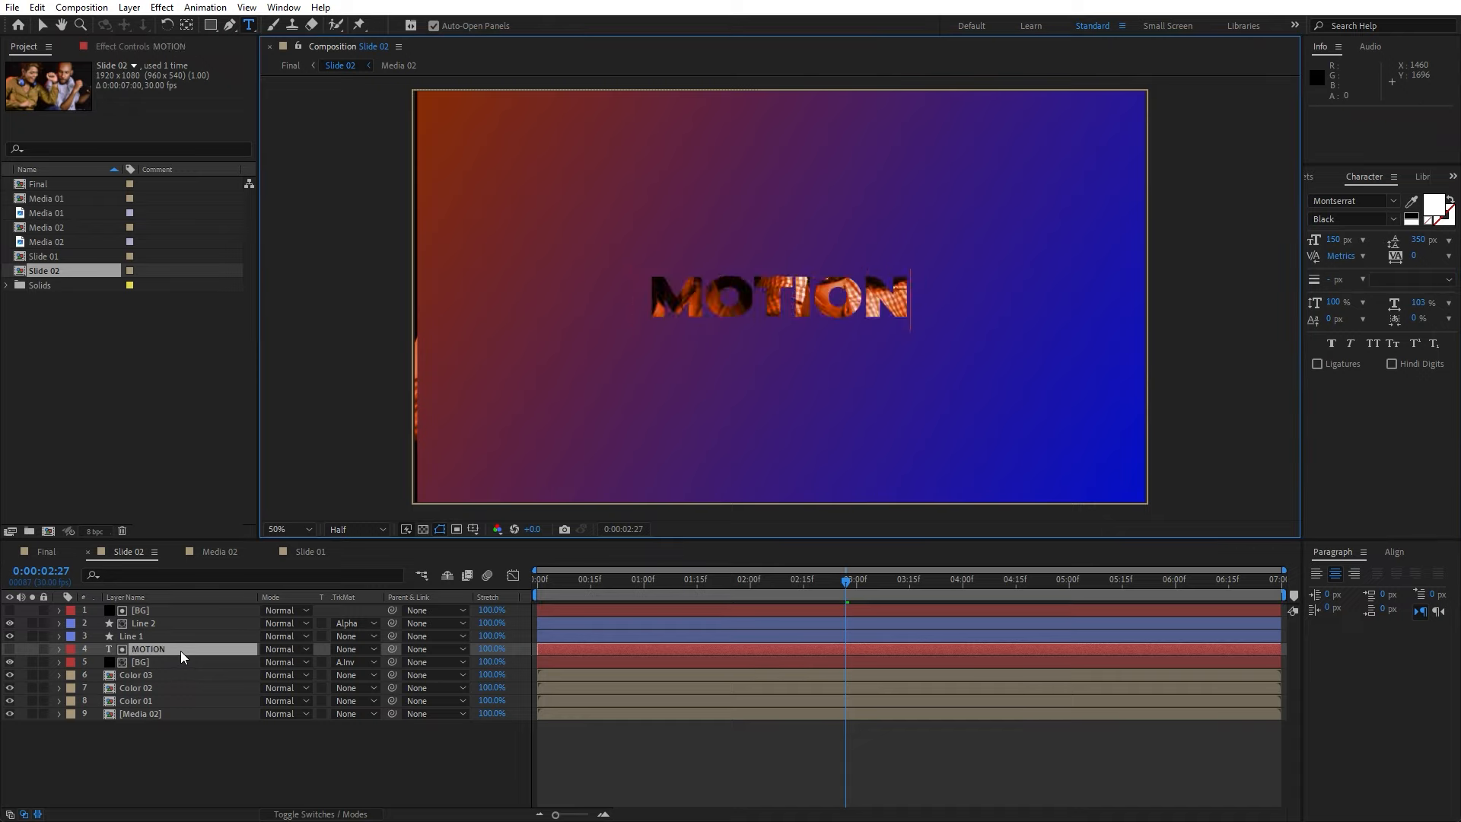
{"action": "left_click", "coordinate": [153, 703]}
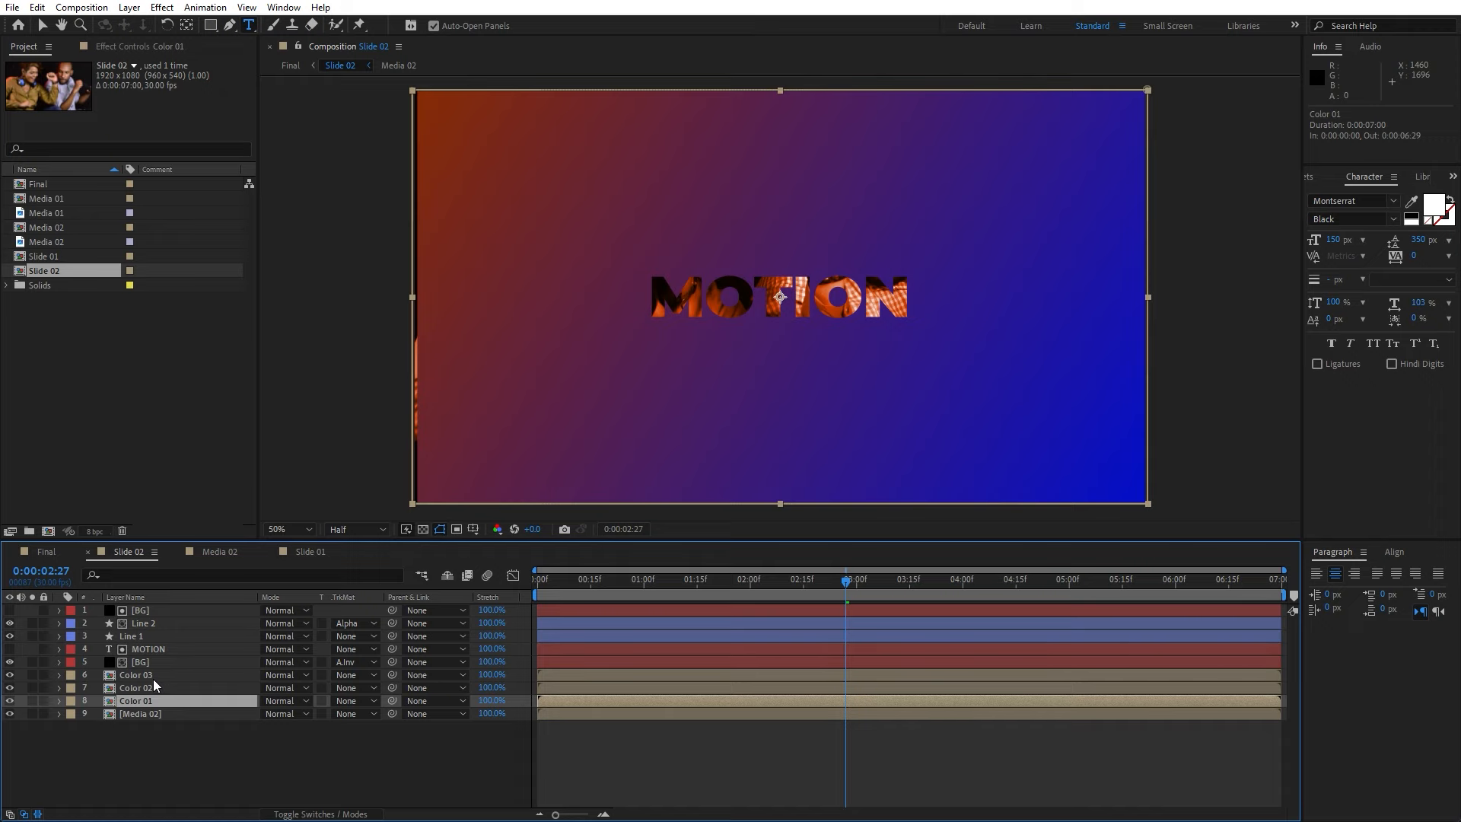
- Swap the Gradient Ramp colors on the visible BG layer in Slide 02, and change its Start Color to olive green
{"action": "left_click", "coordinate": [153, 663]}
{"action": "key", "text": "F3"}
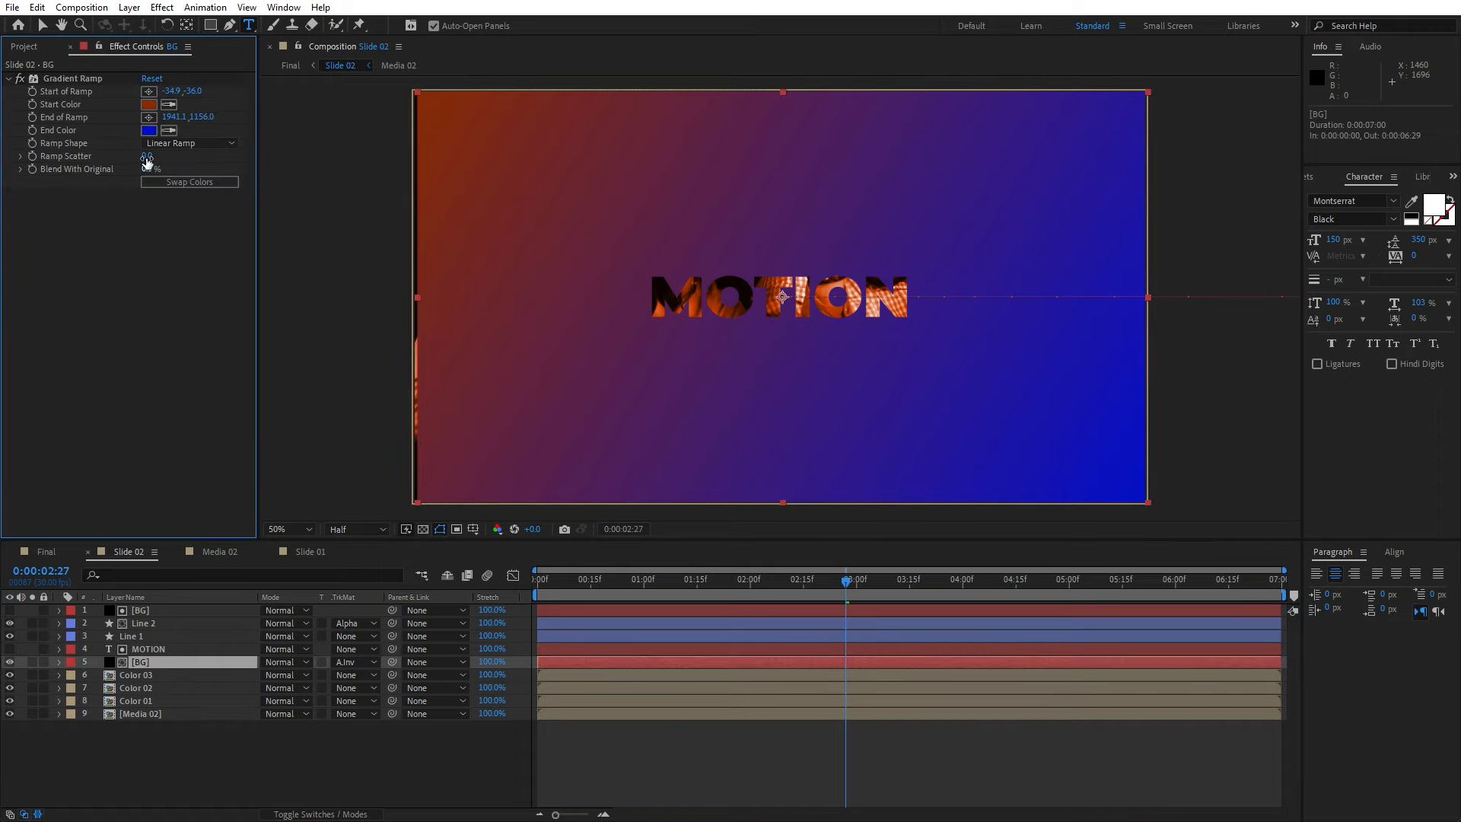
{"action": "left_click", "coordinate": [187, 185]}
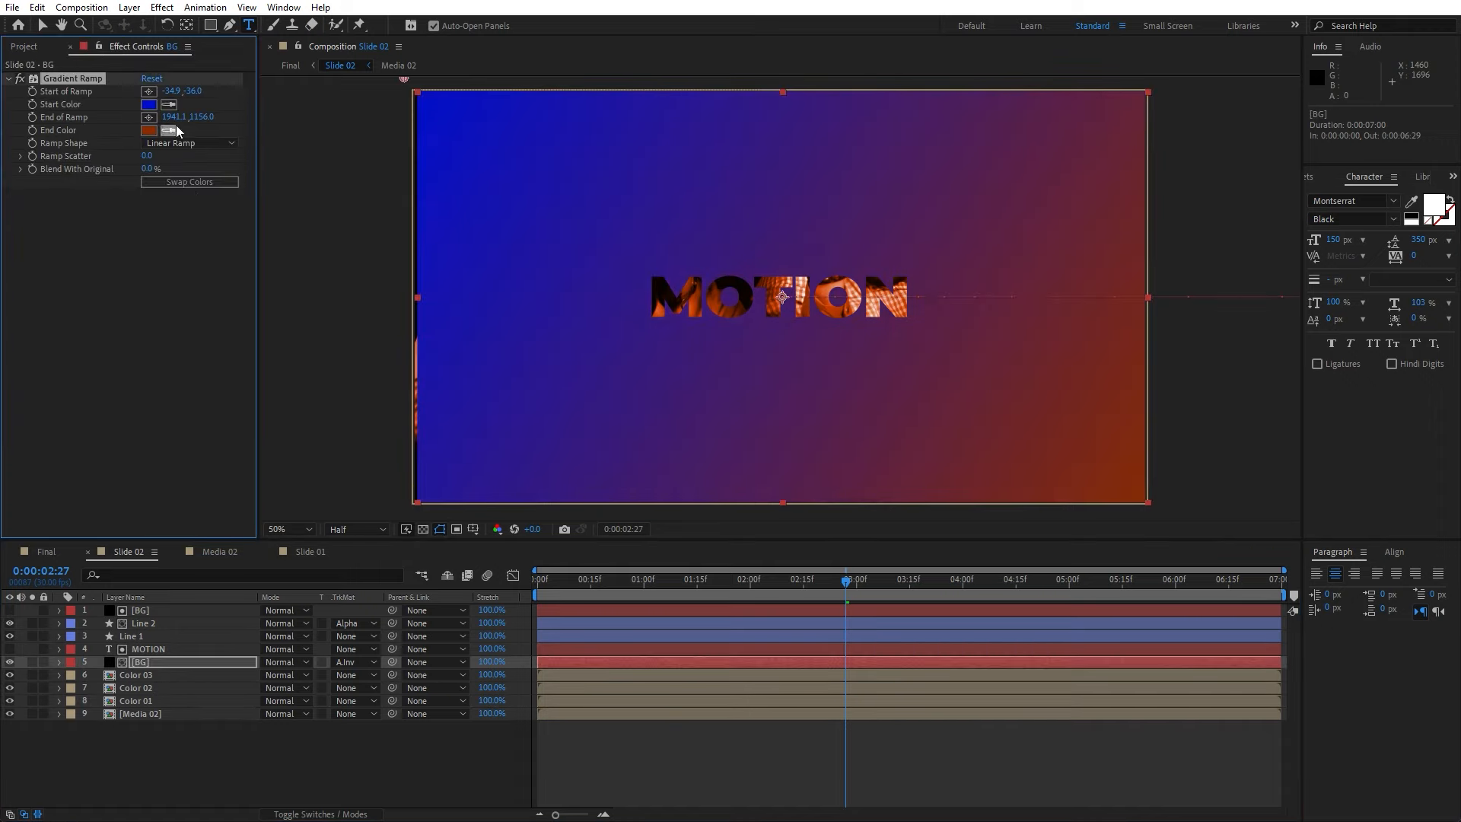
{"action": "left_click", "coordinate": [148, 105]}
{"action": "left_click_drag", "start_coordinate": [1100, 623], "coordinate": [1100, 719]}
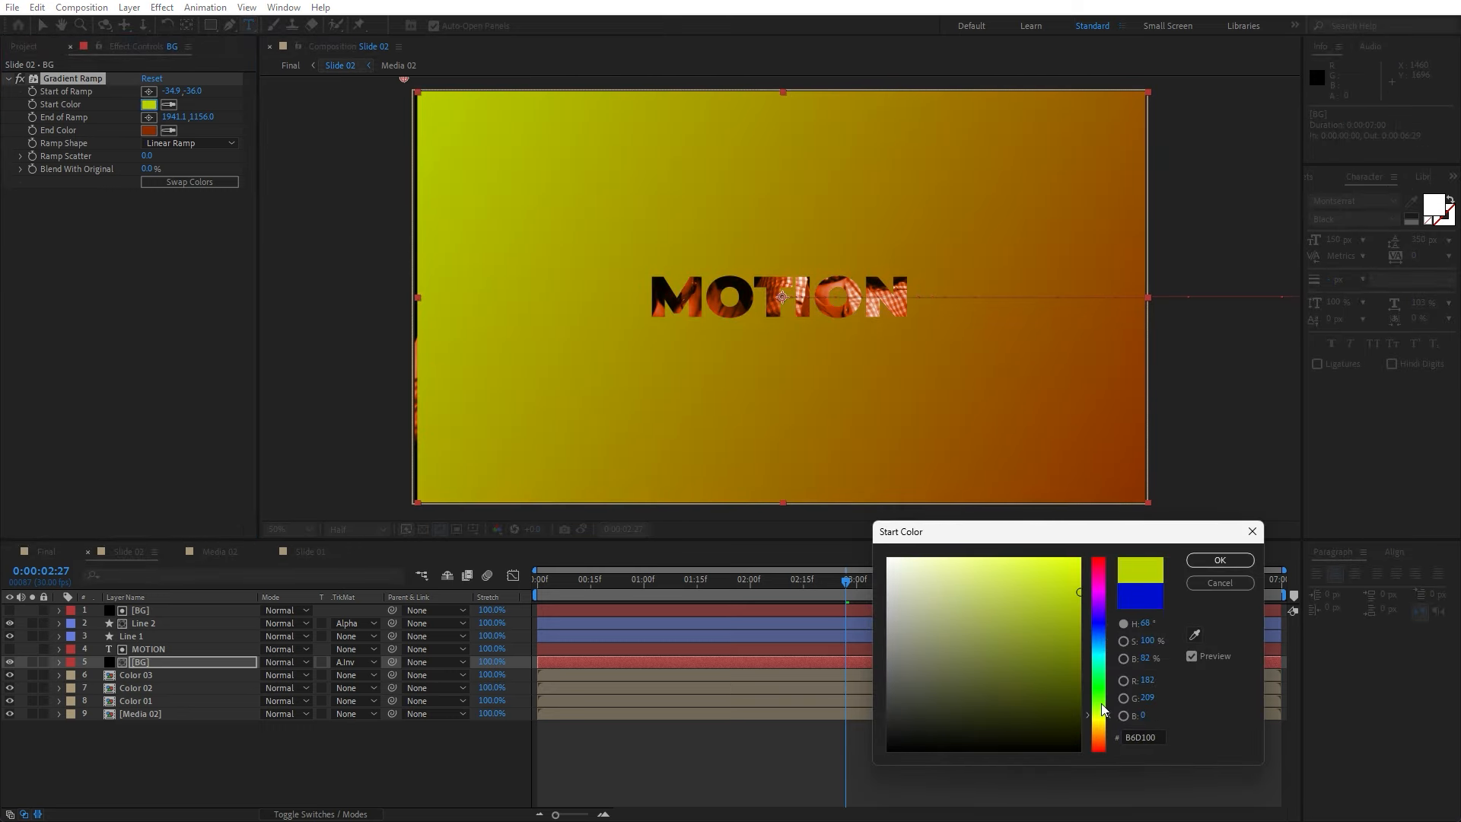
{"action": "left_click_drag", "start_coordinate": [1079, 593], "coordinate": [1099, 670]}
{"action": "left_click", "coordinate": [1220, 561]}
- Change the End Color of the BG layer's Gradient Ramp to teal
{"action": "left_click", "coordinate": [149, 131]}
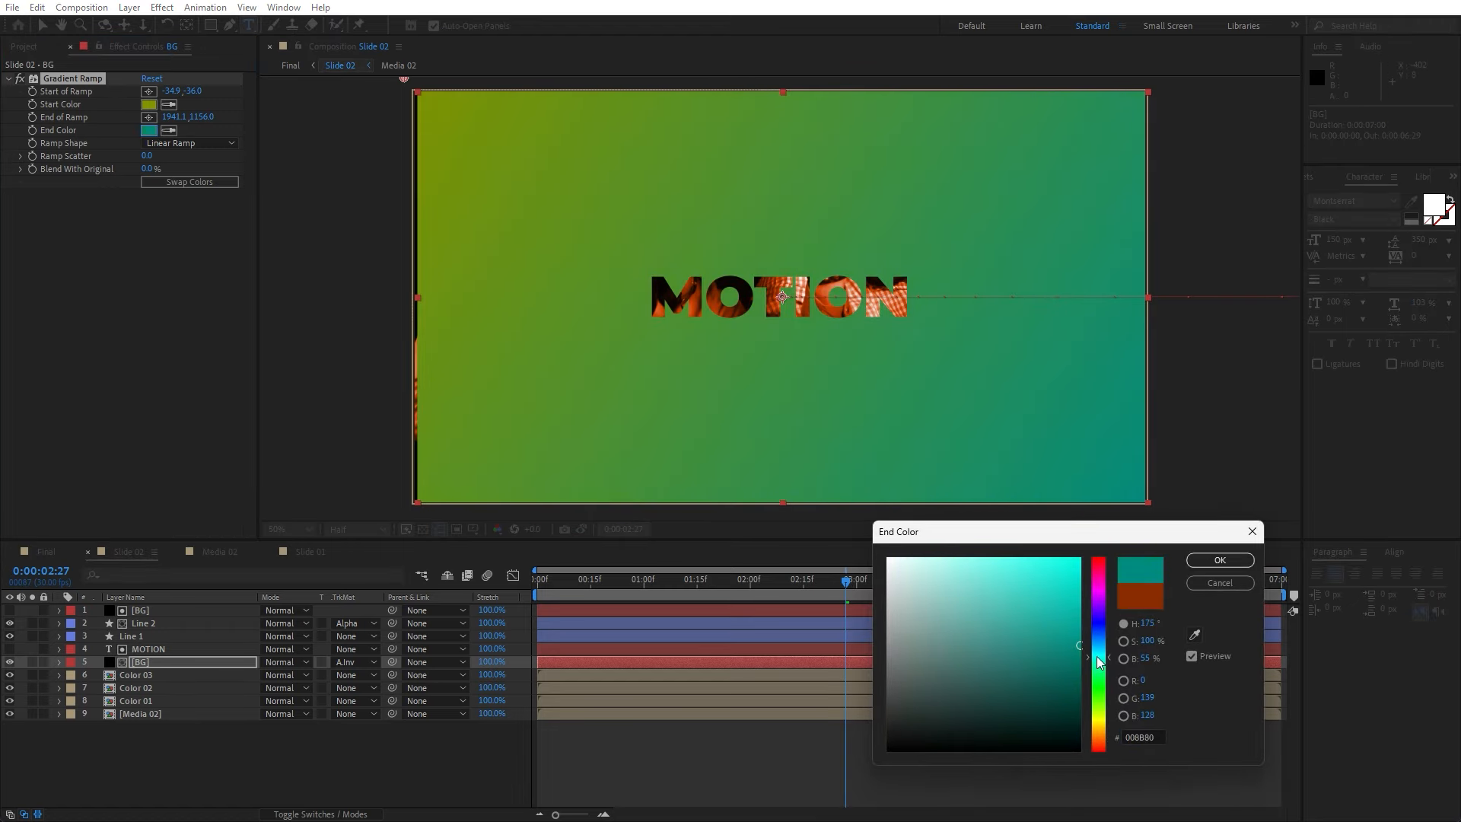
{"action": "left_click_drag", "start_coordinate": [1059, 659], "coordinate": [1084, 629]}
{"action": "left_click", "coordinate": [1220, 561]}
- Return to the Final composition and preview the slideshow to check Slide 02's new title and gradient colors
{"action": "left_click", "coordinate": [46, 552]}
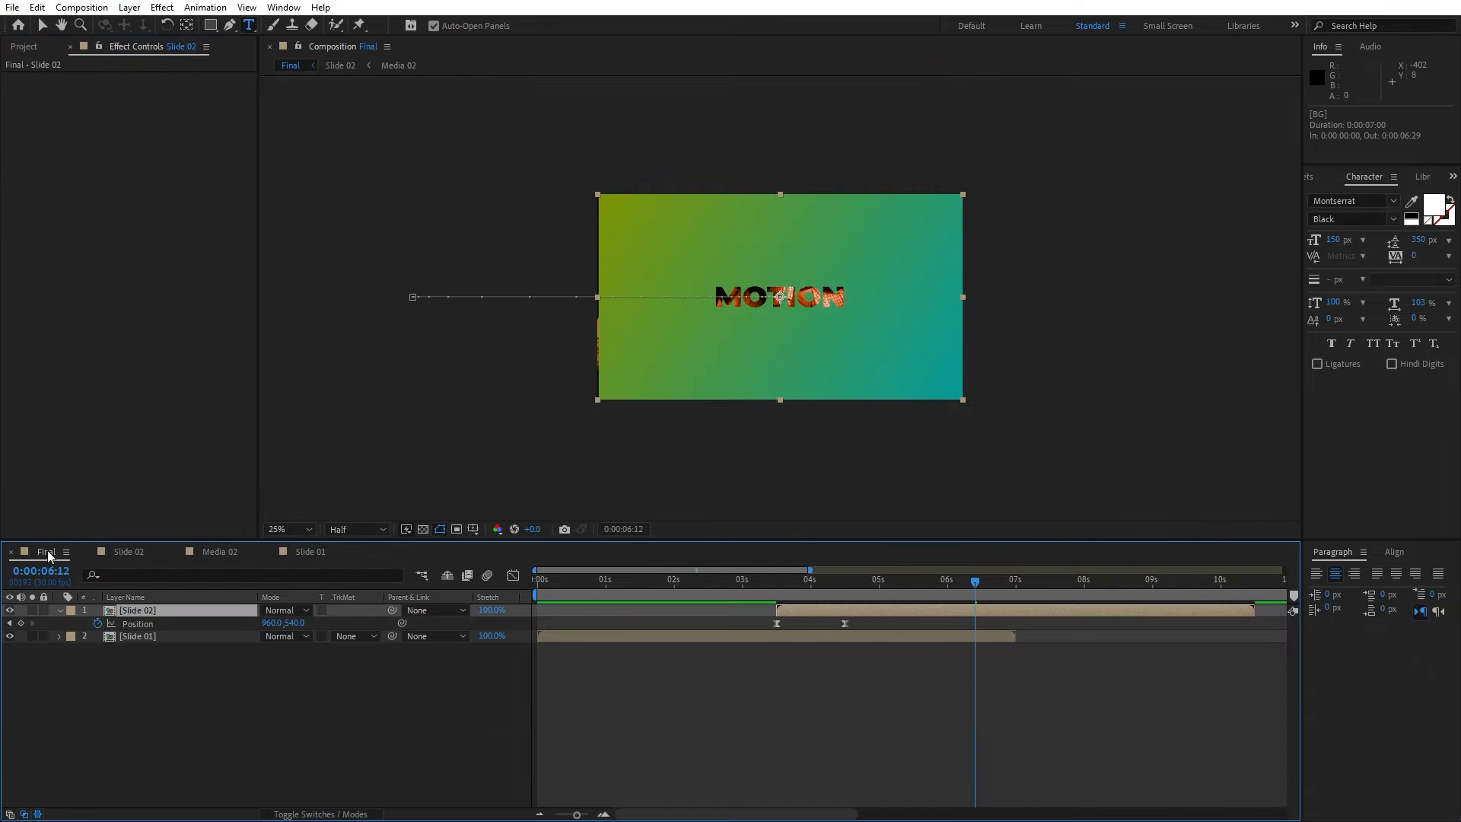
{"action": "left_click_drag", "start_coordinate": [799, 584], "coordinate": [674, 587]}
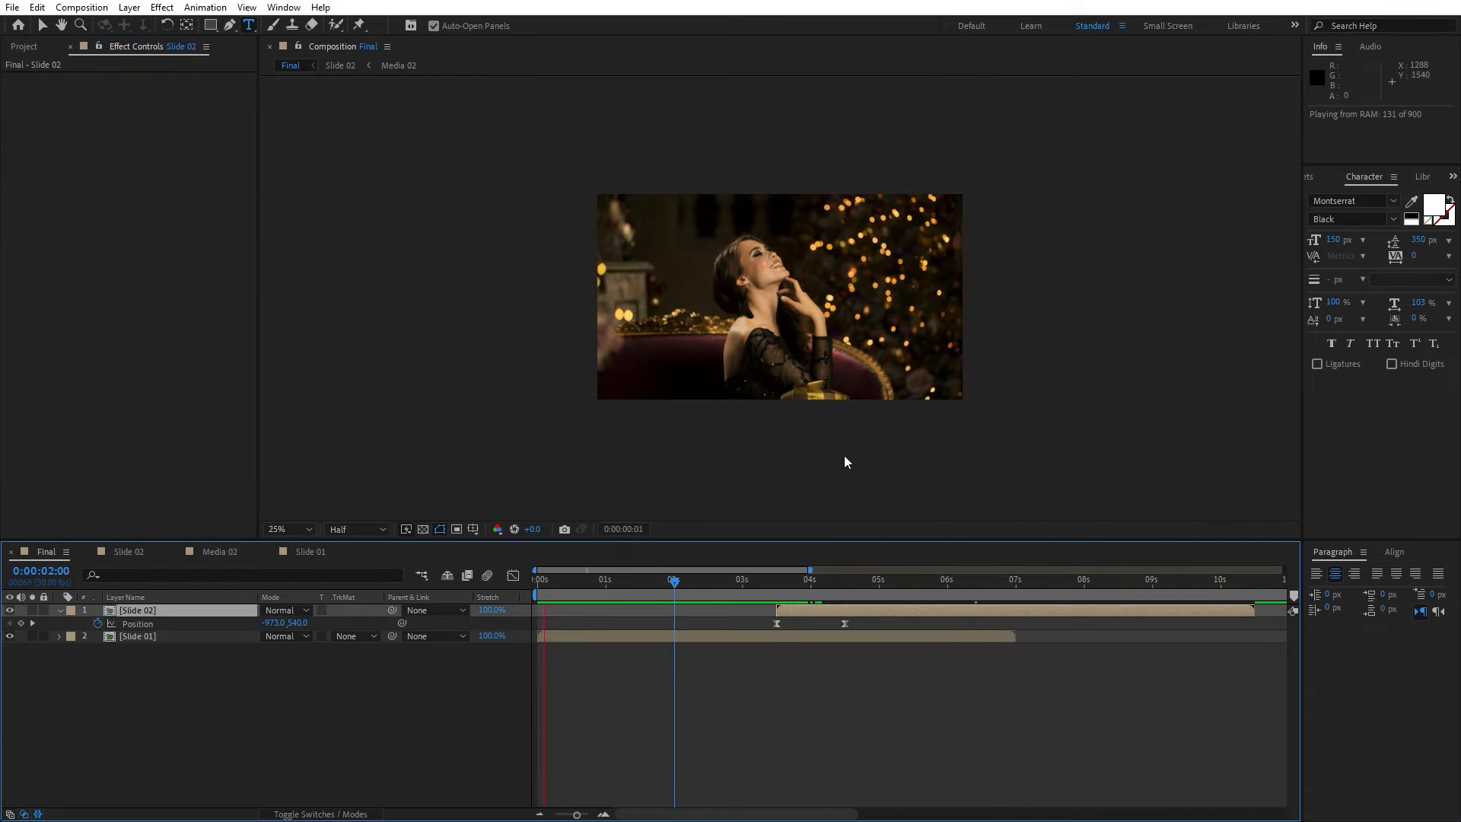
{"action": "key", "text": "period"}
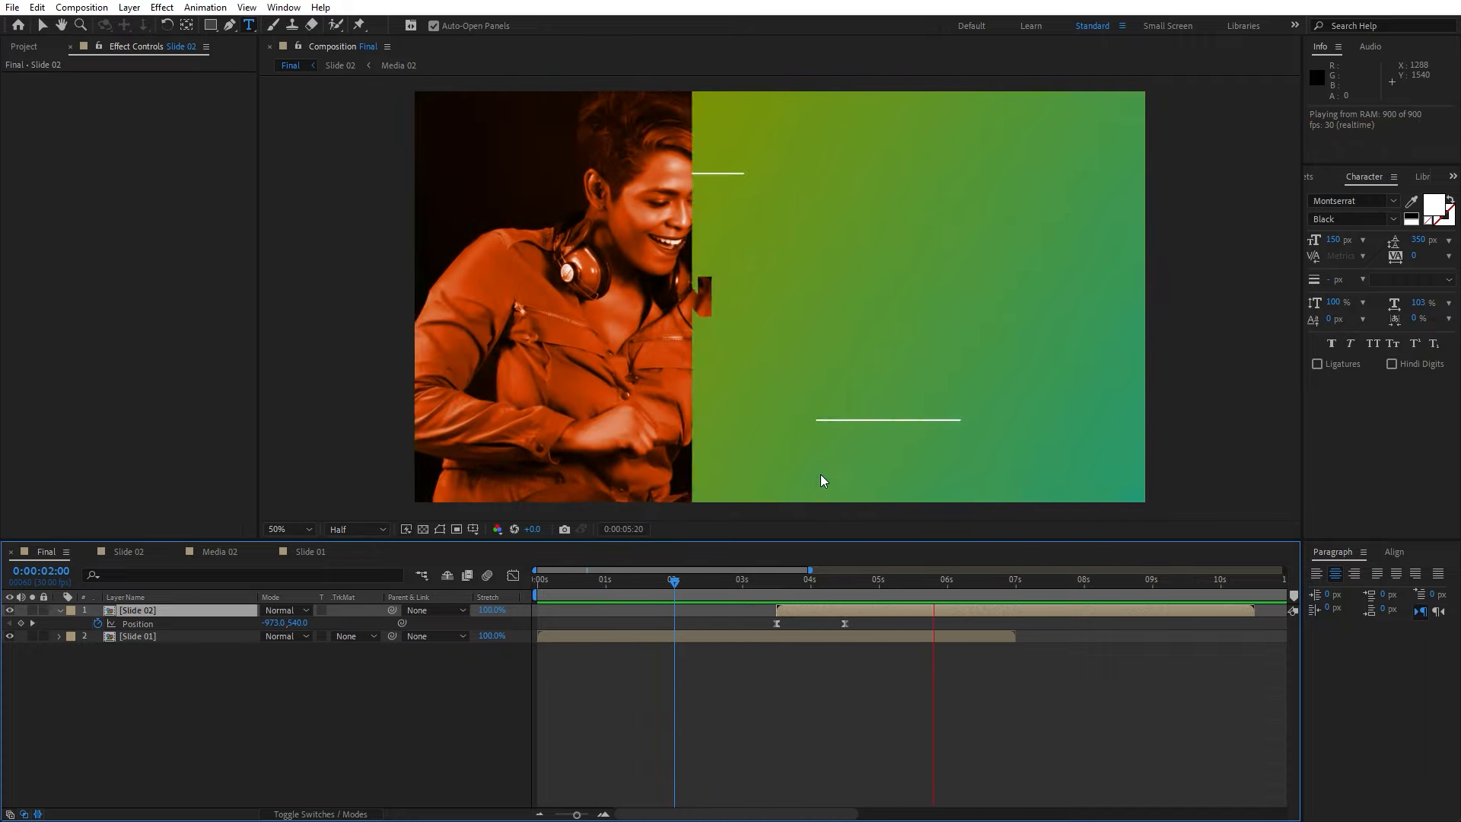
{"action": "left_click_drag", "start_coordinate": [920, 590], "coordinate": [720, 619]}
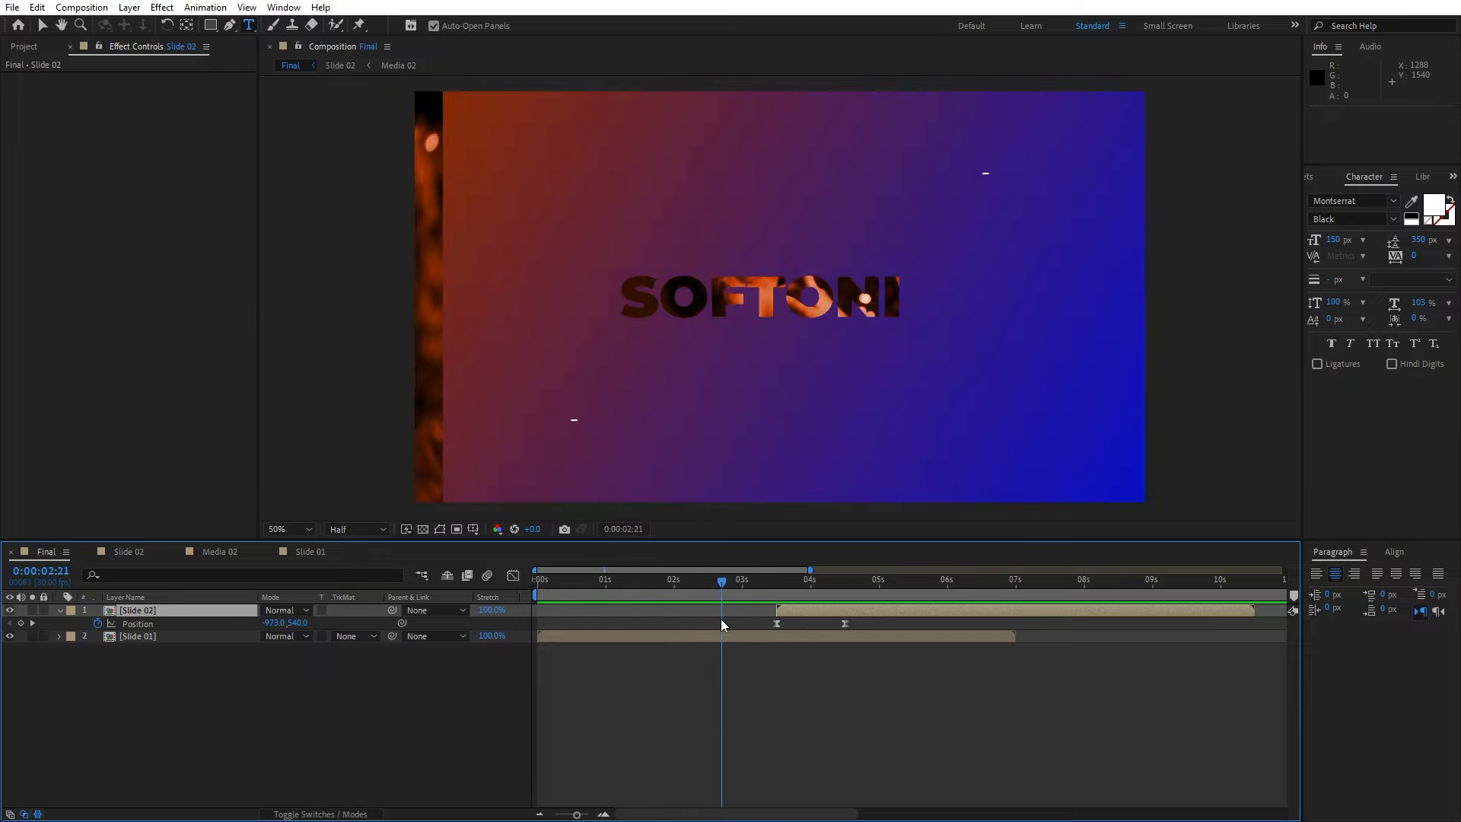
- Bring the project's item list back into view and collapse Slide 02's Position property in the Final composition
{"action": "left_click", "coordinate": [72, 47]}
{"action": "left_click", "coordinate": [61, 609]}
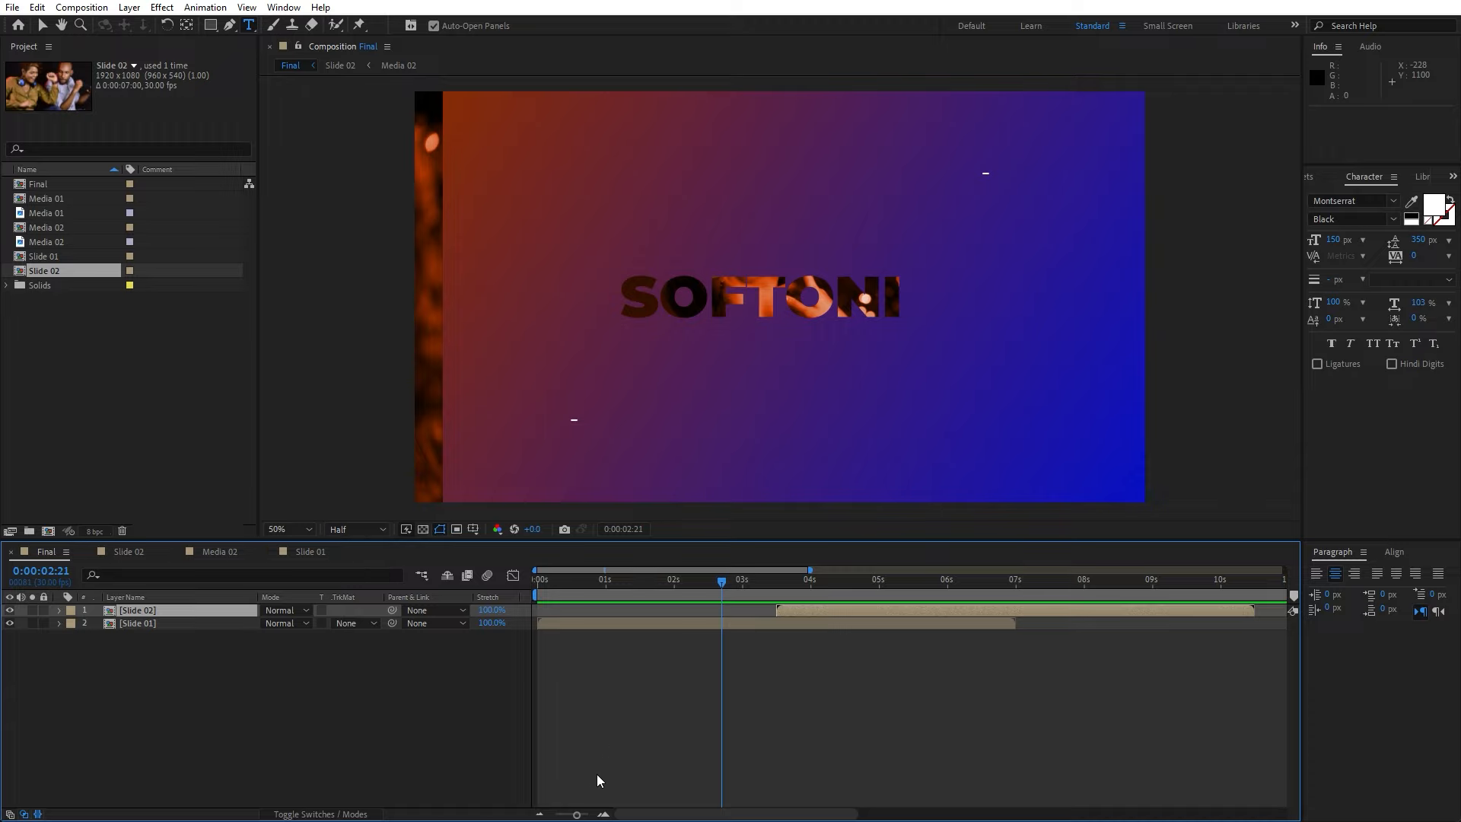
{"action": "left_click_drag", "start_coordinate": [577, 814], "coordinate": [567, 816]}
- Play back the complete Final slideshow several times to review both slides and the transition between them
{"action": "key", "text": "space"}
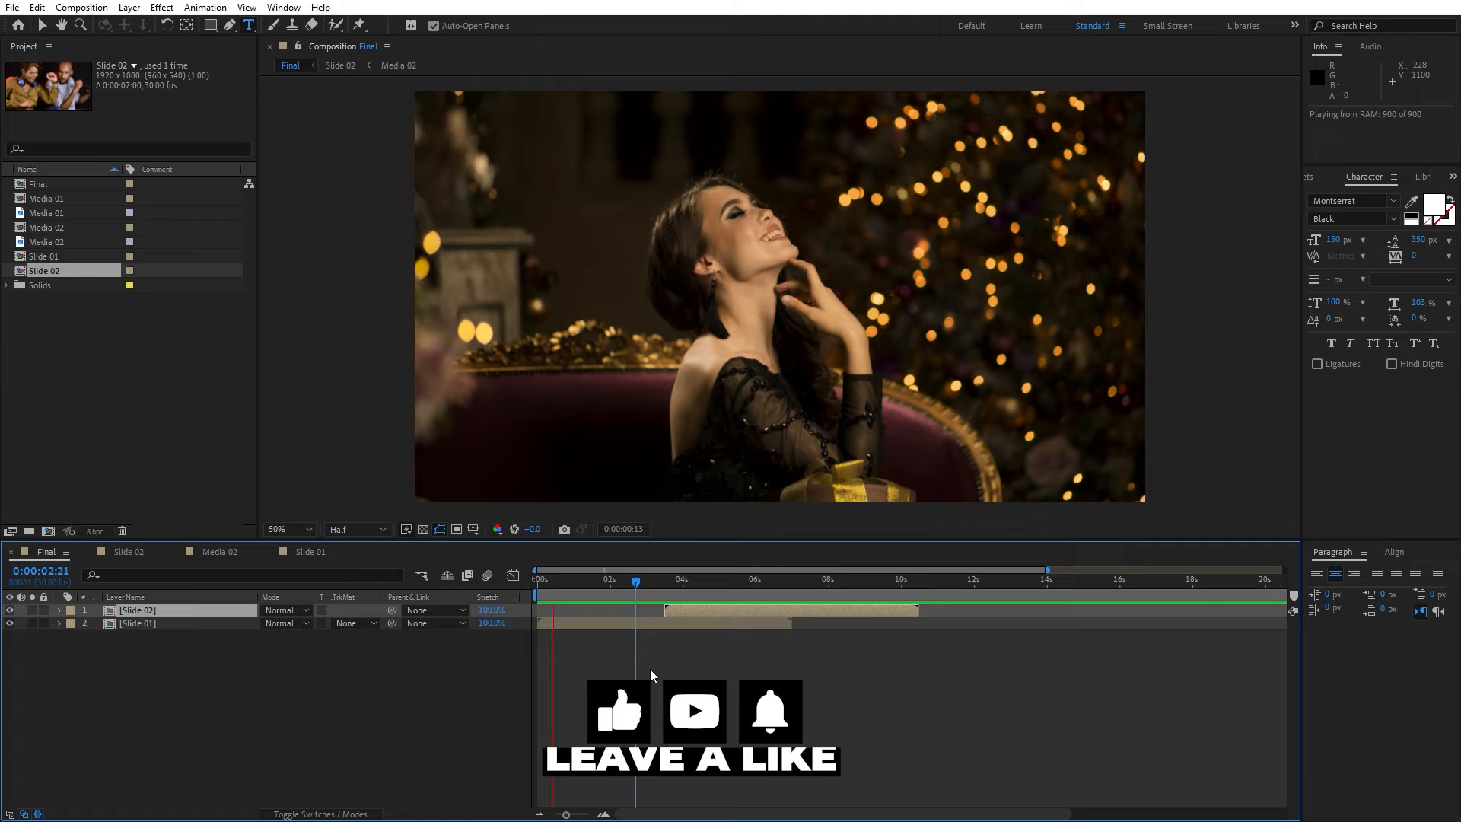
{"action": "left_click", "coordinate": [619, 586]}
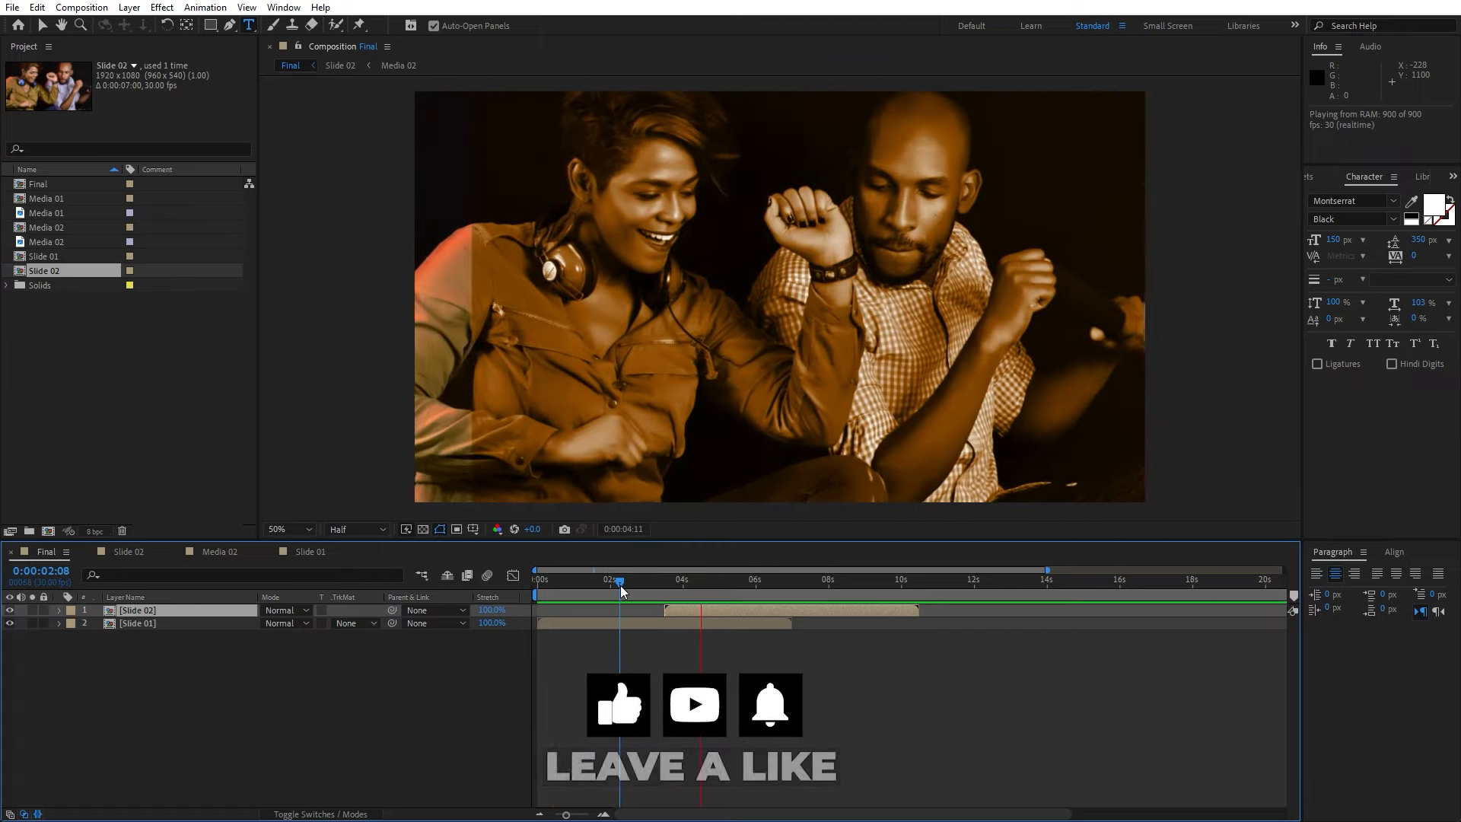
{"action": "left_click", "coordinate": [574, 584]}
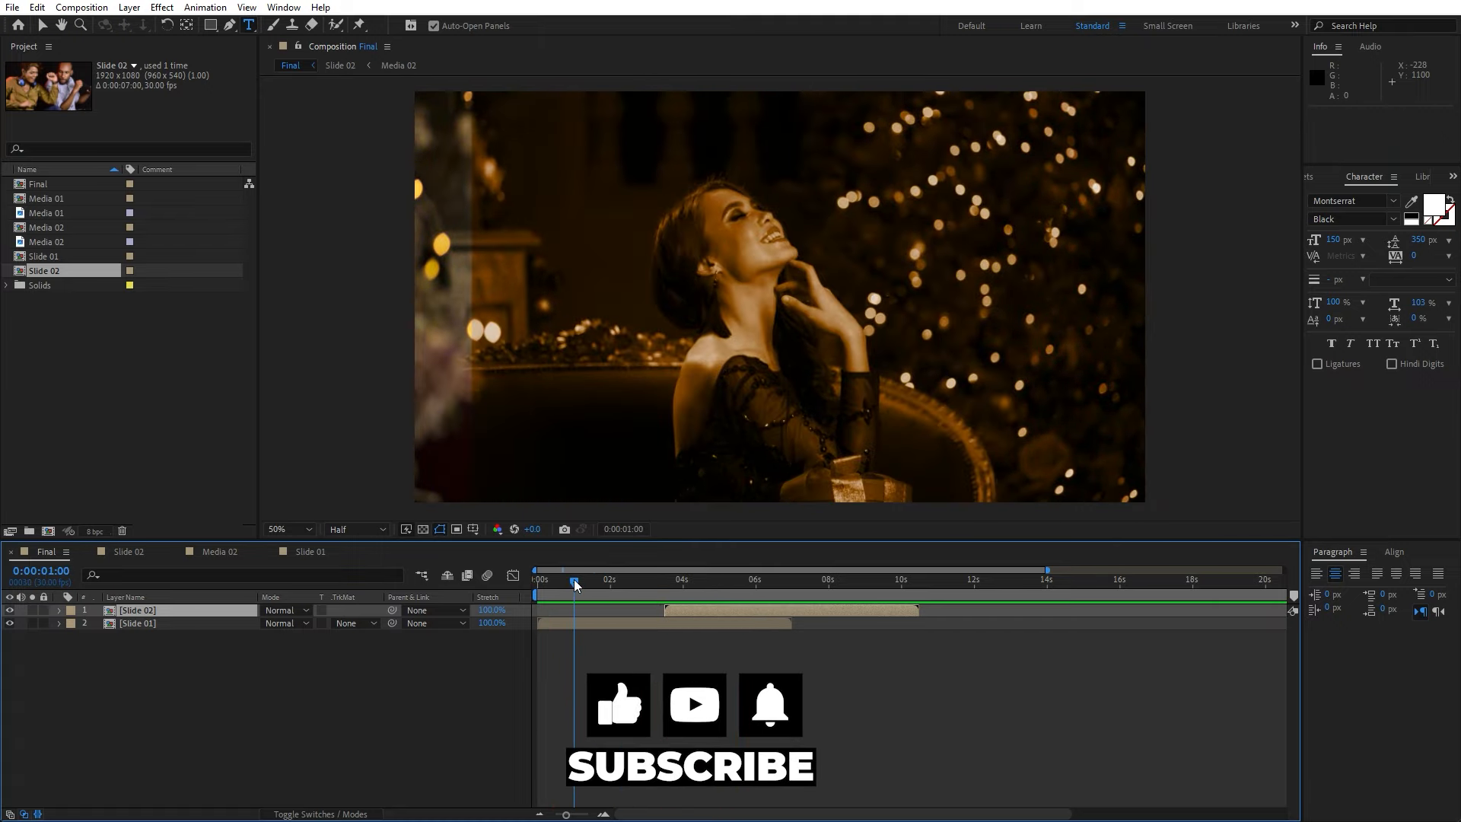
{"action": "key", "text": "space"}
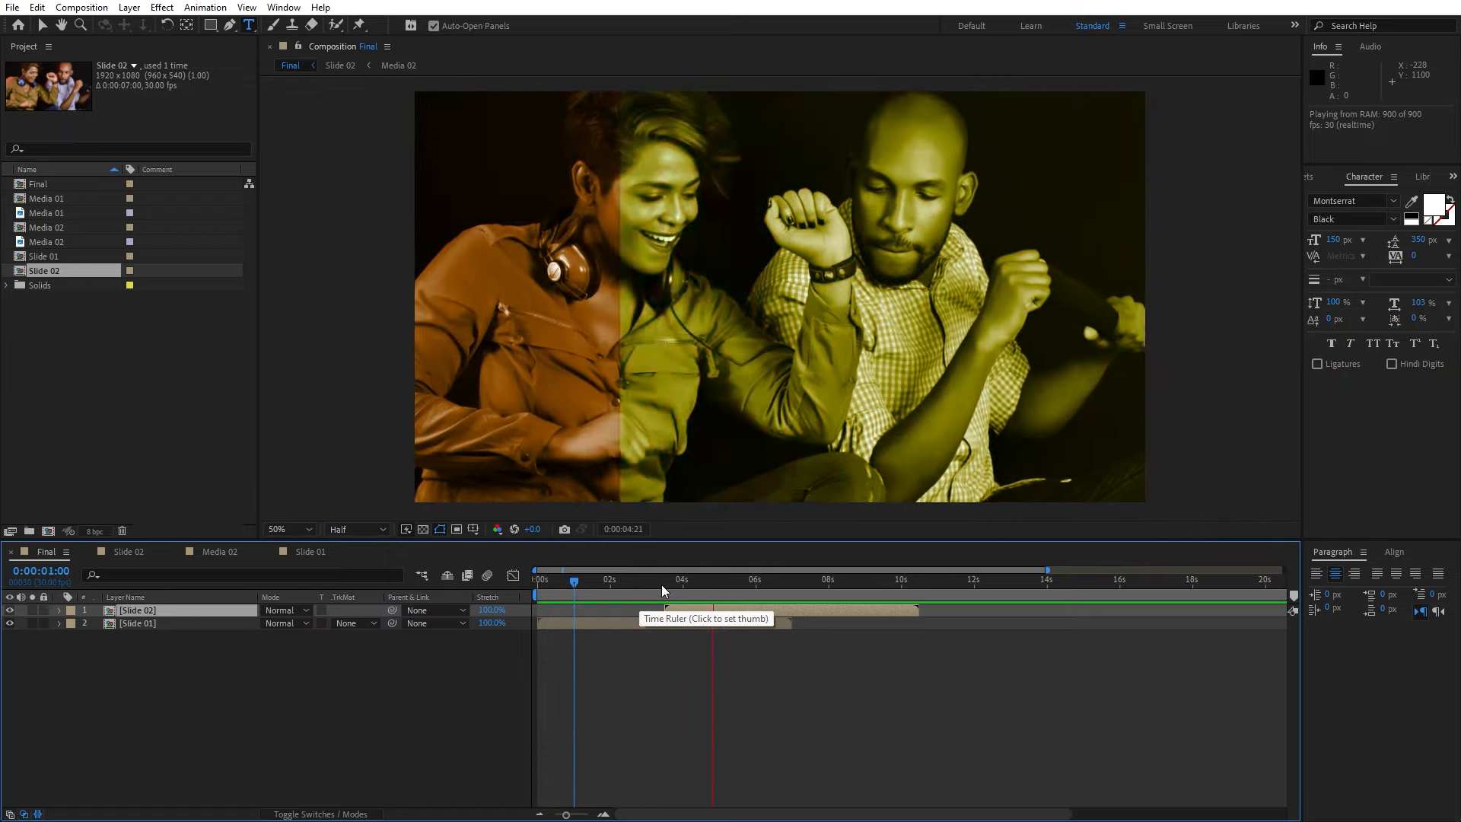
{"action": "left_click", "coordinate": [661, 584]}
{"action": "key", "text": "space"}
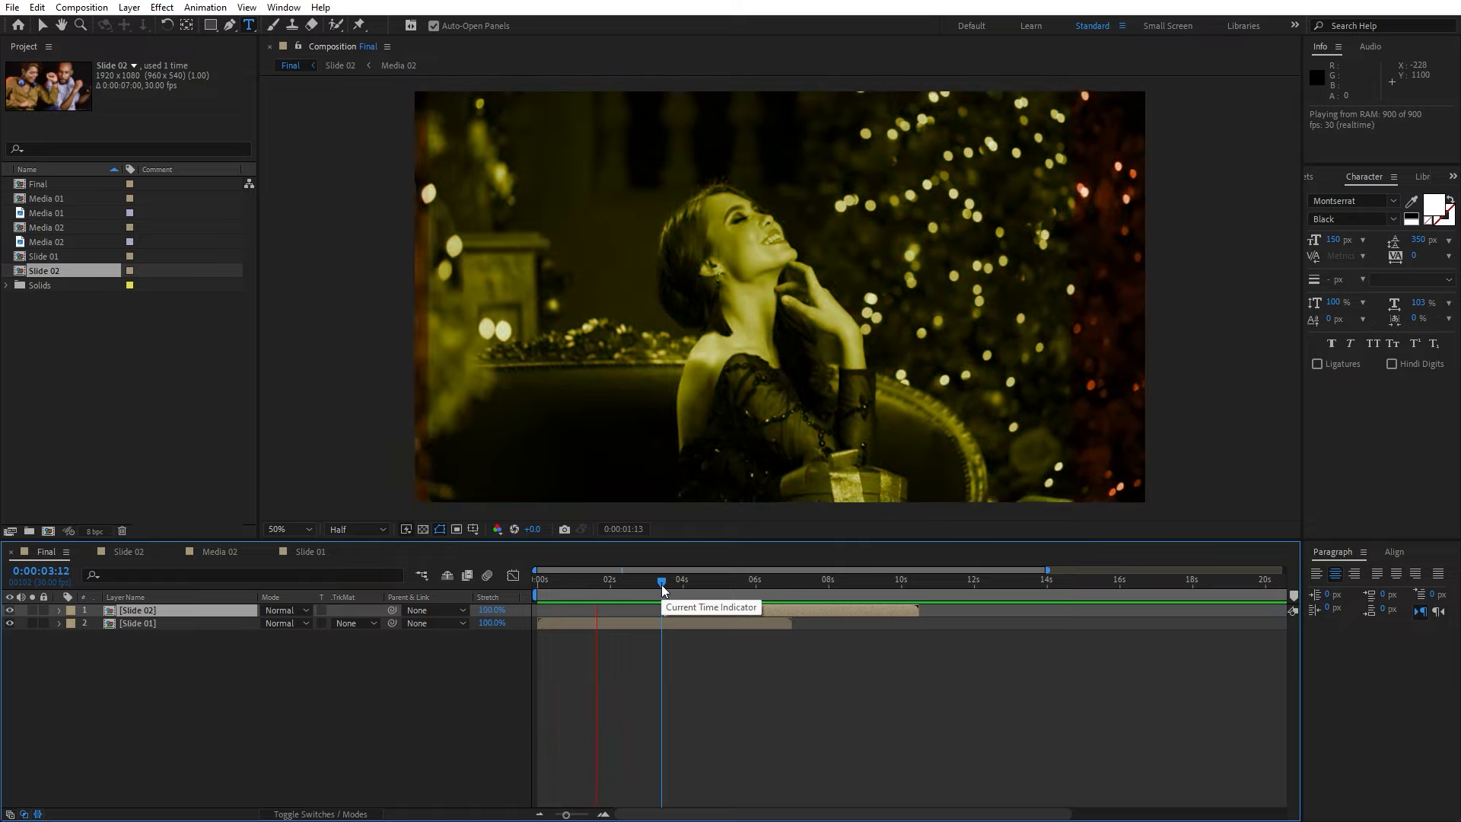